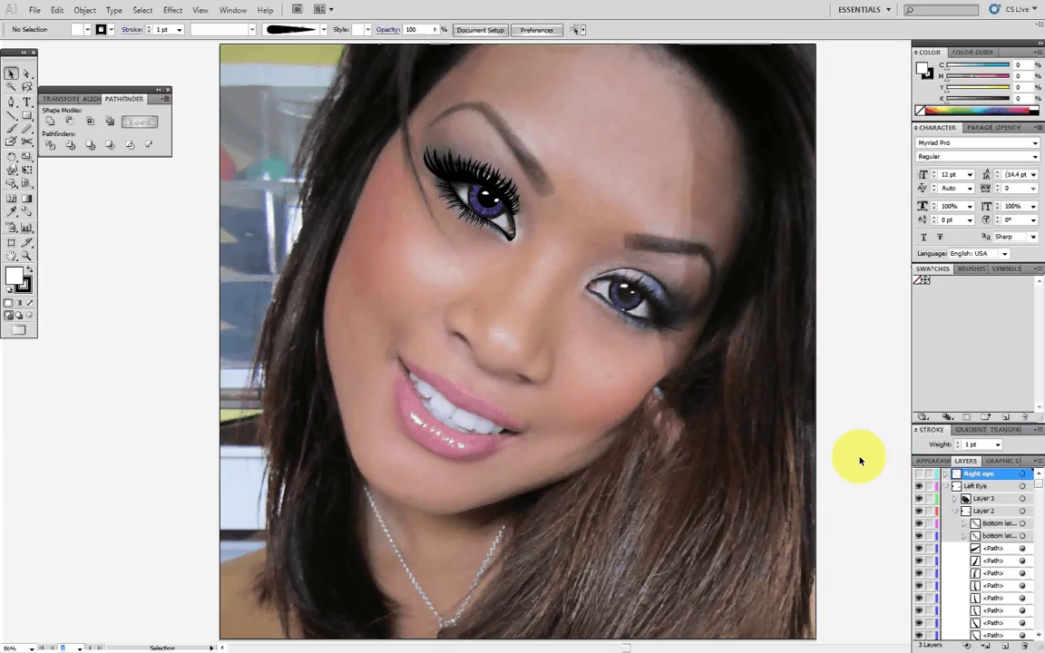
- Enlarge the layer list and examine the drawn left eye's lashes and iris against the portrait photo
double_click(940, 269)
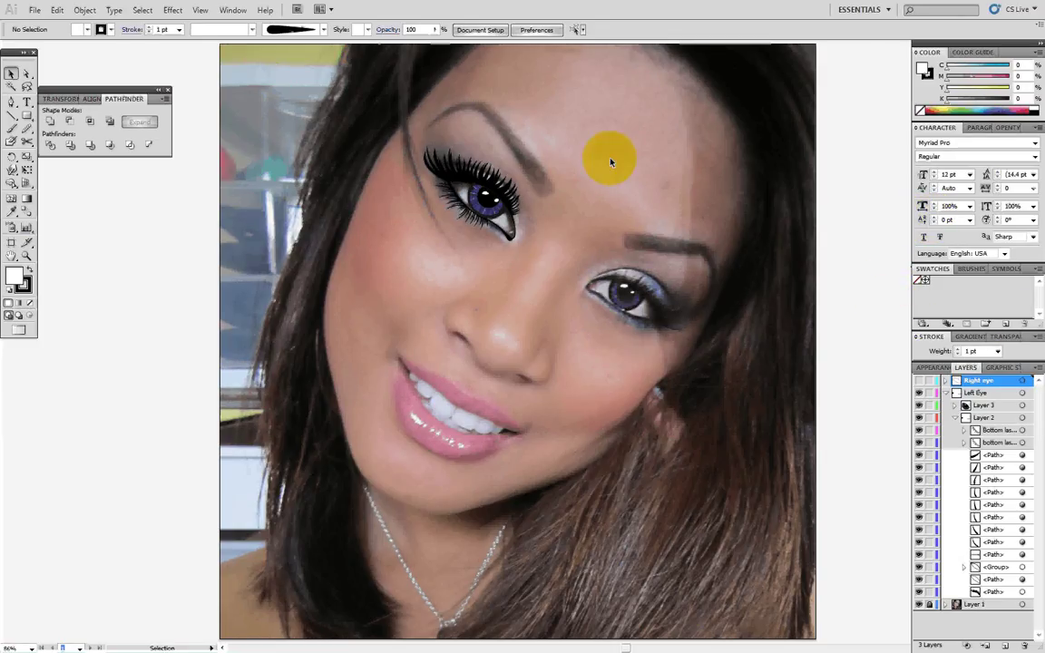
scroll(532, 171, "up", 3)
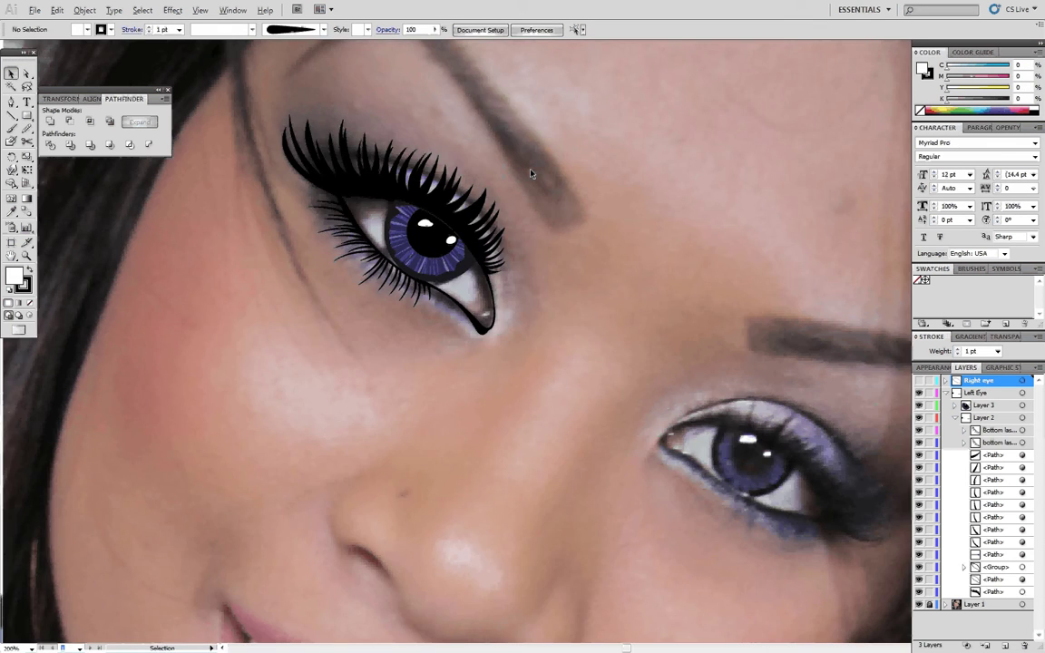
left_click_drag(562, 233, 579, 344)
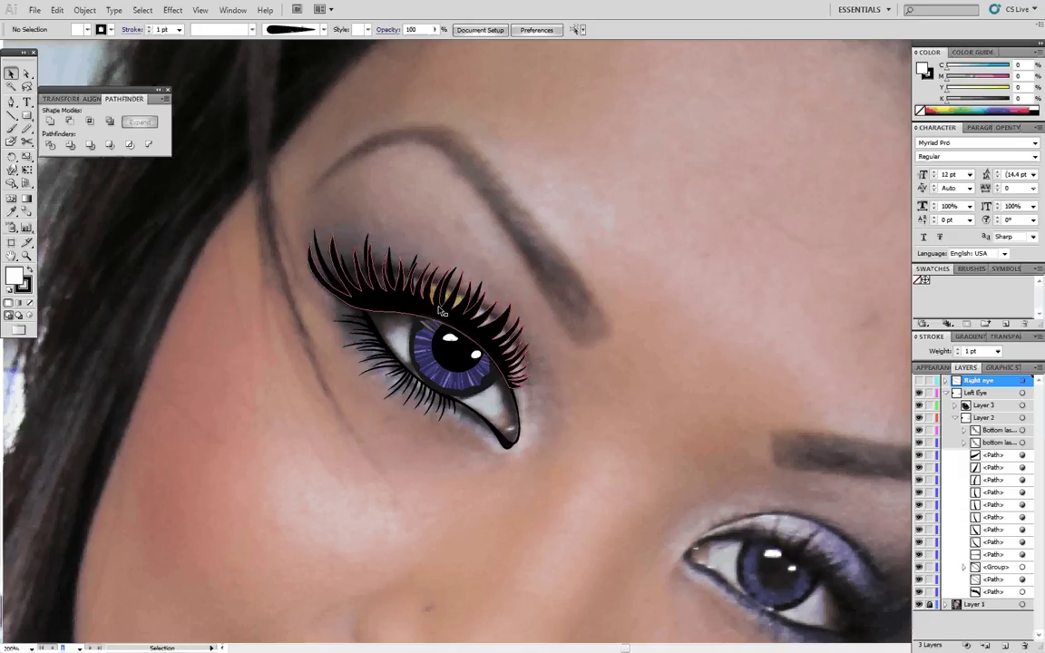
left_click(626, 424)
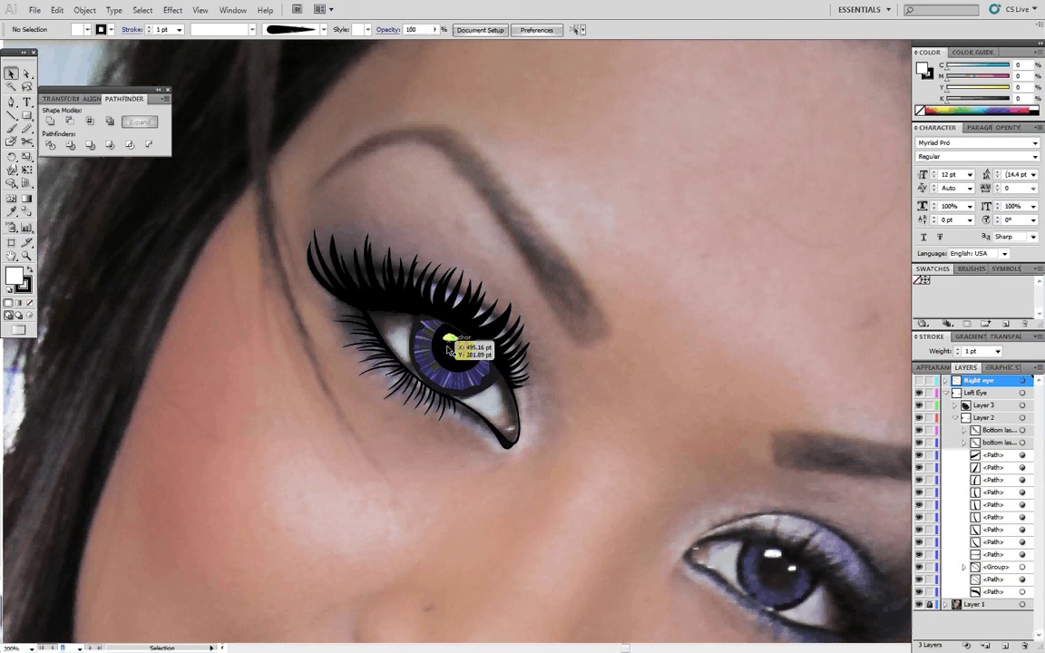
scroll(449, 354, "up", 2)
scroll(450, 377, "down", 3)
left_click_drag(627, 590, 655, 426)
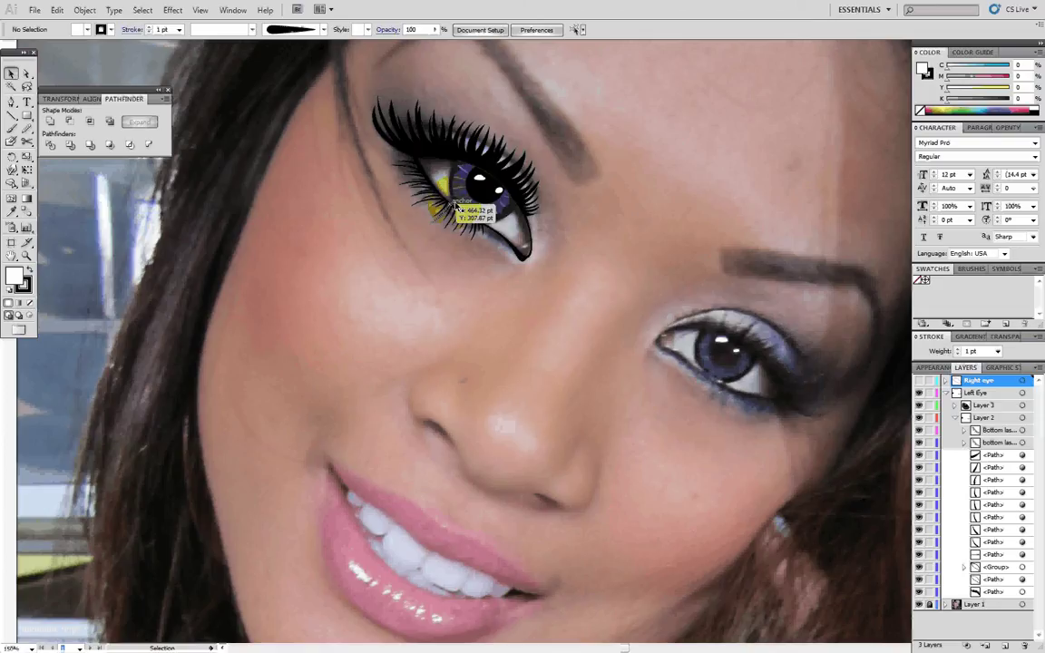
left_click(460, 205)
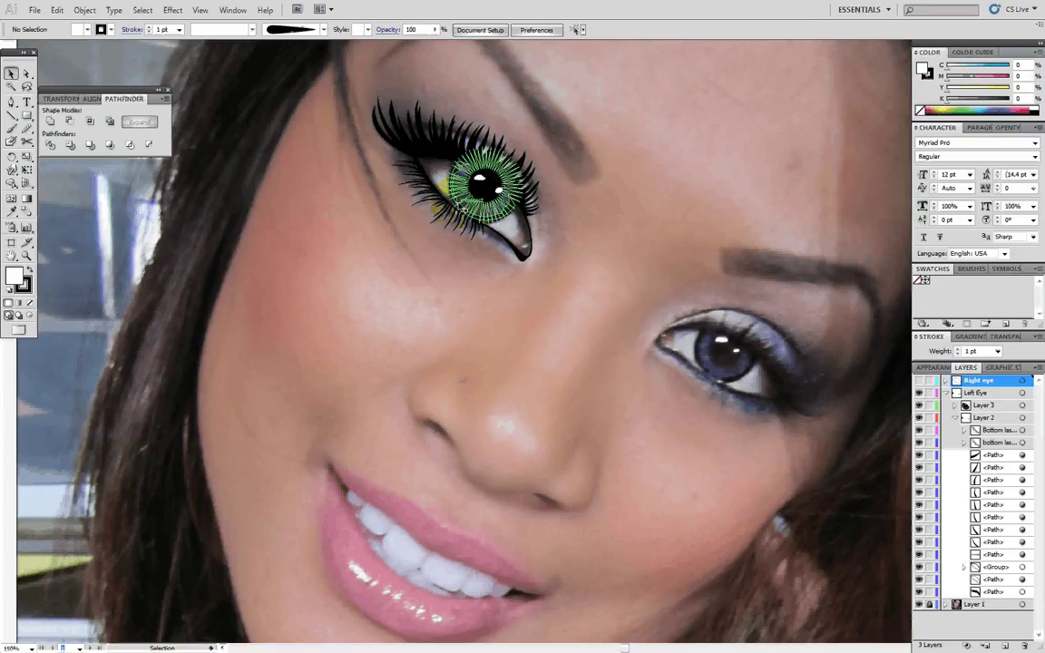
left_click(651, 460)
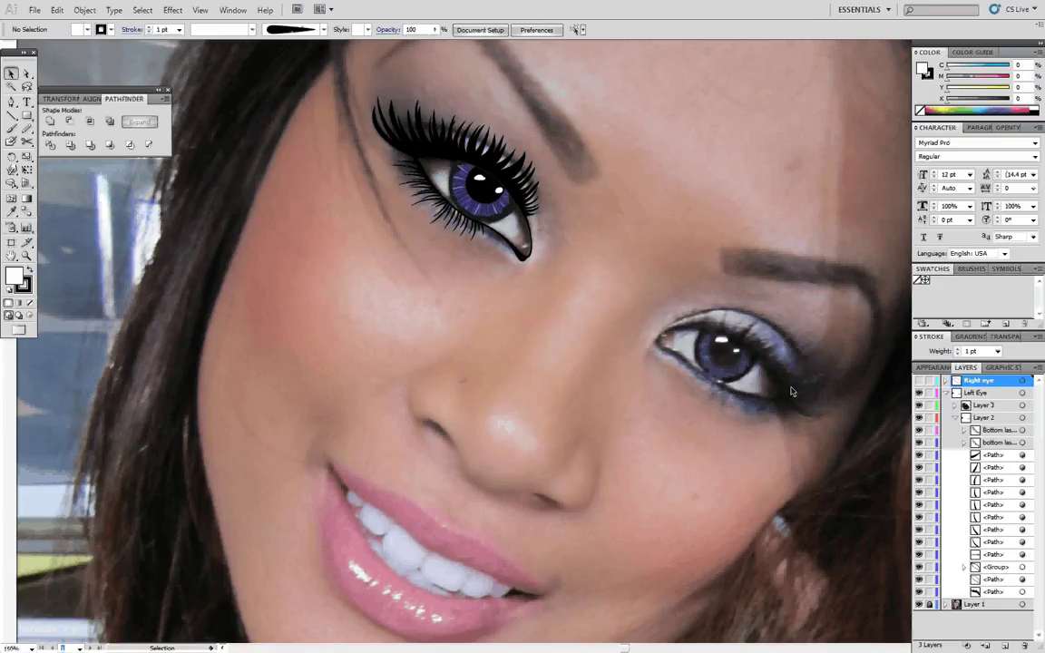
- Collapse Layer 2 and expand Layer 3 inside the Left Eye layer to list the iris artwork
left_click(517, 181)
scroll(518, 182, "up", 6)
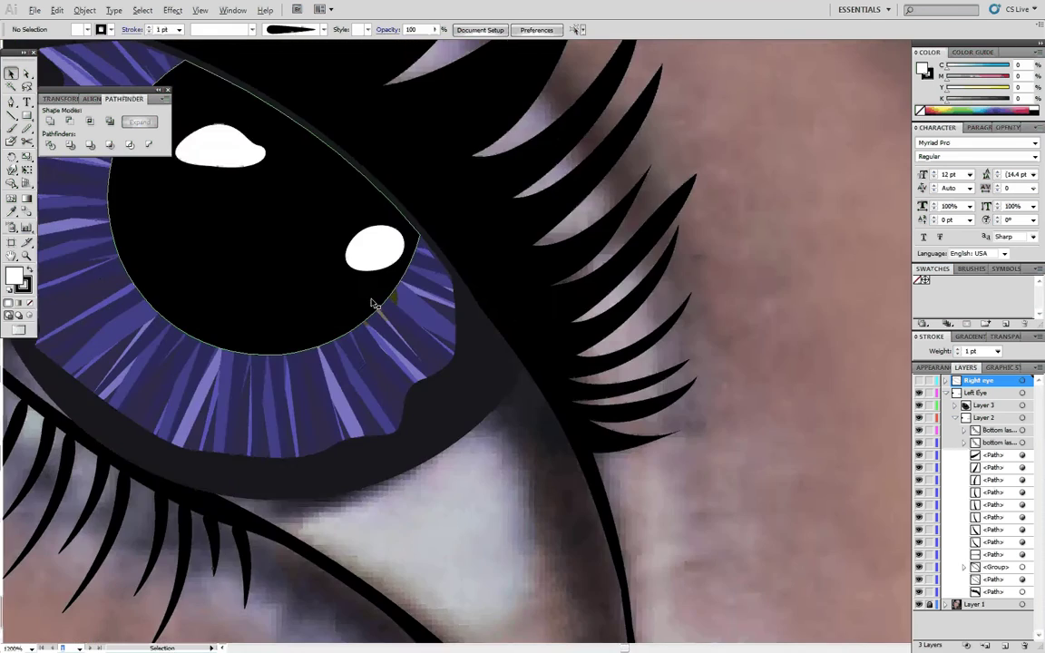
left_click_drag(383, 317, 732, 345)
scroll(722, 398, "down", 1)
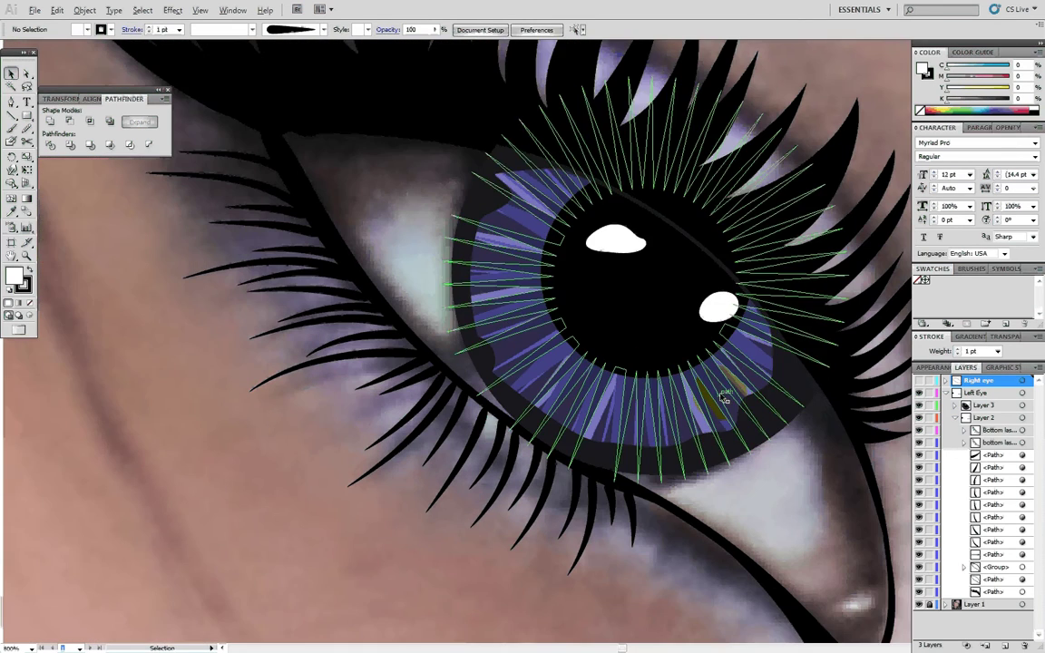
left_click_drag(723, 397, 672, 410)
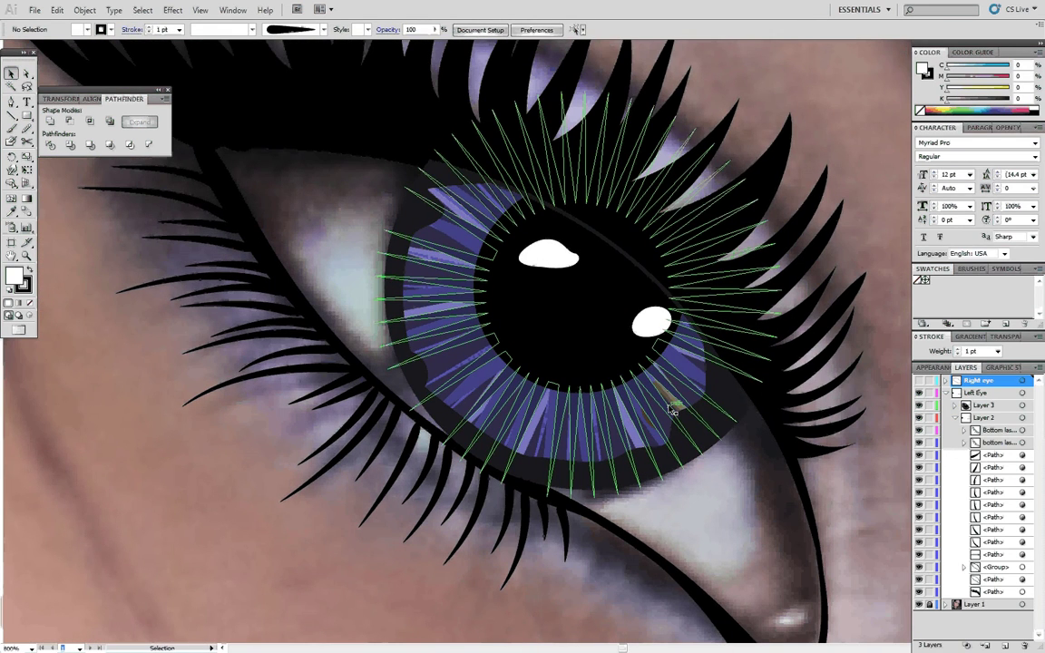
left_click(828, 532)
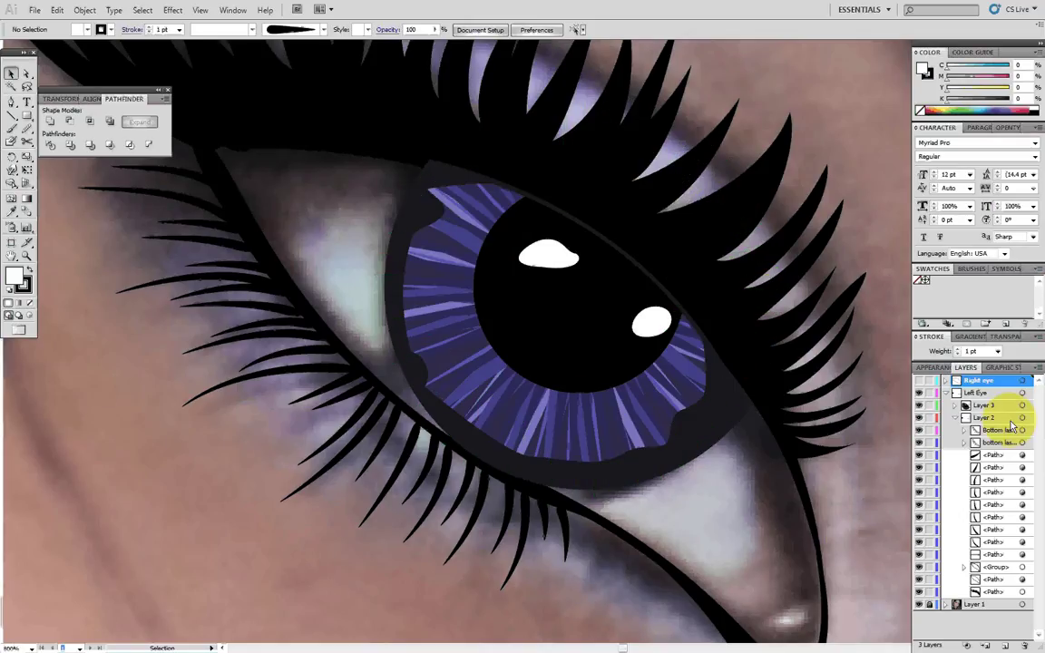
left_click(957, 418)
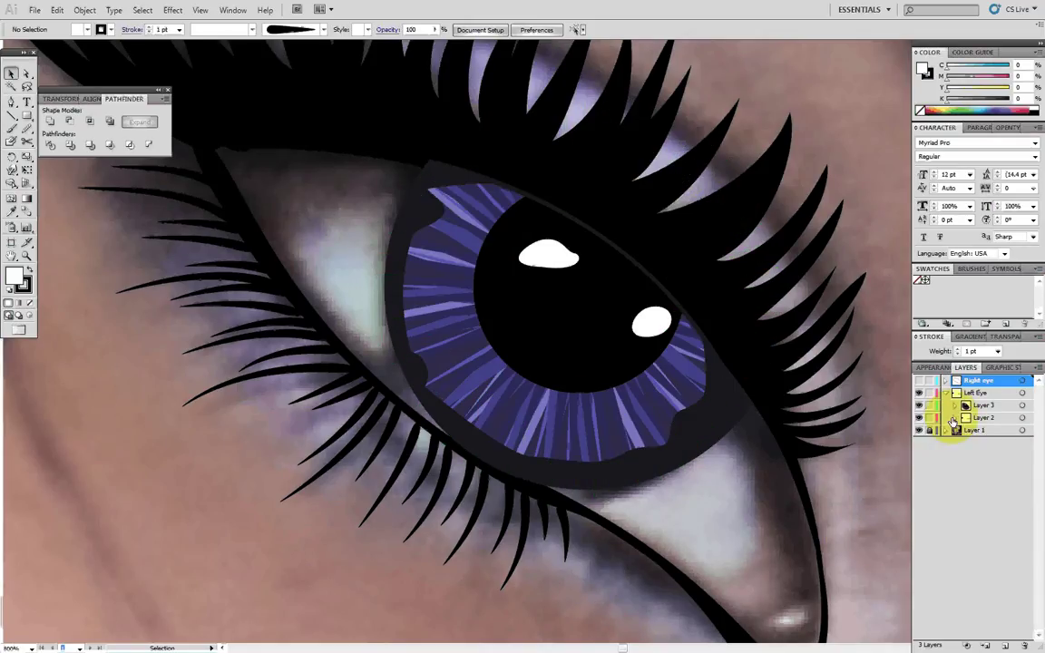
left_click(956, 407)
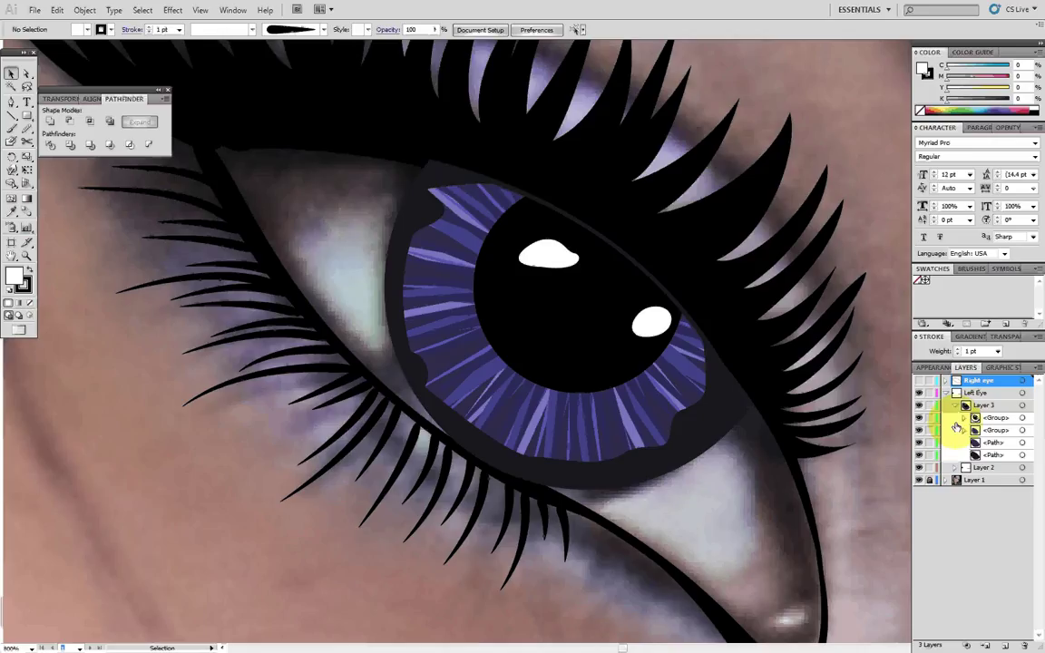
- Expand Layer 3's clipped iris group and set the fill of the first streak path under the clipping path to #3E2959
left_click(965, 430)
left_click(1032, 454)
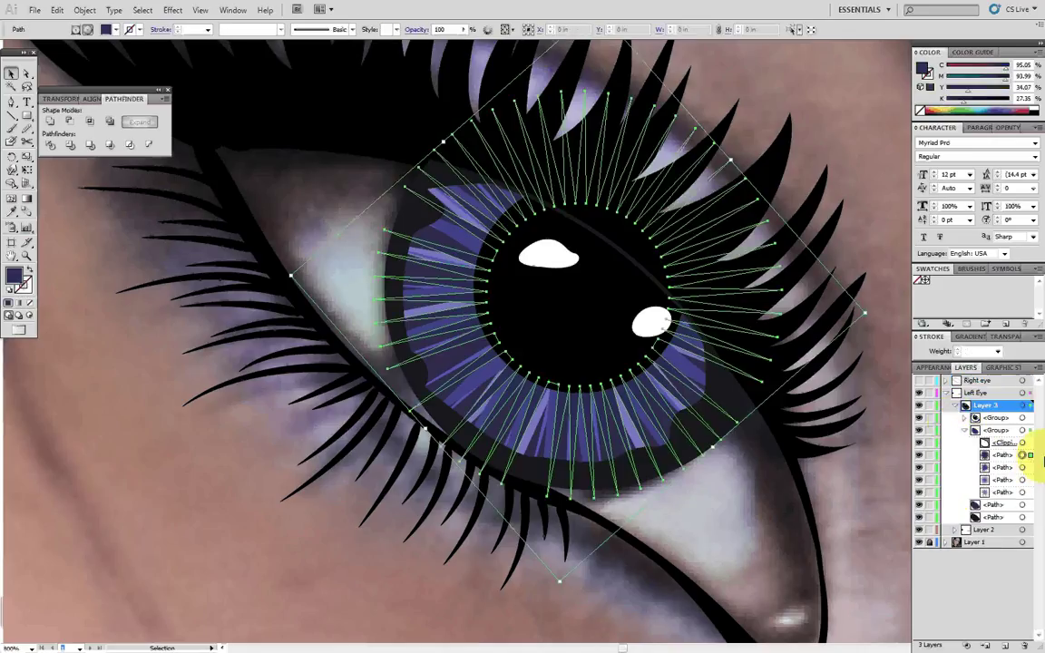
double_click(15, 275)
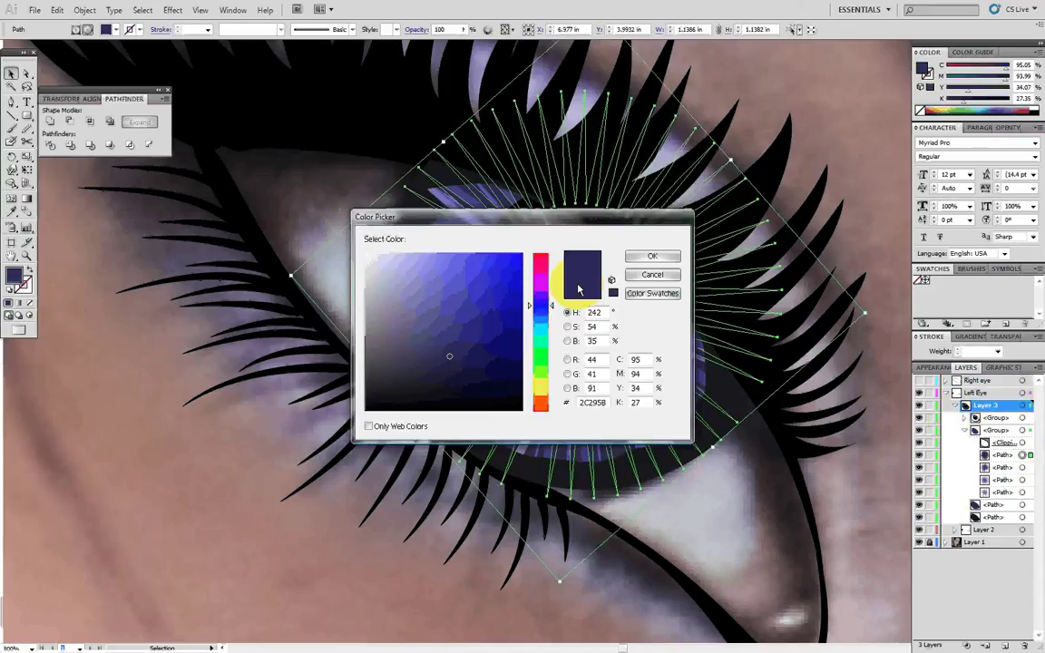
left_click_drag(542, 303, 554, 297)
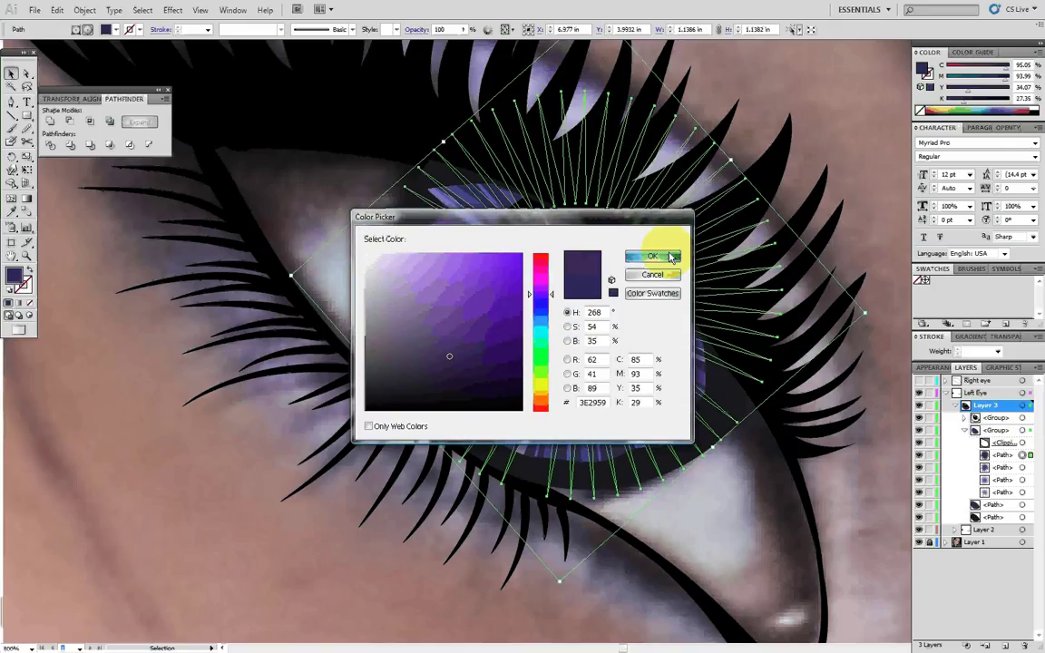
left_click(653, 255)
- Shift the fill of the second iris streak path to purple, CMYK about 77, 90, 13, 2
left_click(1023, 467)
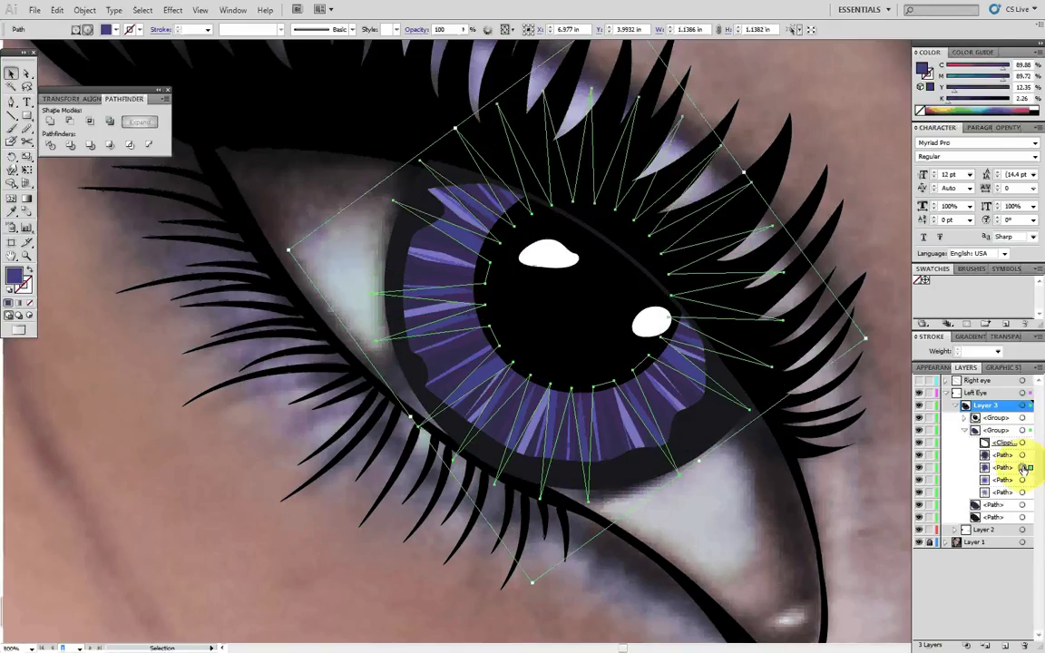
double_click(16, 282)
double_click(16, 282)
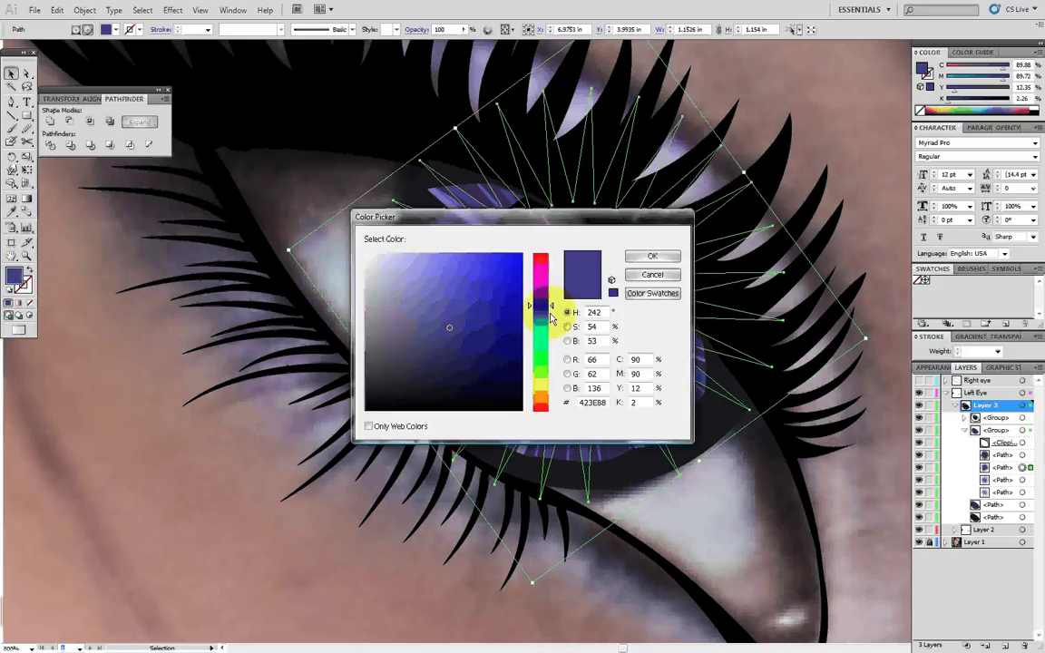
left_click_drag(552, 309, 550, 294)
left_click(652, 256)
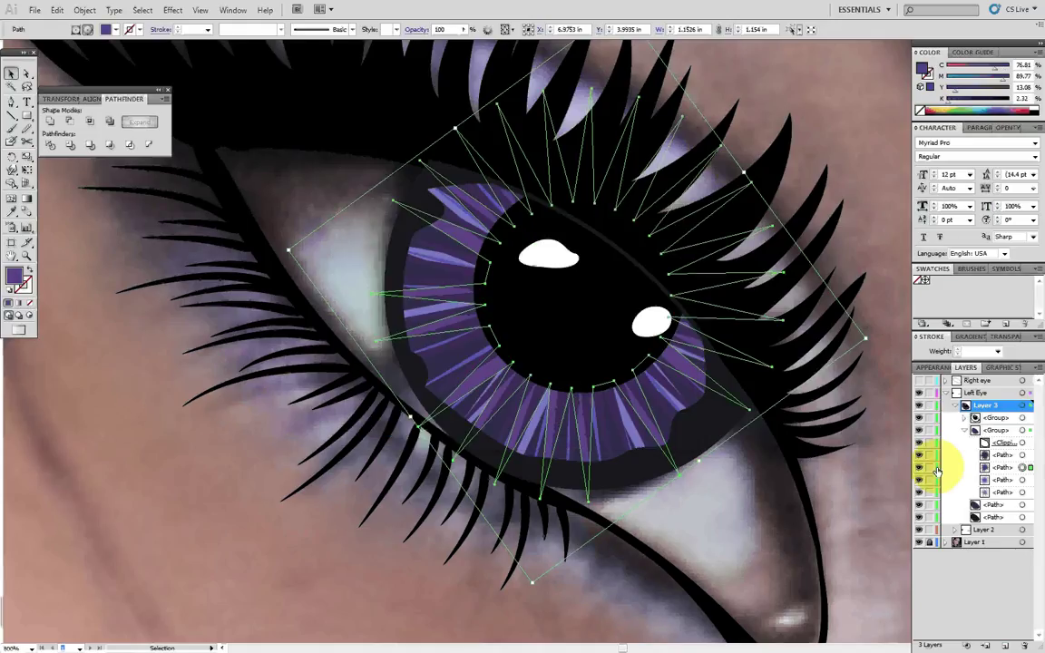
- Change the fill of the third iris streak path to purple #7054B5 and deselect it
left_click(1022, 479)
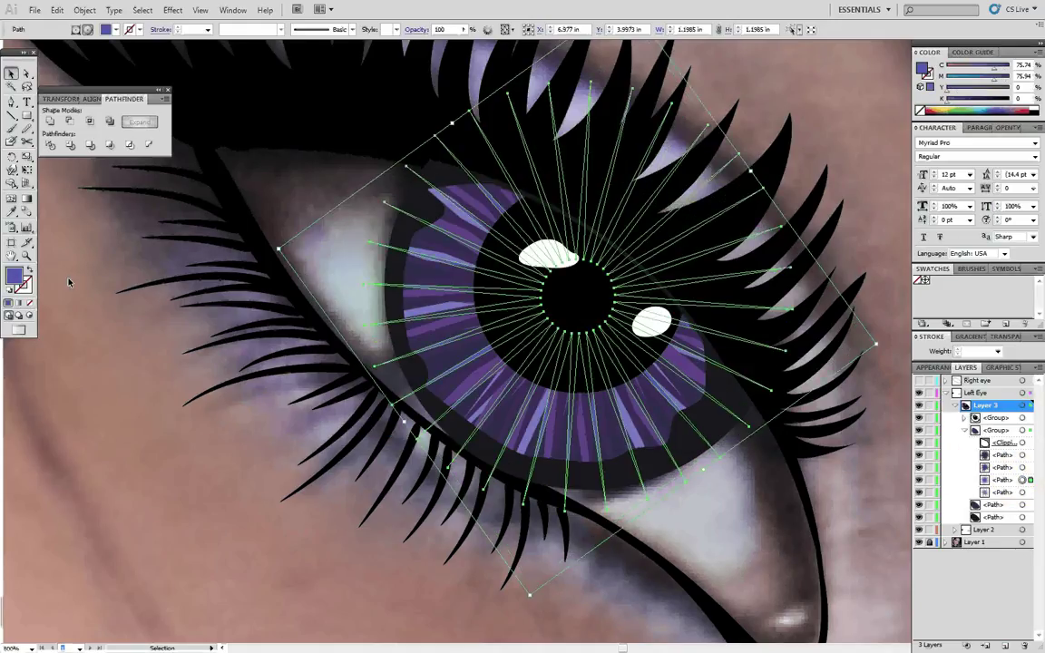
double_click(14, 276)
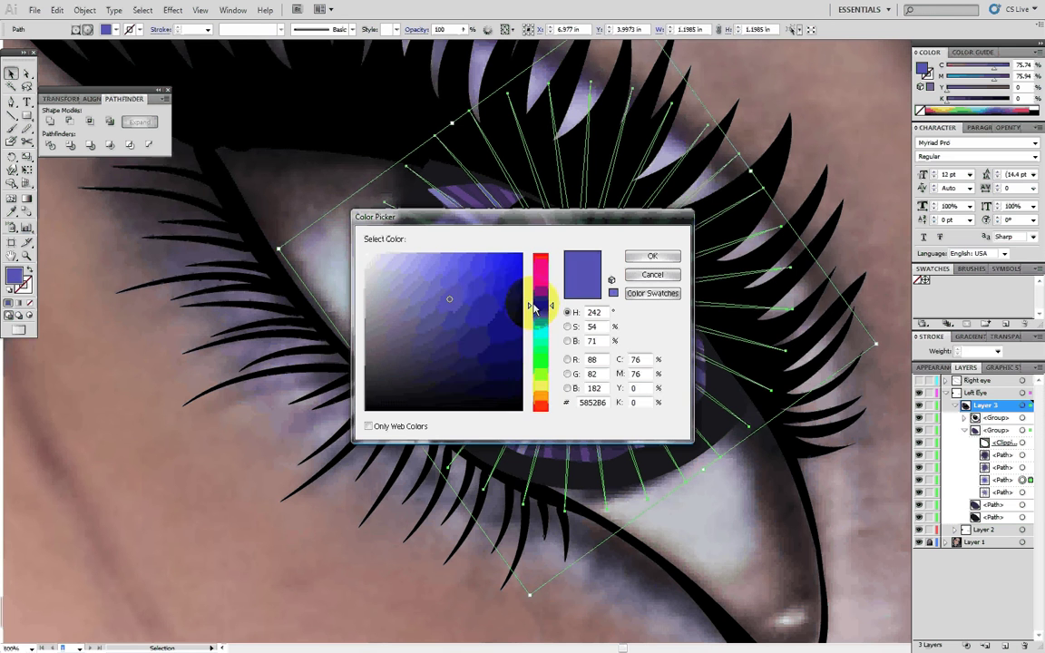
left_click_drag(534, 308, 532, 299)
left_click(653, 257)
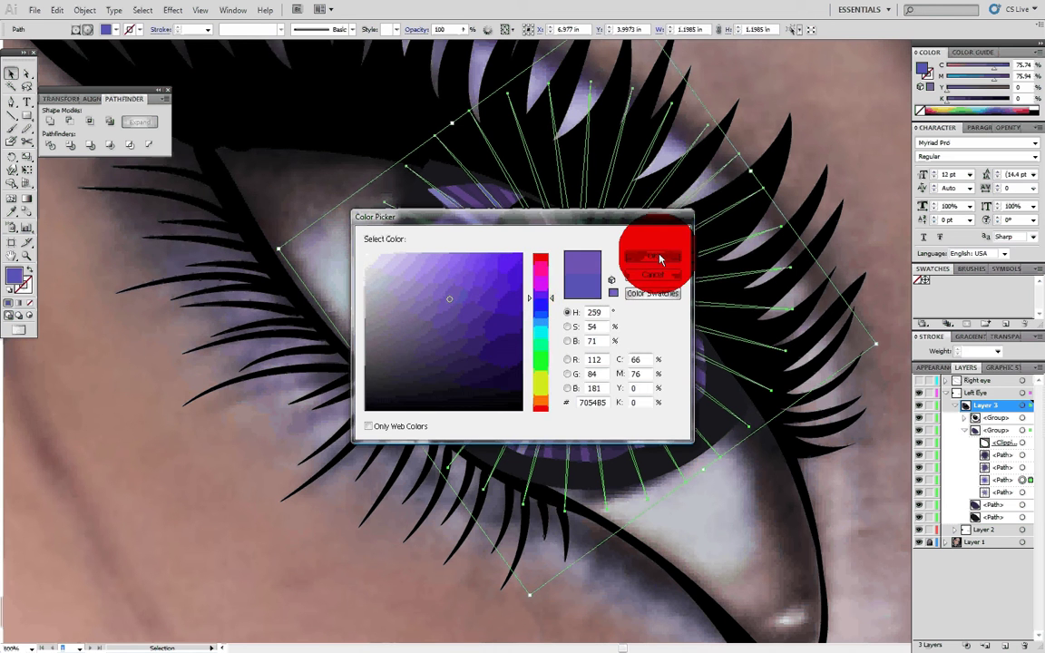
left_click(898, 484)
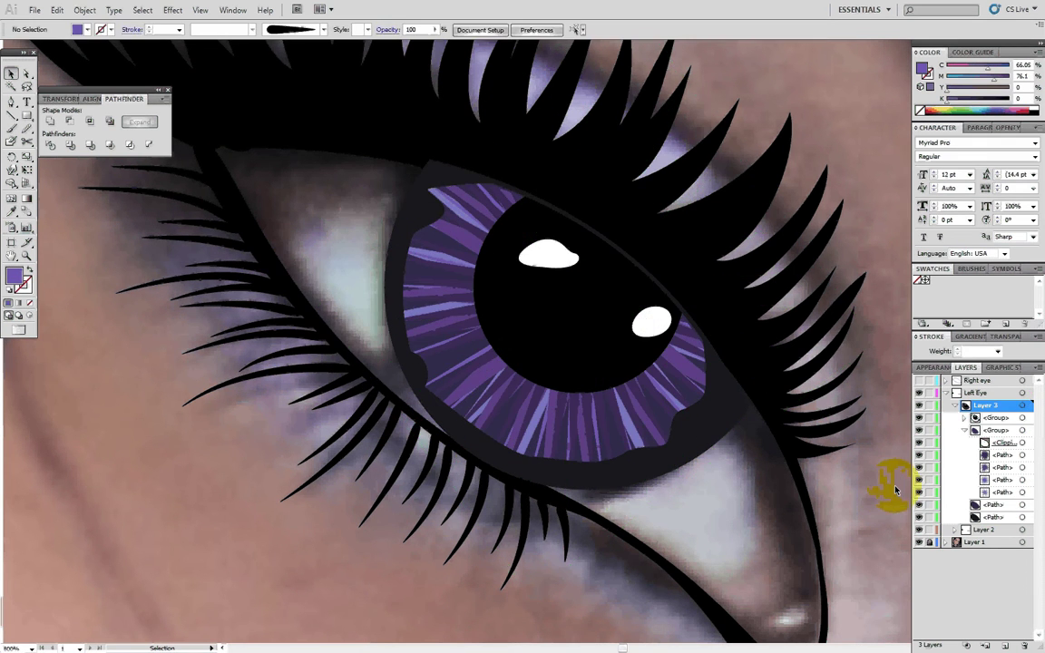
- Select the left eye's group holding the pupil, highlights and outer iris ring, collapse the streak group and list the selected group's paths
key("ctrl+0")
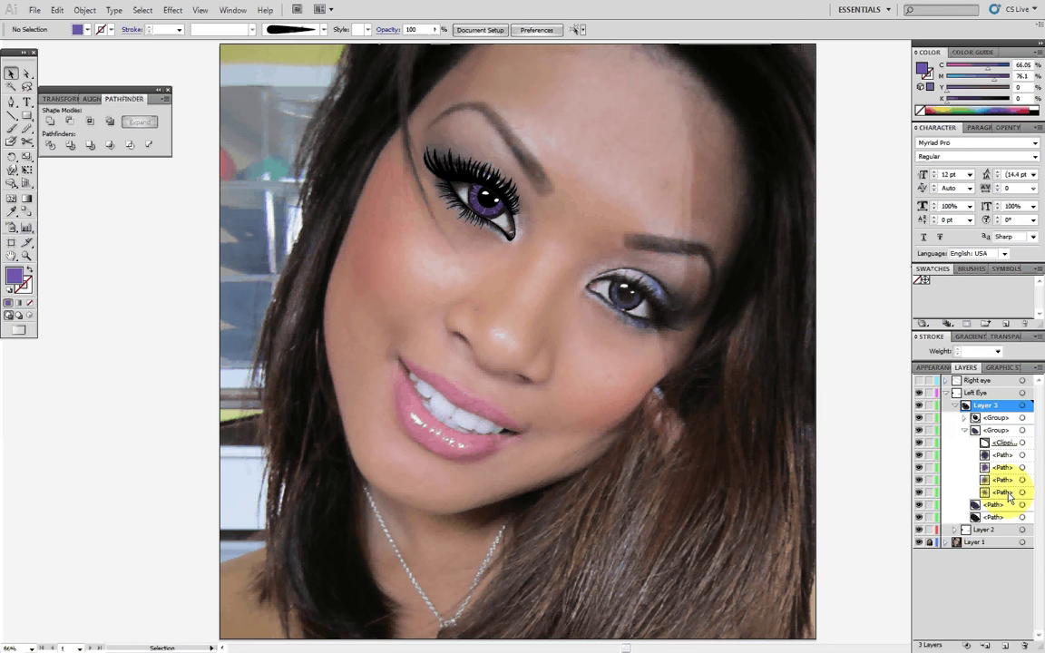
scroll(508, 183, "up", 1)
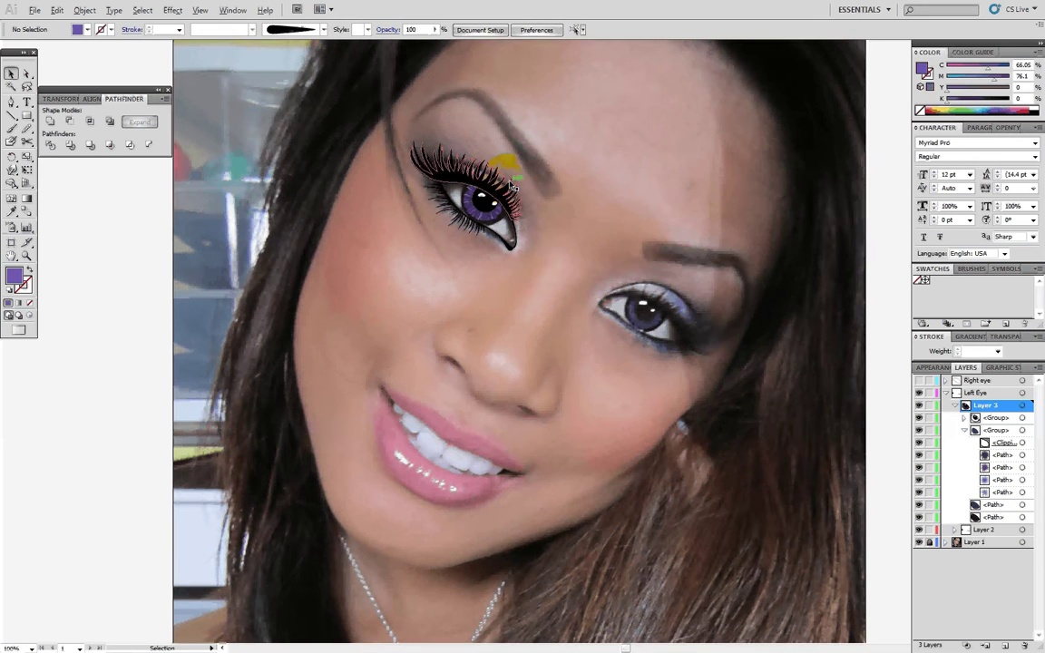
left_click(513, 186)
left_click(513, 190)
left_click(513, 211)
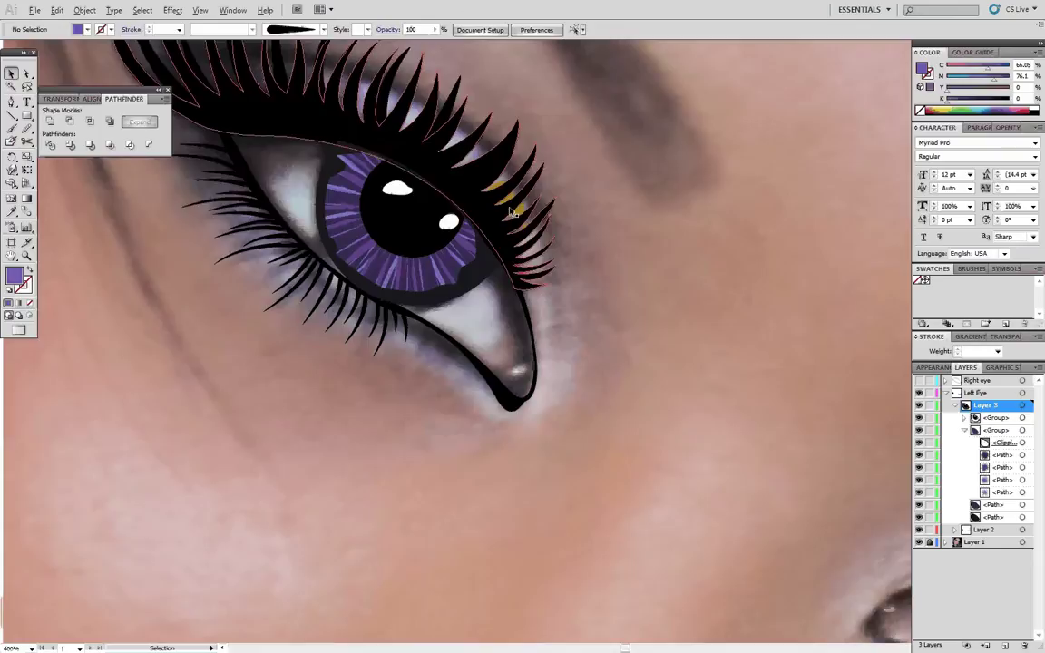
scroll(542, 289, "up", 1)
left_click_drag(600, 300, 739, 430)
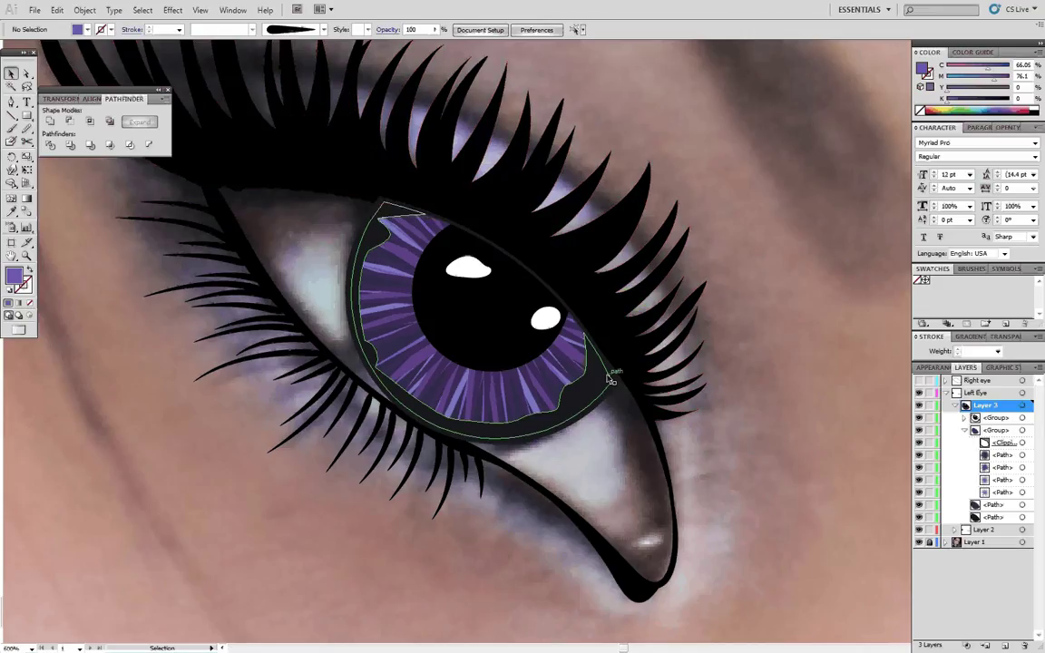
left_click(610, 379)
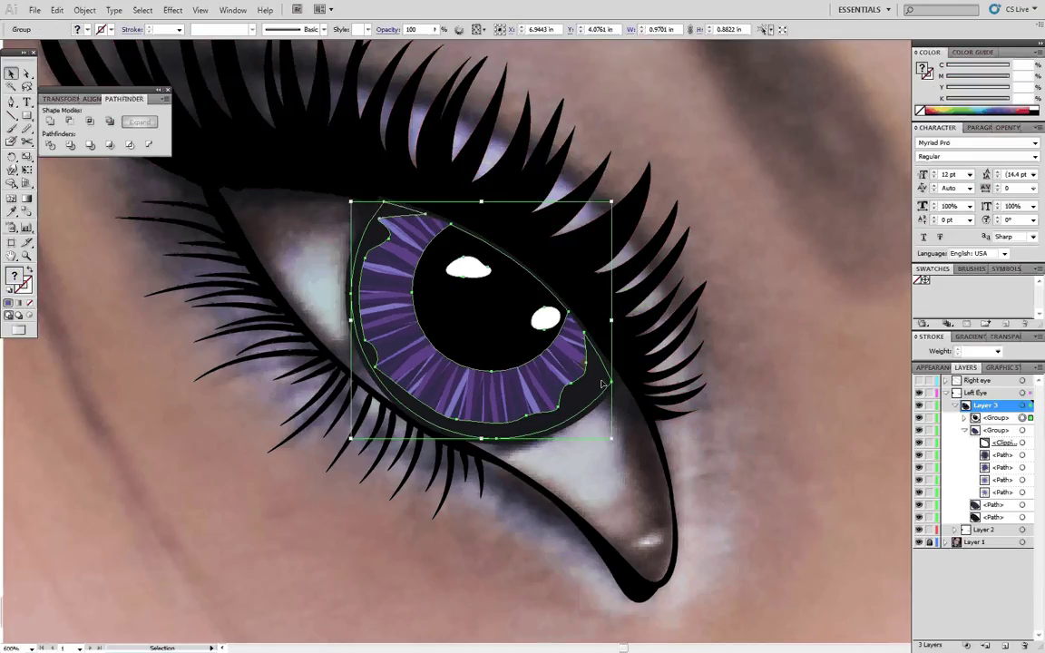
left_click(965, 430)
left_click(965, 418)
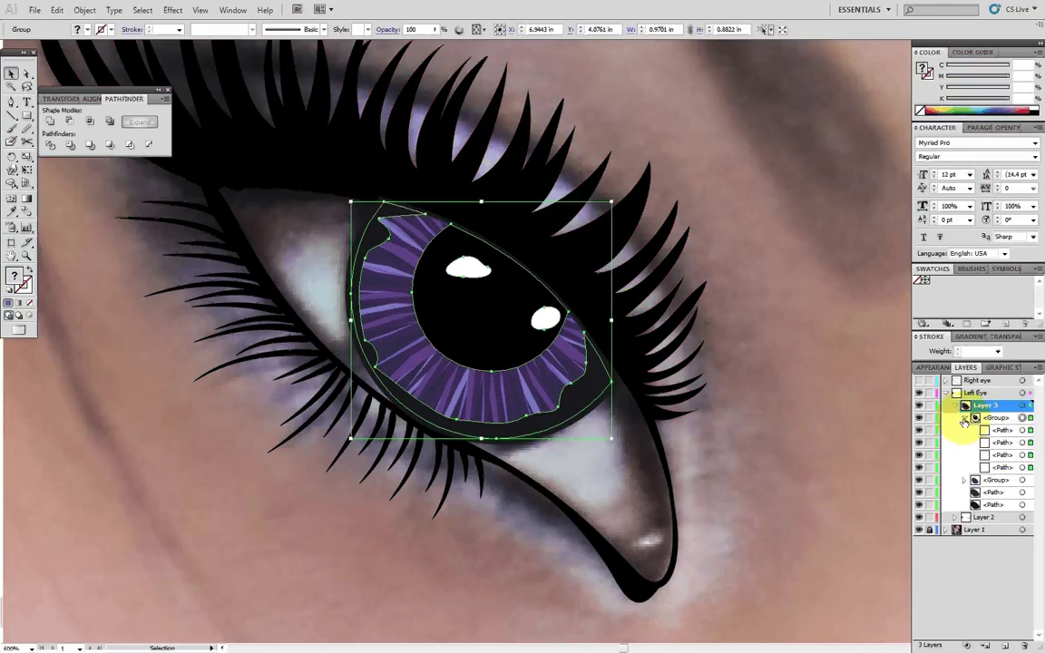
- Set the fill of the outer iris ring path to black, #000000
left_click(1026, 468)
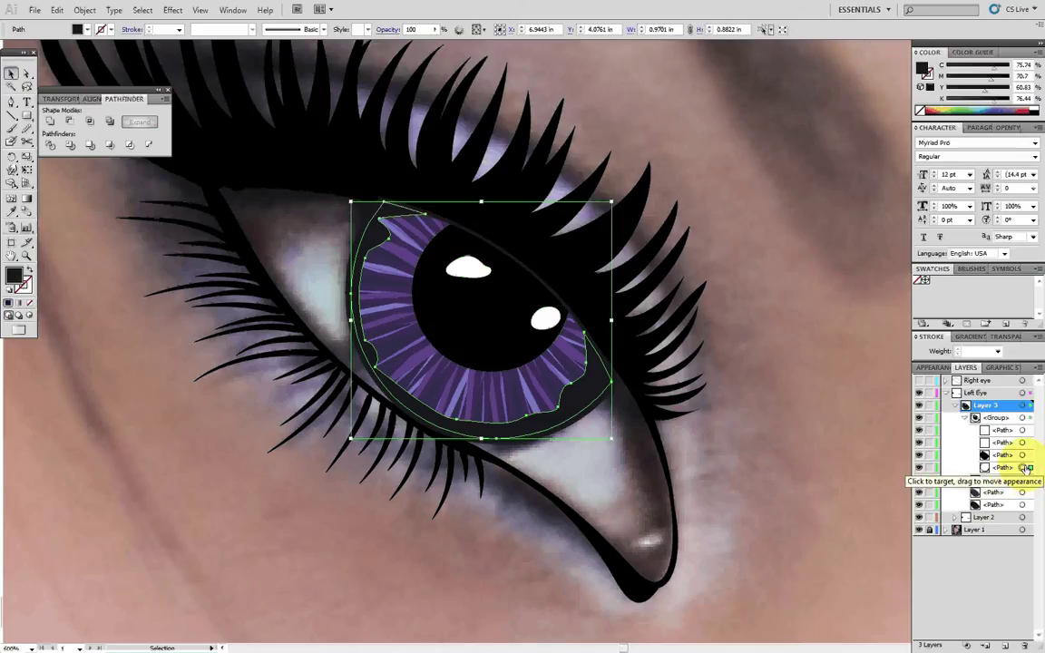
double_click(18, 276)
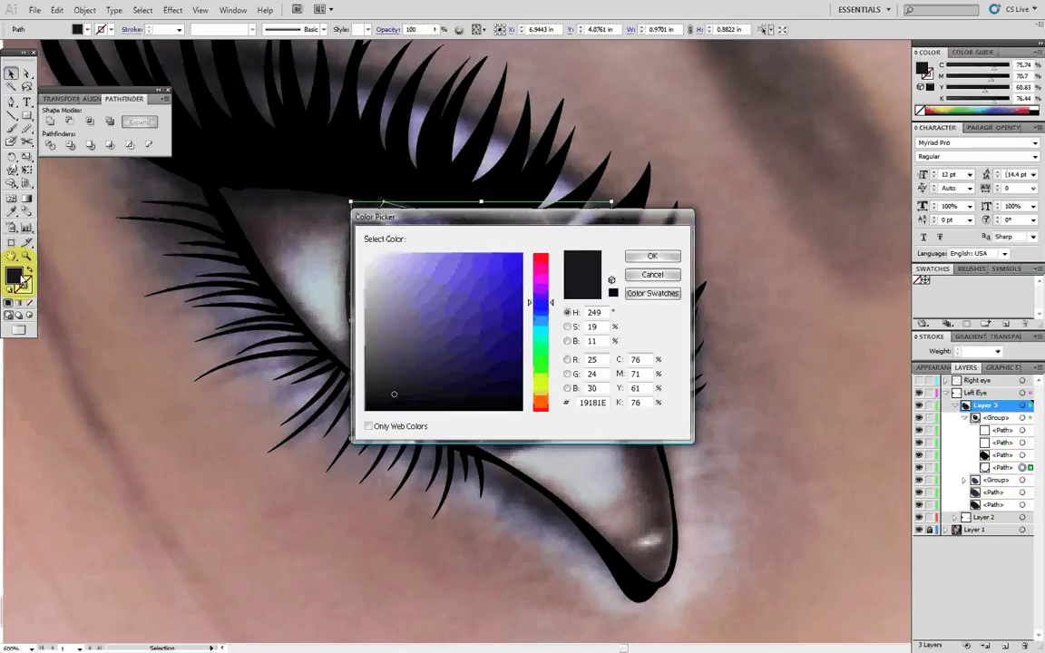
left_click_drag(380, 397, 348, 417)
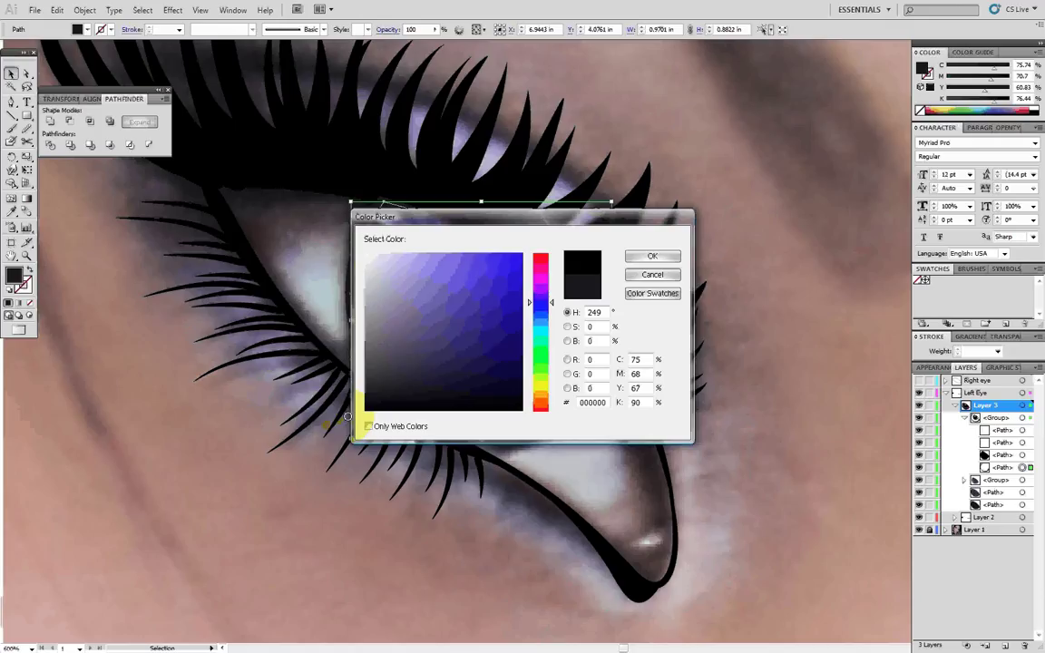
left_click(653, 256)
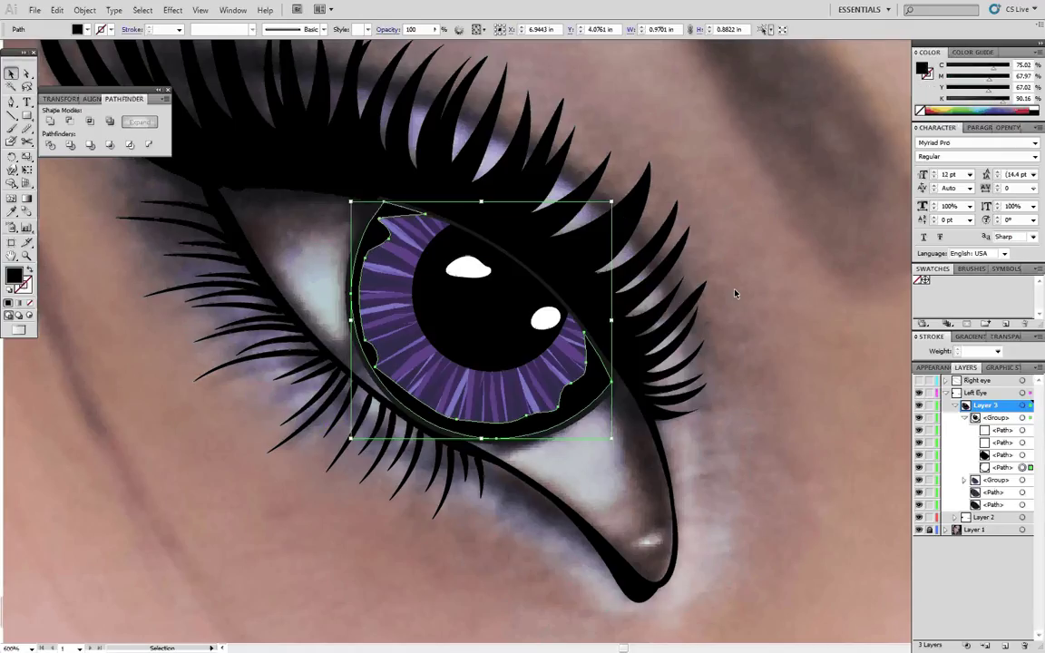
- Check the fill colour of the pupil path in Layer 3's first group
left_click(1023, 455)
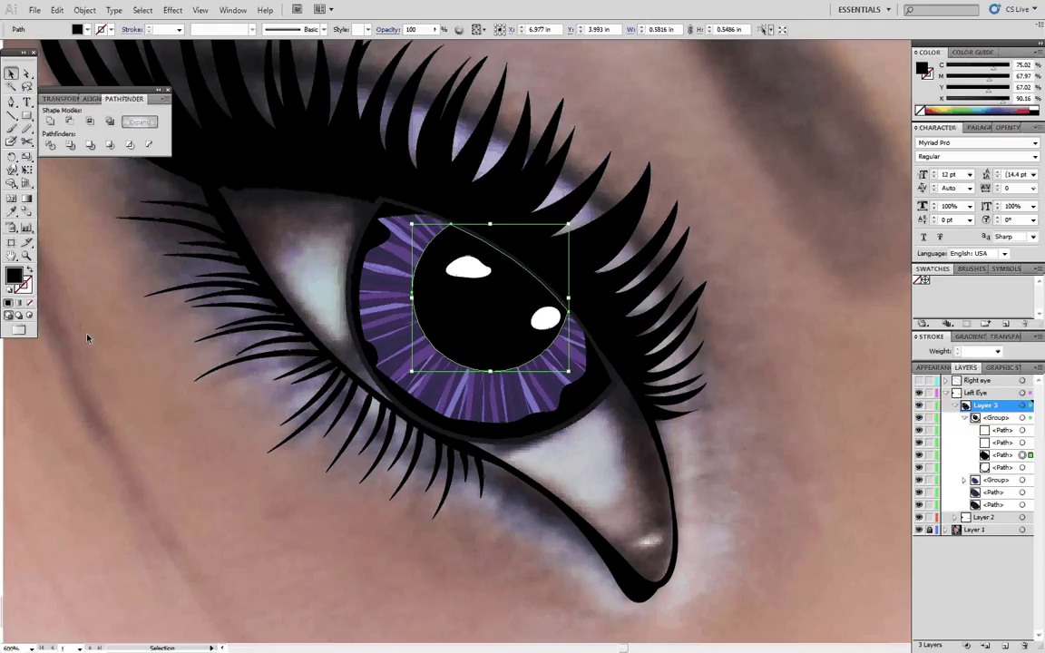
double_click(15, 276)
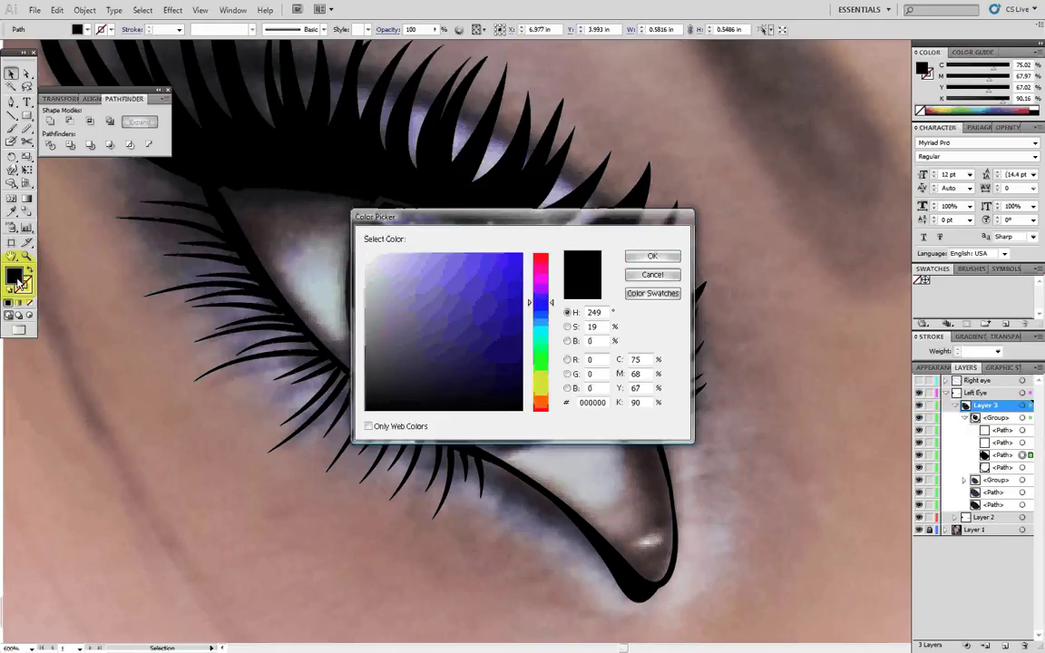
left_click(653, 274)
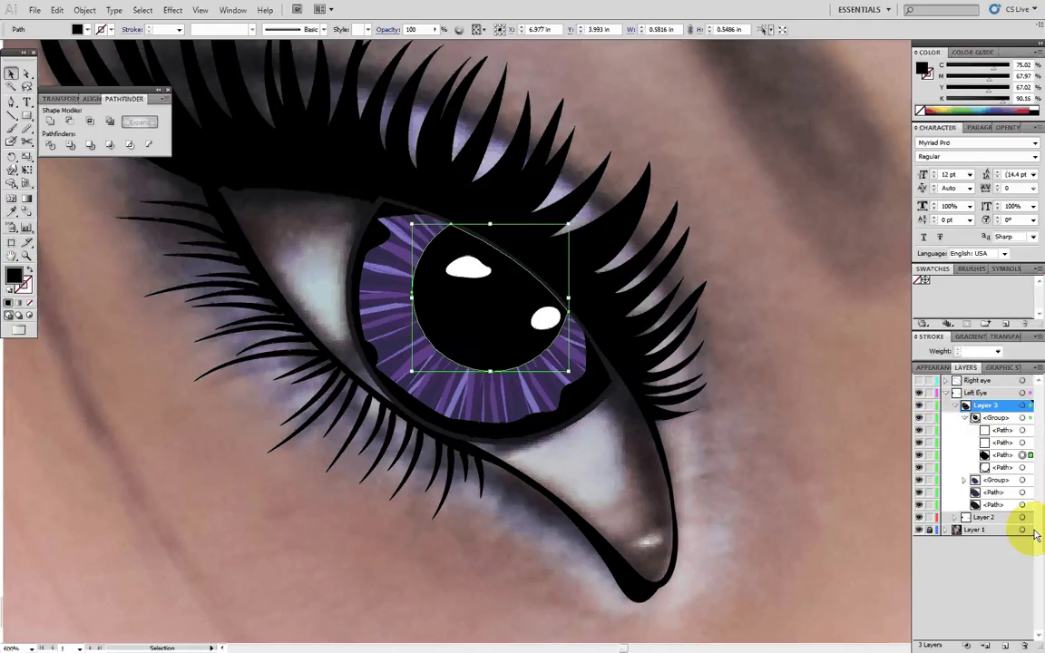
- Set the fill of the backmost iris base path in Layer 3 to black, #000000, and deselect it
left_click(1025, 504)
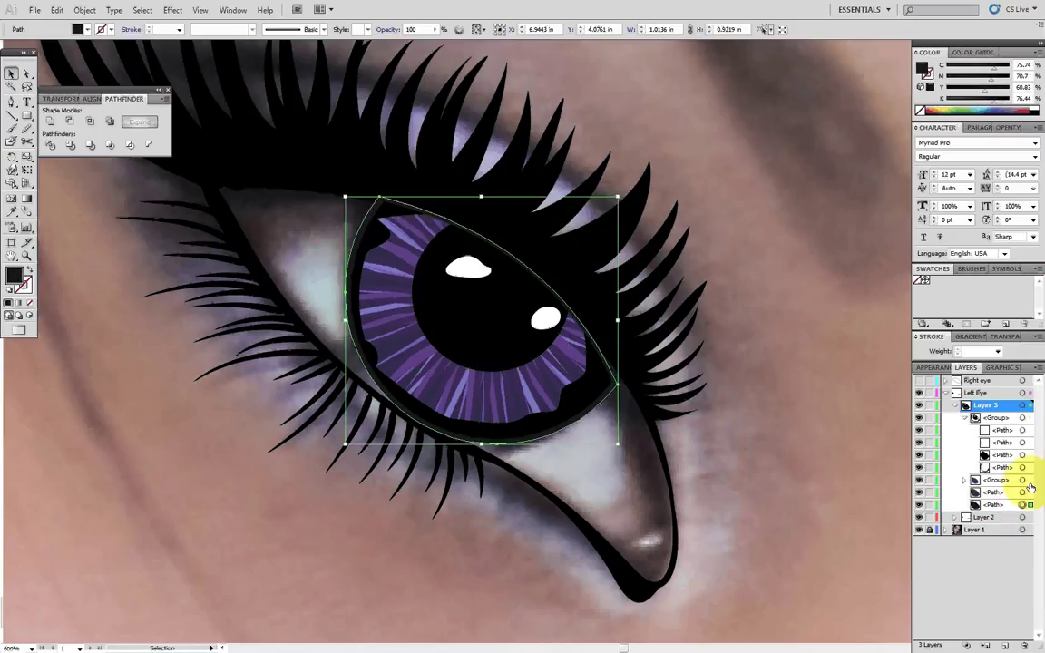
double_click(16, 272)
left_click(374, 404)
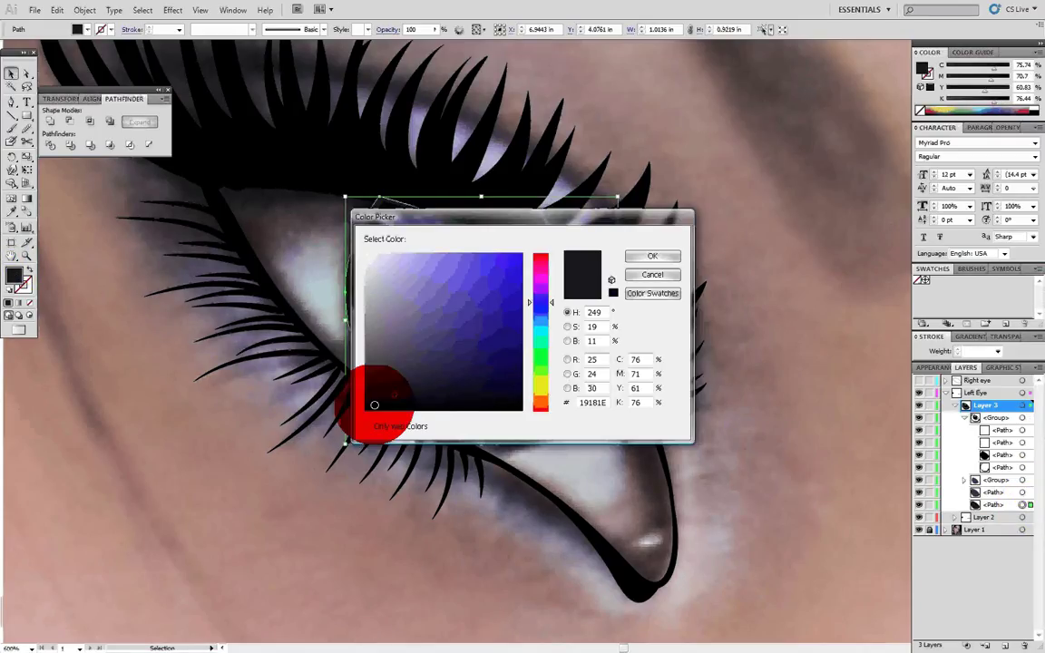
mouse_move(375, 405)
left_mouse_down()
mouse_move(340, 420)
mouse_move(381, 396)
left_mouse_up()
left_click(391, 398)
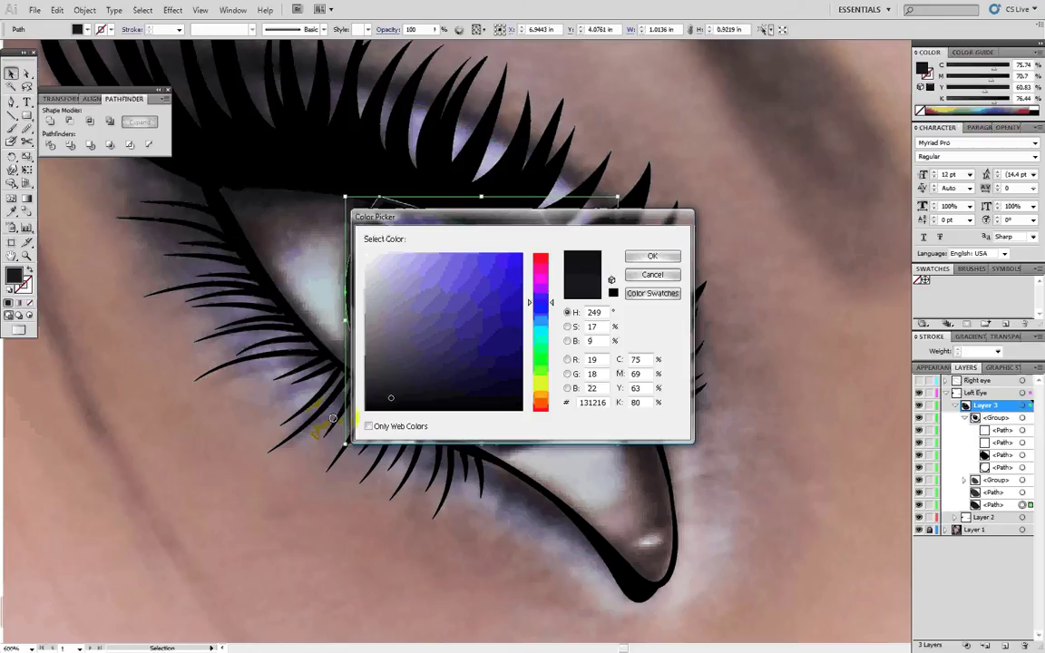
left_click(652, 255)
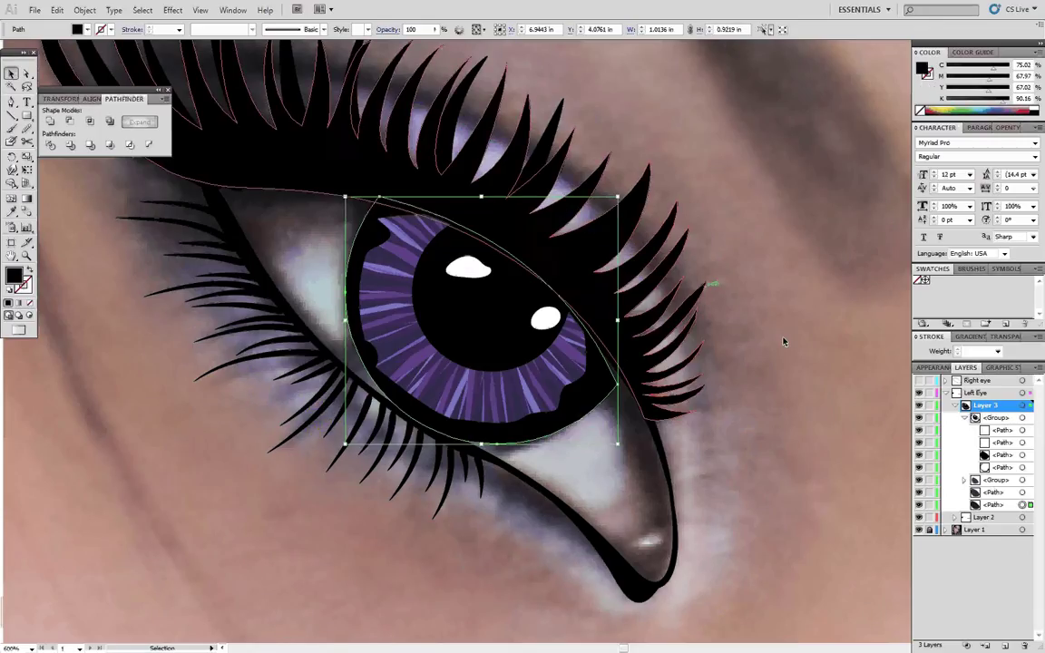
left_click(838, 498)
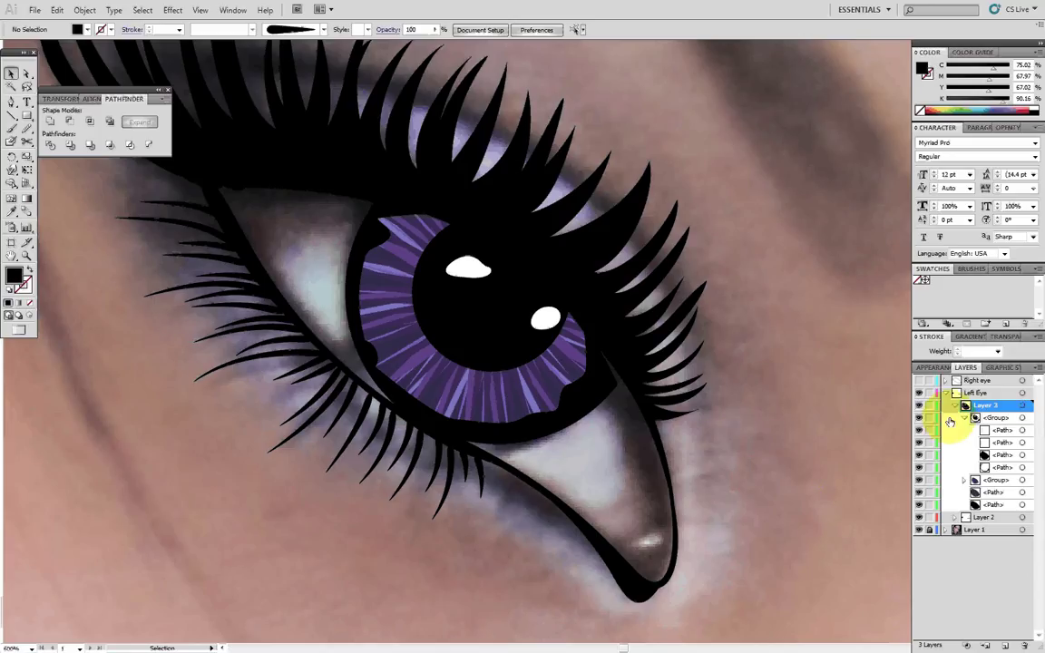
- Move the iris base path's inner-corner anchor outward under the upper lash line, to about X 7.47 in, Y 4.30 in, and deselect it
scroll(807, 419, "up", 3)
left_click_drag(615, 423, 996, 446)
left_click(666, 360)
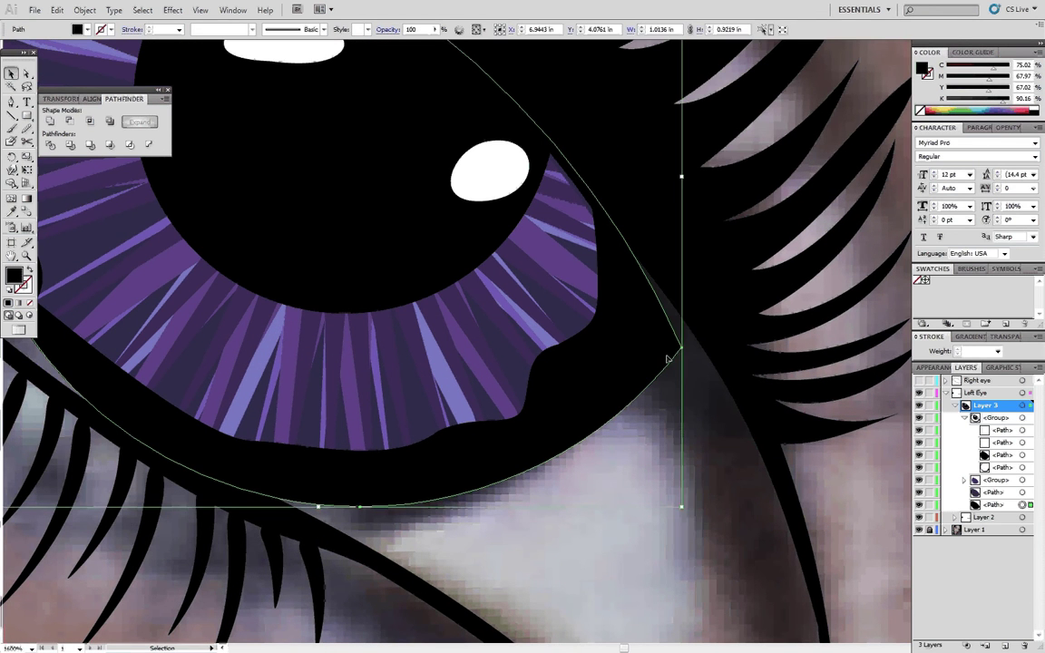
key("a")
left_click(683, 352)
left_click_drag(683, 352, 697, 337)
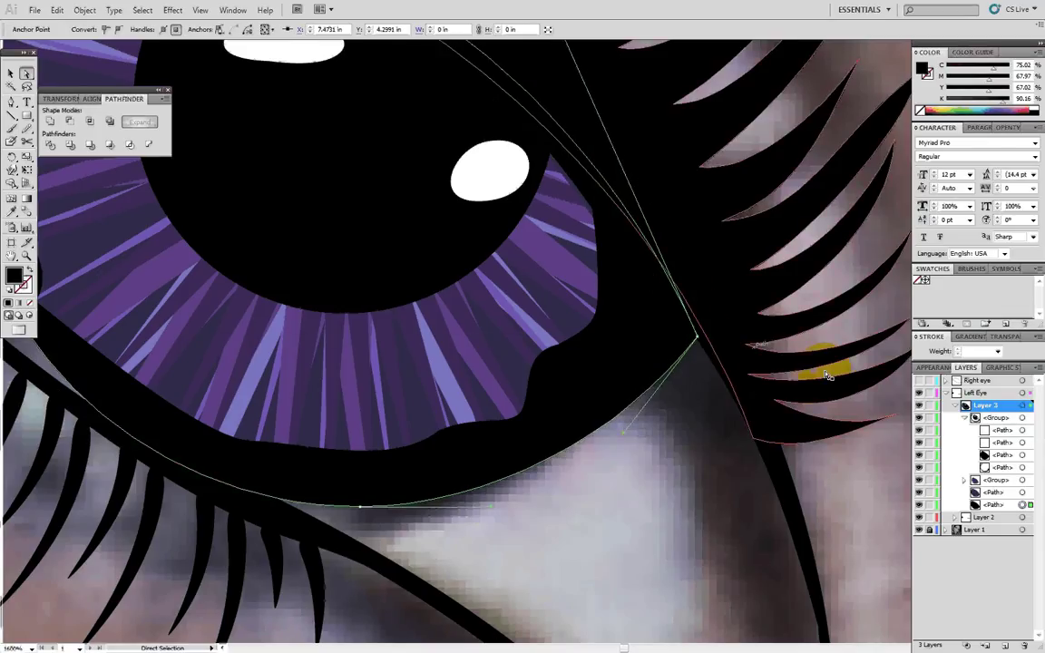
left_click(864, 491)
key("ctrl+0")
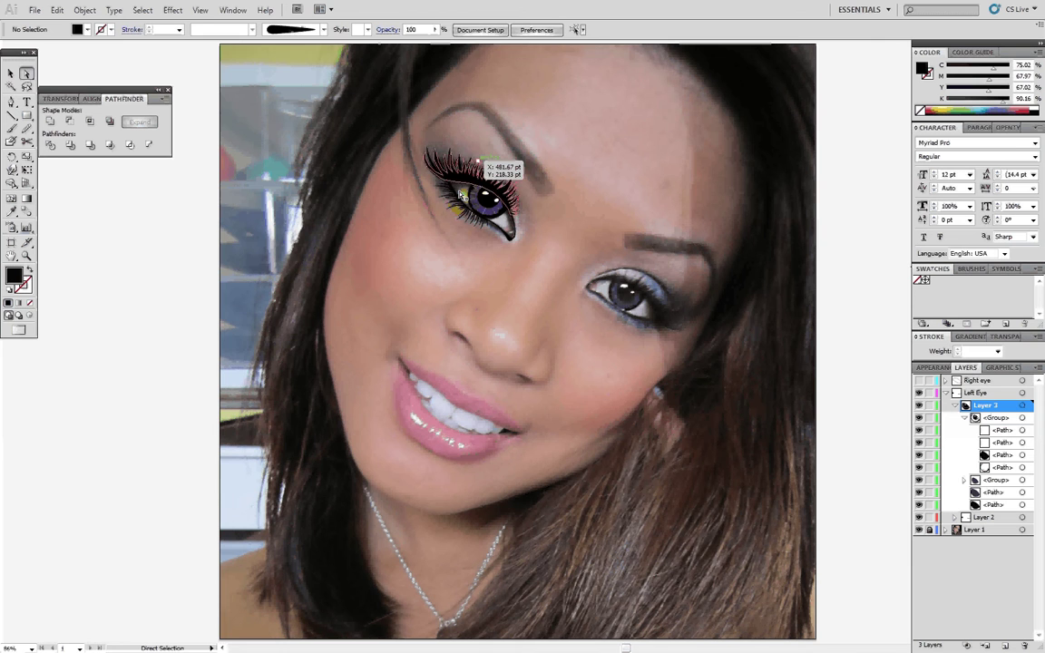
- Collapse Layer 3 and rename the Left Eye sublayers: Layer 2 as "lashes" and Layer 3 as "eye"
scroll(502, 164, "up", 5, "alt")
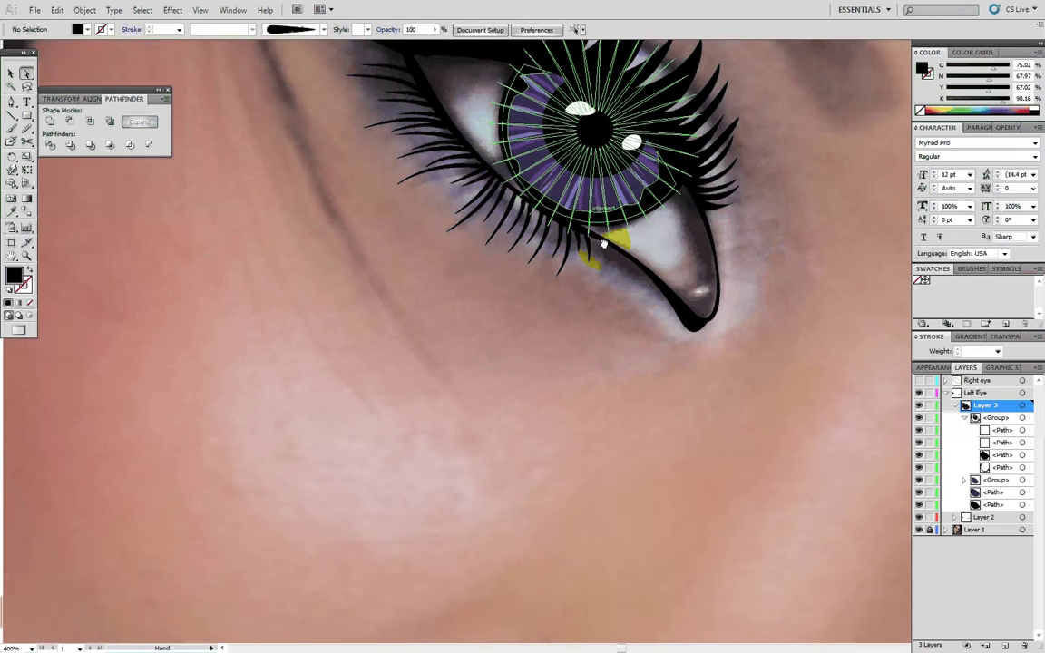
left_click_drag(603, 242, 543, 443)
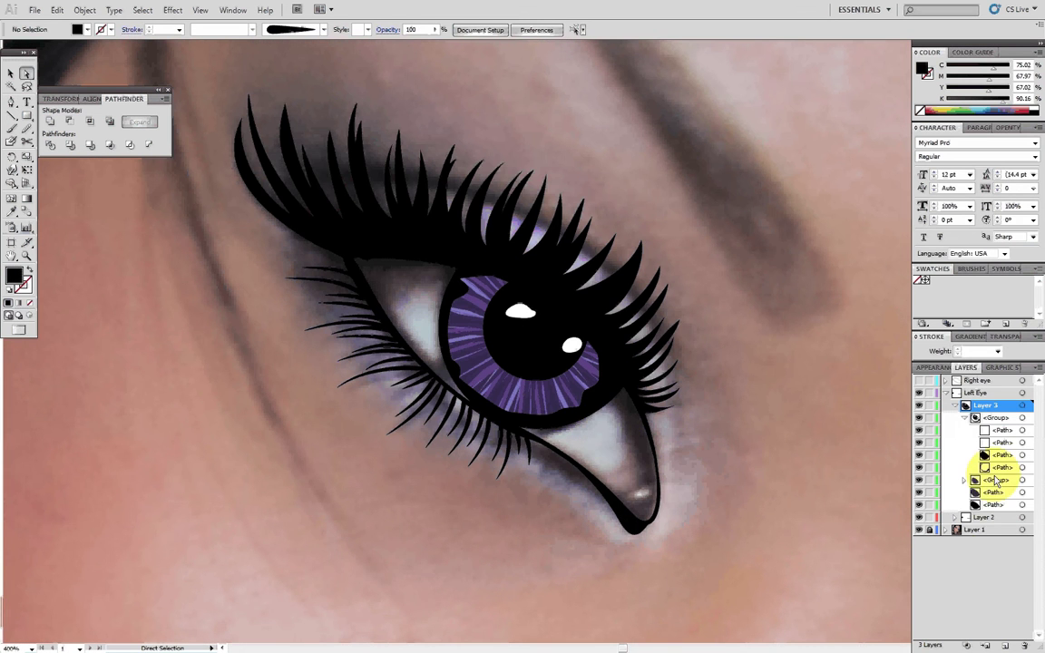
left_click(955, 405)
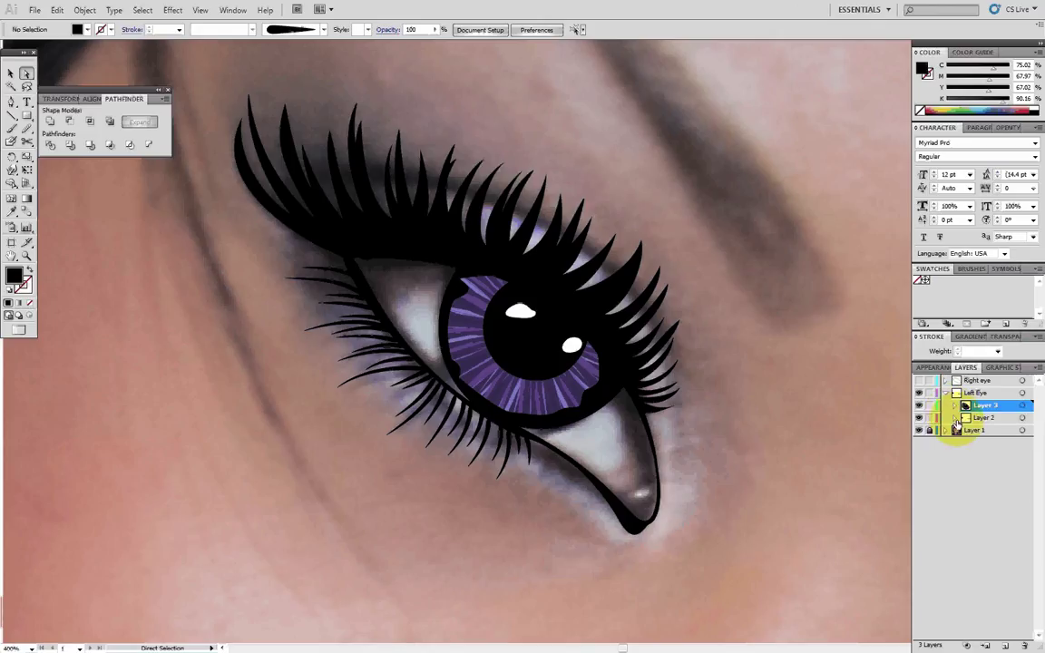
left_click(956, 418)
left_click(956, 416)
double_click(983, 418)
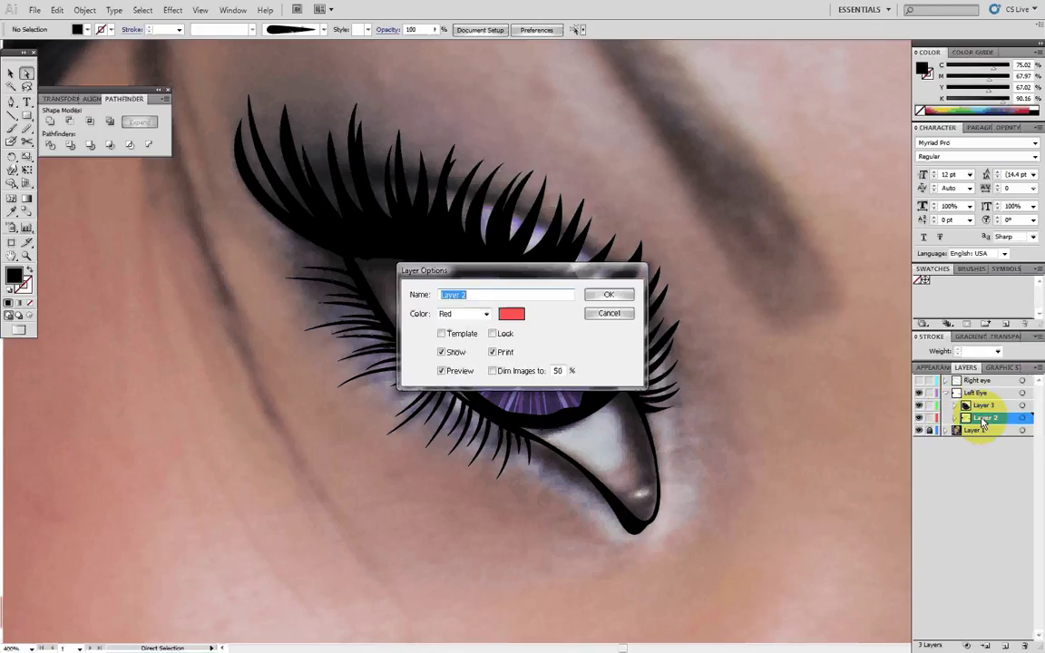
type("Iris")
key("Return")
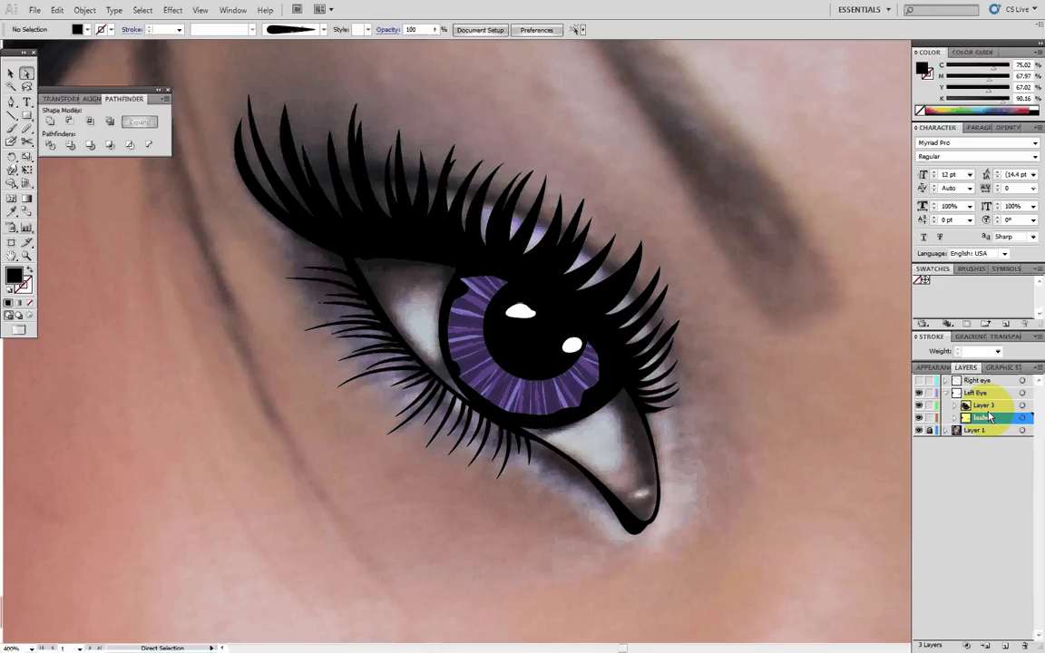
double_click(989, 409)
type("e")
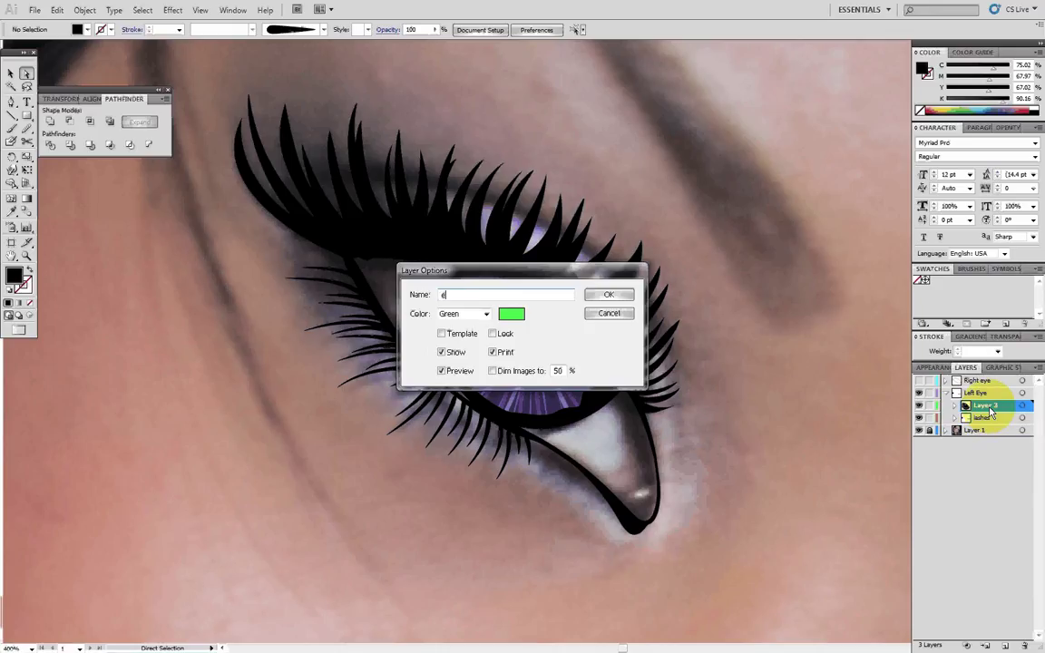
type("ye")
key("Return")
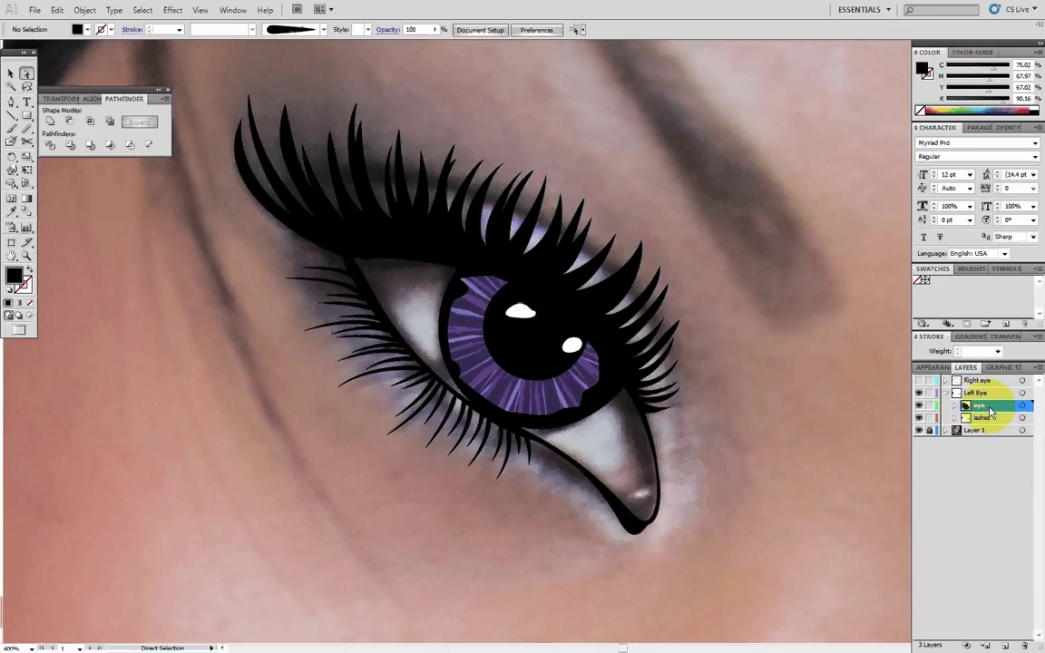
- Add a sublayer to Left Eye, place it below lashes and name it "whites"
left_click(1006, 646)
left_click_drag(989, 406, 981, 431)
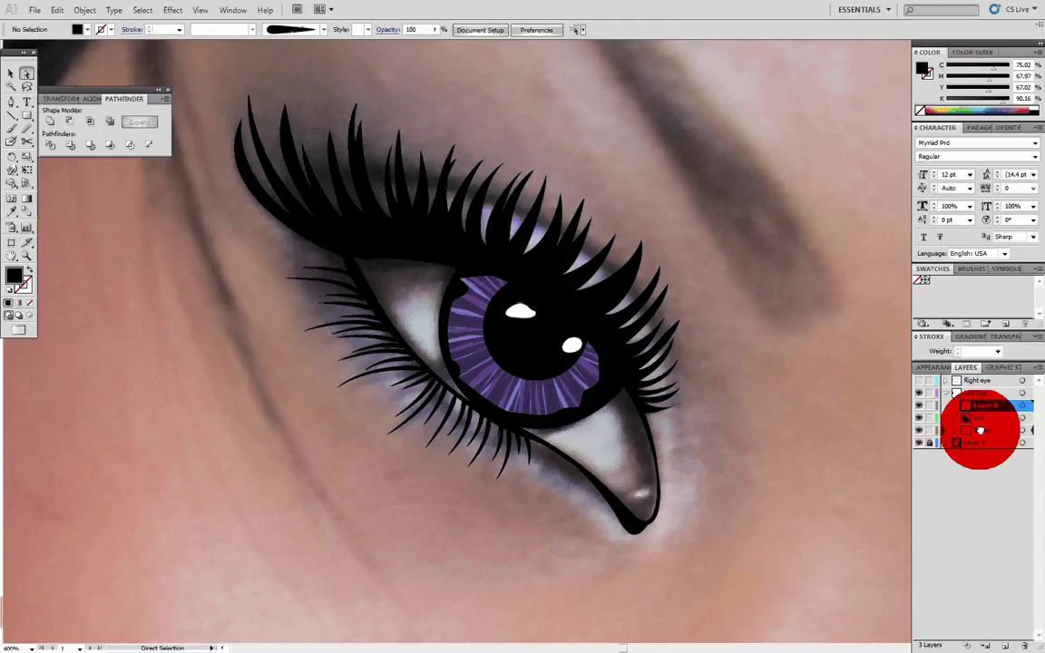
double_click(983, 431)
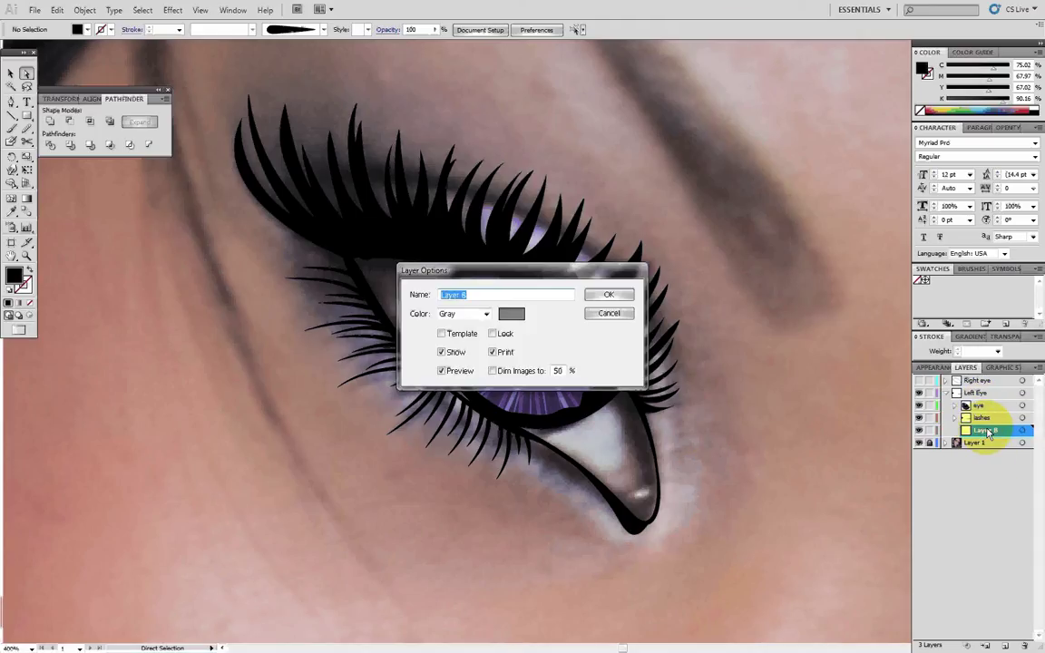
type("iris")
key("Return")
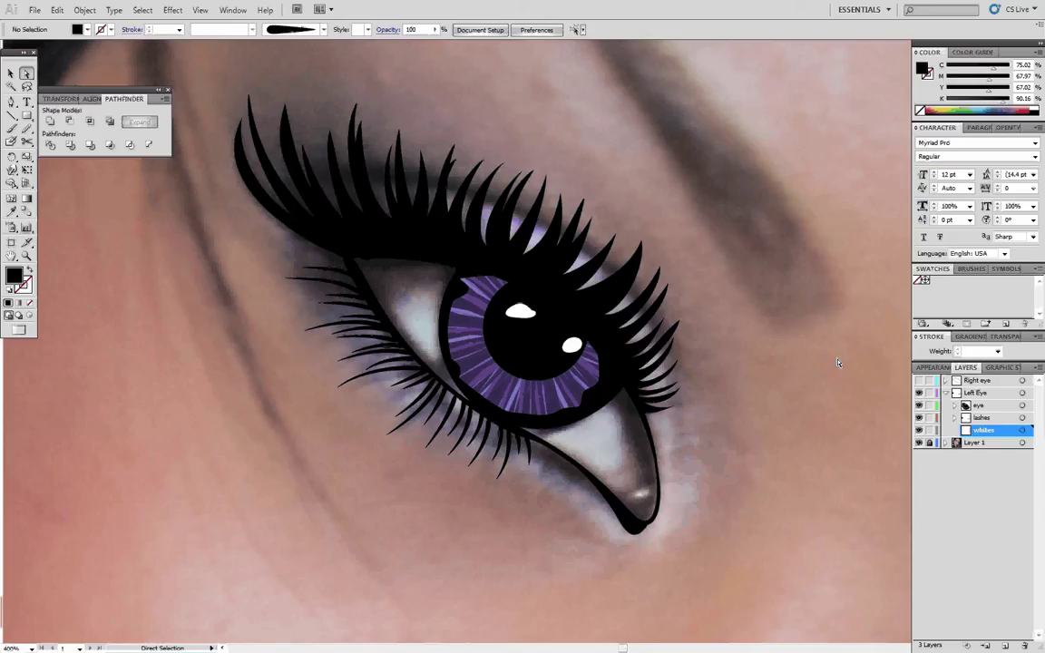
left_click(1022, 433)
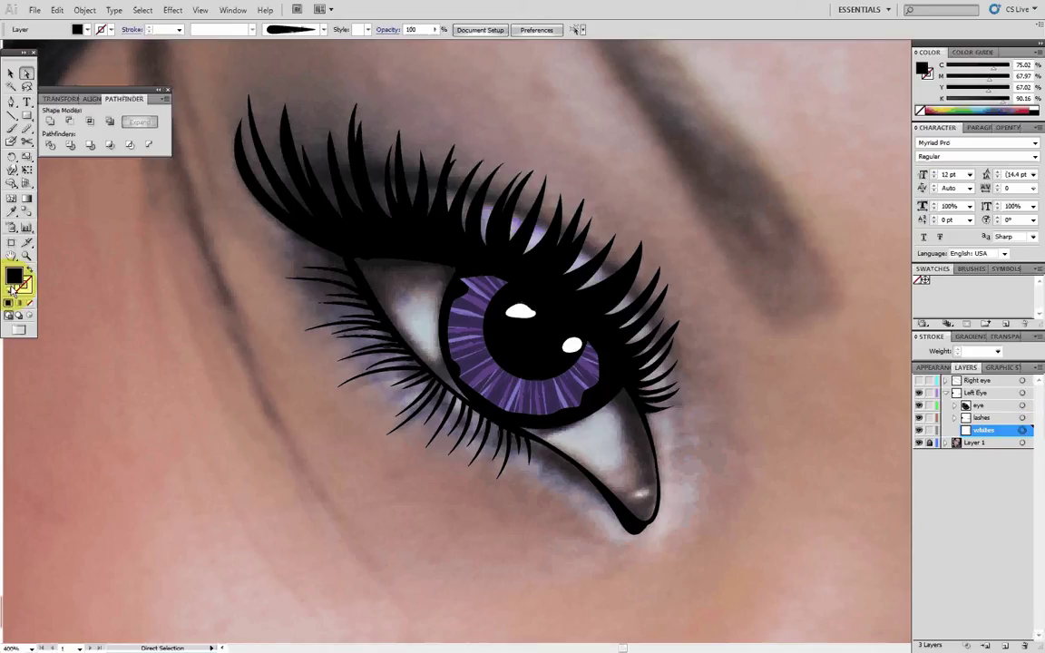
- Hide the eye sublayer and all lash paths in the lashes sublayer, leaving only the eyeliner outline visible
left_click(926, 417)
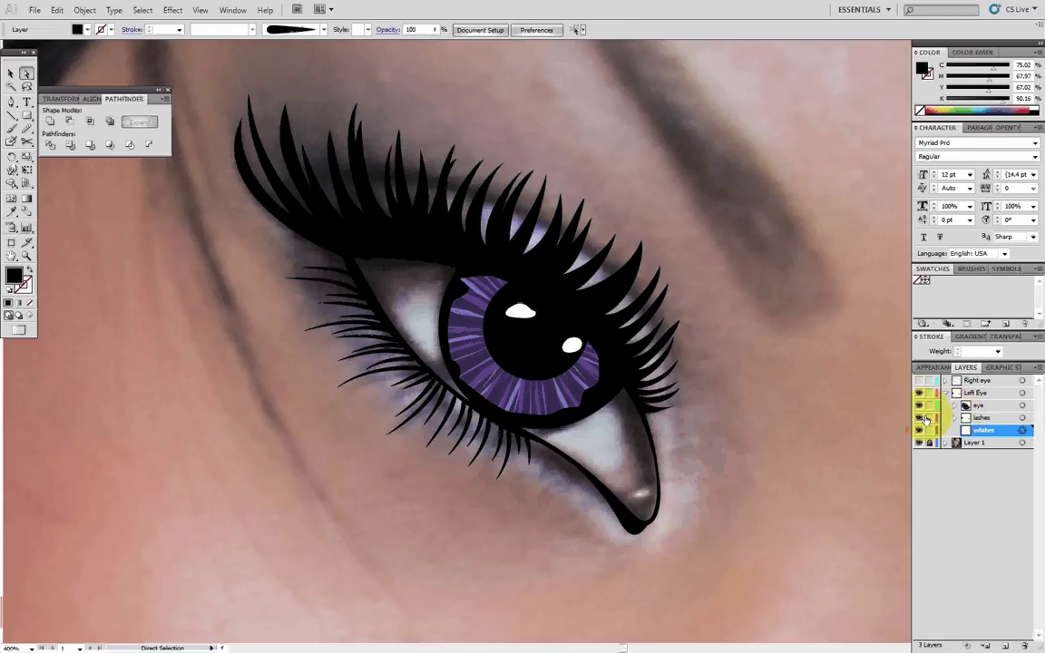
left_click(922, 419)
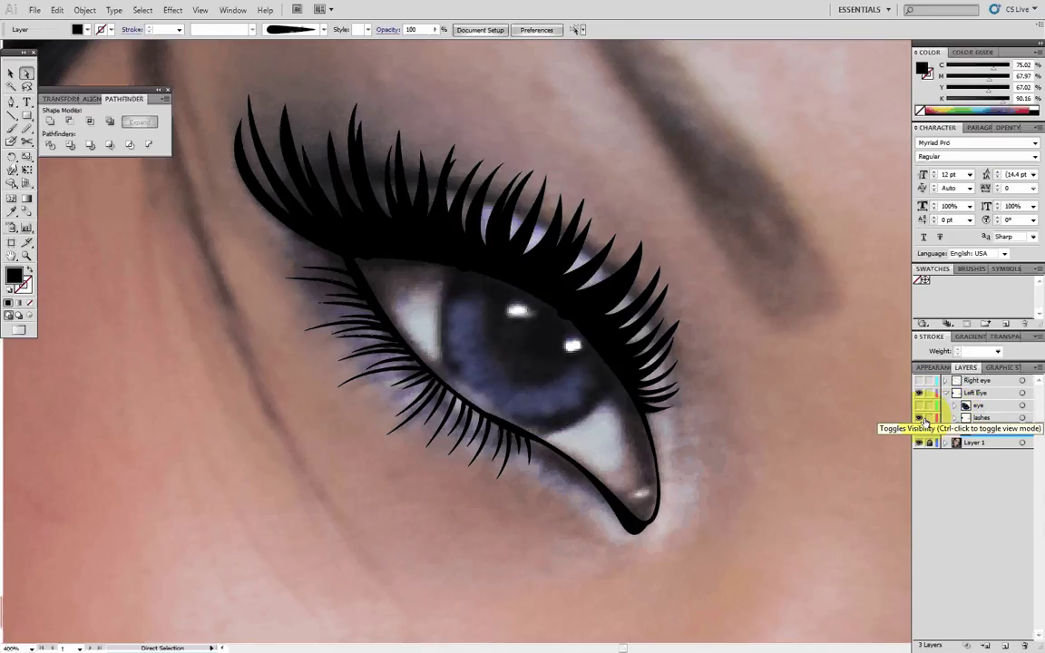
left_click(963, 418)
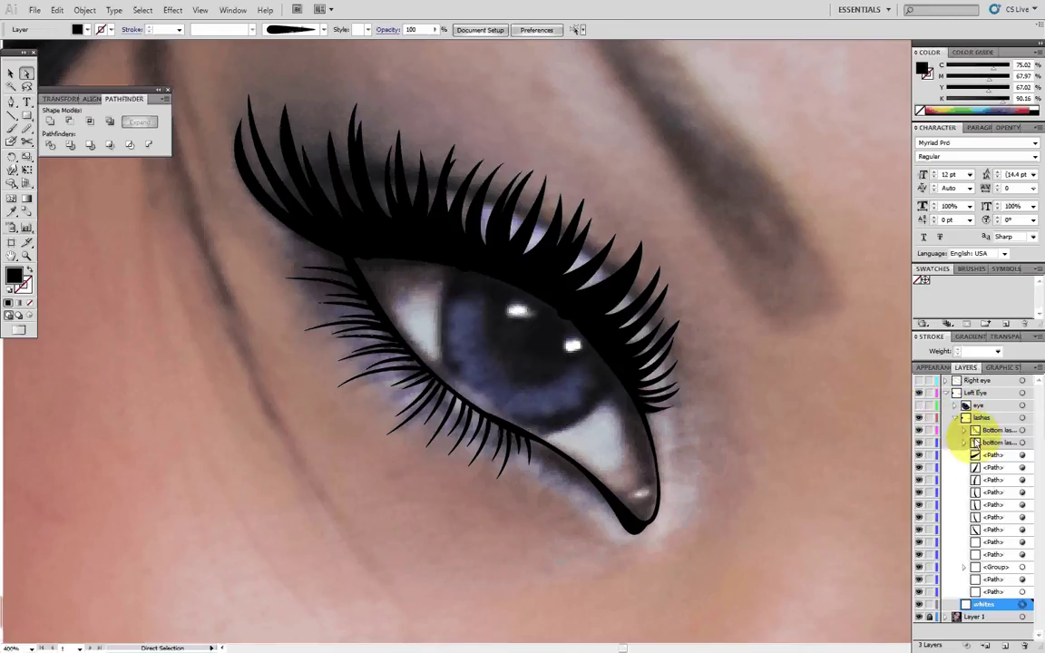
left_click_drag(919, 430, 919, 557)
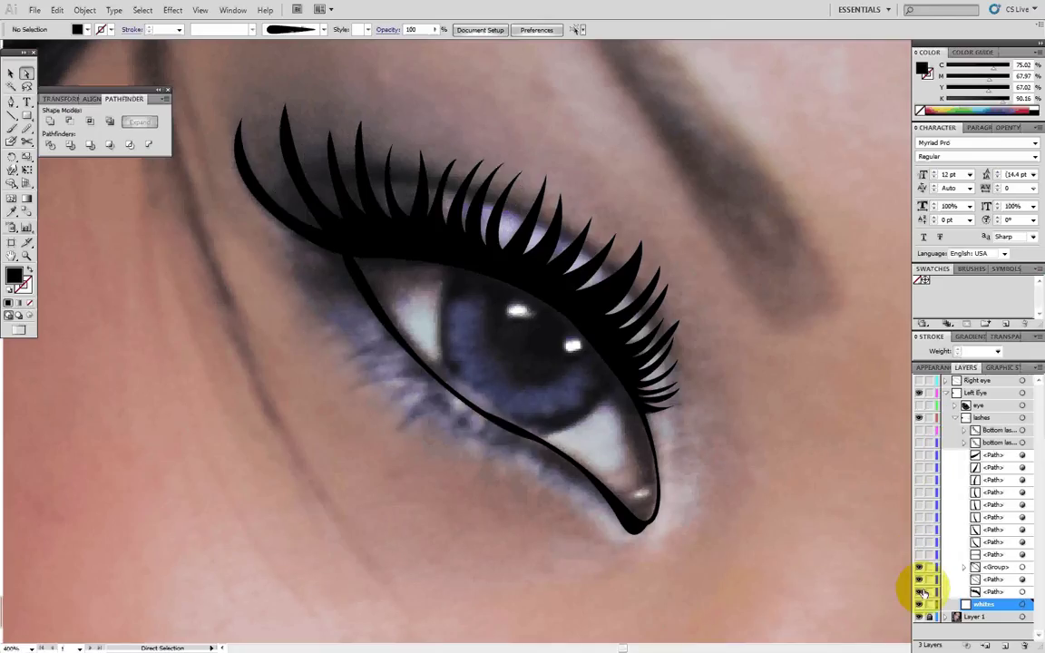
left_click(921, 593)
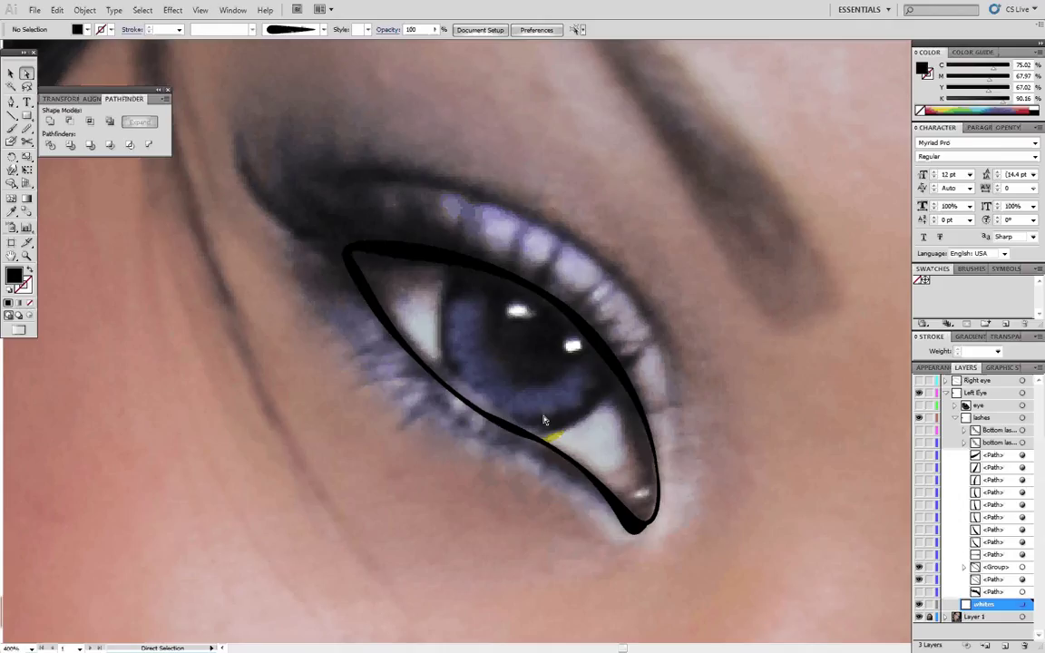
- Copy the eyeliner outline path from the lashes sublayer into the whites sublayer
scroll(544, 420, "up", 1)
left_click_drag(699, 462, 728, 487)
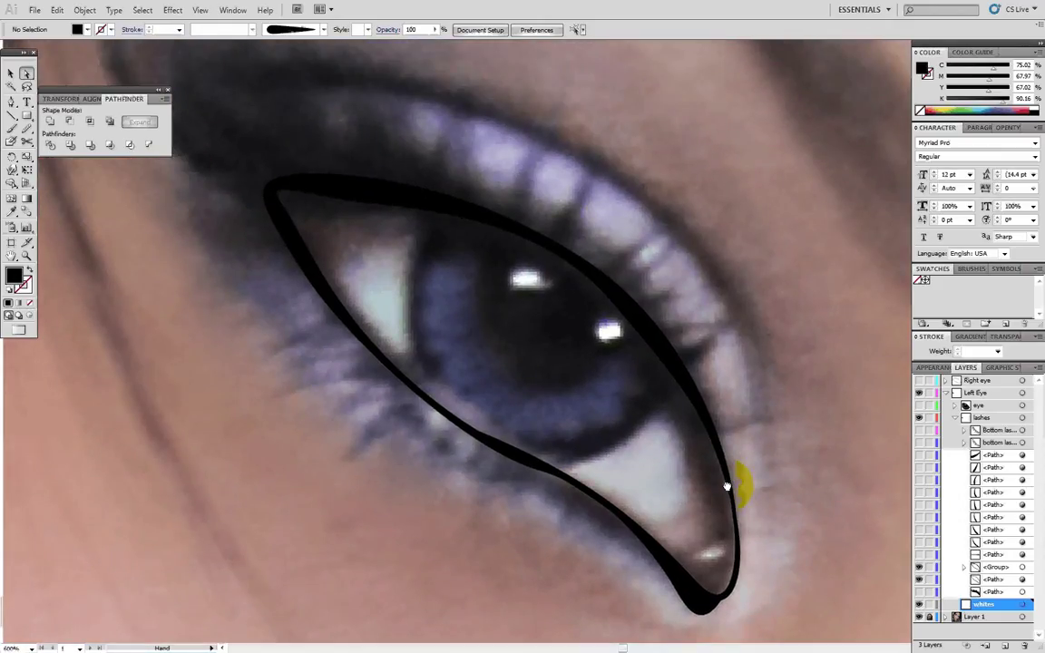
left_click(1022, 579)
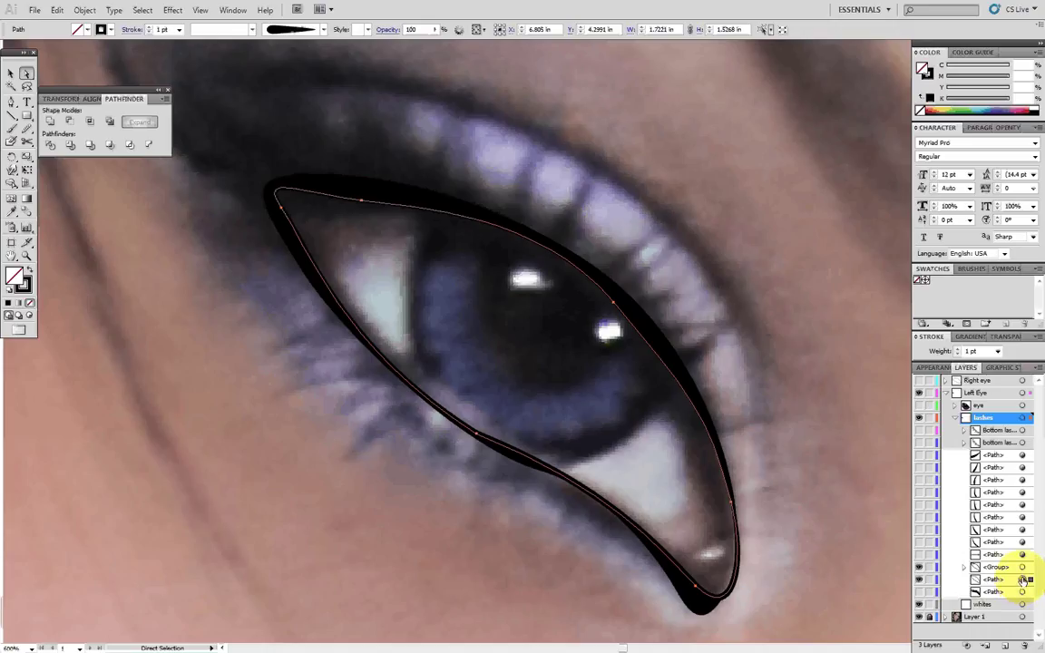
left_click(996, 580)
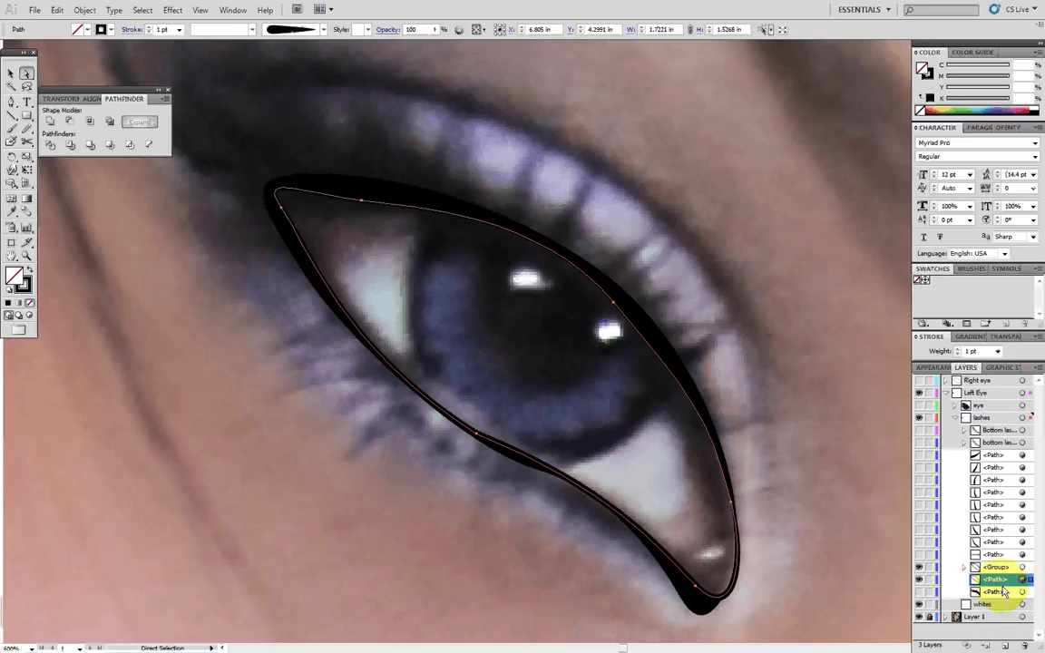
left_click_drag(1002, 583, 993, 617)
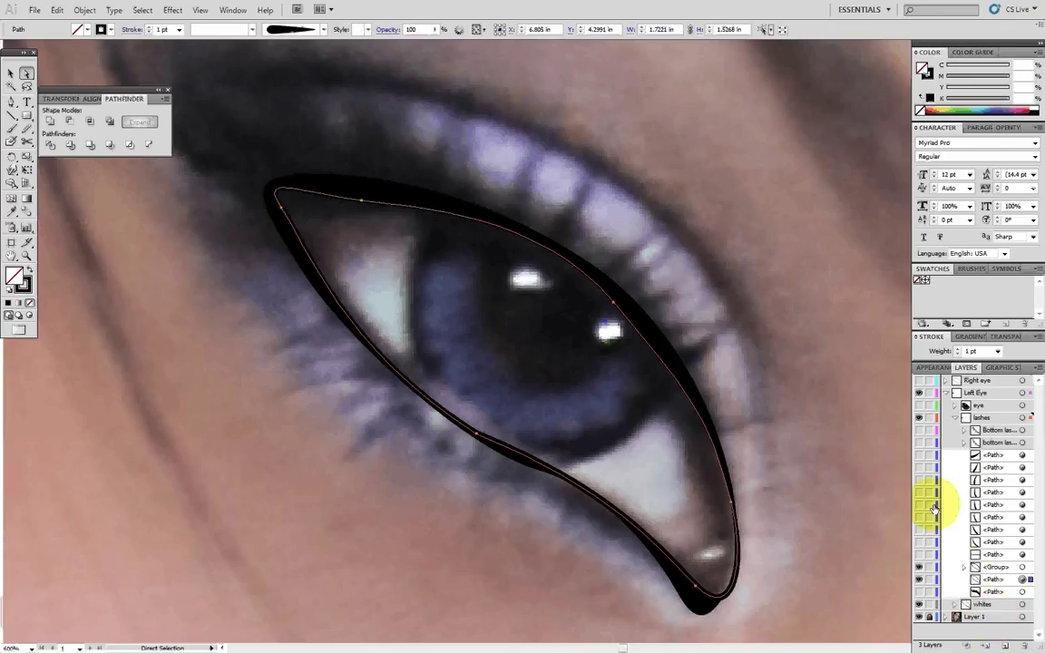
- Show the eye sublayer and every hidden lash path again, and collapse the lashes sublayer
left_click_drag(919, 568, 956, 396)
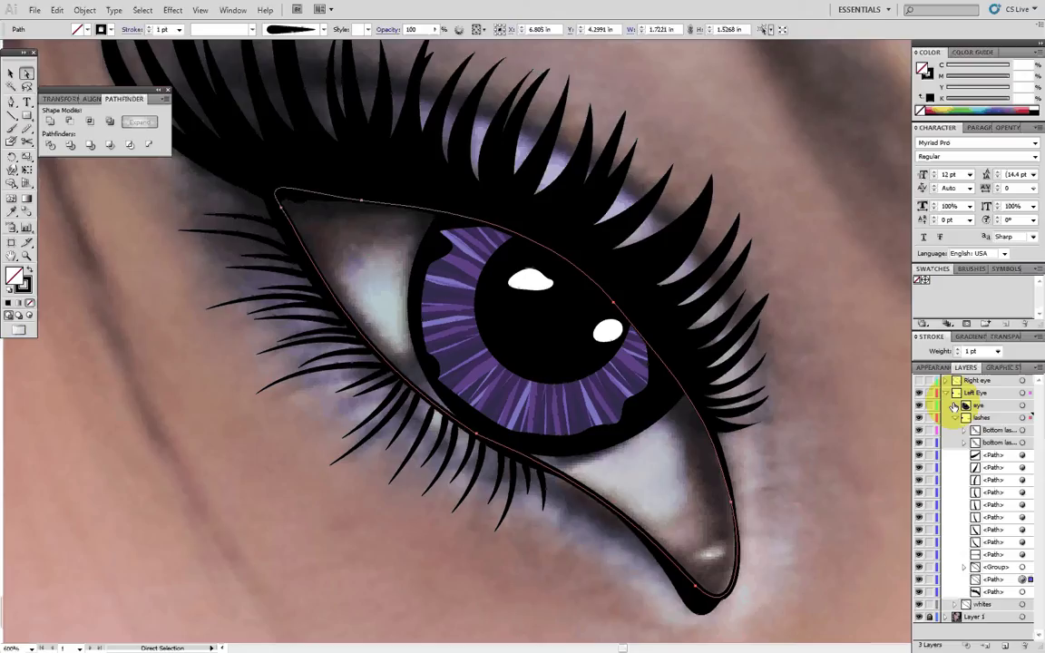
left_click(963, 417)
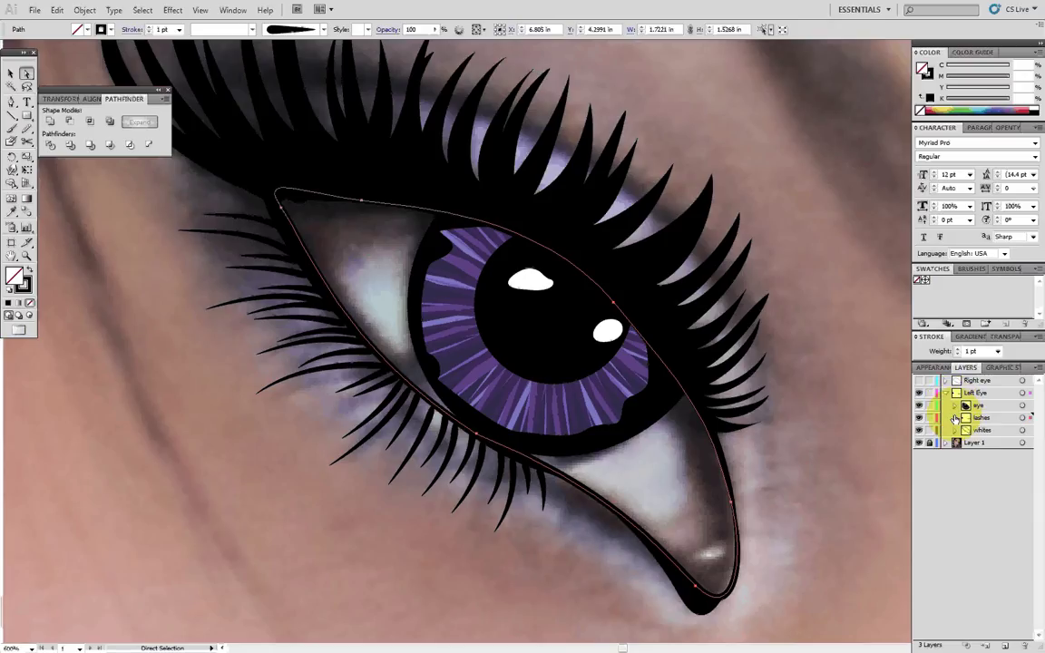
- Hide the eye and lashes sublayers and select the copied outline path in the whites sublayer
left_click_drag(919, 410, 920, 423)
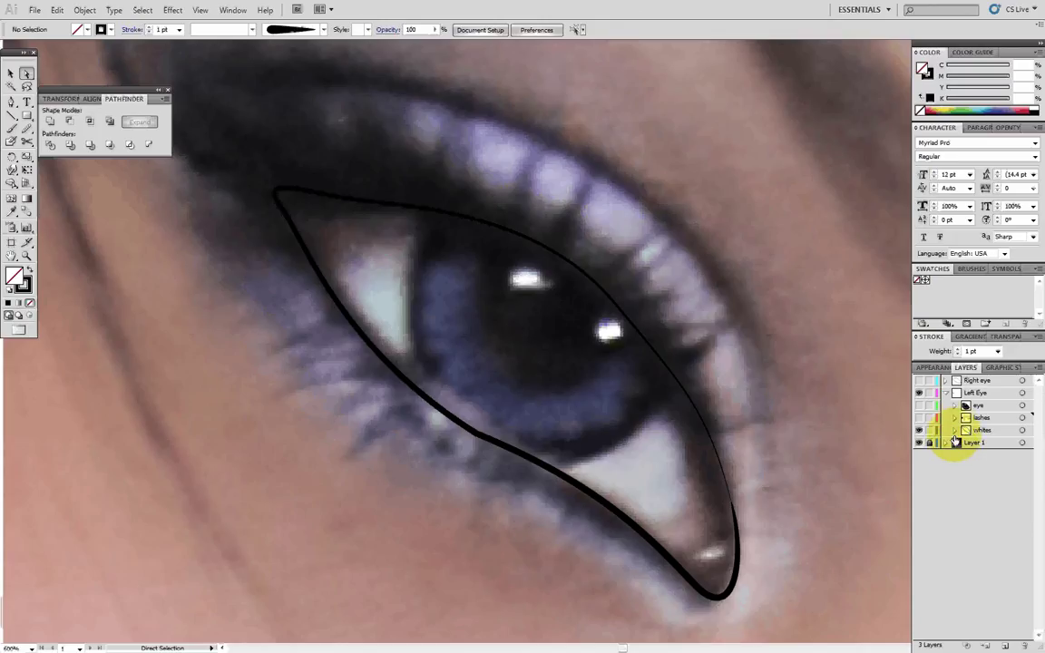
left_click(956, 430)
left_click(1023, 442)
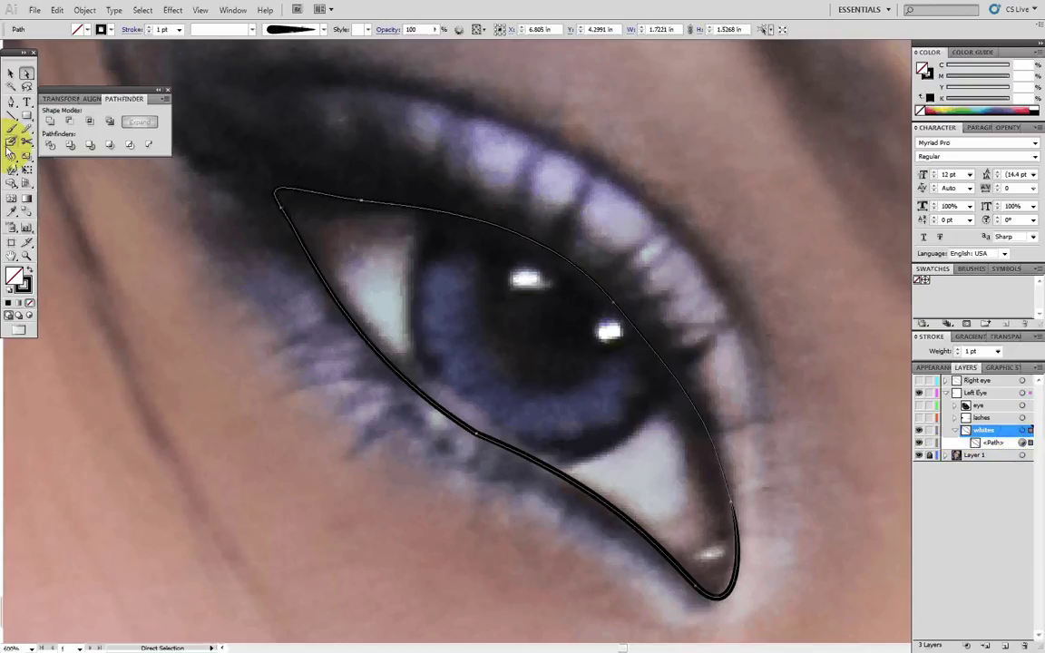
- Swap the copied eye outline's stroke for a fill and set the fill to light grey D6D6D6
left_click(29, 269)
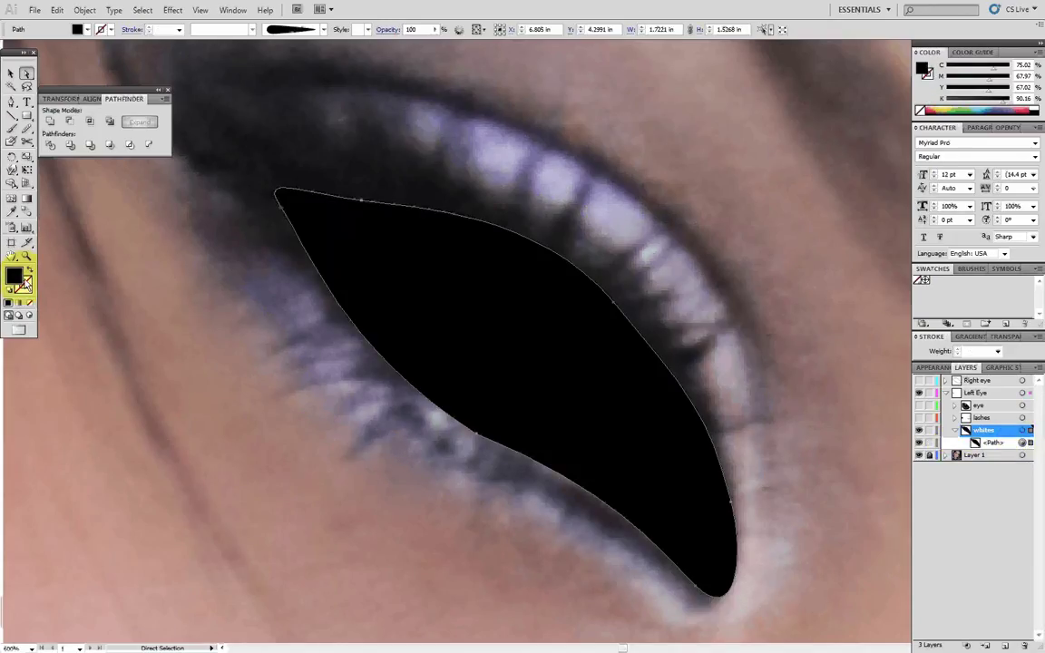
double_click(18, 279)
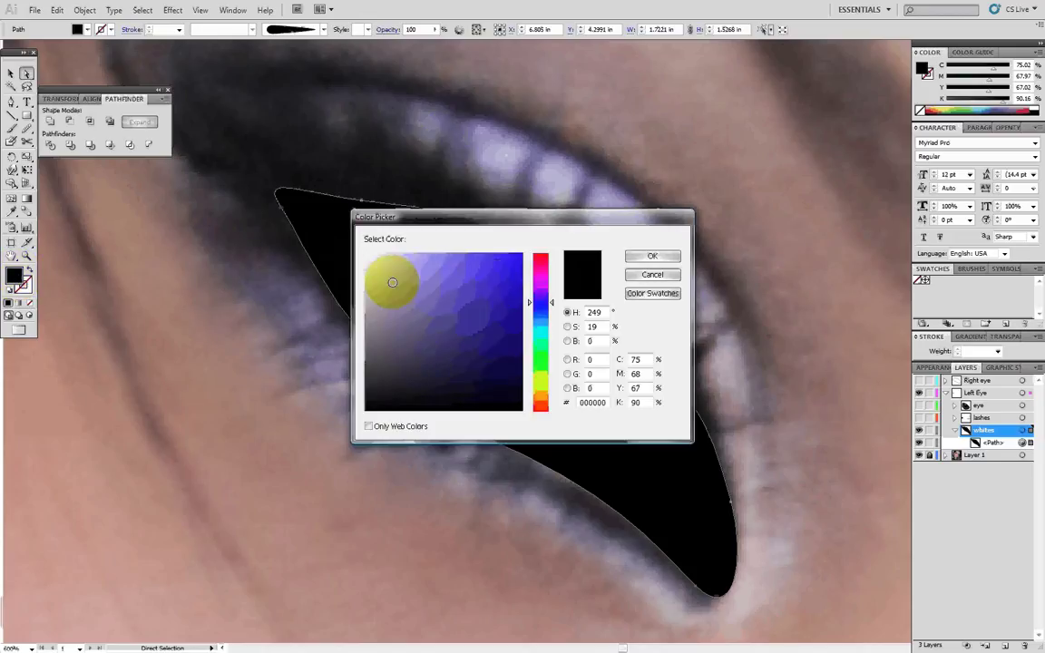
mouse_move(372, 274)
left_mouse_down()
mouse_move(363, 264)
mouse_move(361, 277)
left_mouse_up()
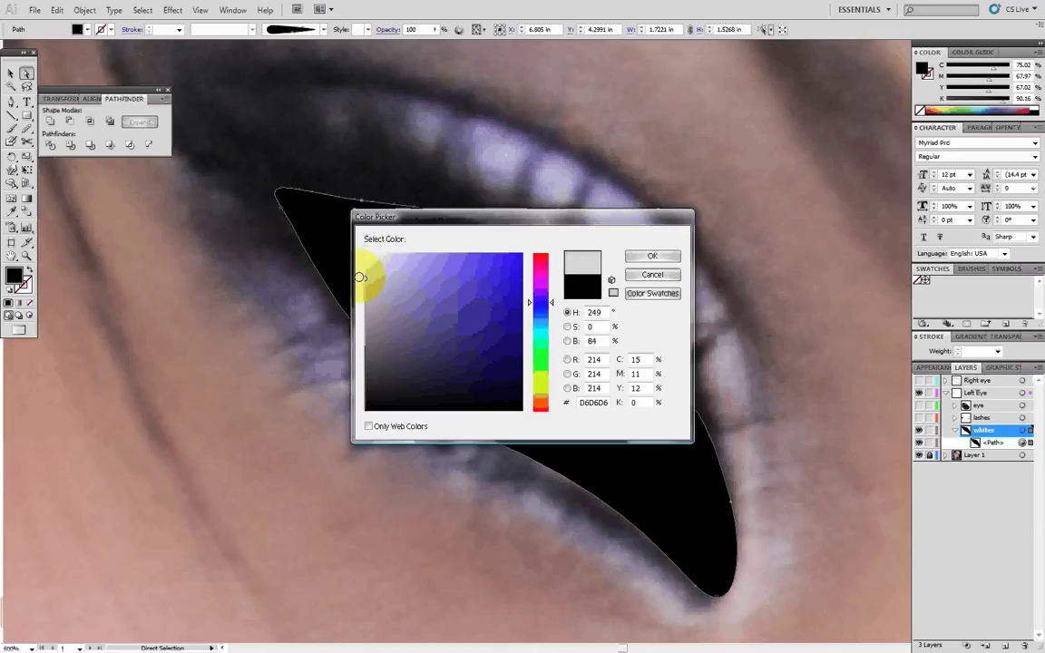
left_click(639, 256)
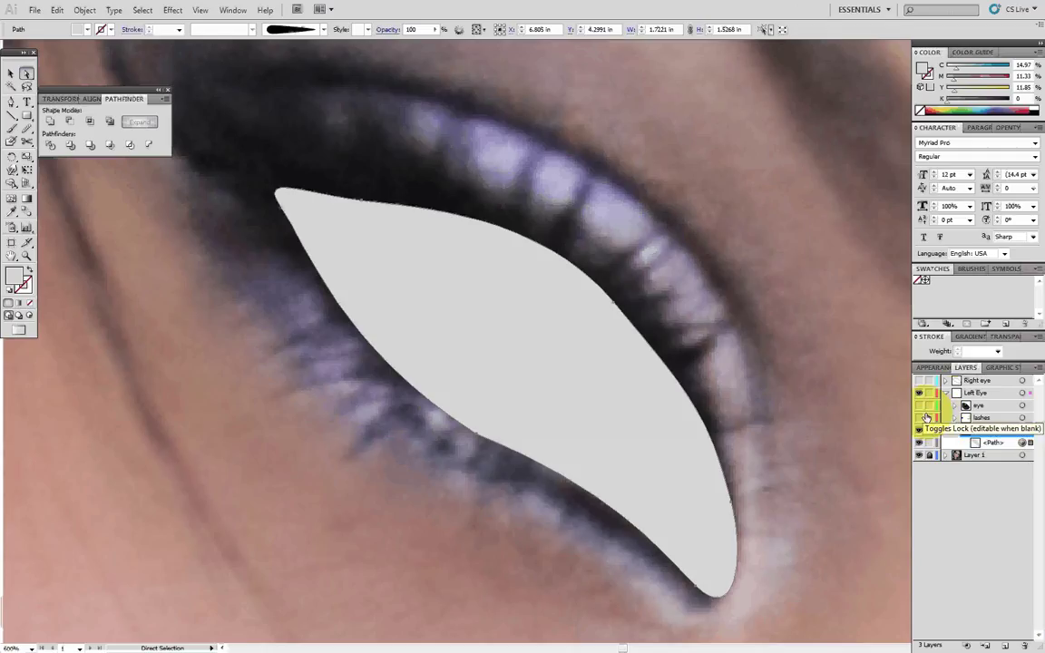
- Show the lashes and eye sublayers again, deselect the whites path and check the left eye against the whole portrait
left_click_drag(921, 419, 923, 406)
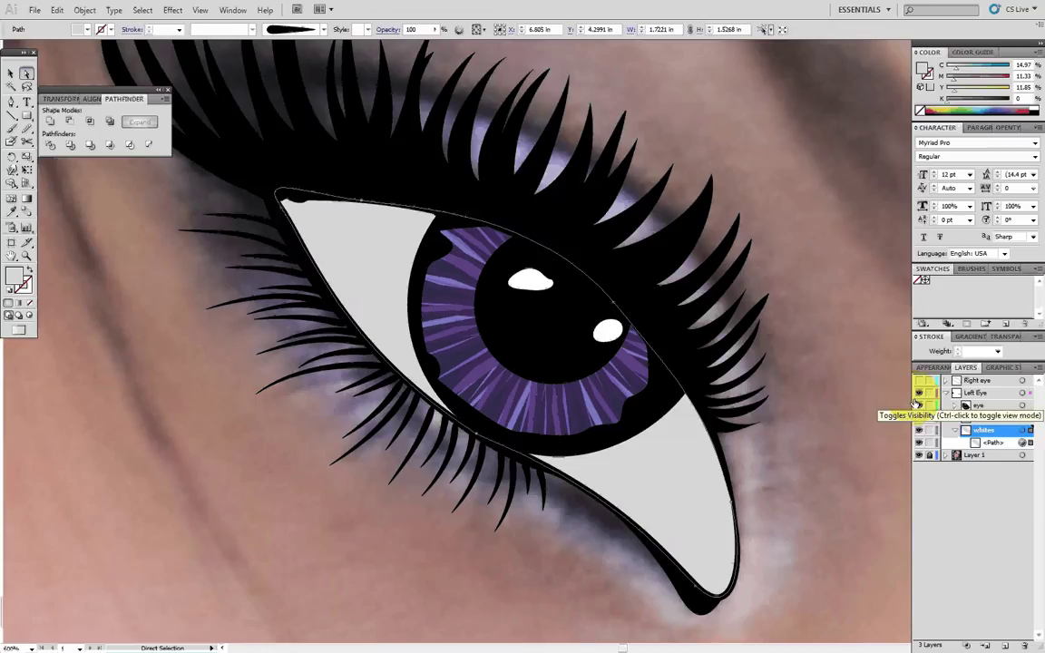
left_click(849, 454)
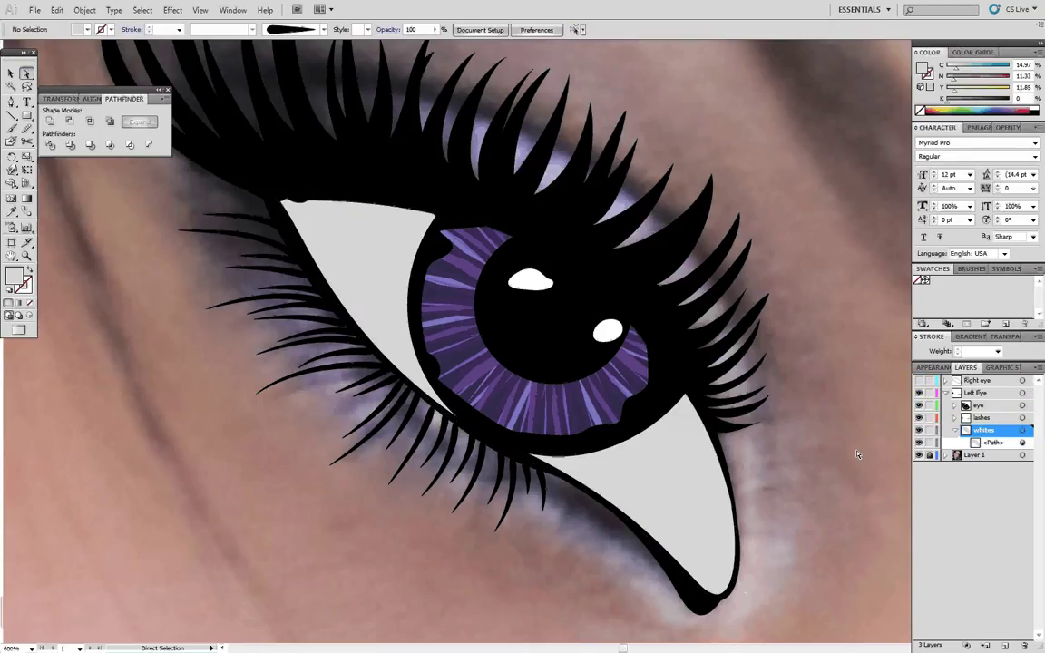
key("ctrl+0")
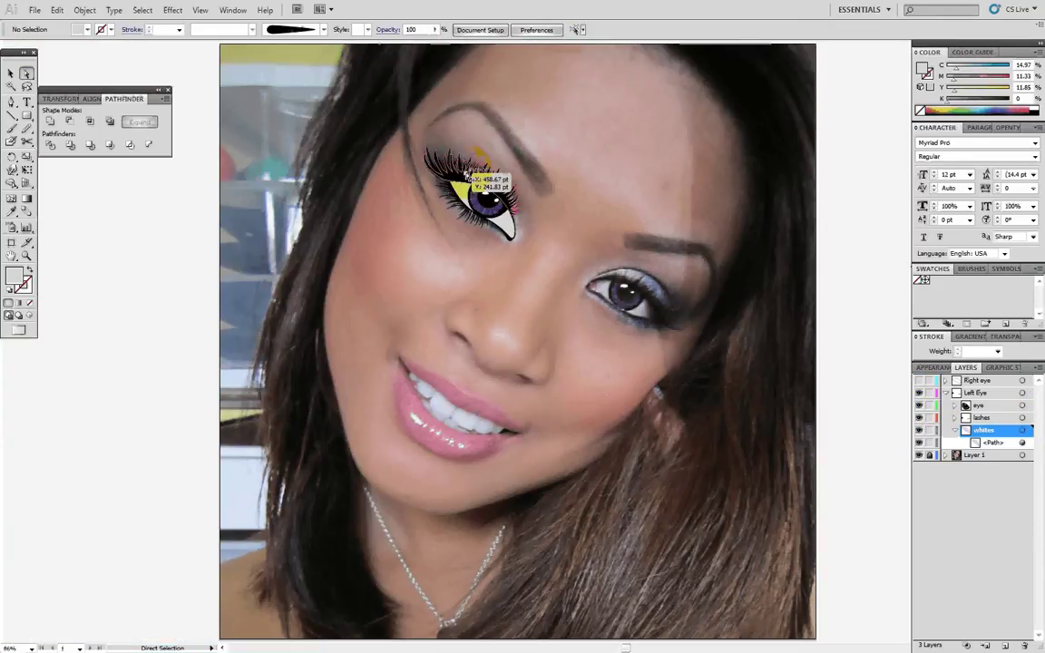
left_click_drag(470, 176, 472, 177)
left_click(630, 291)
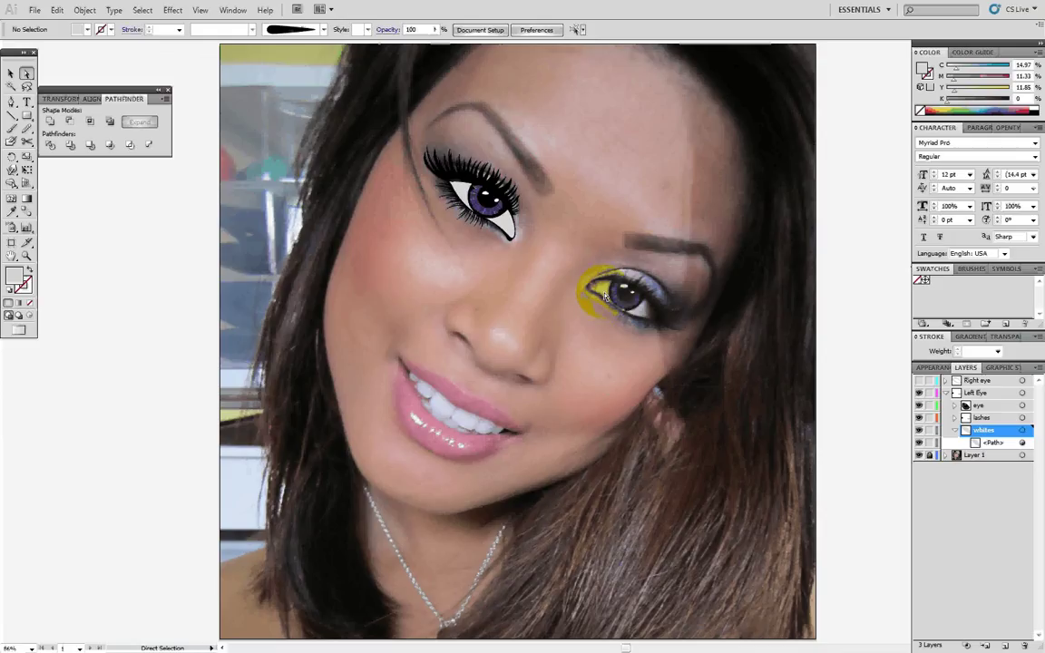
left_click(519, 253)
scroll(511, 160, "up", 2)
scroll(511, 161, "up", 1)
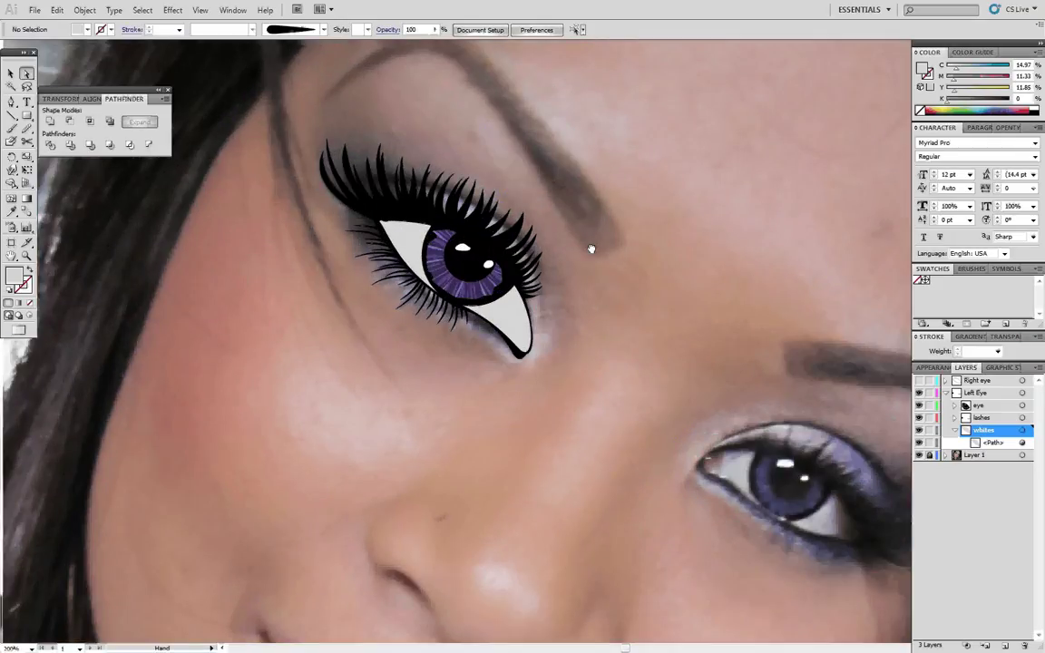
left_click_drag(736, 374, 814, 442)
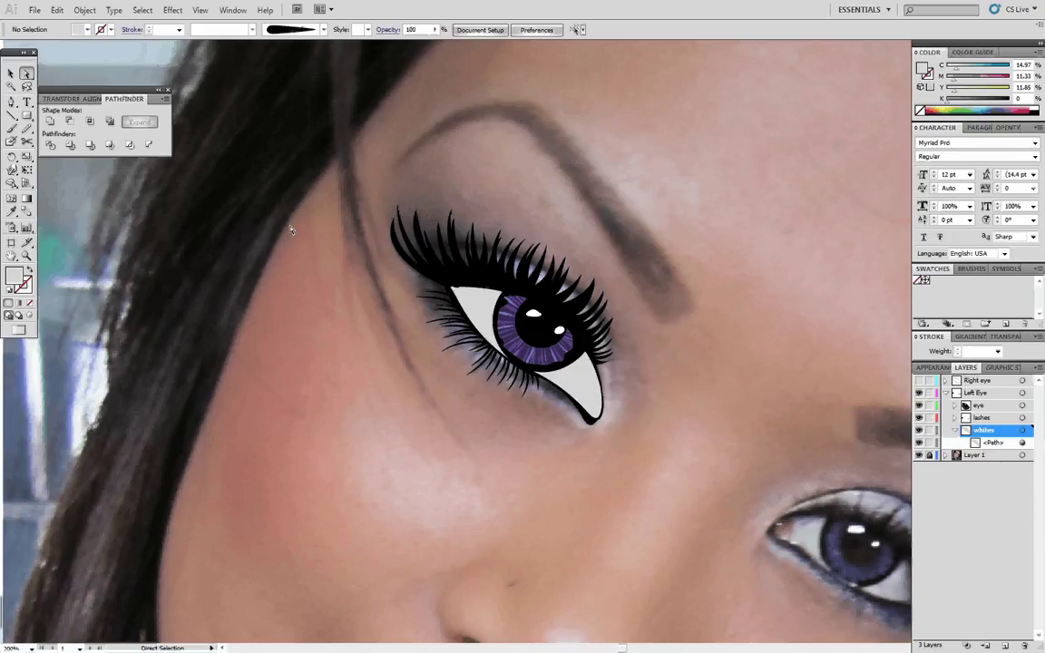
left_click(349, 467)
- Create a layer named bg between the Left Eye layer and the photo layer
left_click(1007, 607)
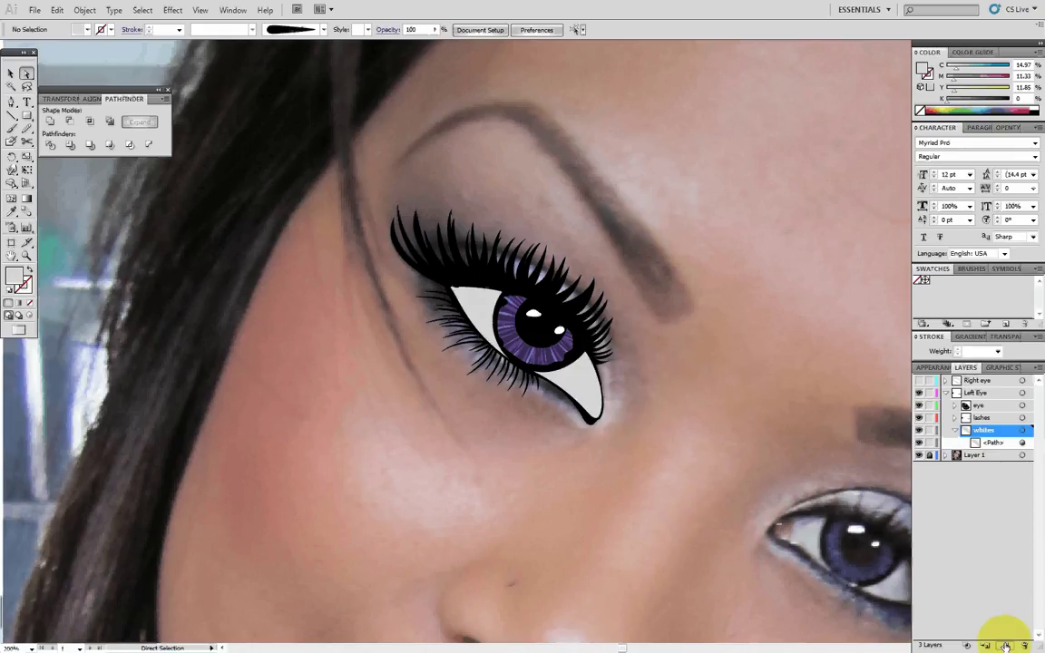
left_click(1005, 645)
left_click_drag(991, 432, 979, 457)
double_click(977, 455)
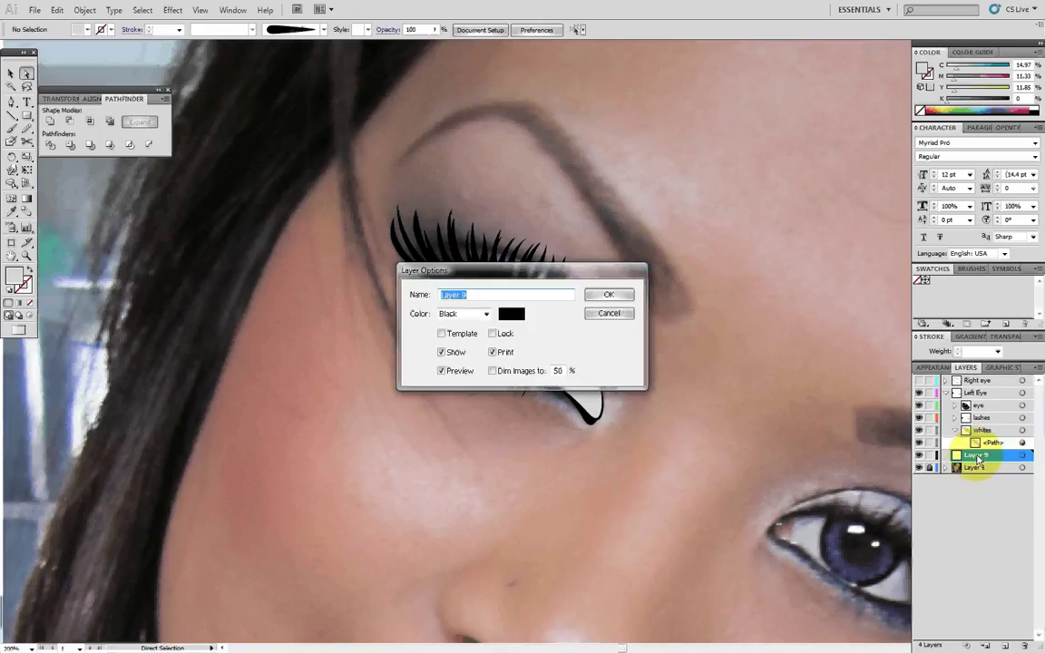
type("bg")
key("Return")
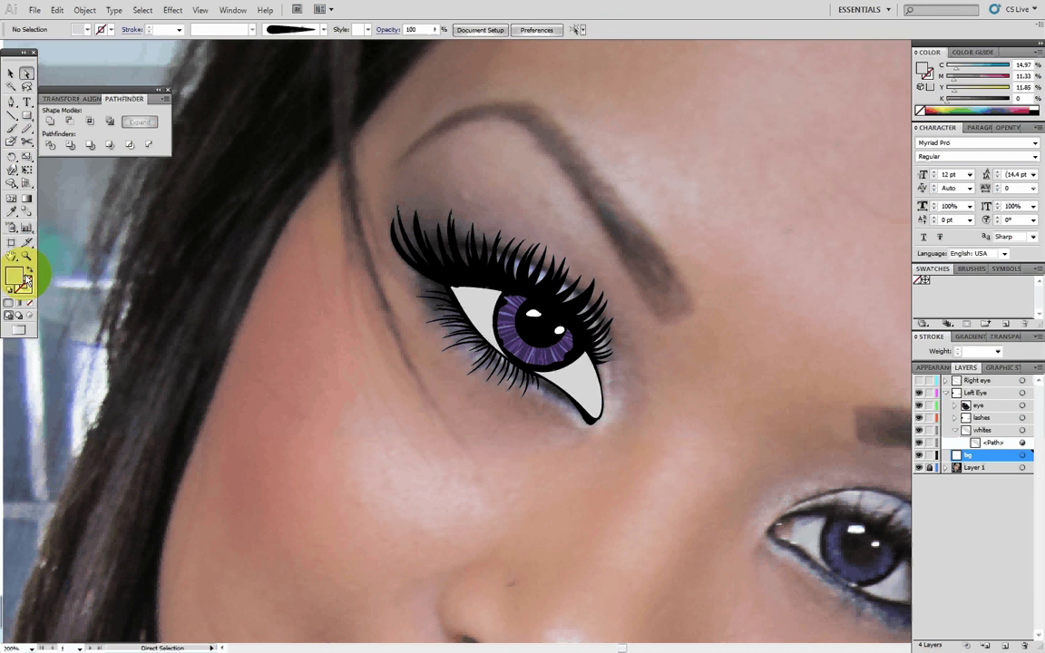
- Select the mid-purple iris ray path in the eye sublayer and pick up its fill colour by its hex code
scroll(569, 307, "up", 5)
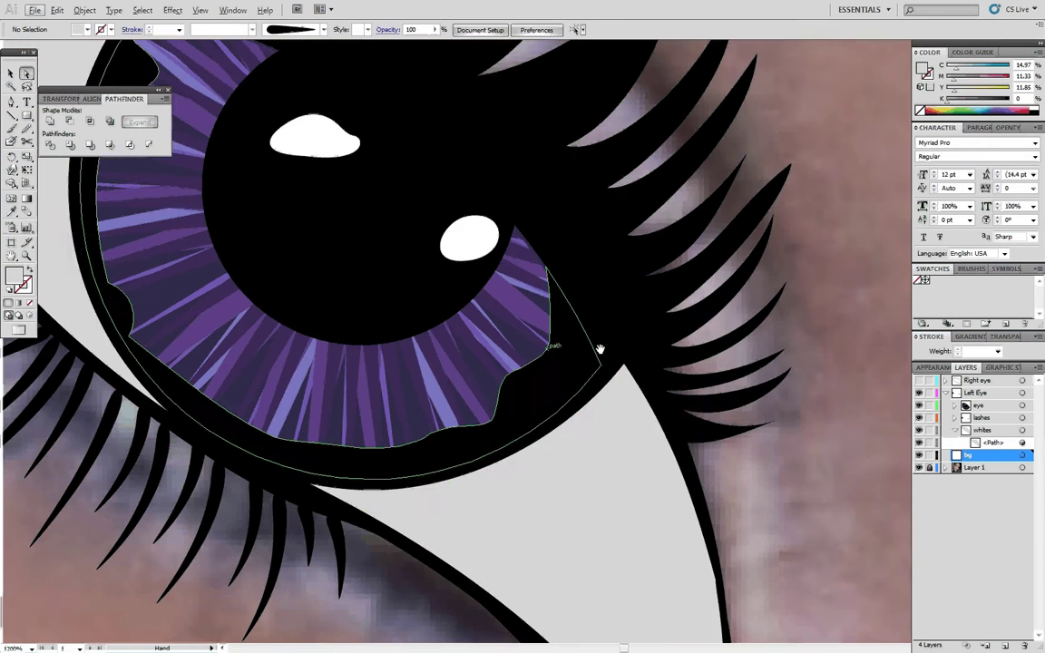
left_click_drag(599, 349, 738, 355)
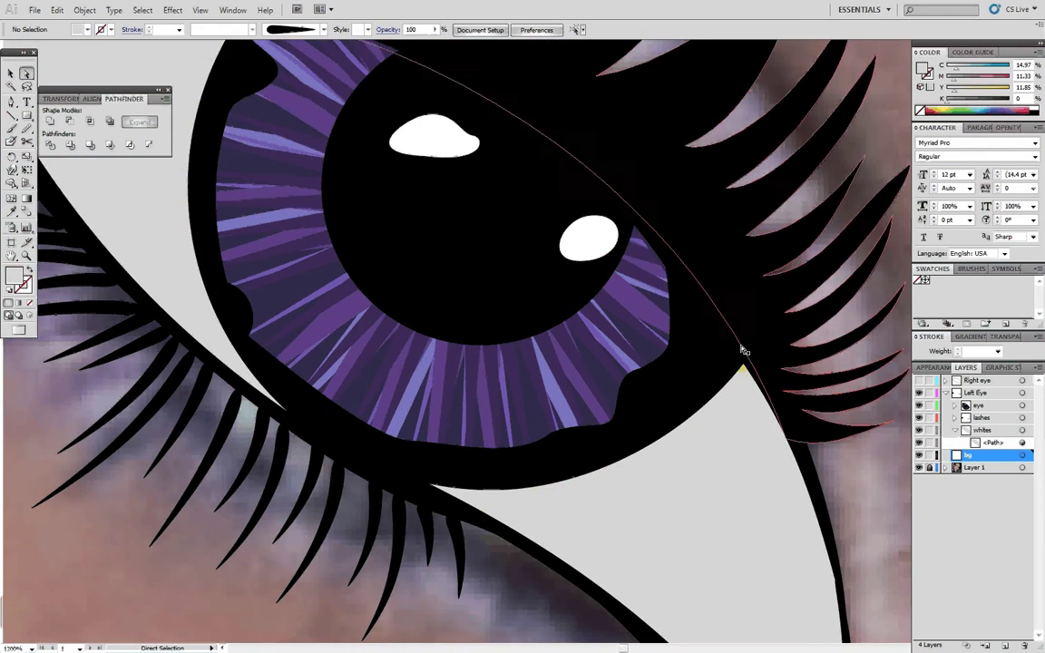
left_click(641, 303)
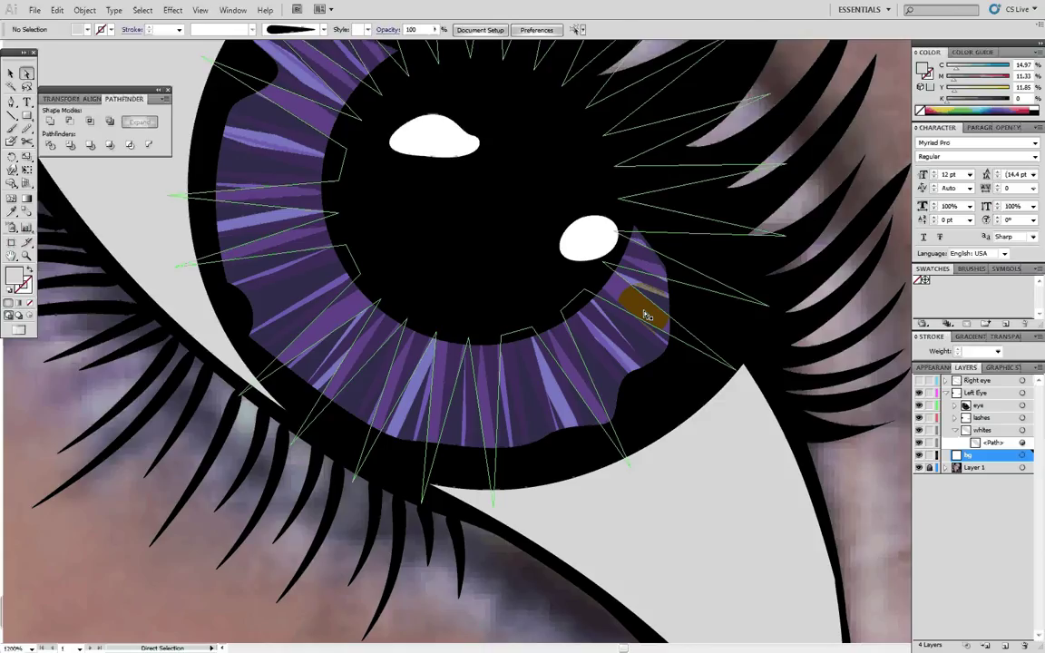
left_click(958, 406)
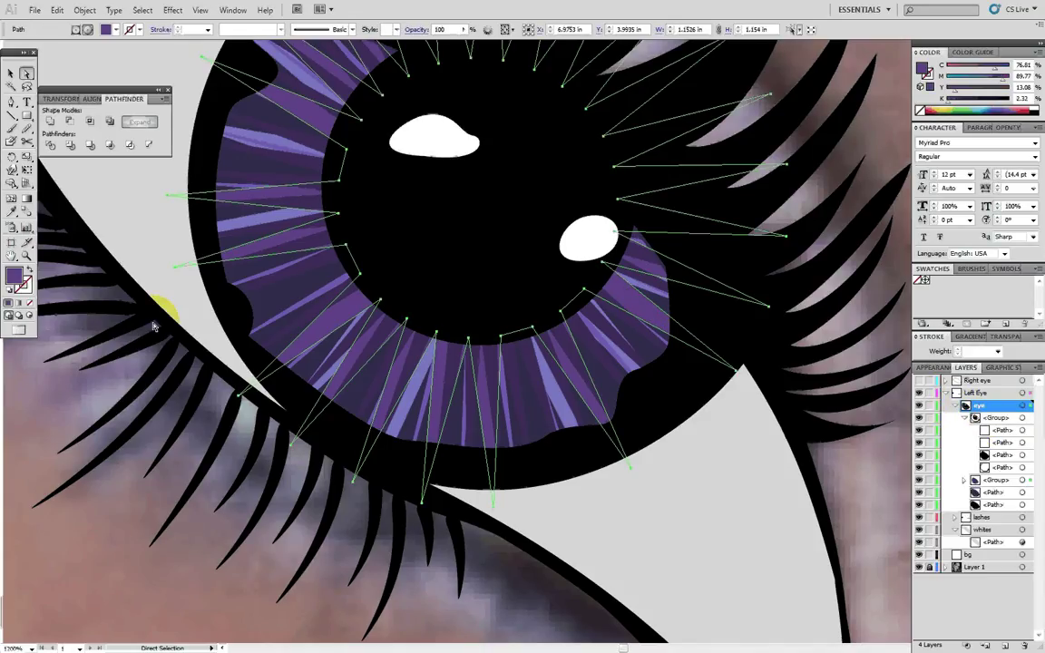
double_click(18, 275)
double_click(592, 402)
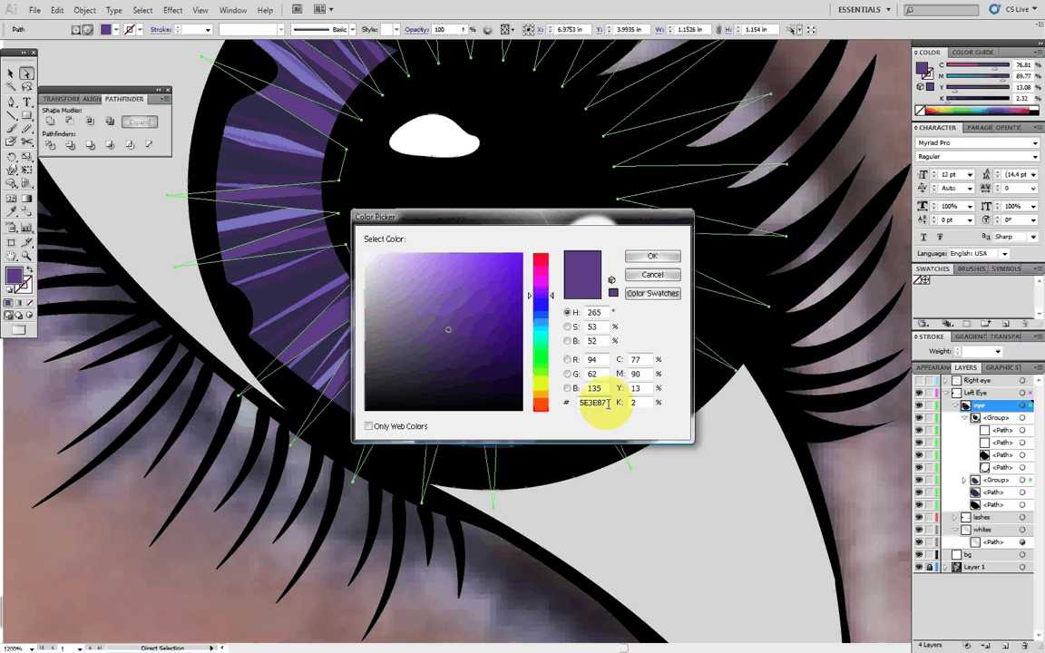
left_click(647, 256)
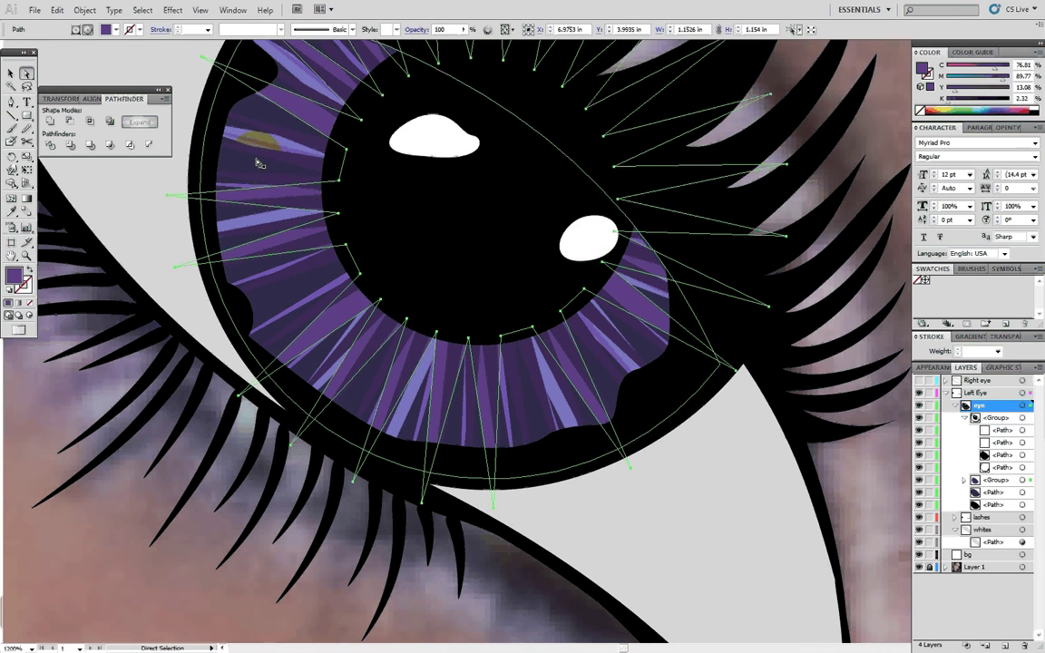
- Draw a purple background rectangle about 16.8 by 17.6 in on the bg layer, covering the whole artboard, and deselect it
key("ctrl+0")
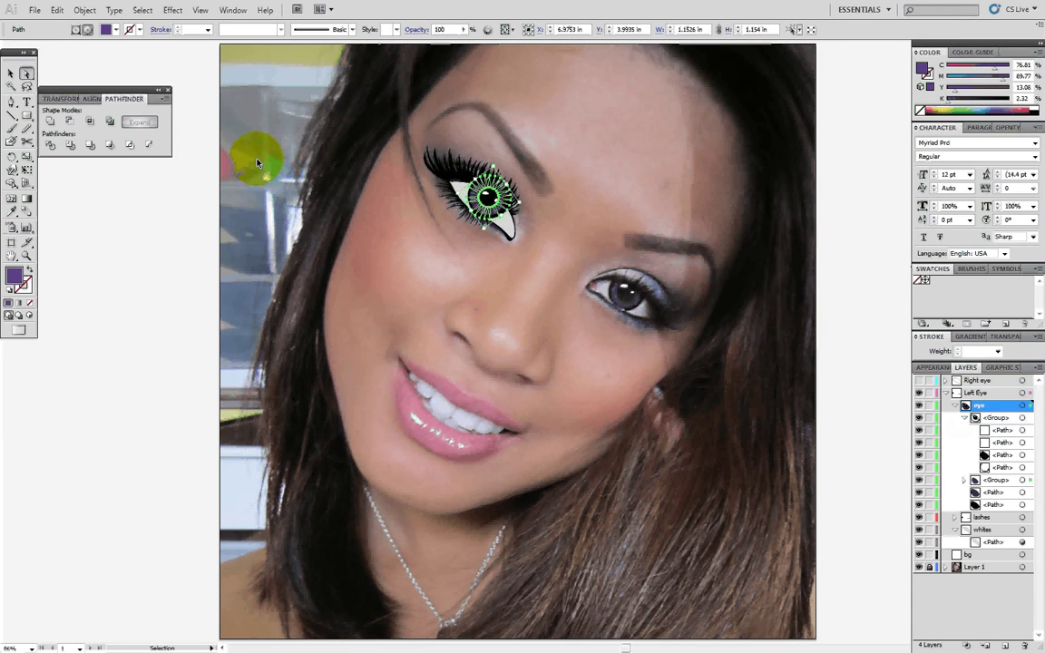
left_click(1021, 554)
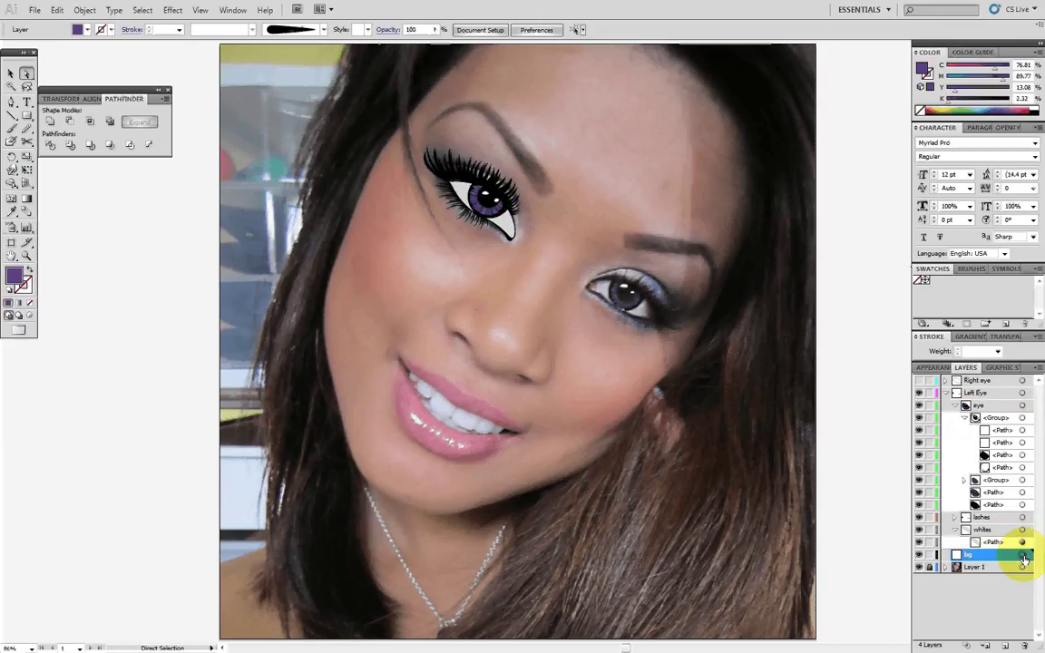
left_click(28, 115)
scroll(429, 240, "down", 2)
left_click_drag(404, 197, 445, 236)
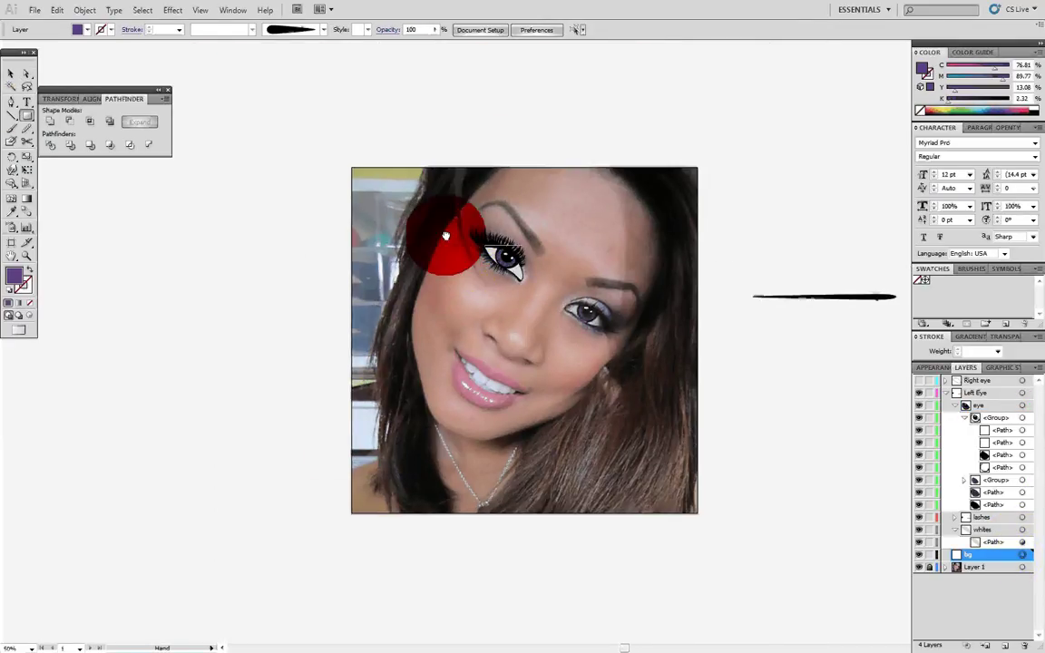
left_click_drag(437, 177, 708, 542)
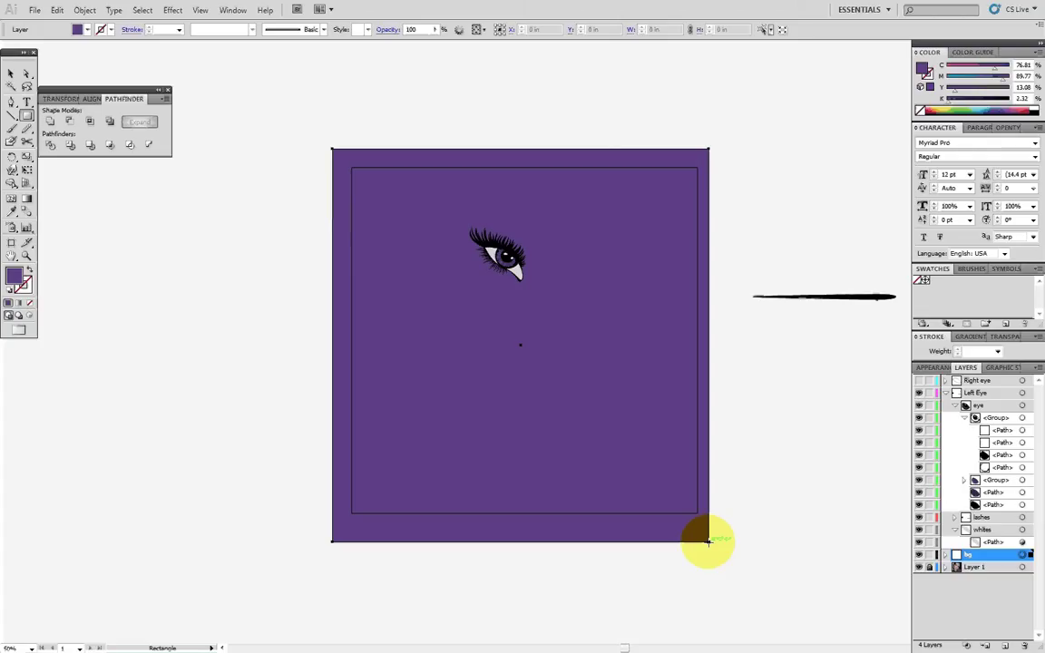
key("v")
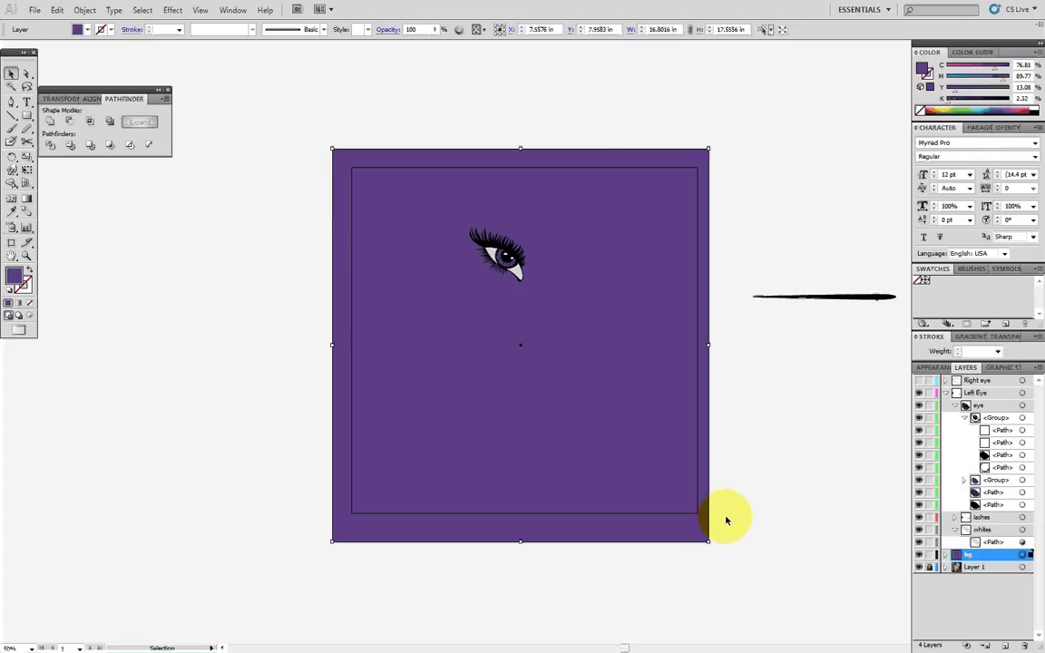
left_click(804, 473)
- Expand the clipped iris group, select its lighter violet ray path and get the hex code of its fill colour
scroll(468, 199, "up", 4)
left_click_drag(619, 321, 415, 226)
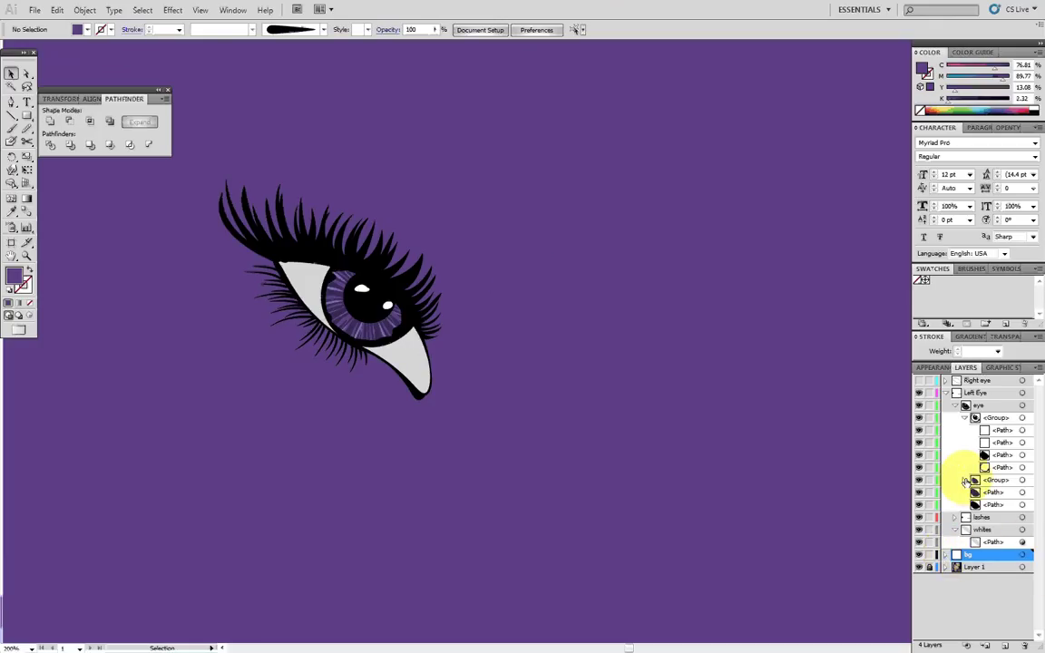
scroll(348, 308, "up", 4)
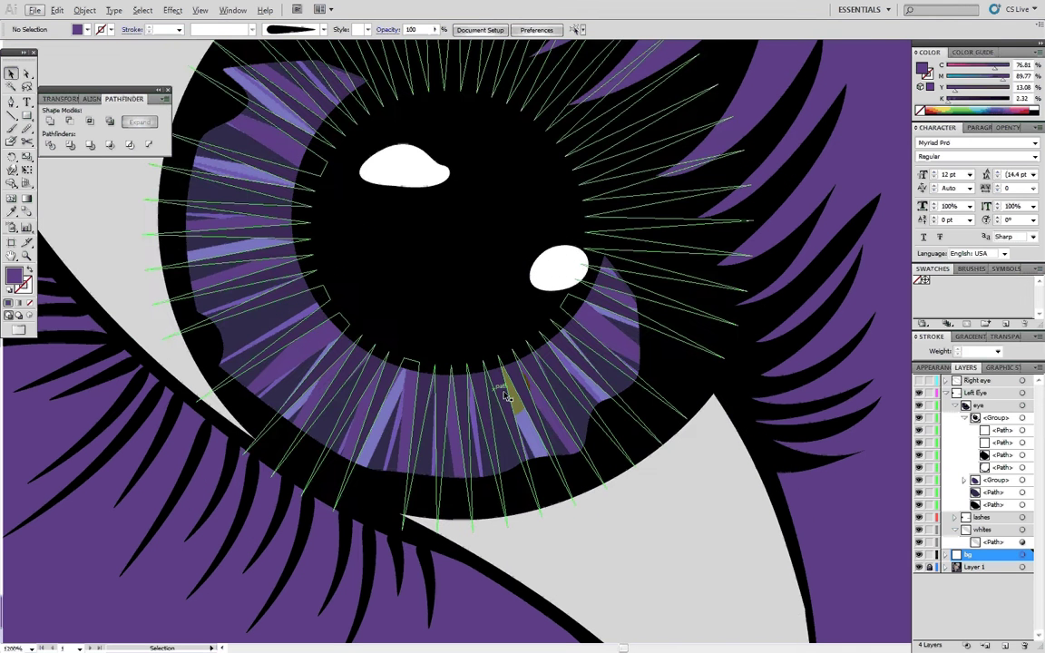
left_click(597, 395)
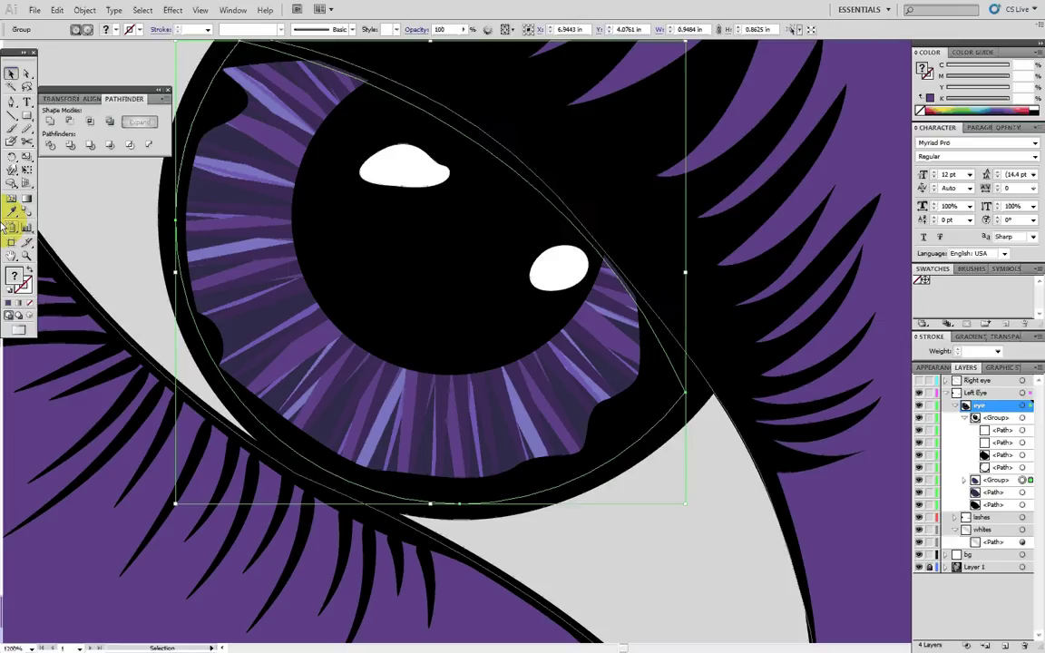
left_click(964, 480)
left_click(1023, 529)
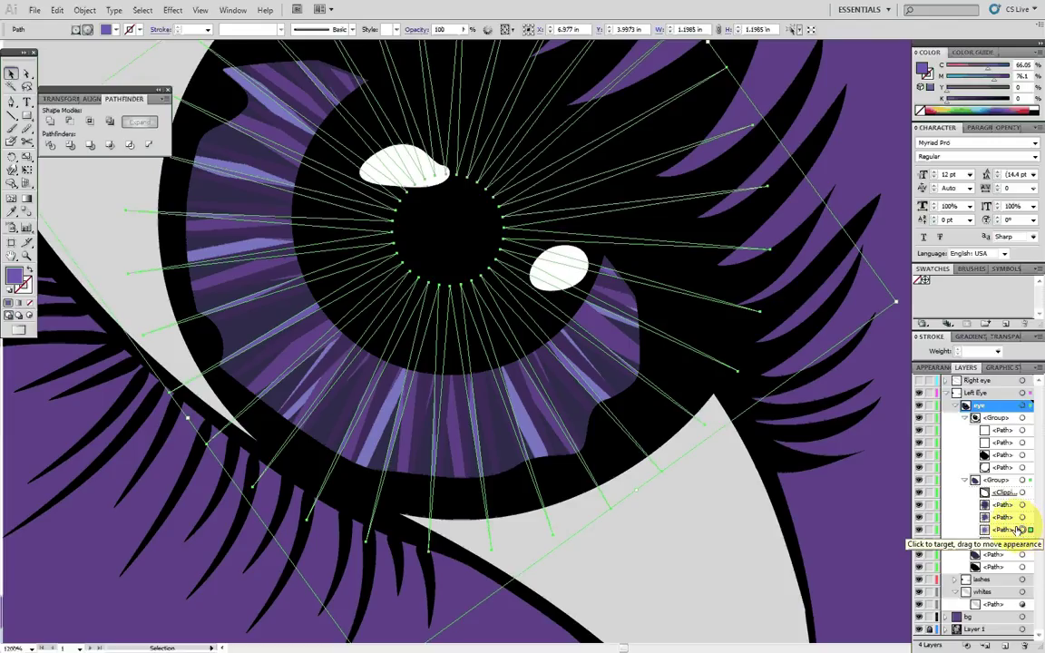
left_click(707, 542)
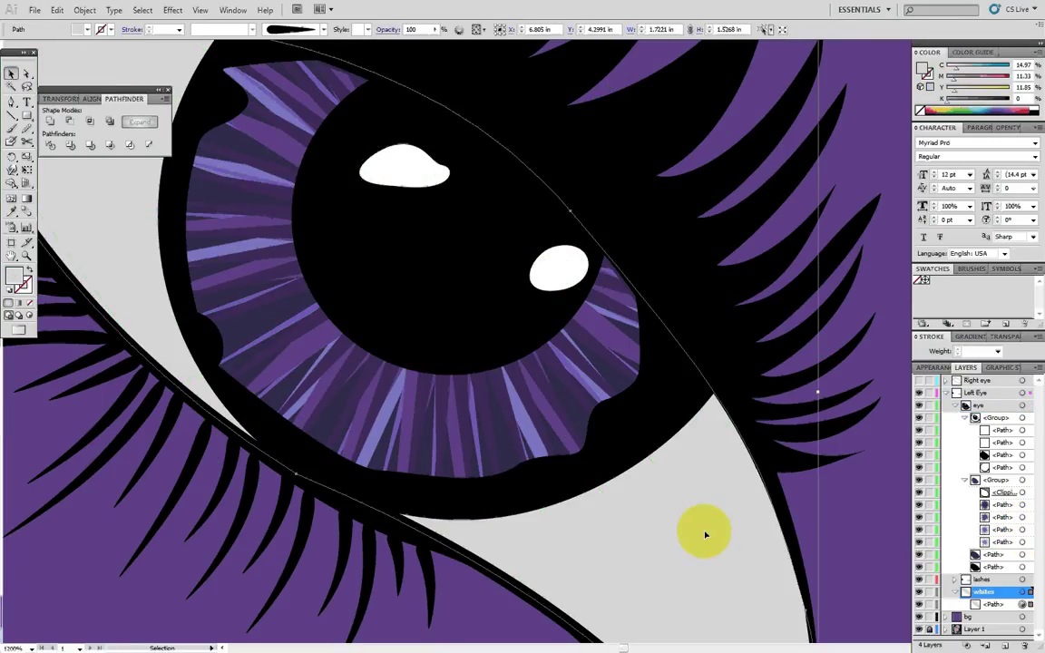
left_click(1023, 529)
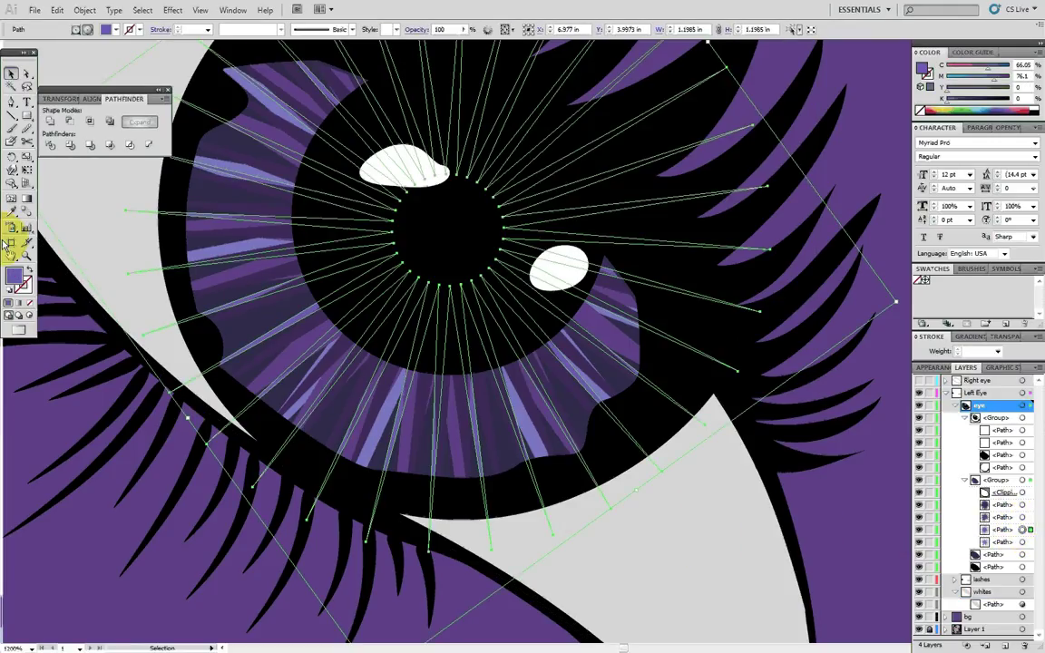
double_click(20, 281)
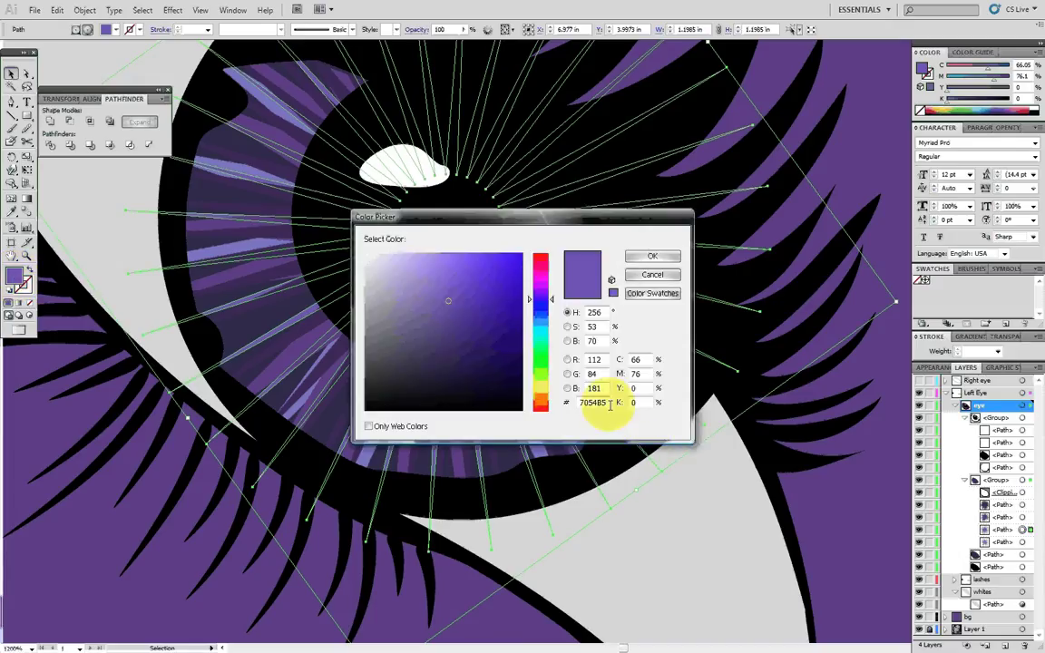
key("Return")
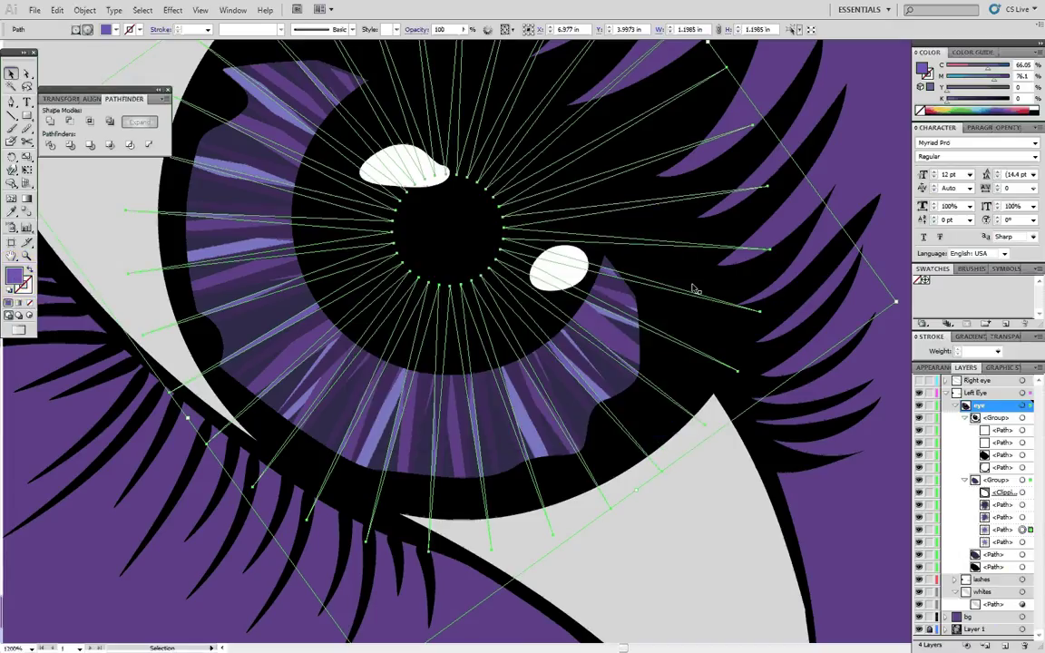
- Select the background rectangle on the bg layer and set its fill colour to the lighter violet 7054B5
scroll(1009, 604, "down", 1)
left_click(946, 617)
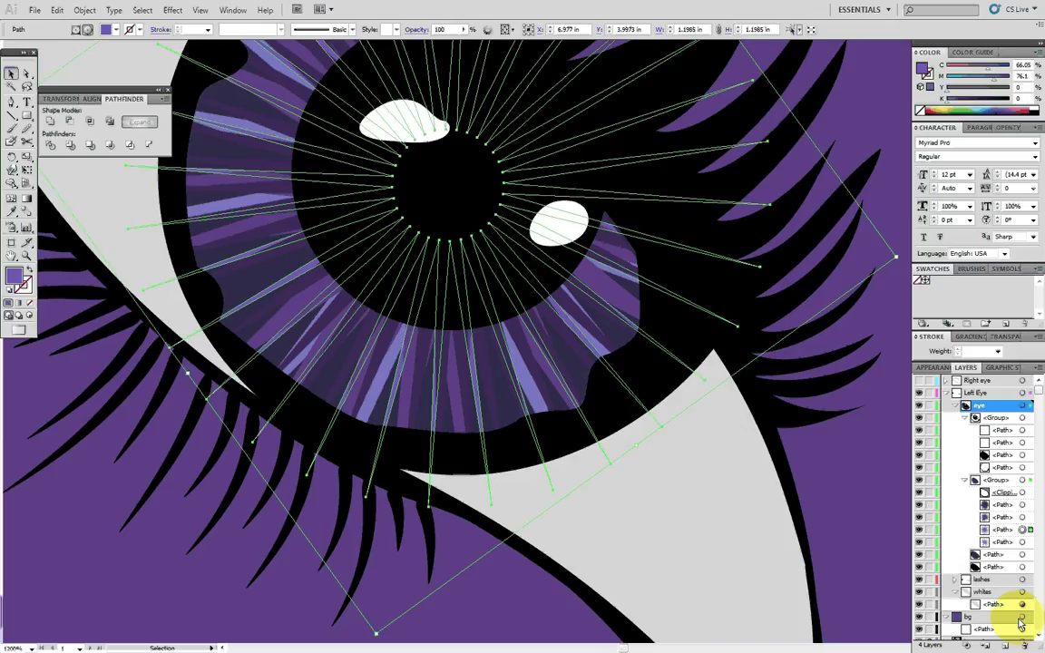
left_click(1021, 617)
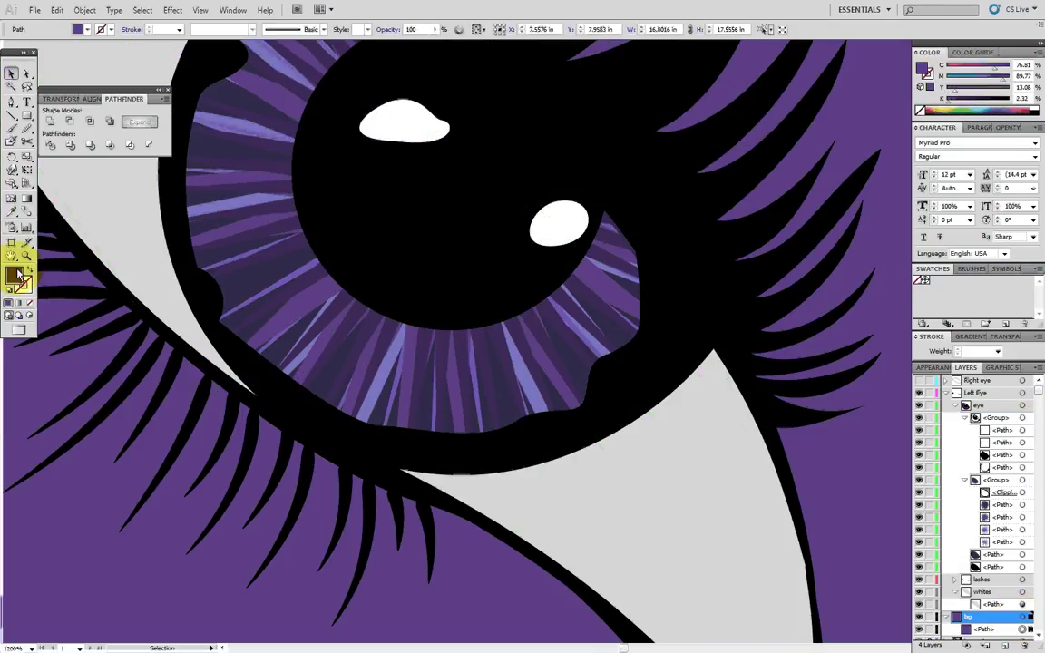
double_click(19, 274)
left_click(592, 402)
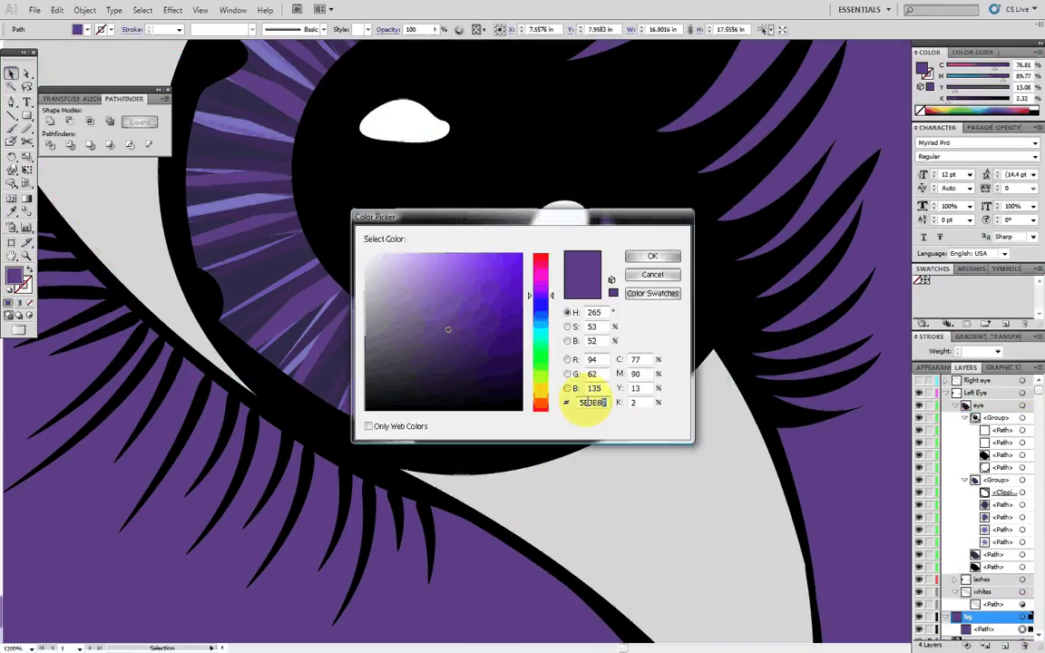
left_click(652, 255)
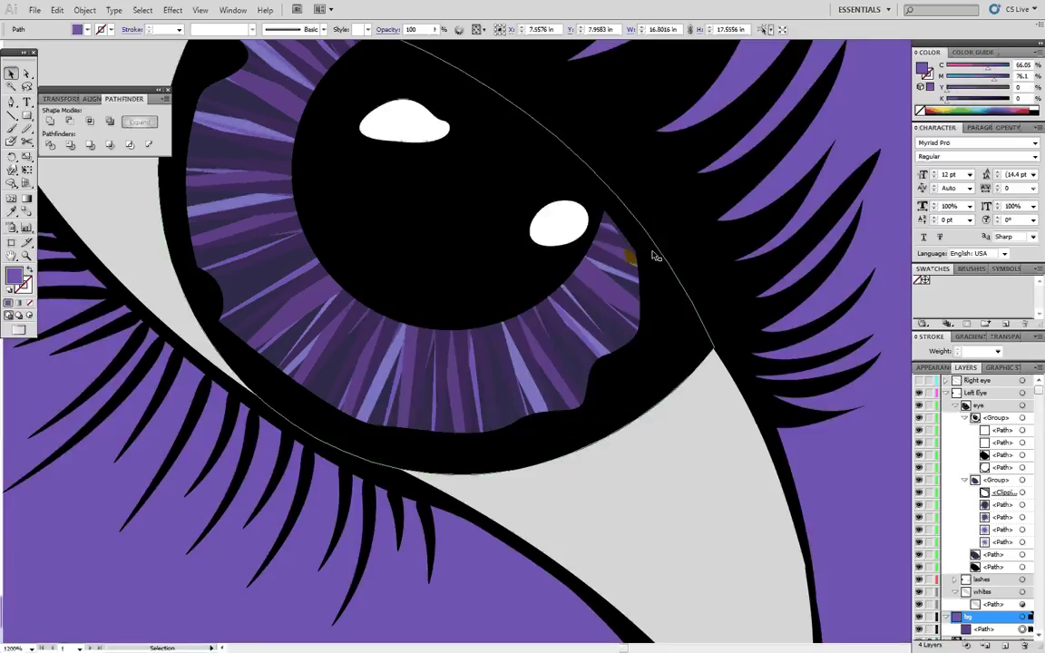
key("ctrl+0")
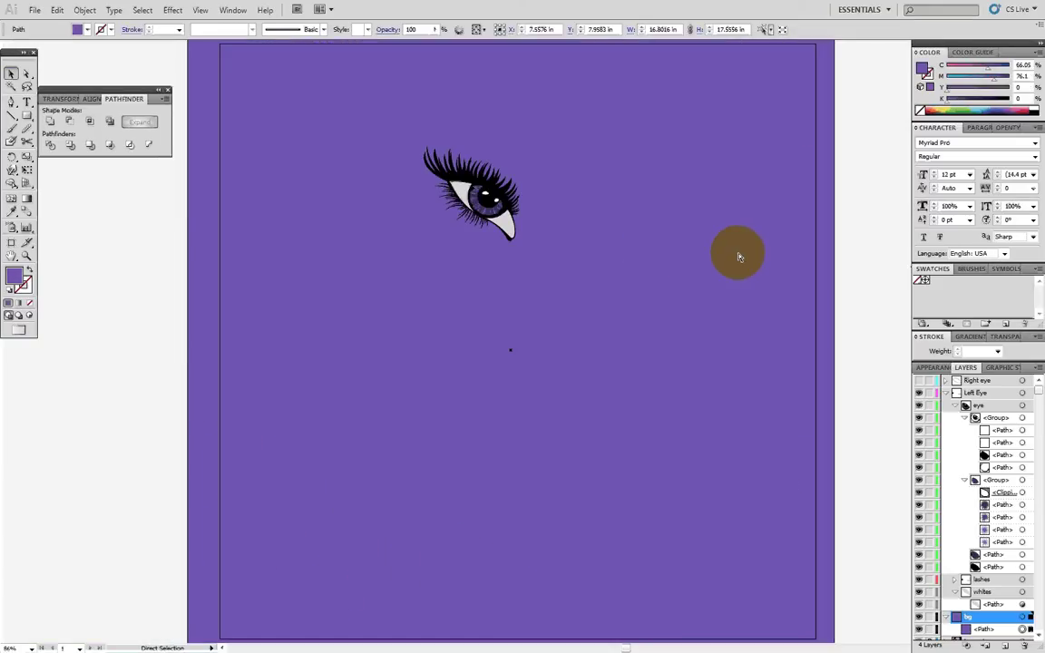
key("ctrl+z")
key("Delete")
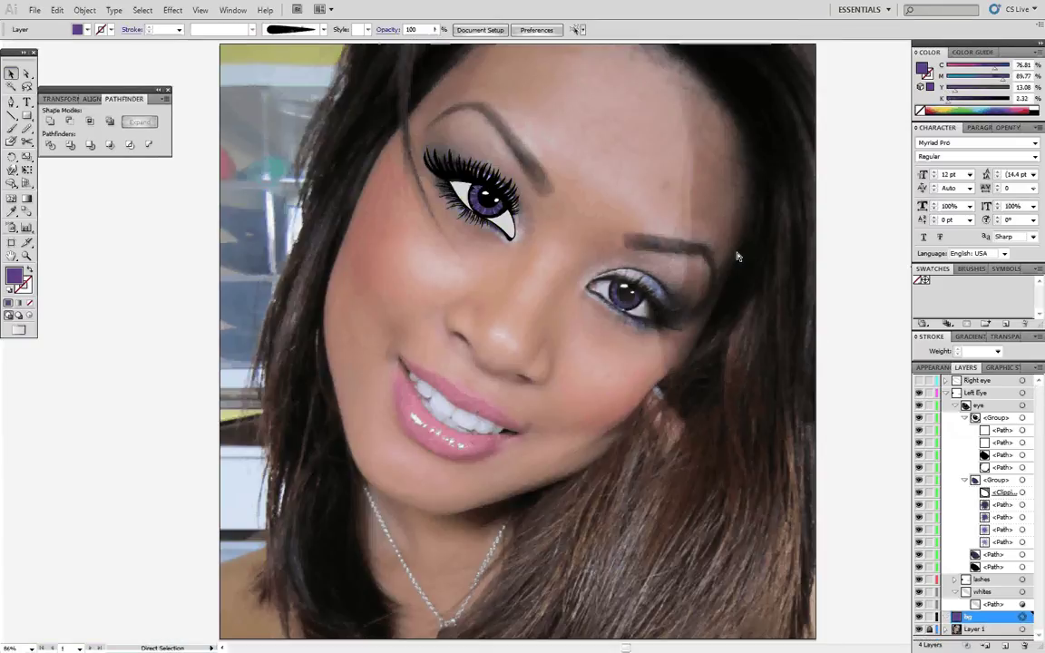
key("ctrl+z")
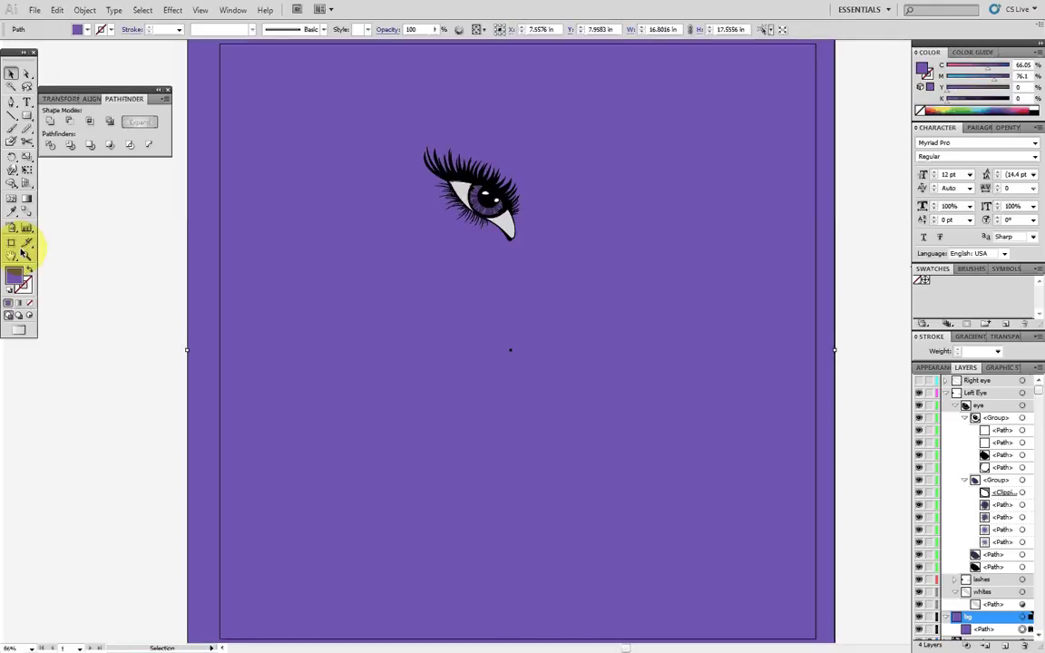
- Try a pale lavender fill of about C 38, M 46, Y 0, K 0 on the background rectangle and undo it
double_click(16, 275)
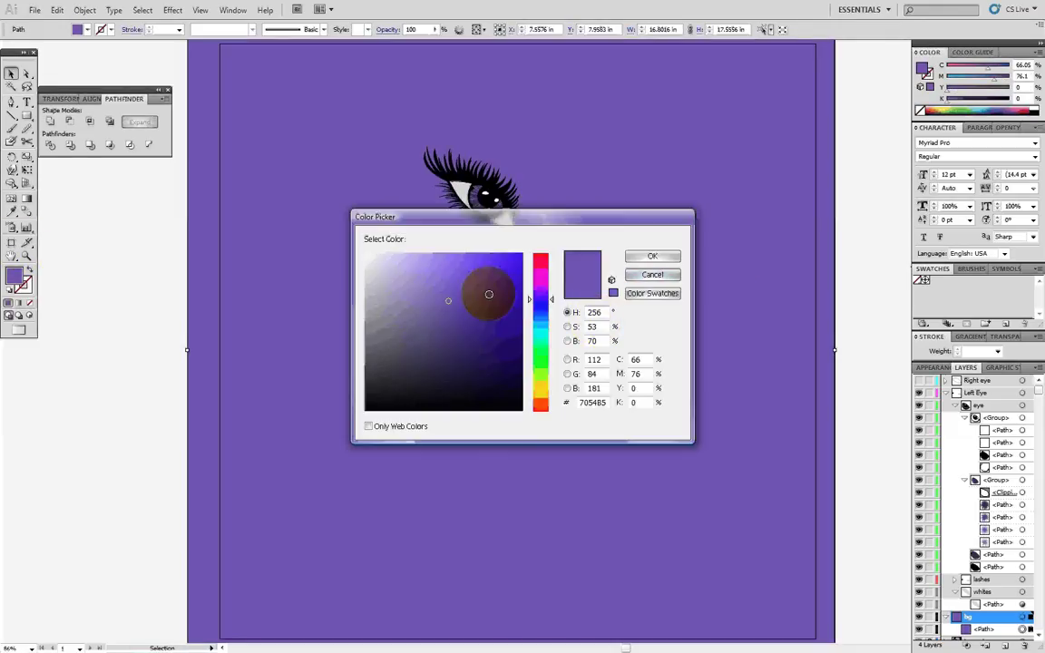
mouse_move(450, 295)
left_mouse_down()
mouse_move(464, 285)
mouse_move(469, 294)
mouse_move(420, 275)
left_mouse_up()
left_click(631, 256)
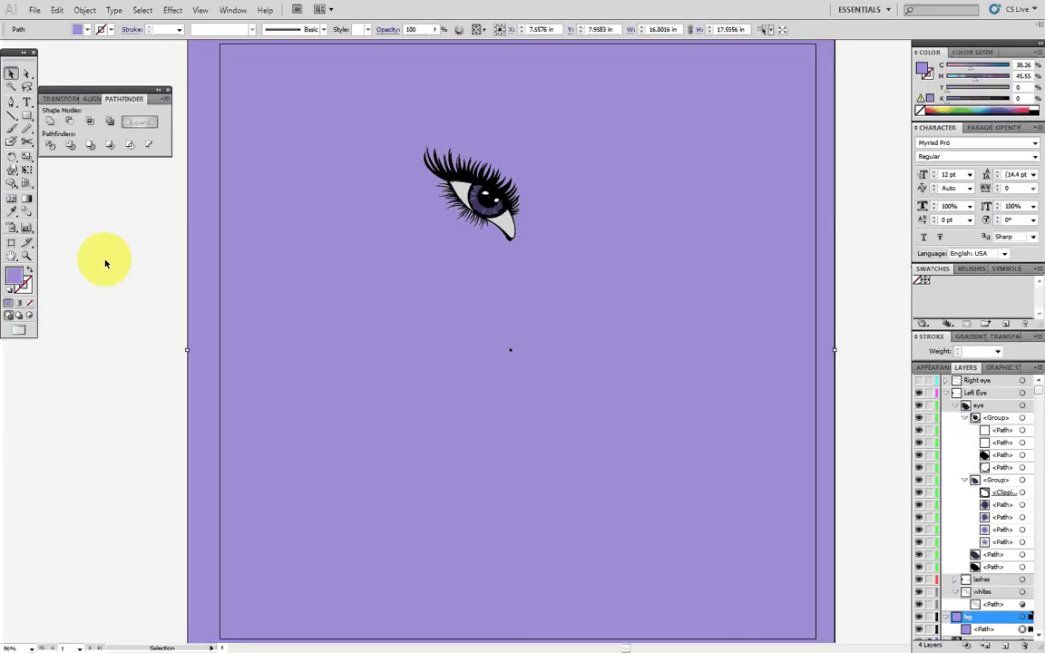
key("ctrl+z")
- Try a deeper purple fill, 5F359B, on the background rectangle
double_click(13, 275)
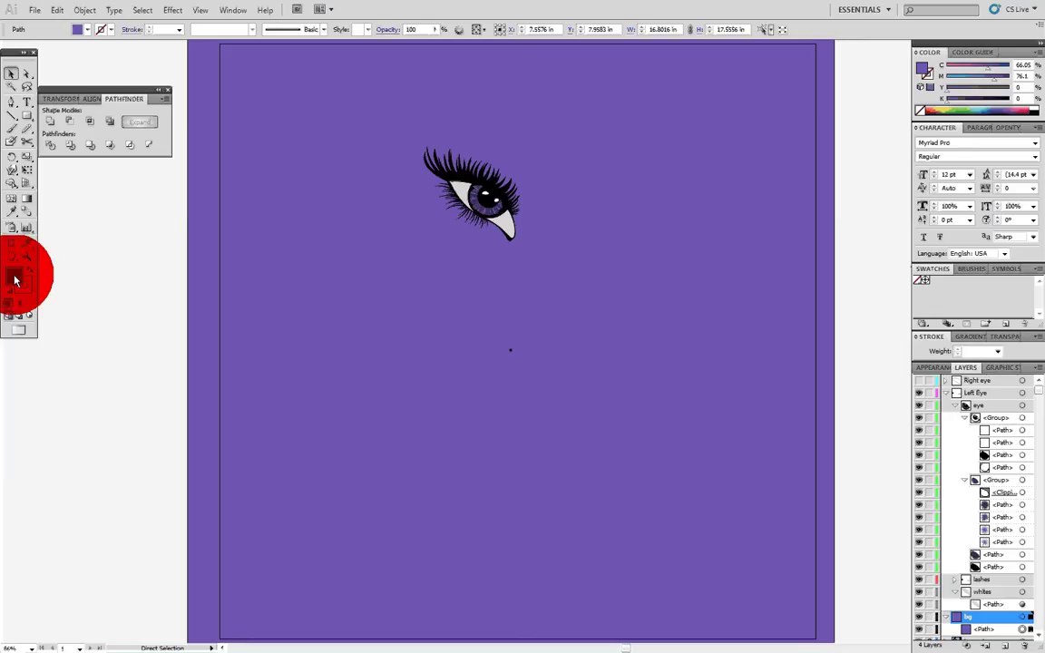
left_click(468, 314)
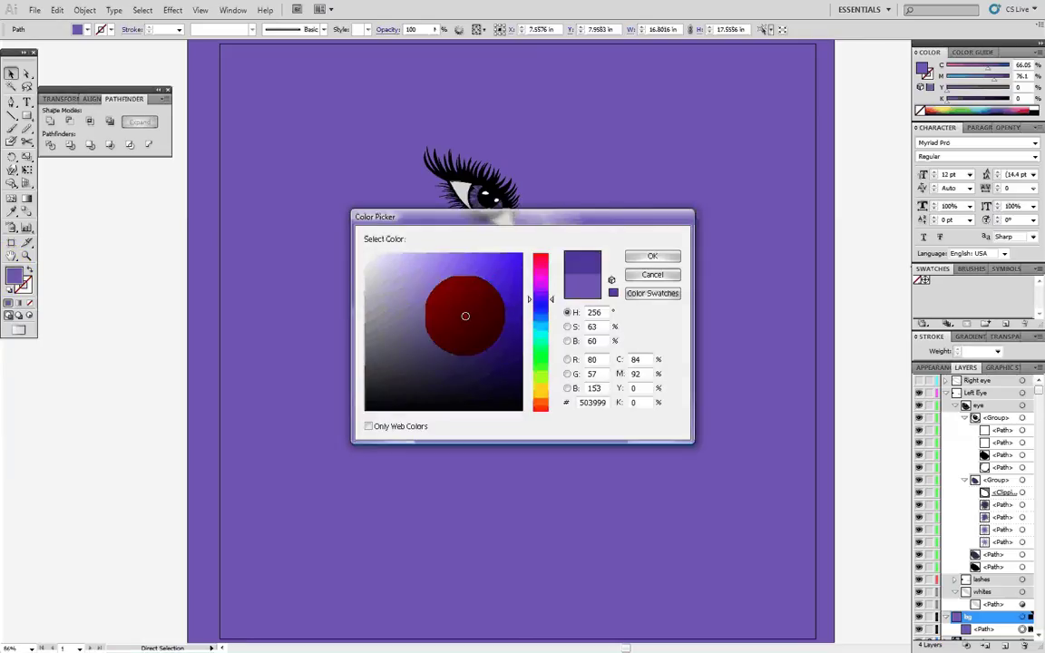
left_click(554, 302)
left_click_drag(554, 302, 552, 295)
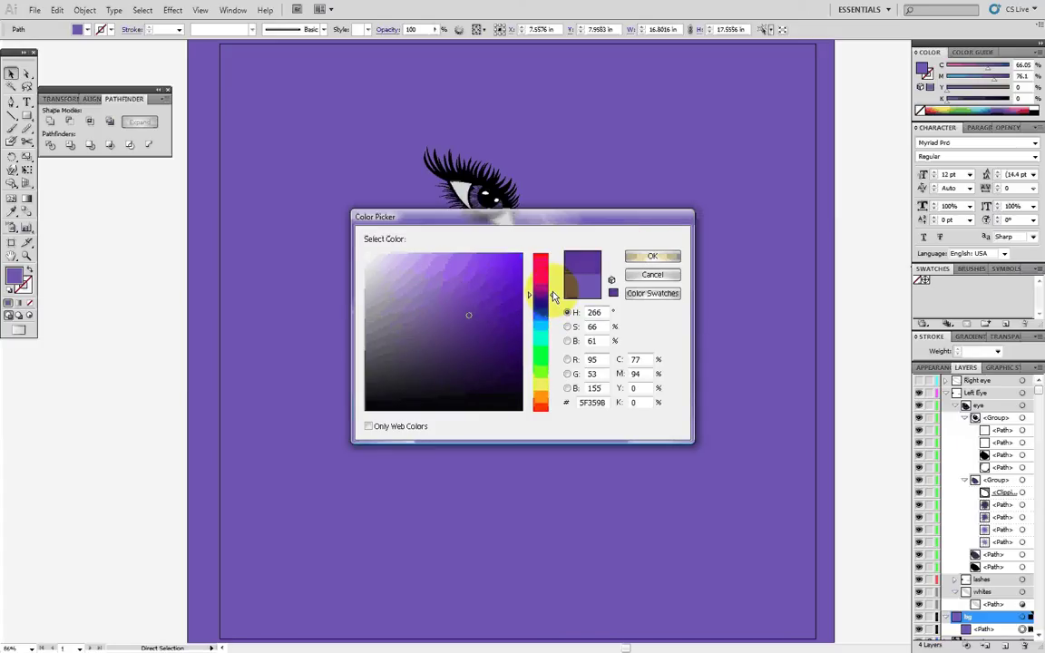
left_click(651, 256)
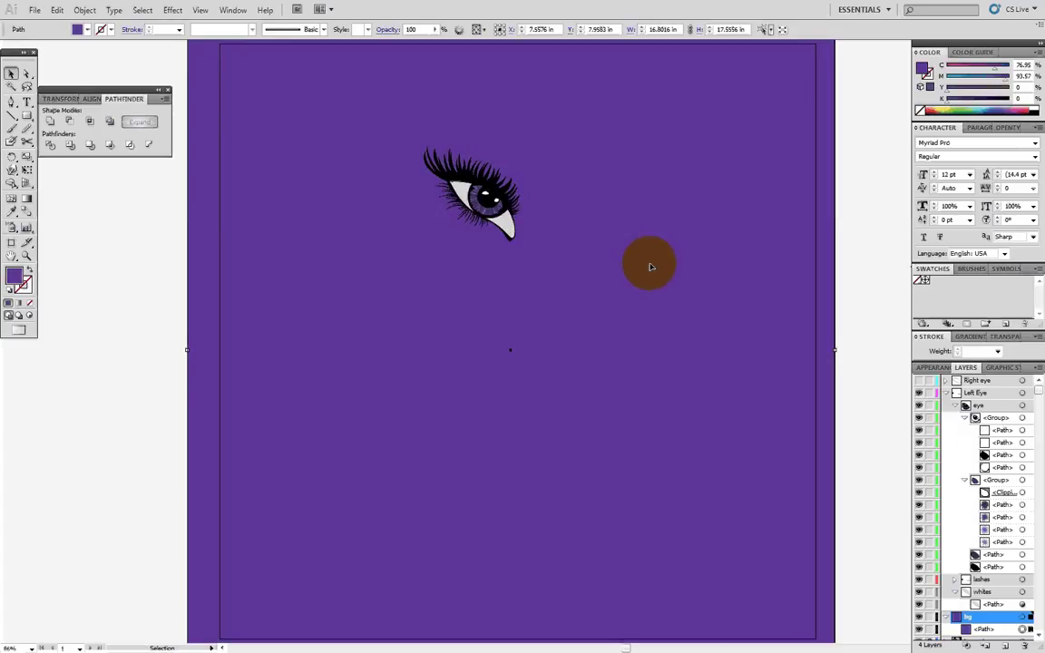
- Try a vivid violet fill of about C 63, M 82 on the background rectangle, and undo the last two fill changes
double_click(15, 276)
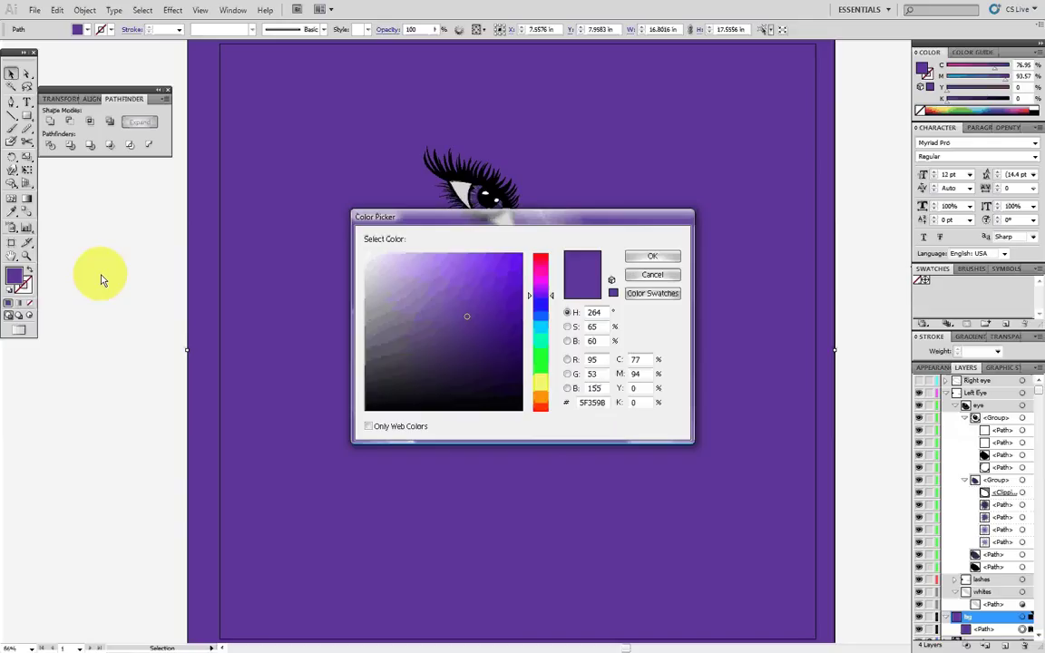
mouse_move(468, 280)
left_mouse_down()
mouse_move(430, 309)
mouse_move(461, 287)
mouse_move(476, 296)
mouse_move(498, 287)
mouse_move(485, 281)
mouse_move(530, 291)
left_mouse_up()
left_click(635, 257)
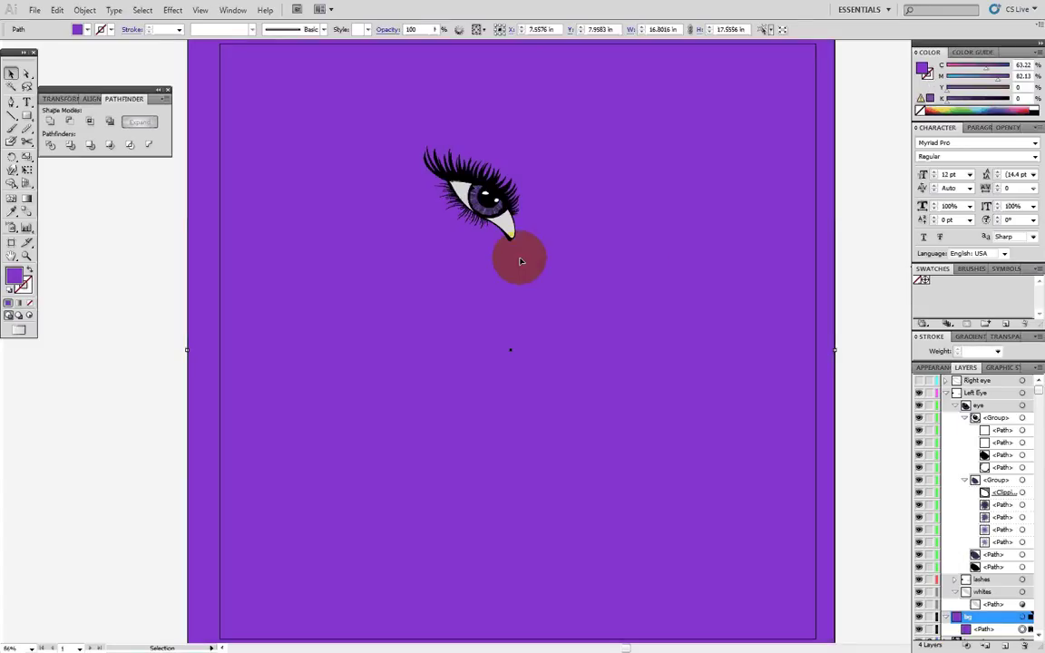
key("ctrl+z")
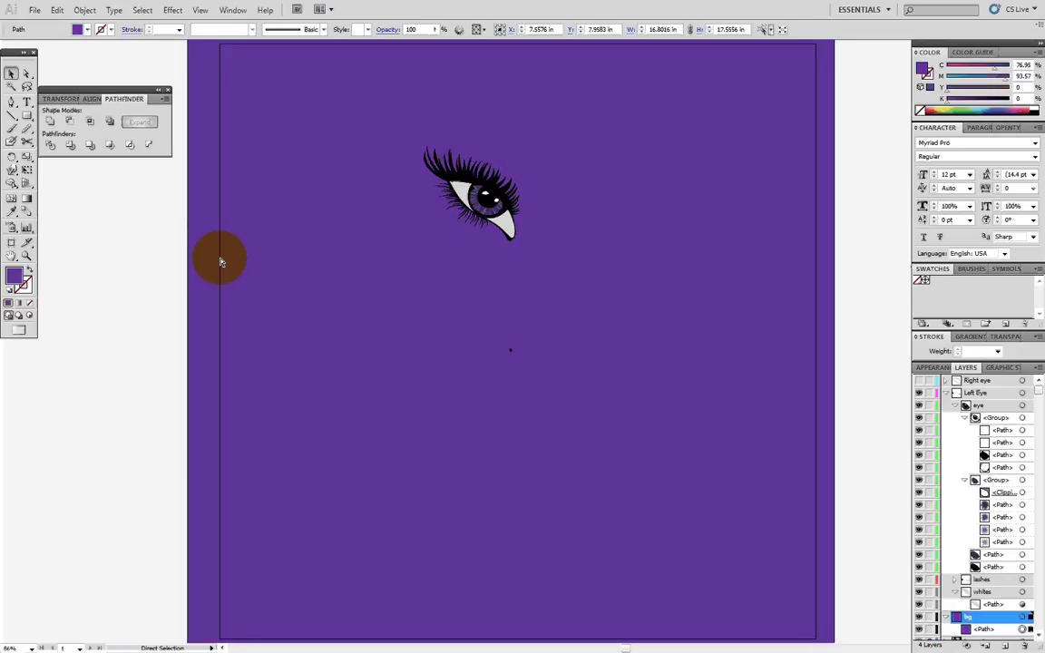
key("ctrl+z")
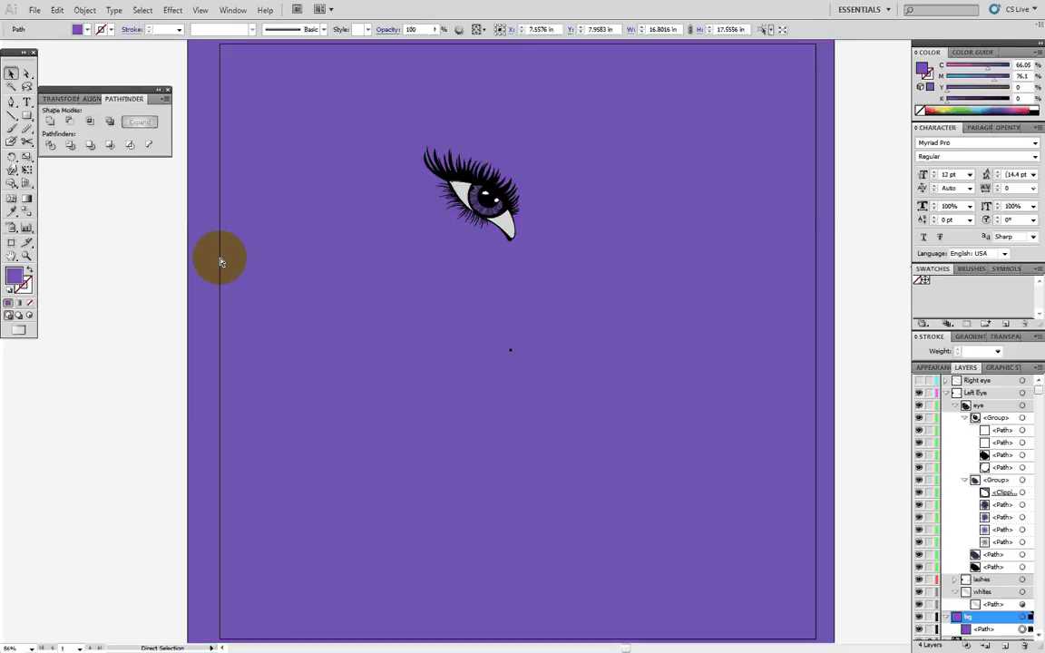
key("v")
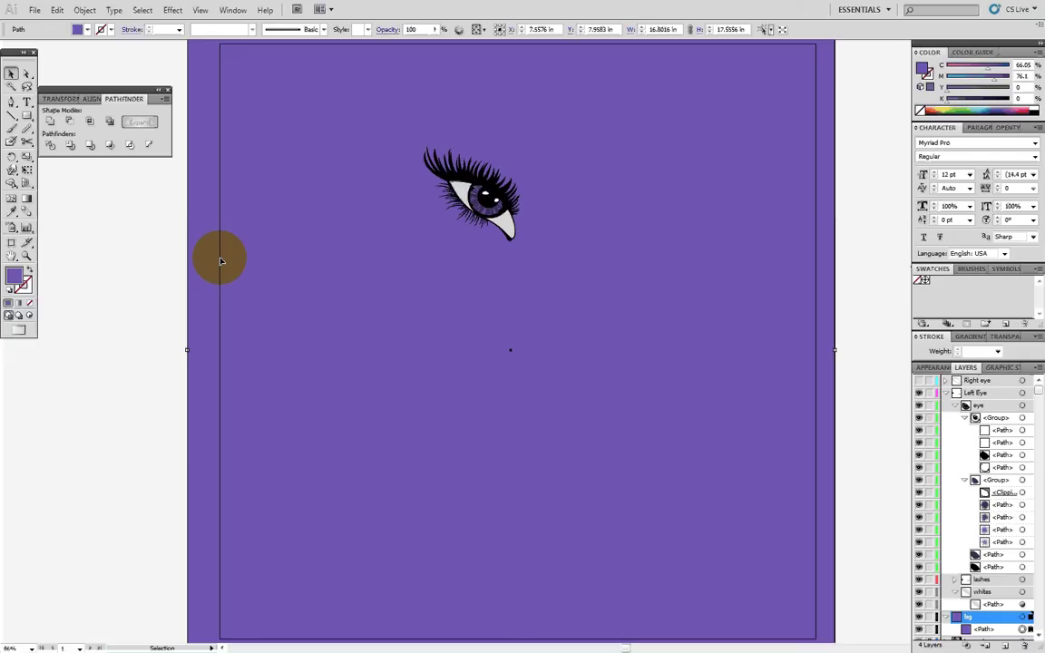
- Try a softer purple fill of about C 53, M 61 on the background rectangle and undo it
double_click(15, 273)
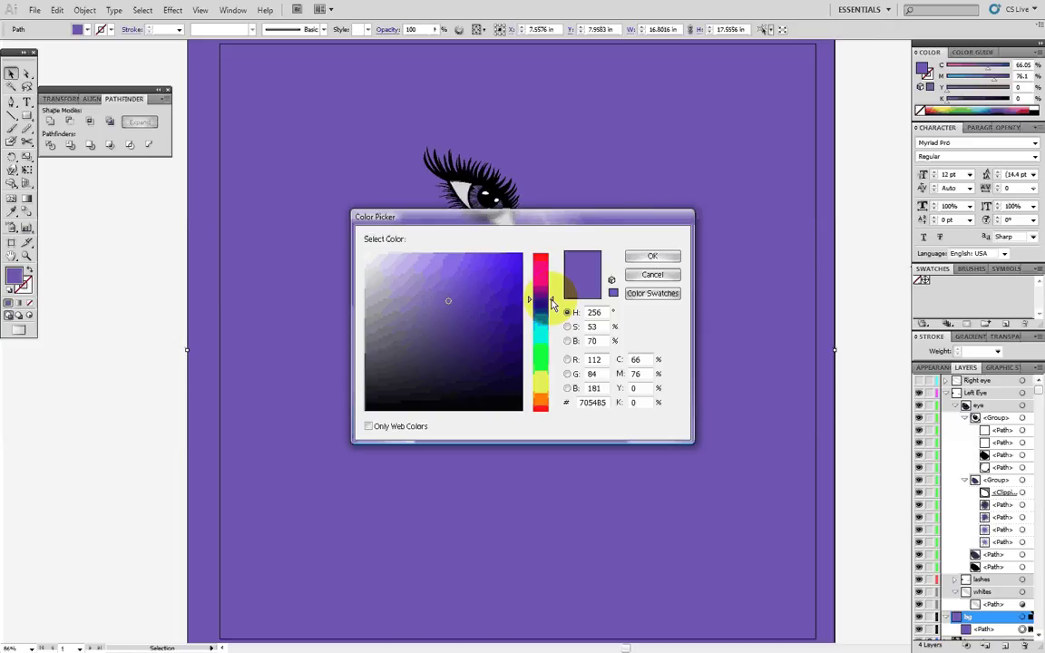
left_click(441, 290)
left_click_drag(441, 291, 431, 292)
left_click(649, 257)
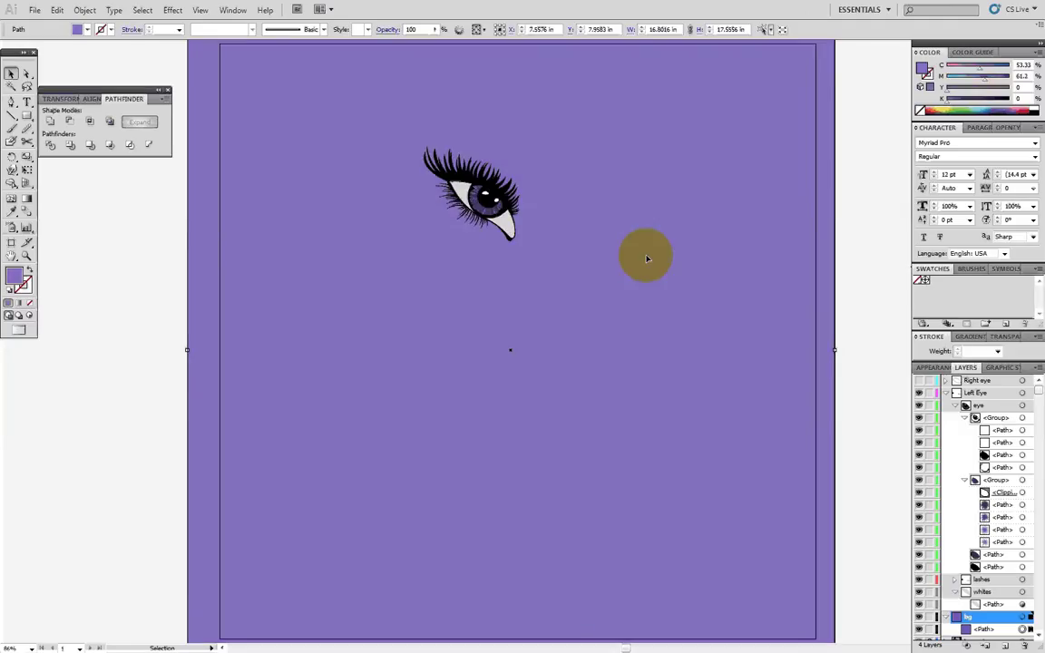
key("ctrl+z")
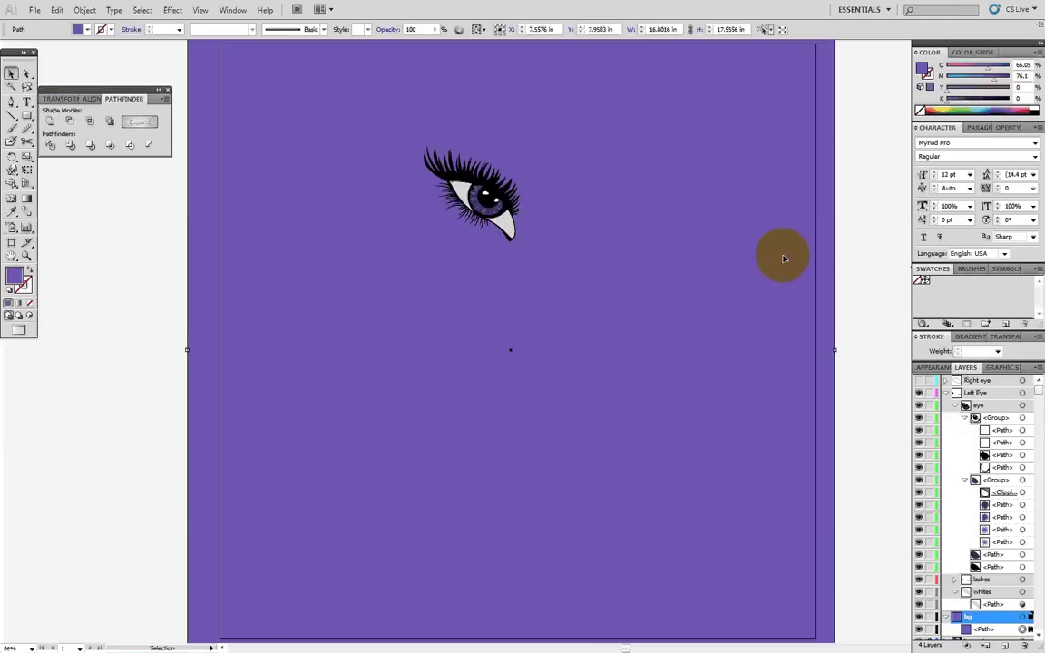
- Collapse and hide the bg layer, and hide the path in the whites sublayer to expose the eye whites in the photo
left_click(946, 617)
left_click(918, 617)
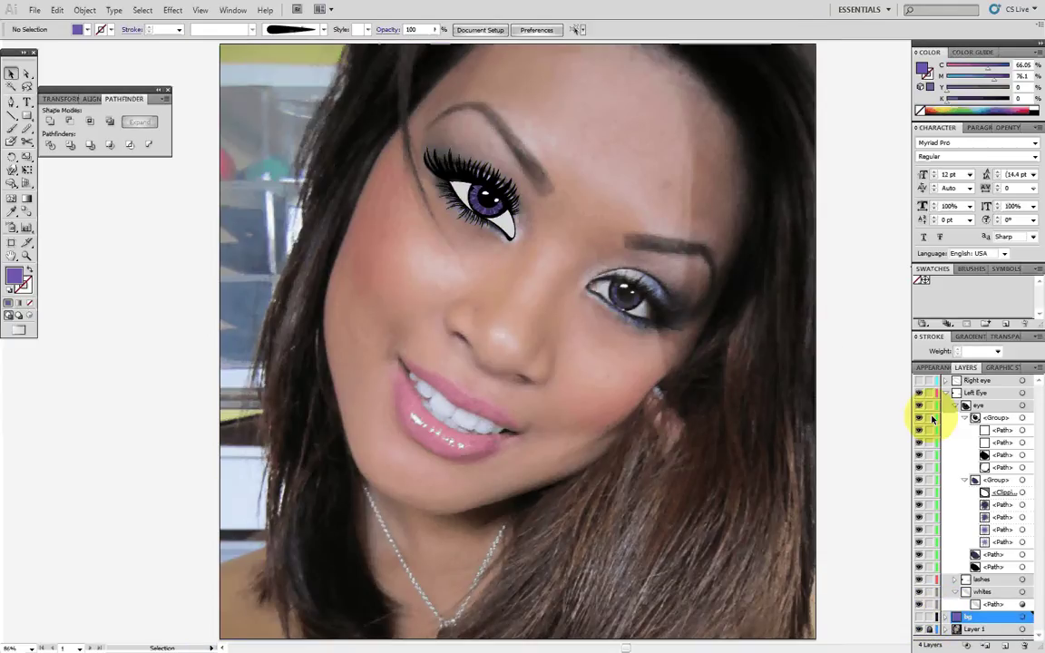
scroll(458, 135, "up", 4)
left_click_drag(739, 362, 589, 348)
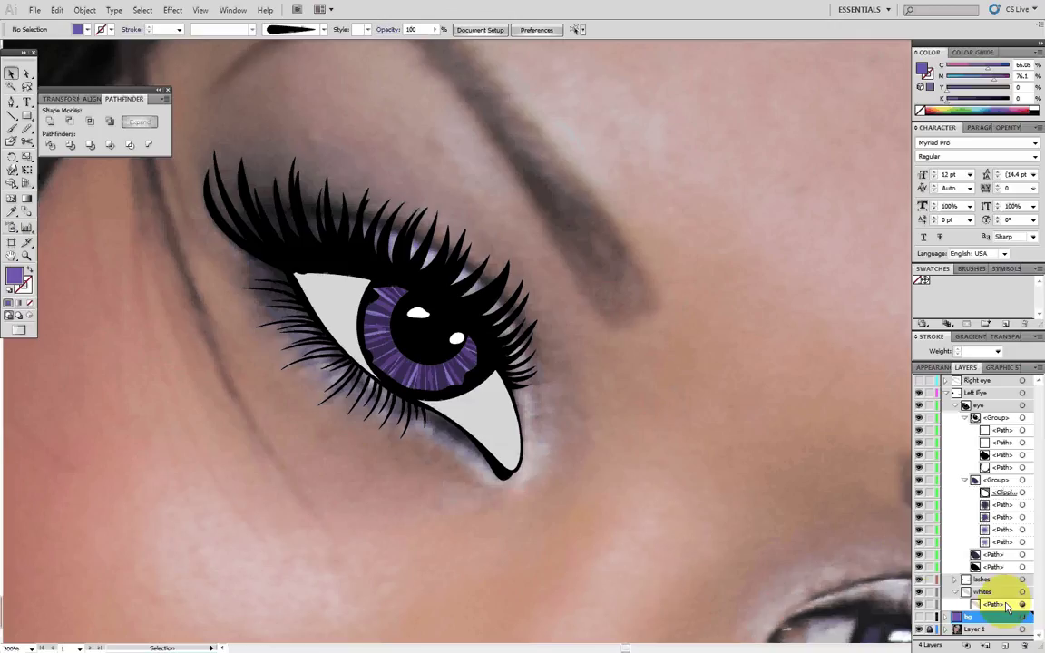
left_click(920, 605)
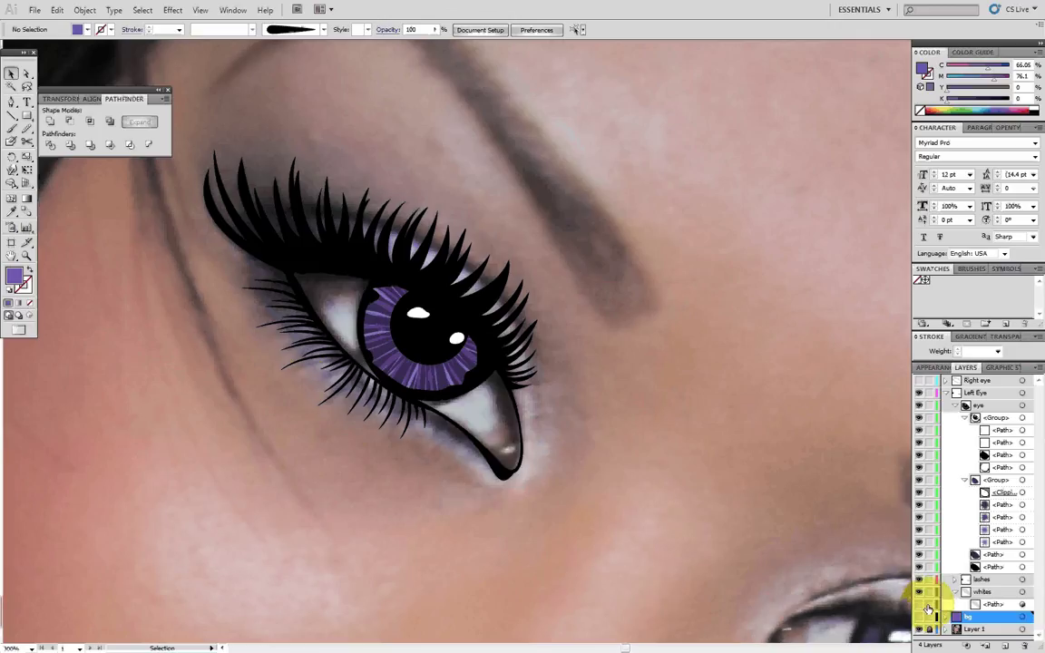
left_click(319, 380)
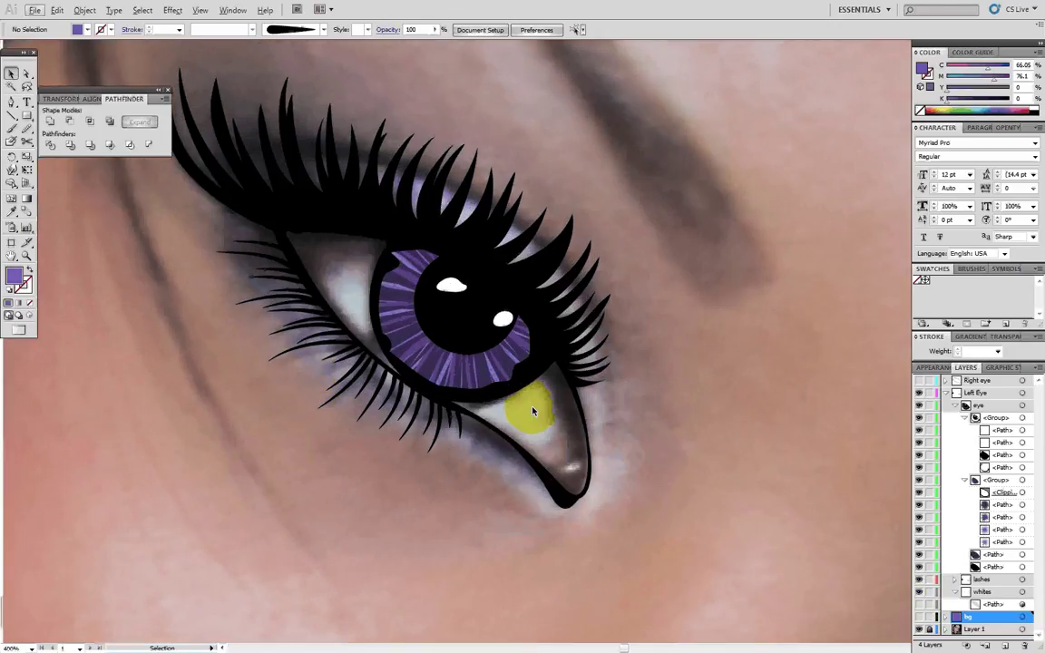
left_click(368, 311)
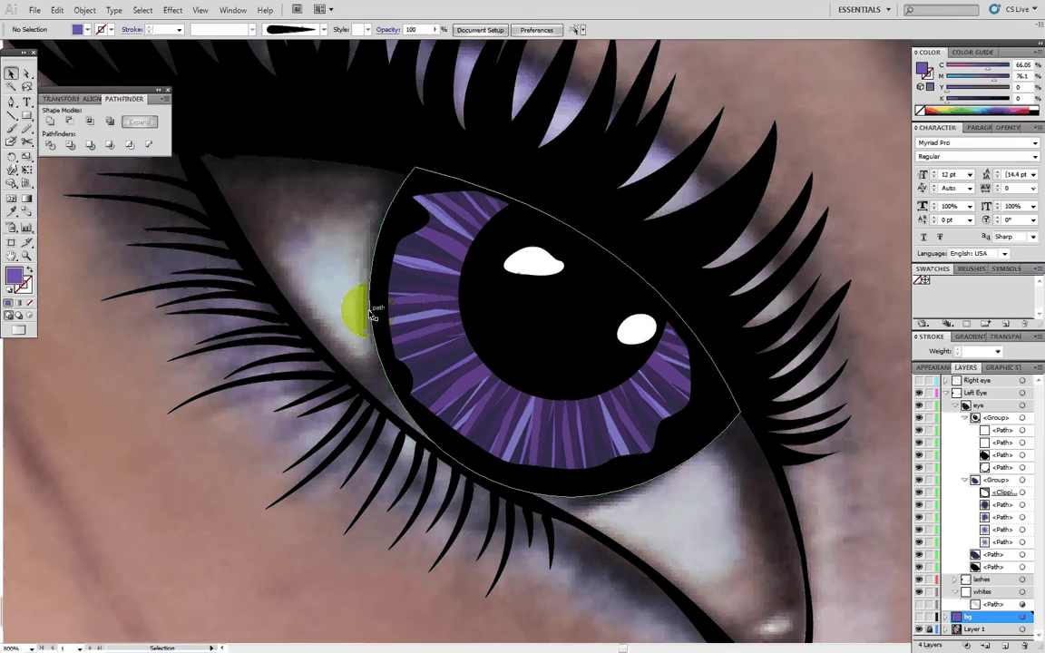
left_click_drag(425, 333, 498, 362)
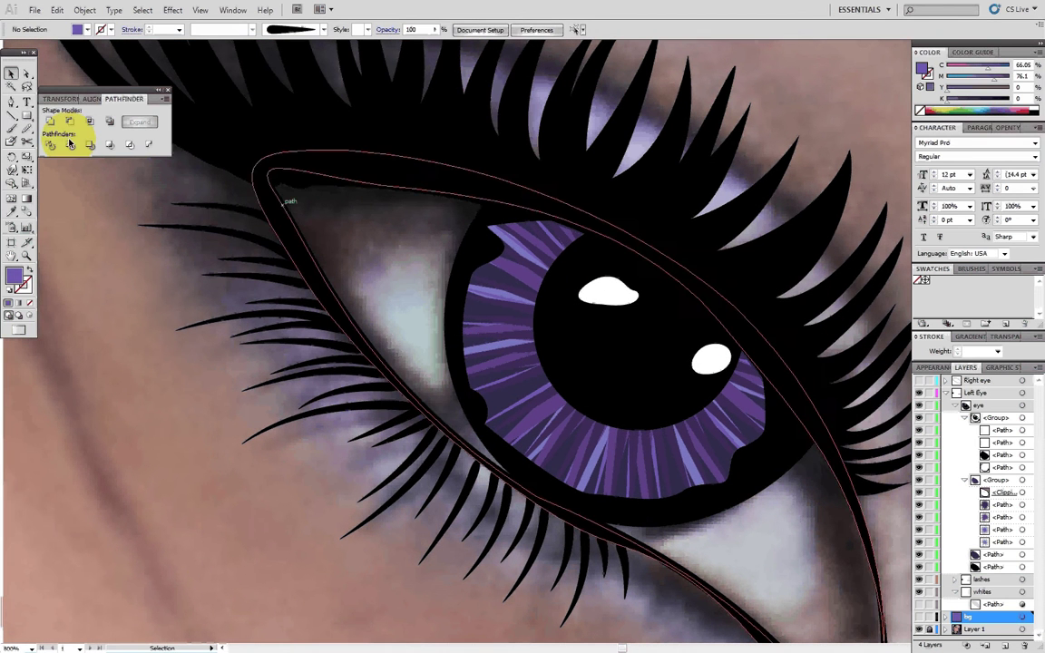
- In the whites sublayer, paint a light grey E0E0E0 shape over the bright area of the outer eye white with the Blob Brush
left_click(11, 141)
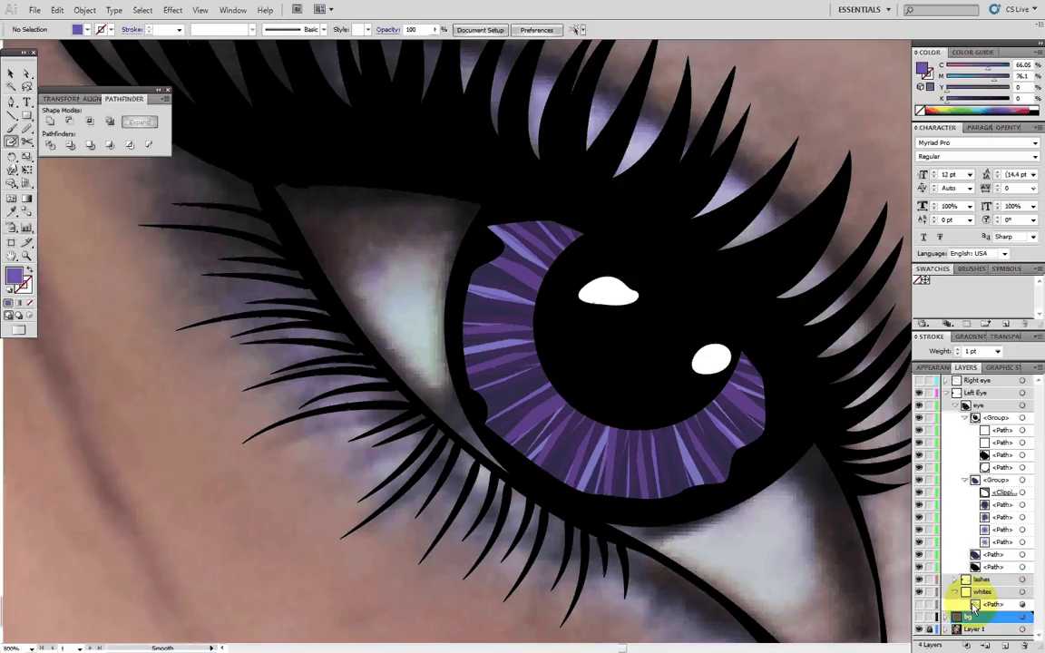
left_click(1002, 593)
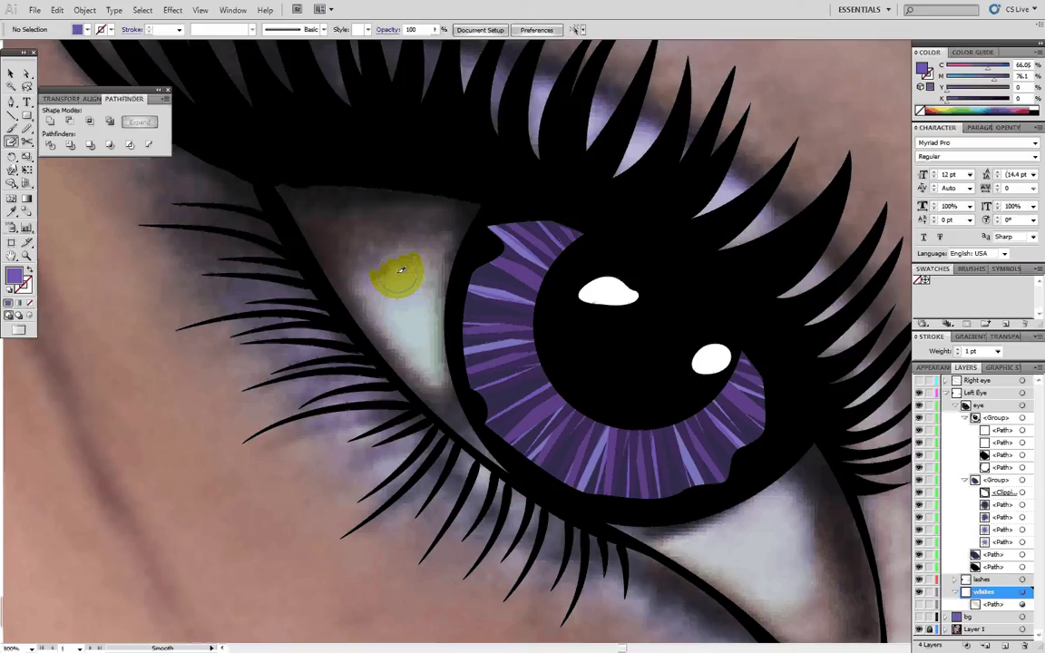
left_click(397, 263)
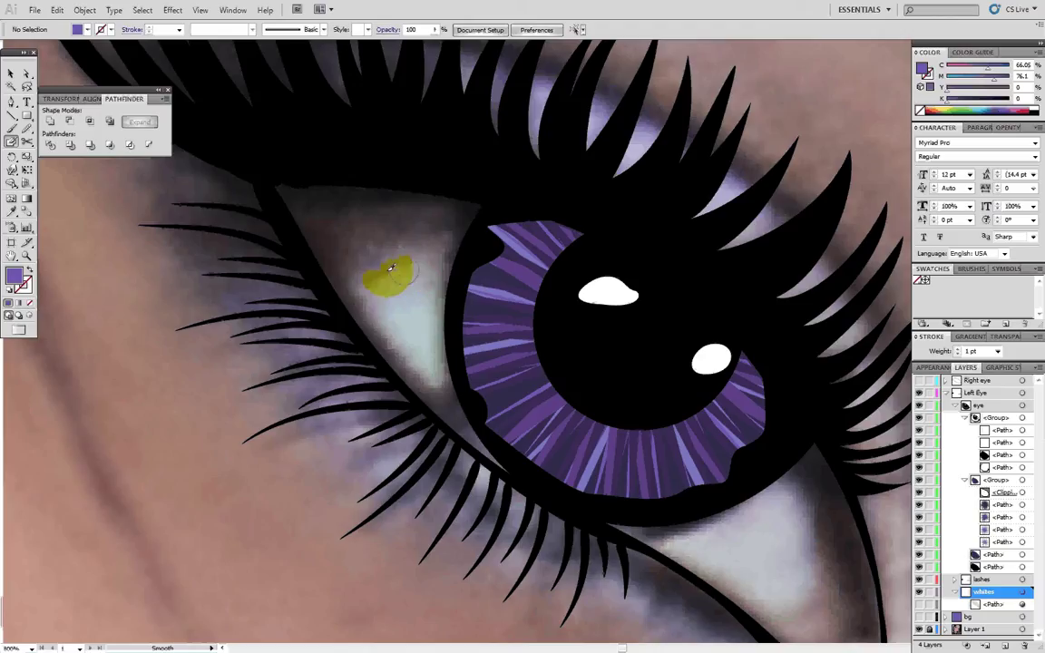
double_click(16, 277)
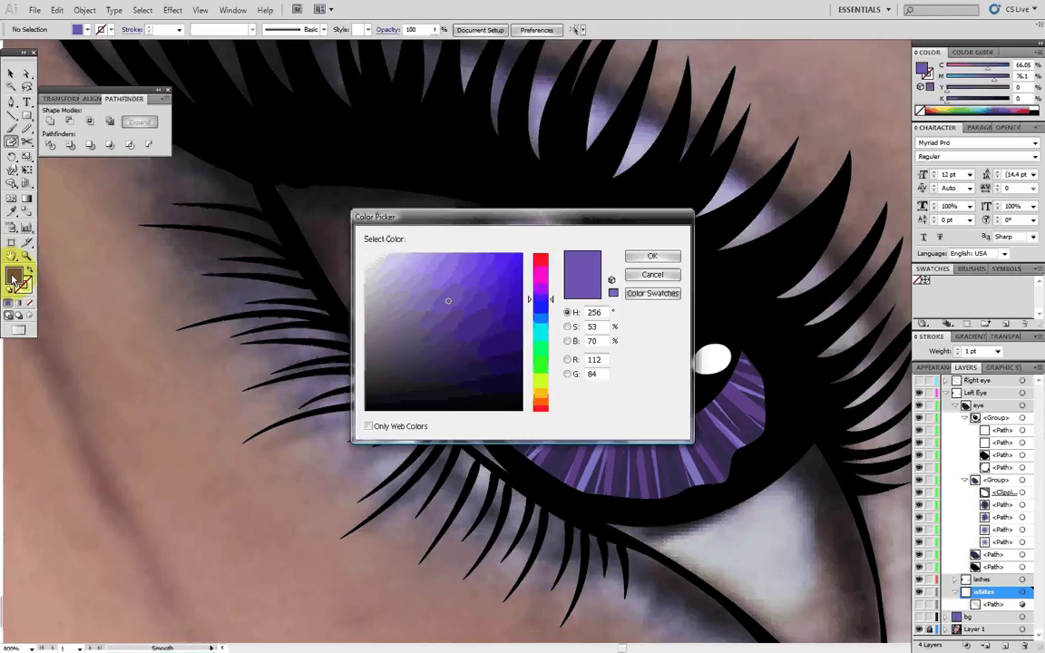
left_click_drag(375, 273, 350, 271)
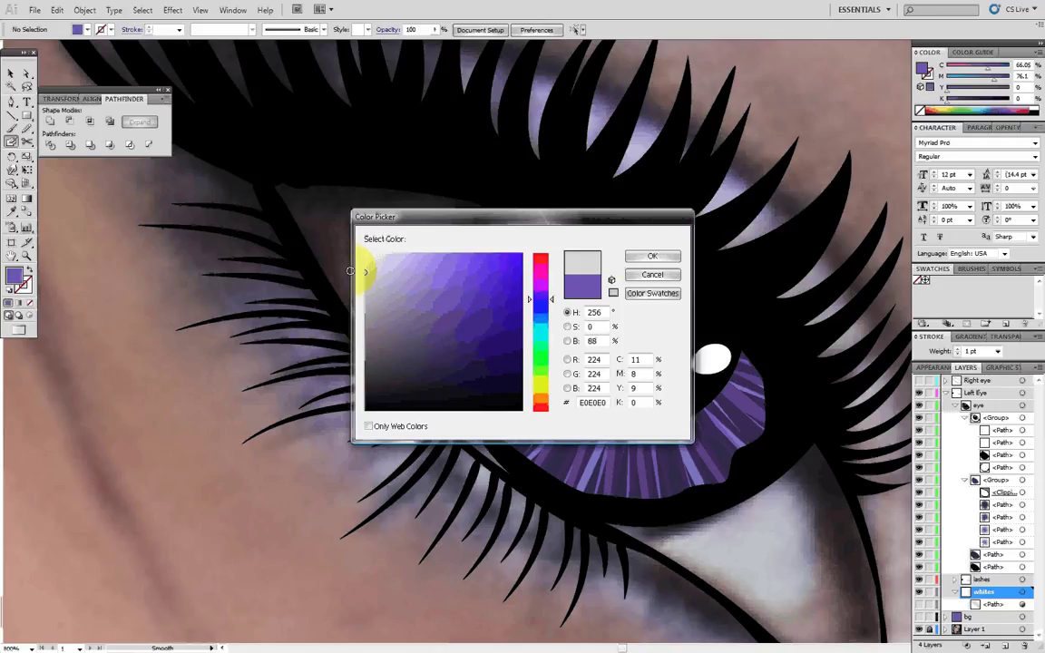
left_click(652, 256)
mouse_move(413, 266)
left_mouse_down()
mouse_move(372, 281)
mouse_move(370, 296)
mouse_move(425, 356)
mouse_move(415, 264)
mouse_move(418, 318)
mouse_move(415, 276)
left_mouse_up()
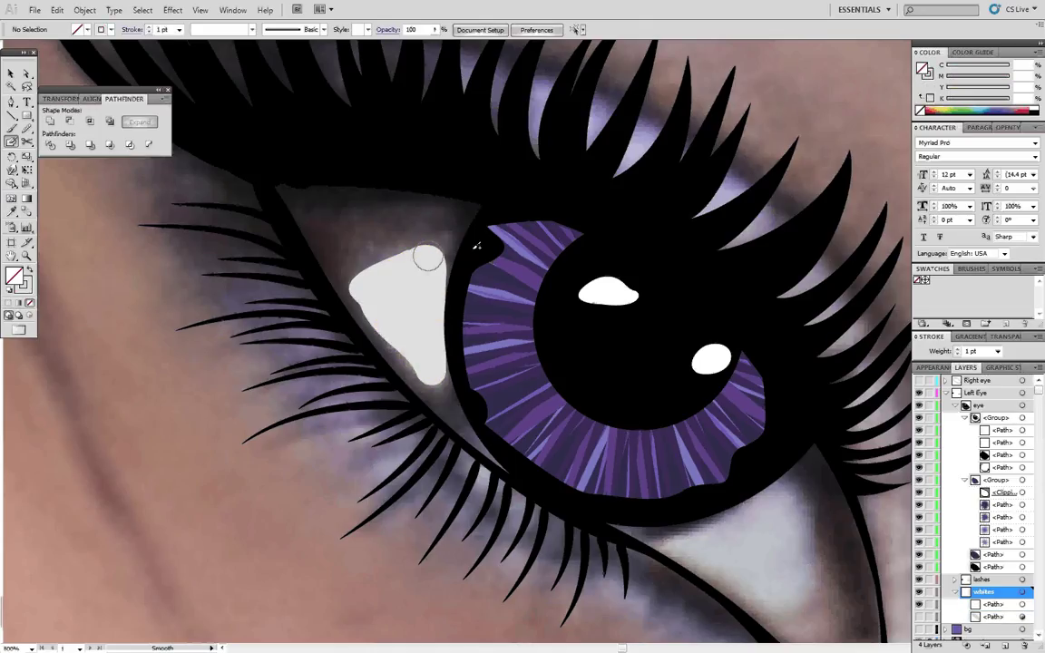
- Select the light grey outer eye-white shape and redraw its upper edge into an inward curve with the Pencil tool
scroll(415, 343, "up", 1)
left_click_drag(463, 319, 418, 356)
key("v")
left_click(367, 330)
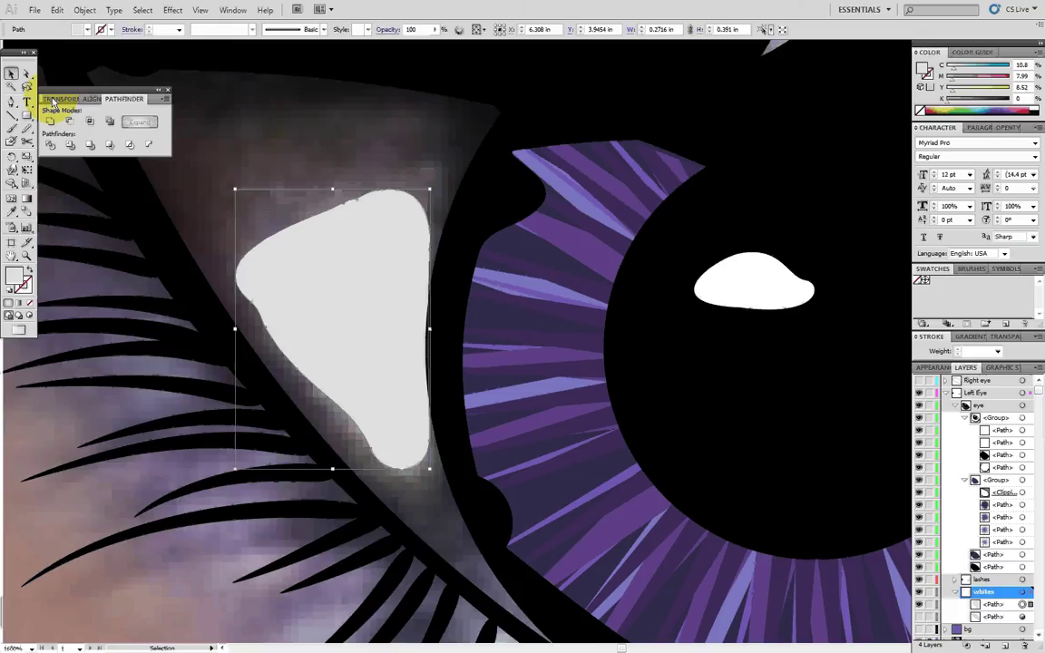
left_click_drag(26, 128, 60, 132)
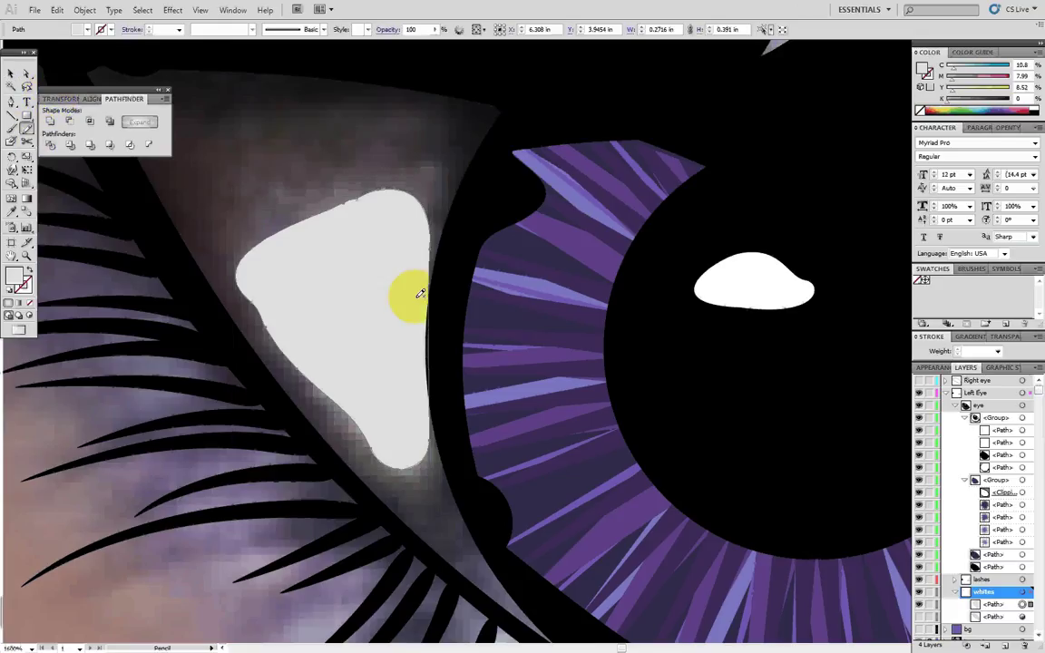
left_click_drag(368, 200, 259, 249)
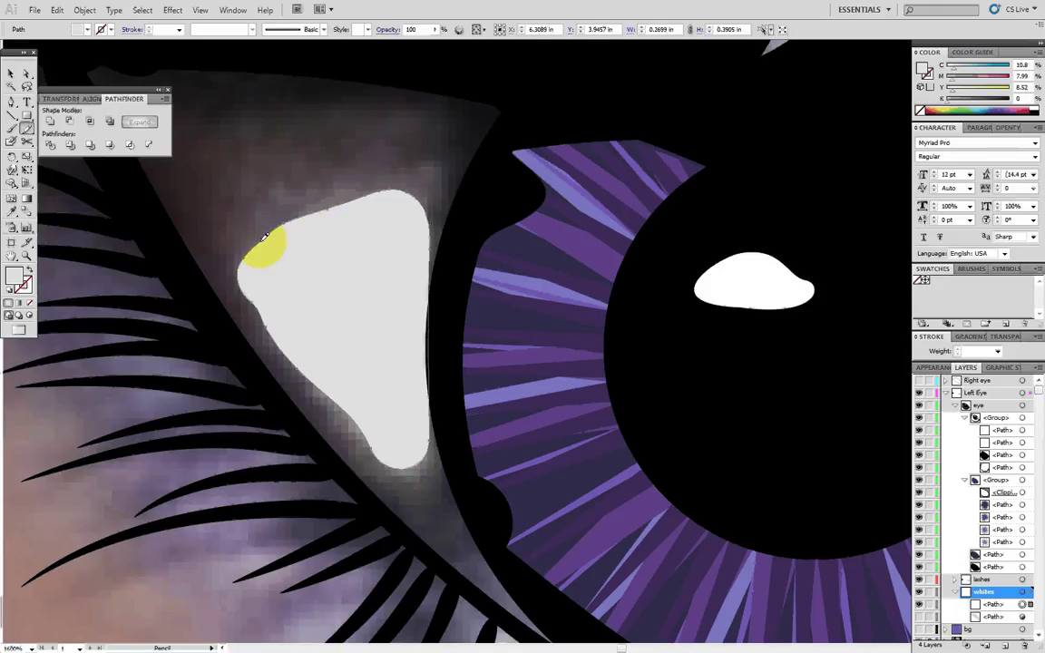
mouse_move(296, 228)
left_mouse_down()
mouse_move(263, 261)
mouse_move(311, 363)
left_mouse_up()
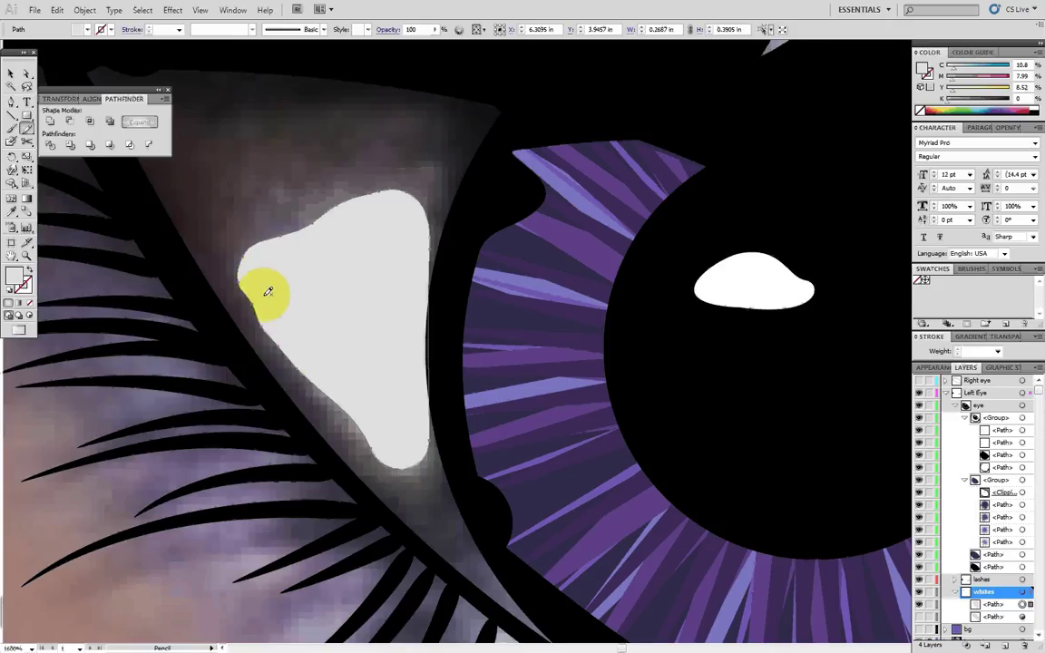
- Try to redraw the lower-left and iris-side edges of the outer eye-white shape with the Pencil tool
mouse_move(267, 291)
left_mouse_down()
mouse_move(263, 305)
mouse_move(334, 378)
left_mouse_up()
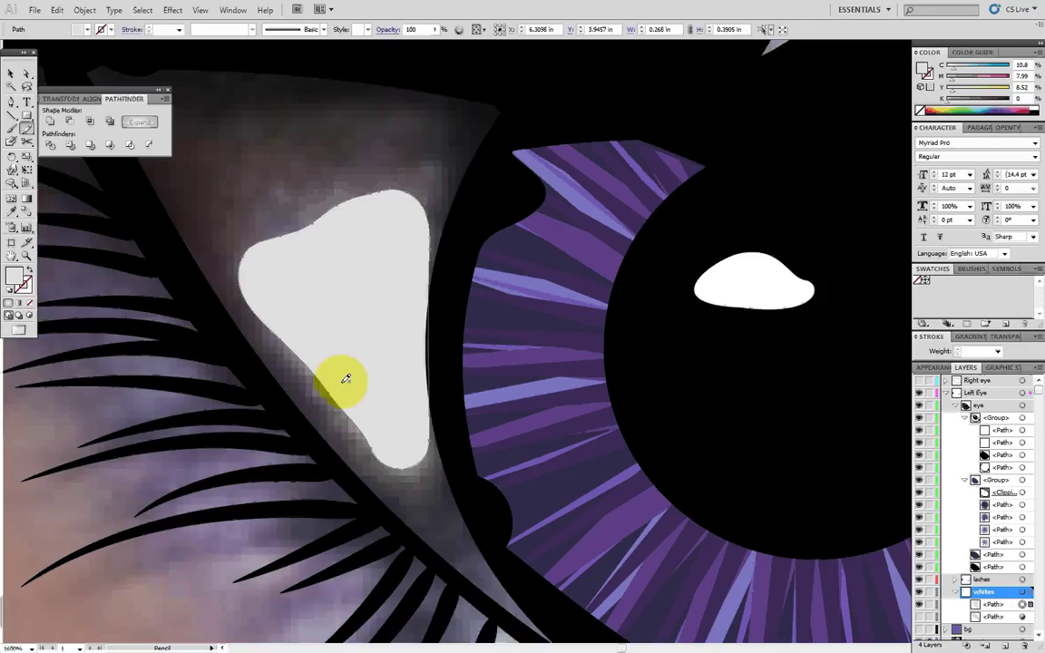
left_click_drag(410, 282, 410, 405)
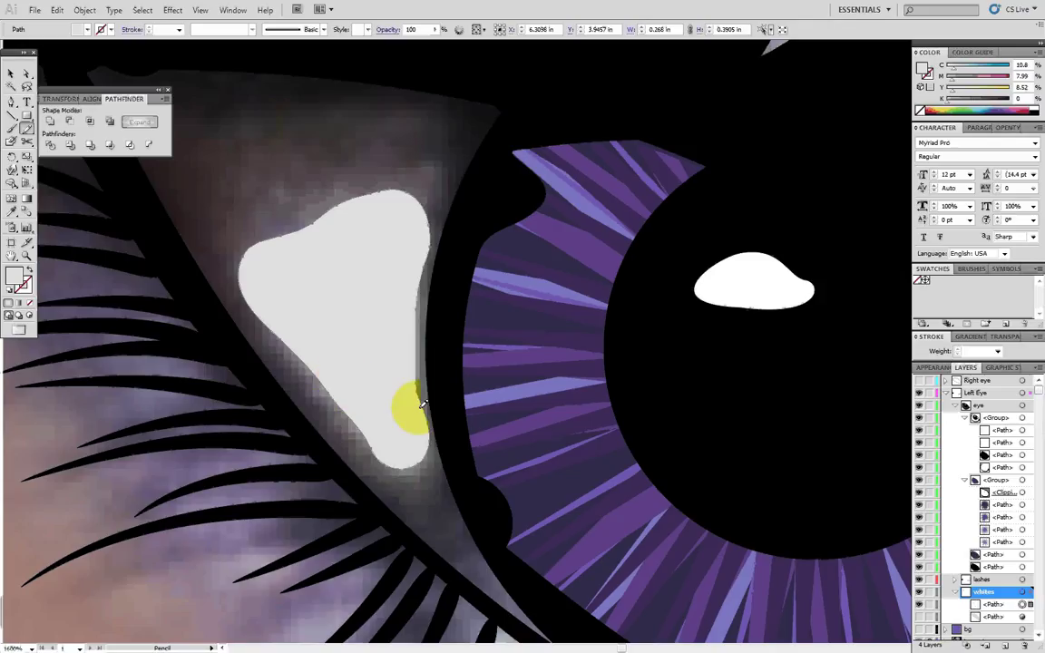
mouse_move(423, 272)
left_mouse_down()
mouse_move(401, 355)
mouse_move(416, 415)
left_mouse_up()
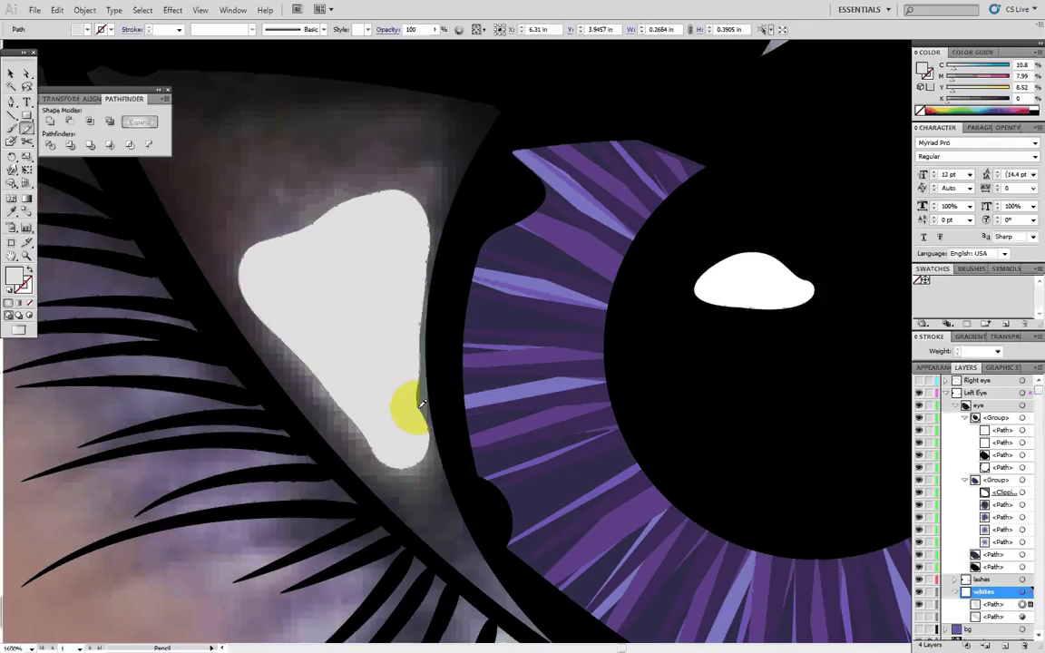
- Try to even out the iris-side edge of the outer eye-white shape with the Smooth tool
right_click(30, 134)
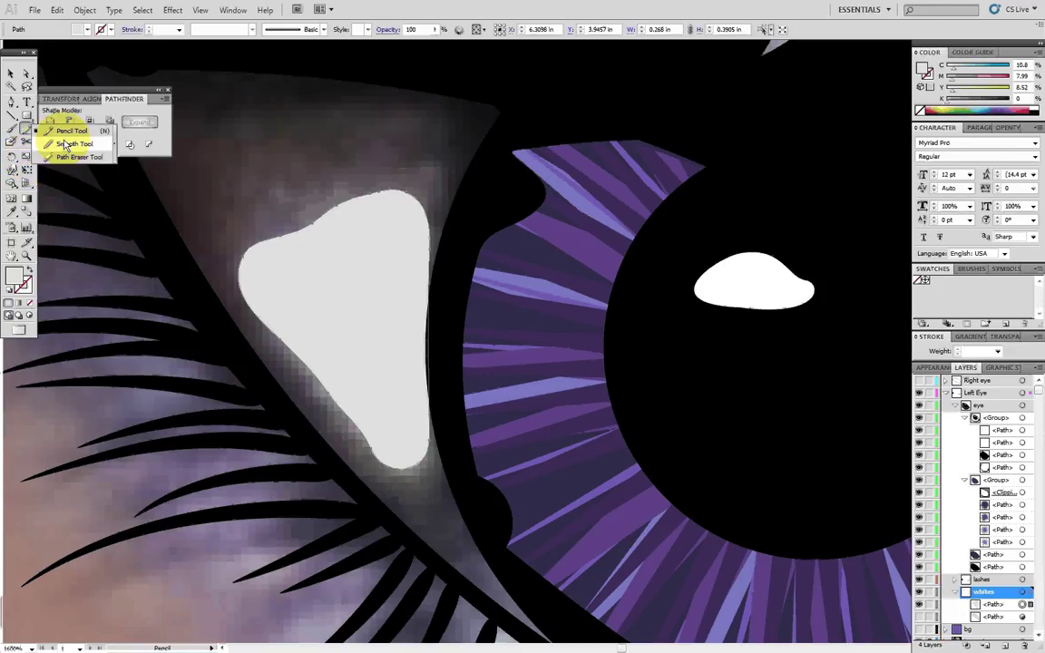
left_click(65, 145)
mouse_move(390, 250)
left_mouse_down()
mouse_move(408, 257)
mouse_move(426, 399)
left_mouse_up()
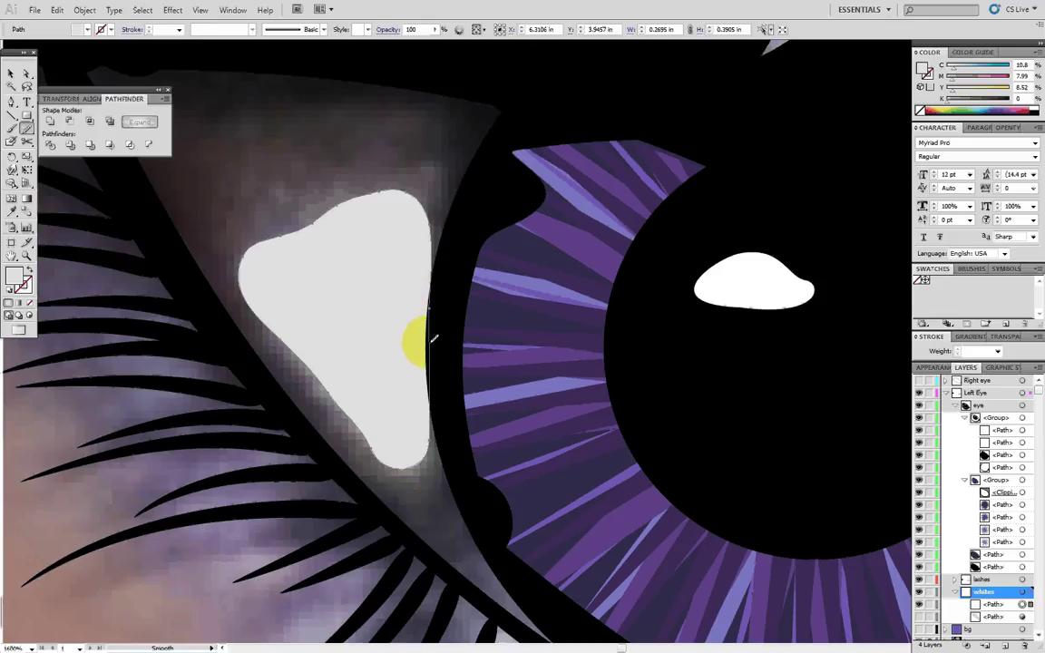
left_click_drag(430, 339, 432, 345)
key("v")
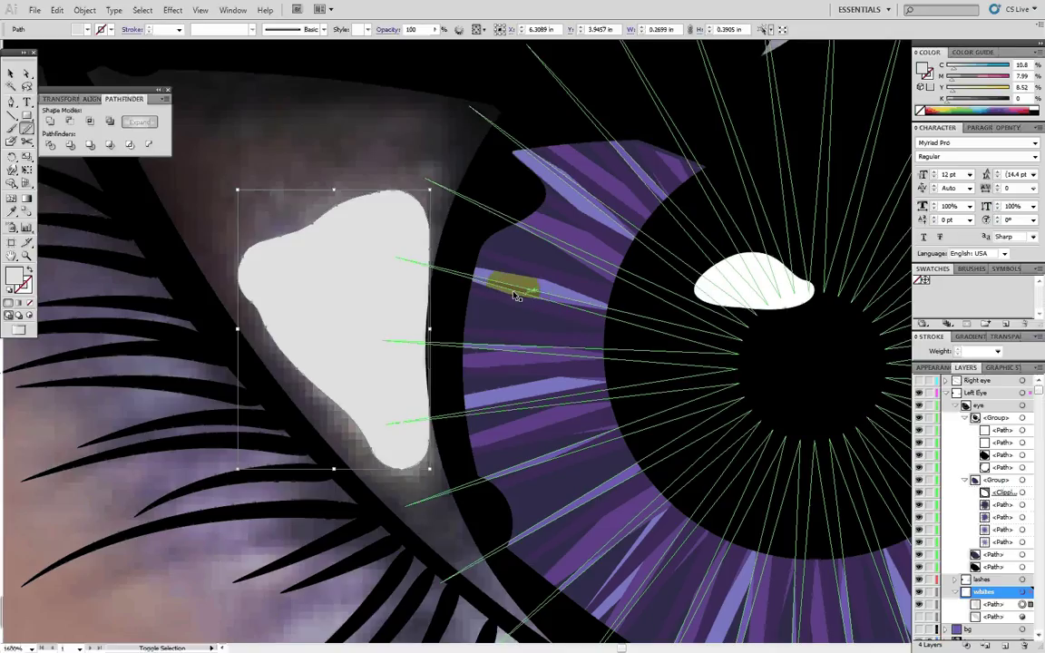
left_click(422, 250, "ctrl")
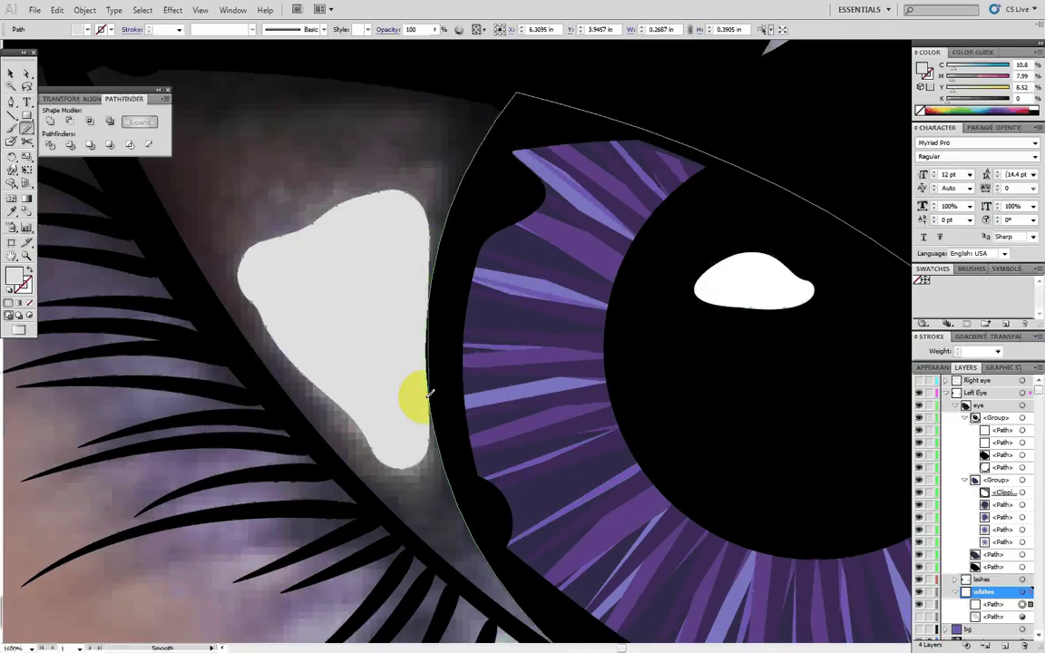
left_click(427, 263)
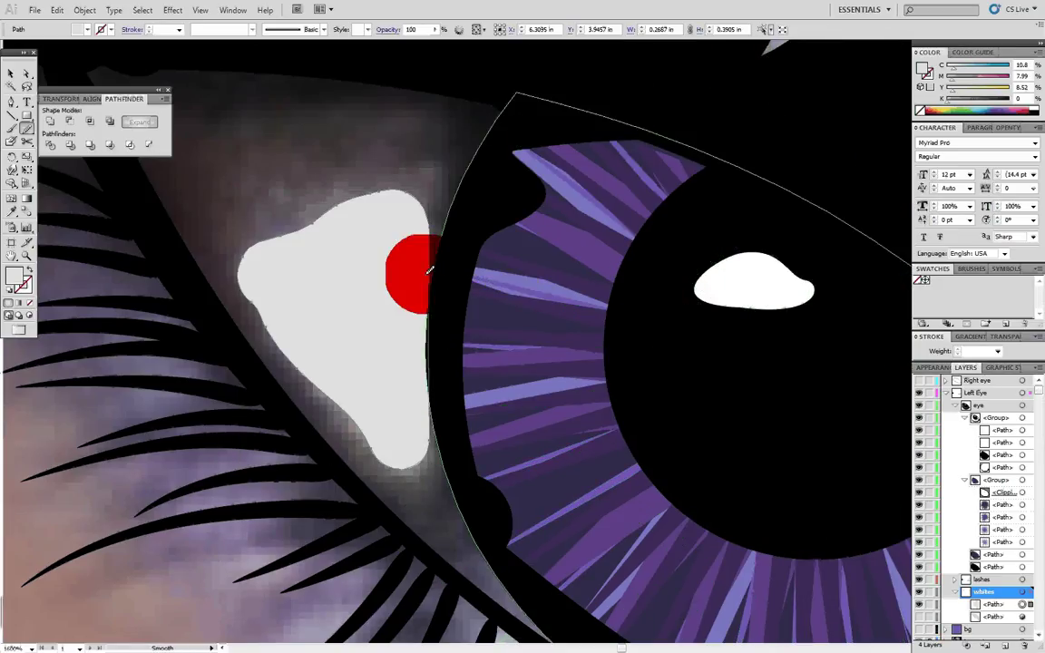
- With the outer eye-white shape selected, switch to the Warp tool and reduce its brush size
left_click(399, 345, "ctrl")
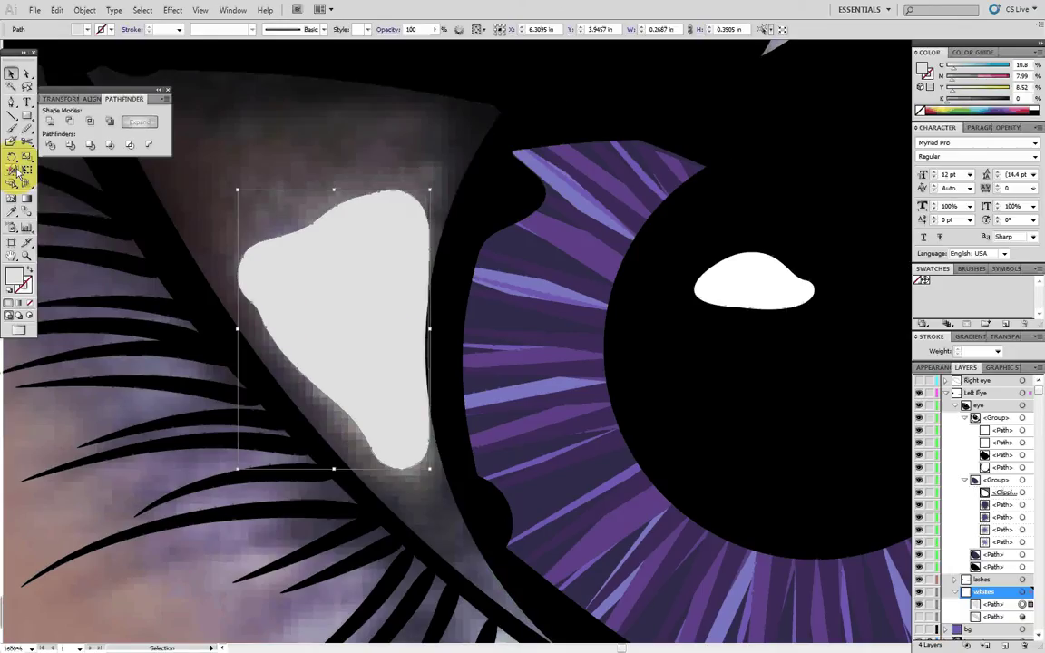
mouse_move(13, 170)
left_mouse_down()
mouse_move(100, 169)
mouse_move(88, 185)
left_mouse_up()
left_click_drag(466, 310, 423, 315)
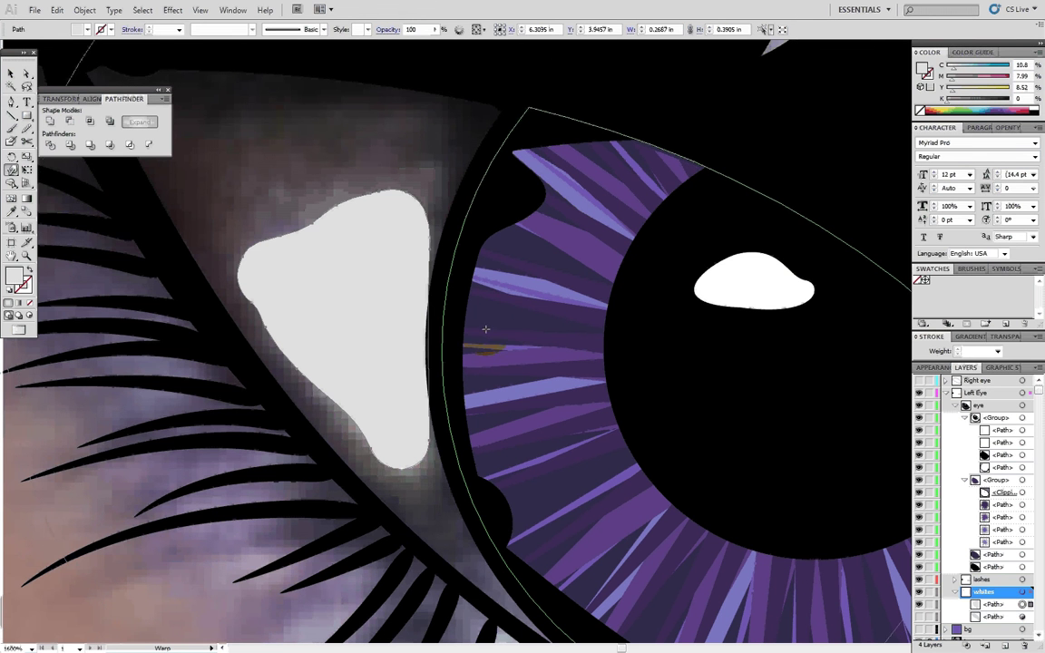
scroll(469, 337, "down", 4)
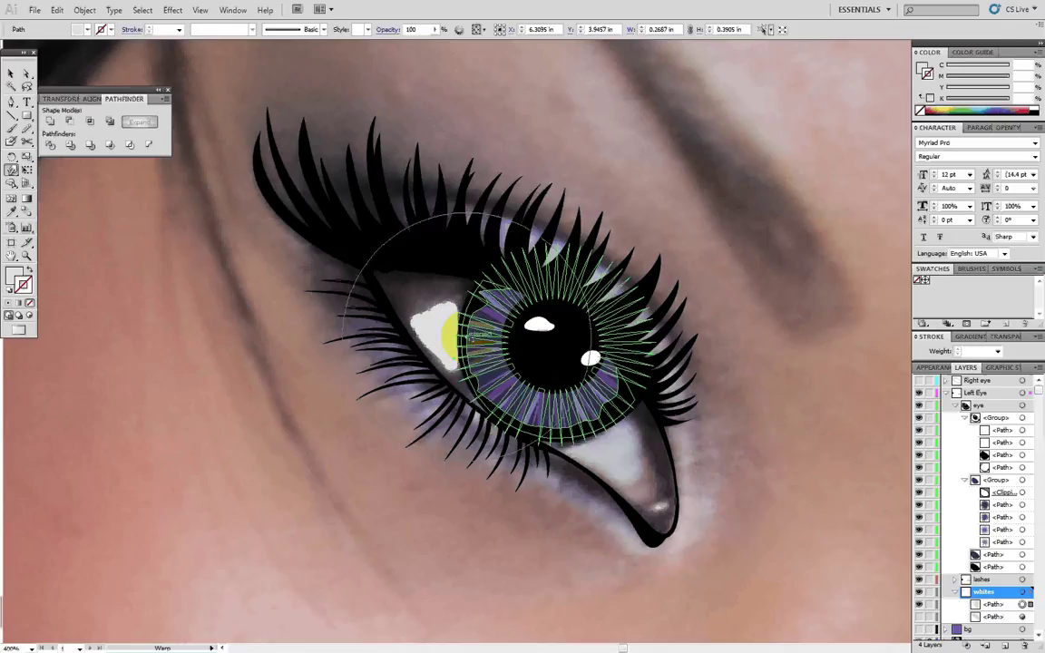
mouse_move(769, 431)
left_mouse_down()
mouse_move(786, 446)
mouse_move(723, 406)
mouse_move(776, 455)
mouse_move(742, 466)
mouse_move(672, 541)
left_mouse_up()
left_click(451, 341, "ctrl")
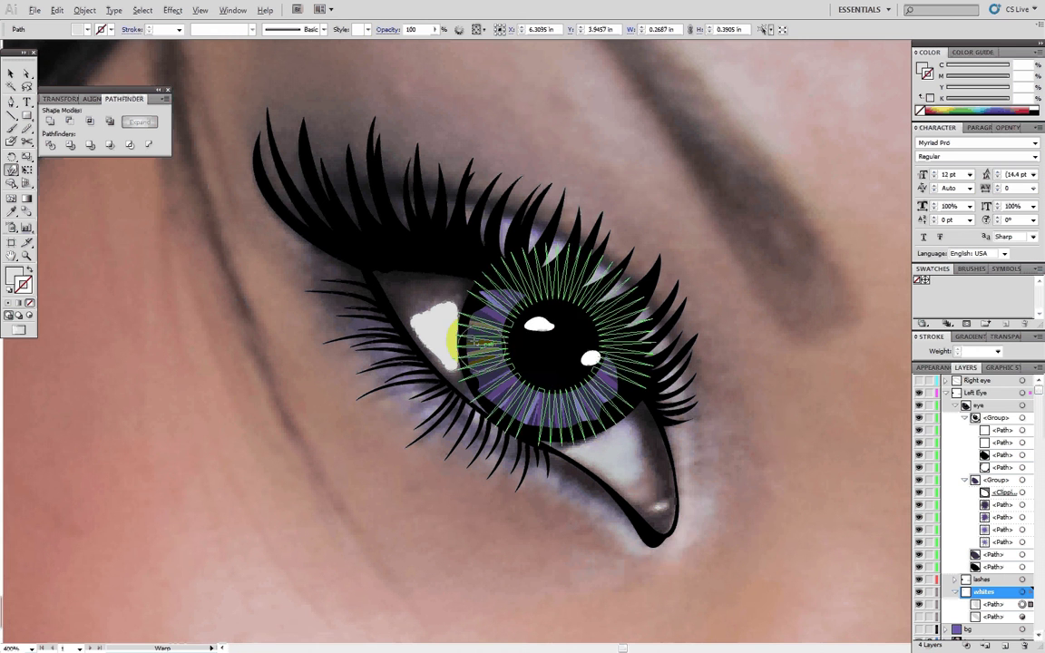
- Warp the iris-side edge of the outer eye-white shape inward so it curves alongside the iris outline, and undo the last stroke
scroll(475, 342, "up", 8)
scroll(422, 337, "down", 3)
mouse_move(363, 339)
left_mouse_down()
mouse_move(537, 339)
mouse_move(485, 327)
left_mouse_up()
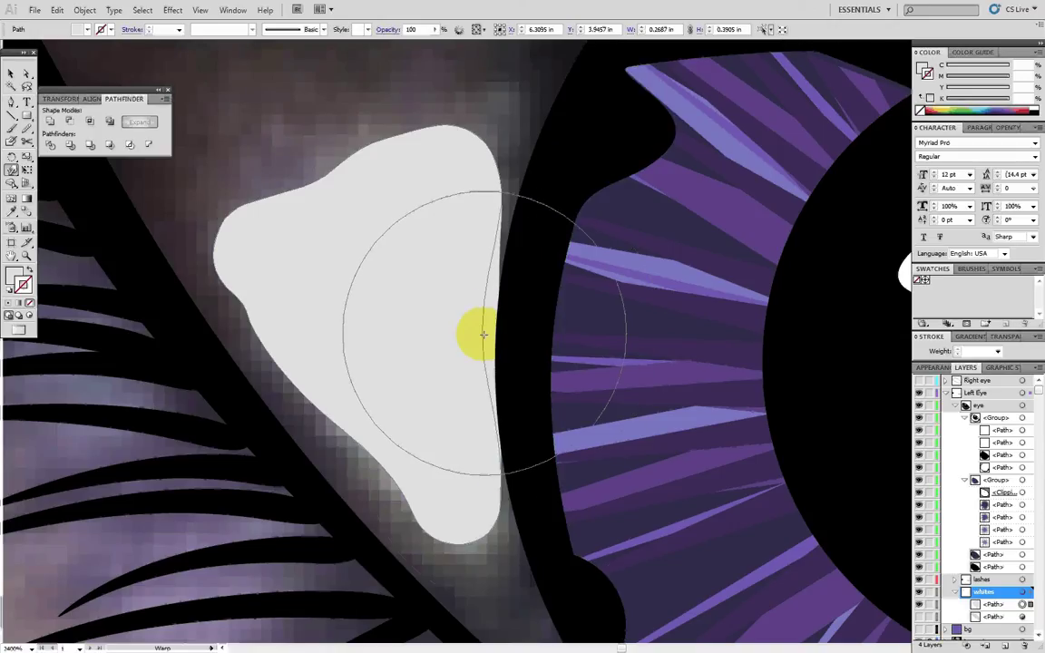
mouse_move(504, 486)
left_mouse_down()
mouse_move(473, 489)
mouse_move(470, 479)
left_mouse_up()
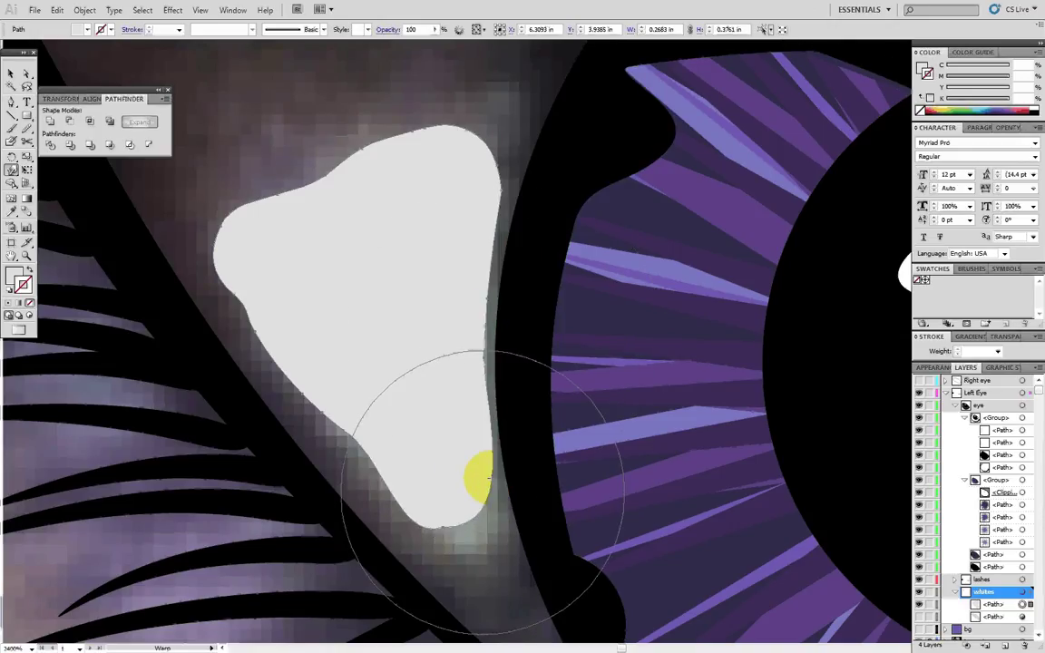
left_click_drag(503, 189, 493, 190)
left_click_drag(493, 417, 478, 423)
key("ctrl+z")
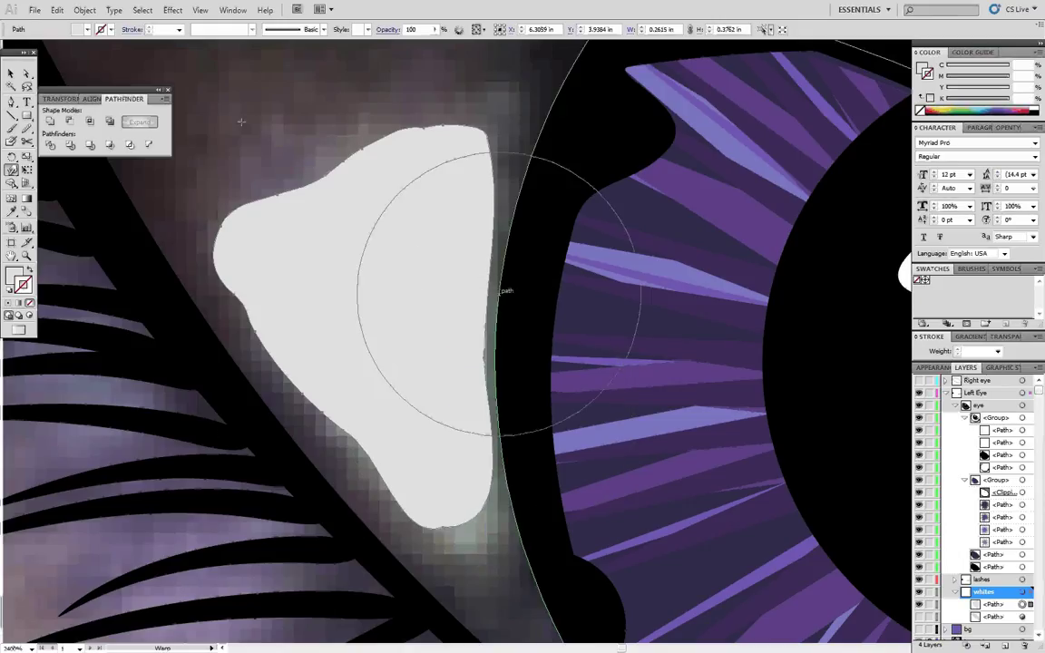
- Smooth the upper and lower-left edges of the outer eye-white shape with the Smooth tool and deselect it
left_click(26, 128)
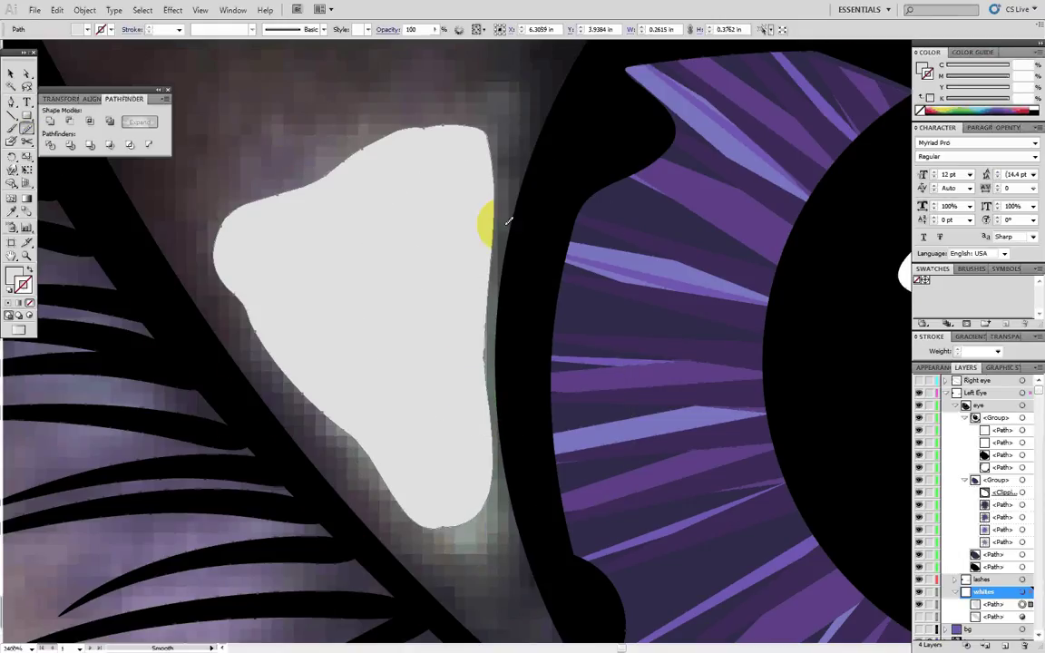
mouse_move(497, 123)
left_mouse_down()
mouse_move(347, 142)
mouse_move(450, 144)
left_mouse_up()
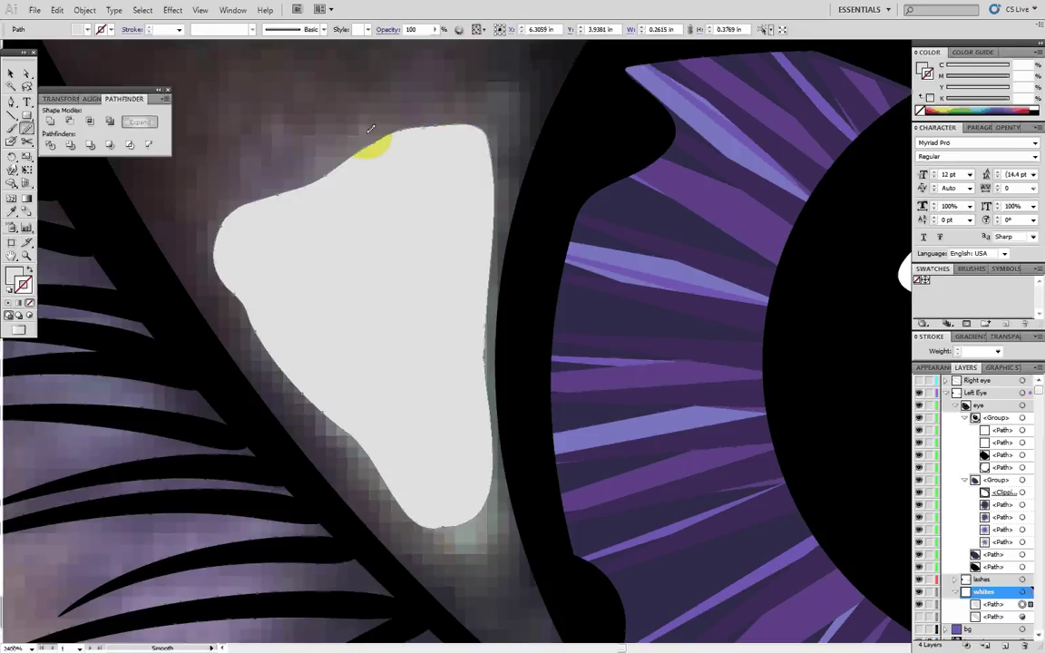
left_click_drag(245, 292, 359, 423)
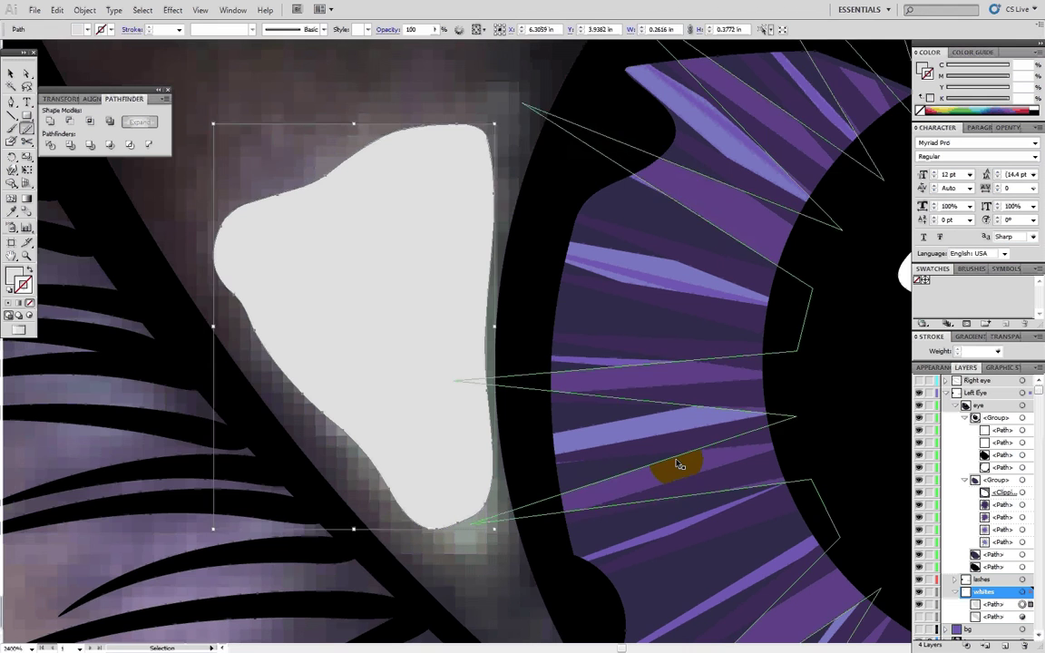
key("ctrl+0")
key("v")
left_click(563, 349)
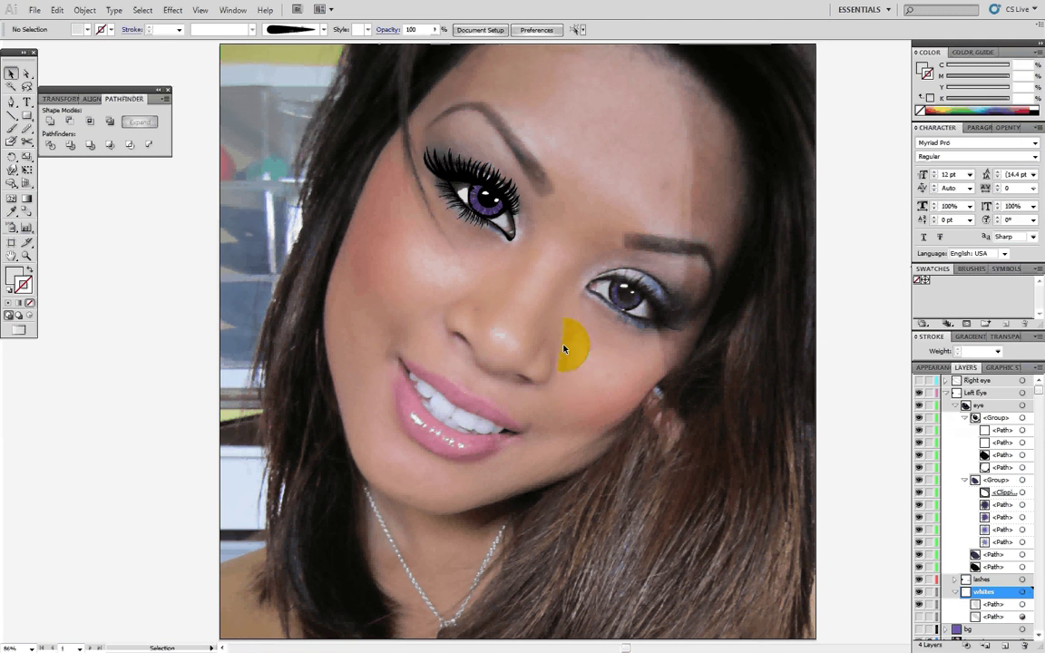
- Paint a light grey shape over the bright area of the inner eye white with the Blob Brush
scroll(502, 189, "up", 9)
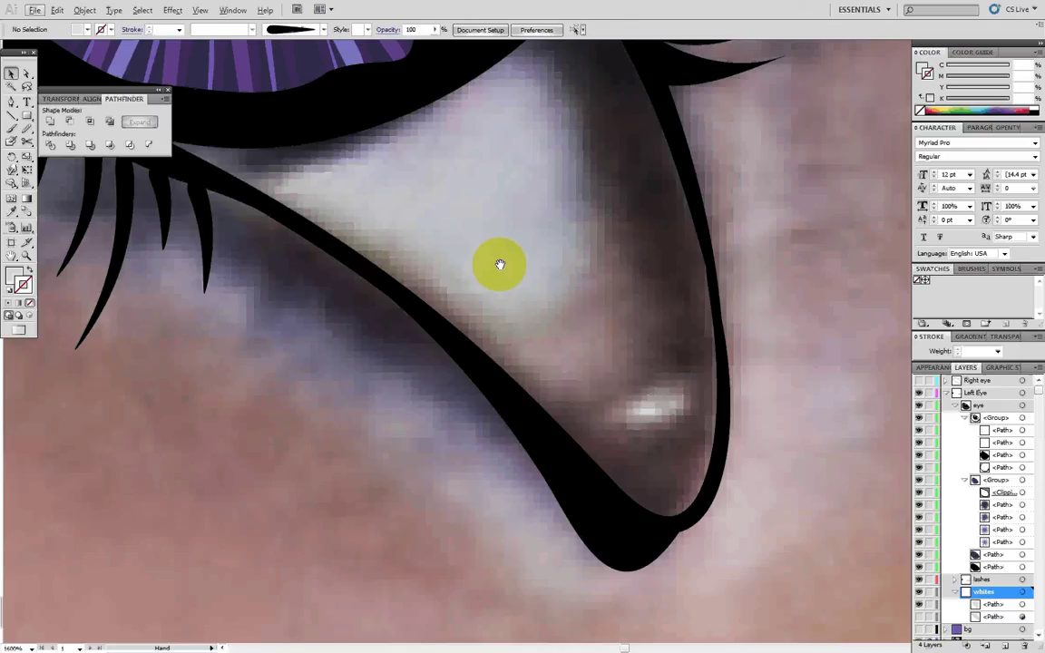
left_click_drag(500, 264, 516, 341)
left_click_drag(14, 141, 82, 135)
mouse_move(386, 302)
left_mouse_down()
mouse_move(543, 240)
mouse_move(567, 326)
mouse_move(539, 380)
mouse_move(448, 338)
mouse_move(446, 301)
mouse_move(534, 348)
mouse_move(502, 318)
mouse_move(521, 319)
left_mouse_up()
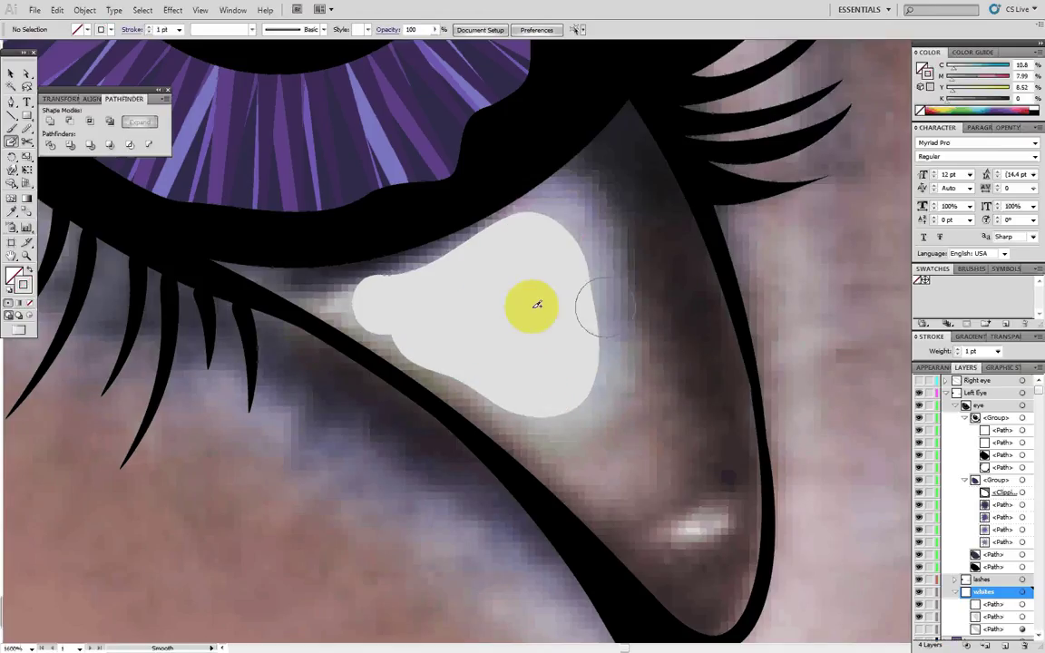
- Select the inner eye-white shape, smooth its narrow end and side edges with the Smooth tool, and deselect it
left_click(26, 128)
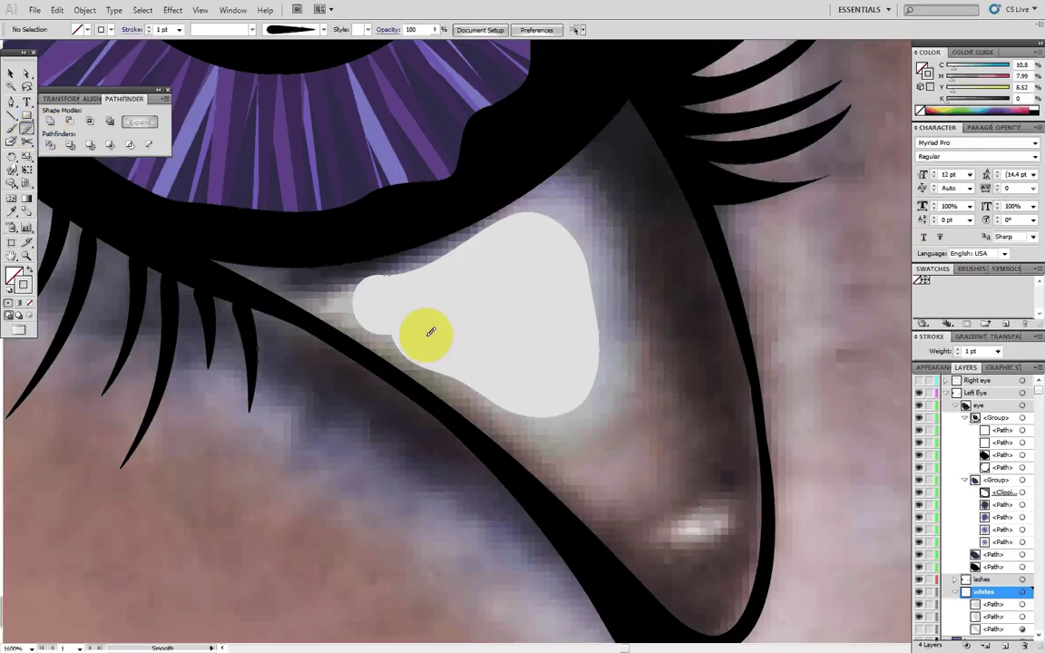
key("v")
left_click(463, 336)
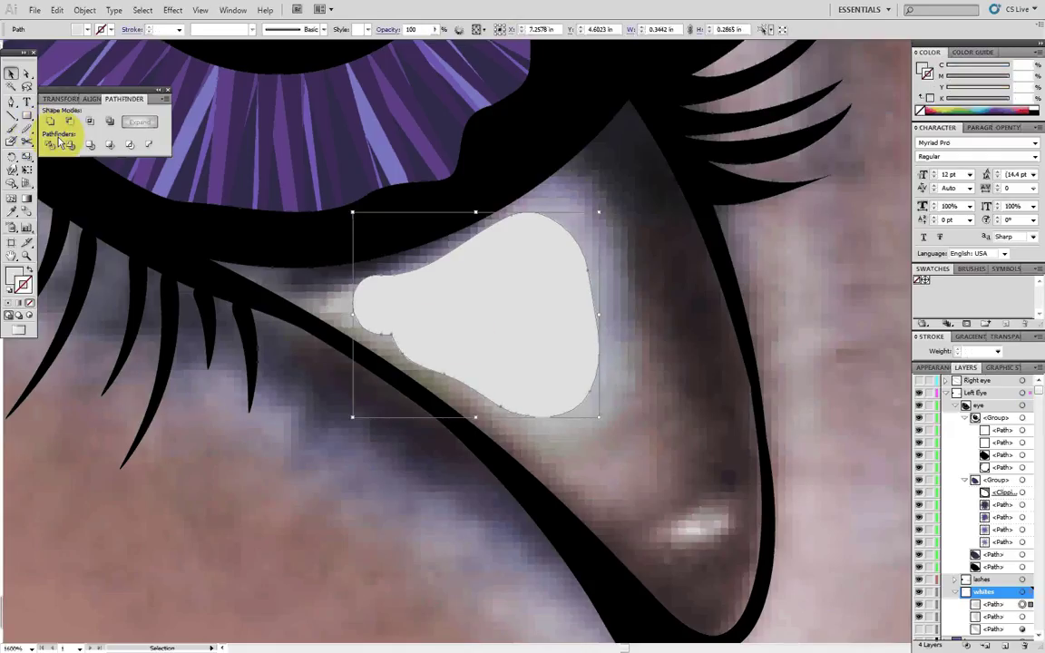
left_click(26, 128)
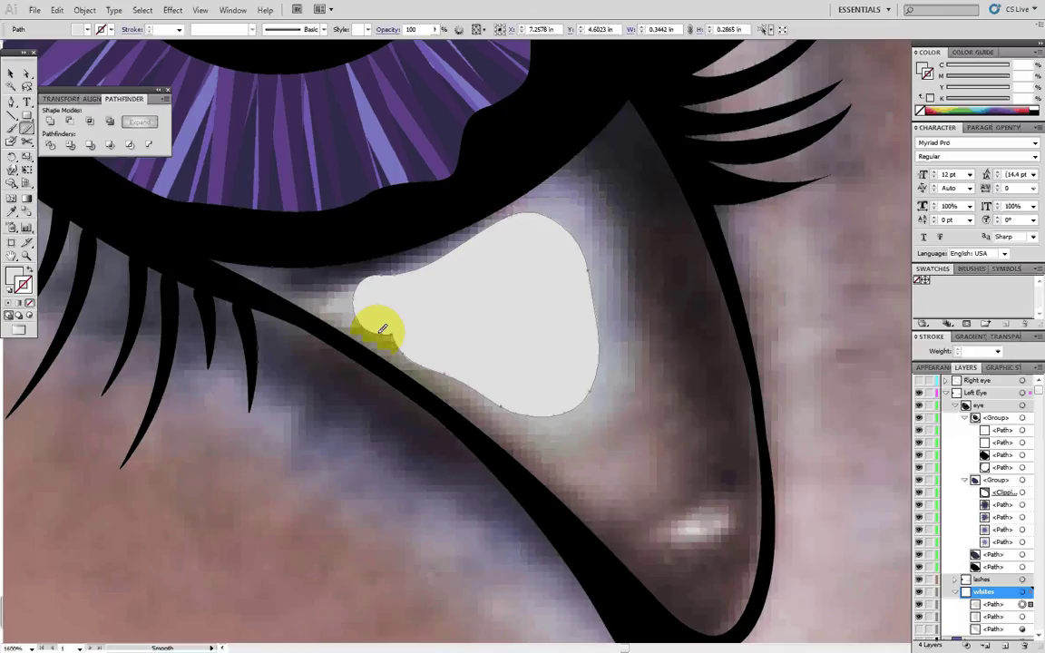
mouse_move(349, 307)
left_mouse_down()
mouse_move(439, 361)
mouse_move(394, 342)
mouse_move(418, 357)
left_mouse_up()
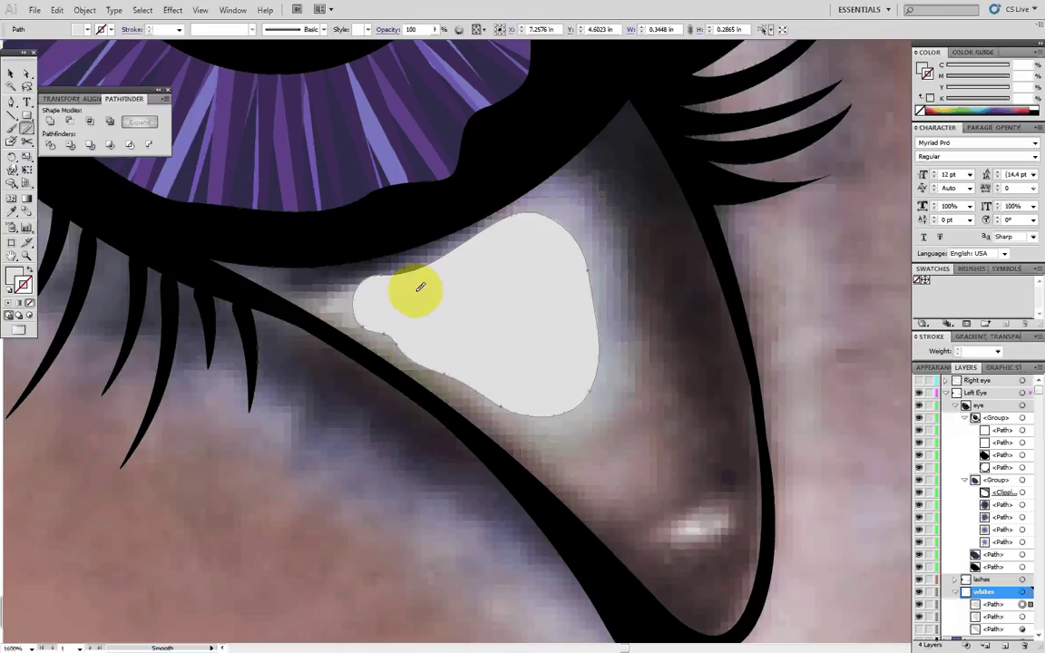
mouse_move(378, 276)
left_mouse_down()
mouse_move(582, 221)
mouse_move(592, 299)
left_mouse_up()
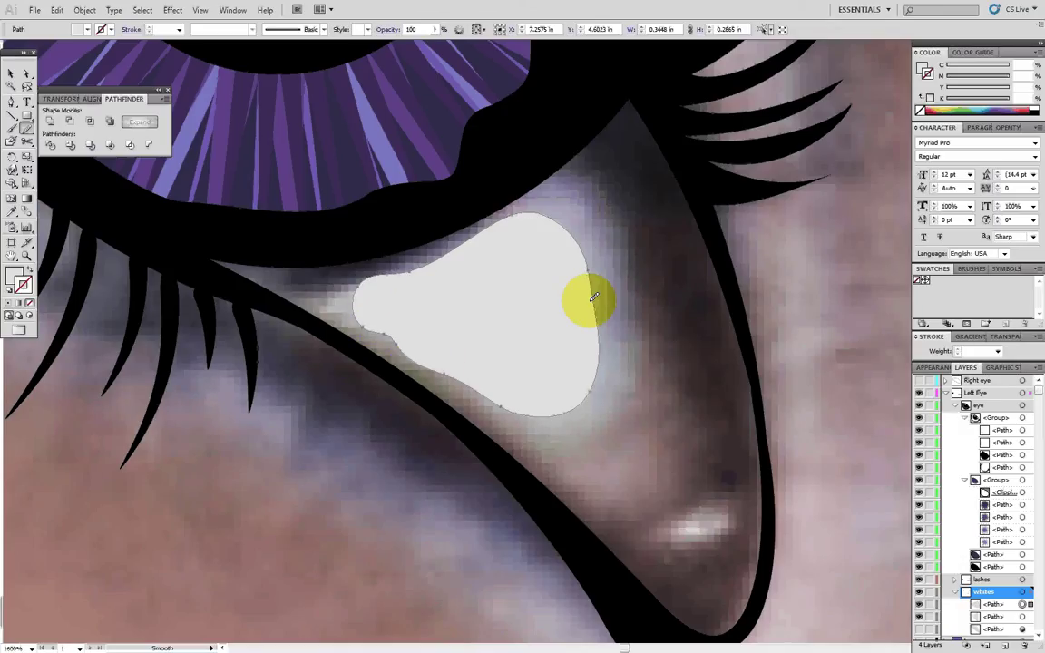
mouse_move(605, 399)
left_mouse_down()
mouse_move(579, 438)
mouse_move(519, 410)
mouse_move(560, 412)
mouse_move(597, 368)
mouse_move(588, 285)
mouse_move(597, 378)
mouse_move(612, 403)
left_mouse_up()
key("v")
left_click(623, 443)
- Paint a short light grey highlight over the bright spot in the tear duct with the Blob Brush
scroll(634, 422, "down", 4)
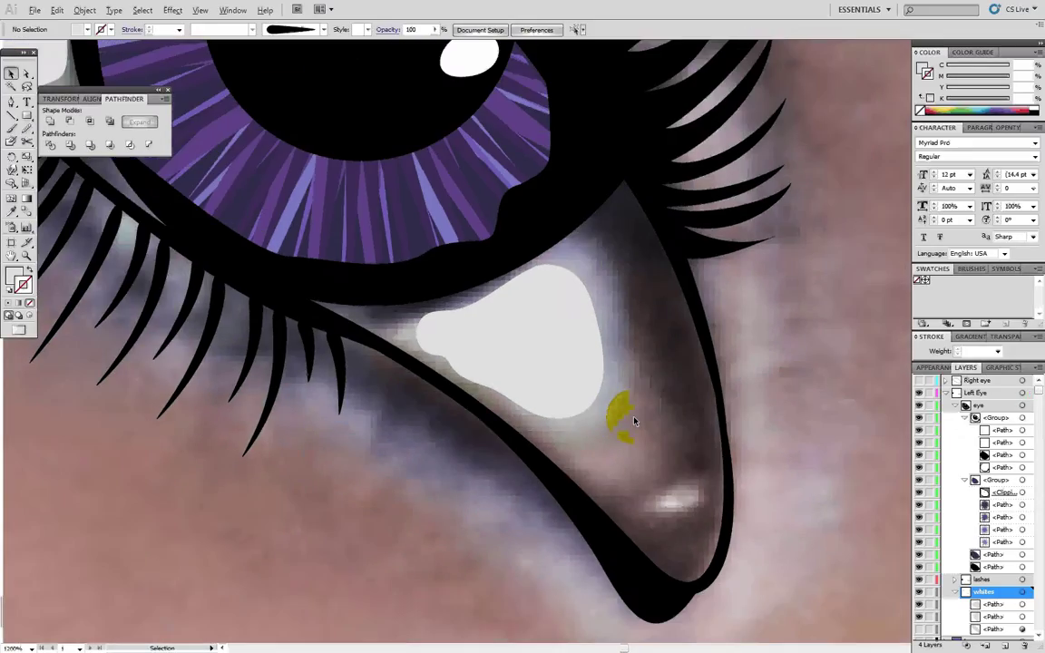
scroll(645, 461, "up", 6)
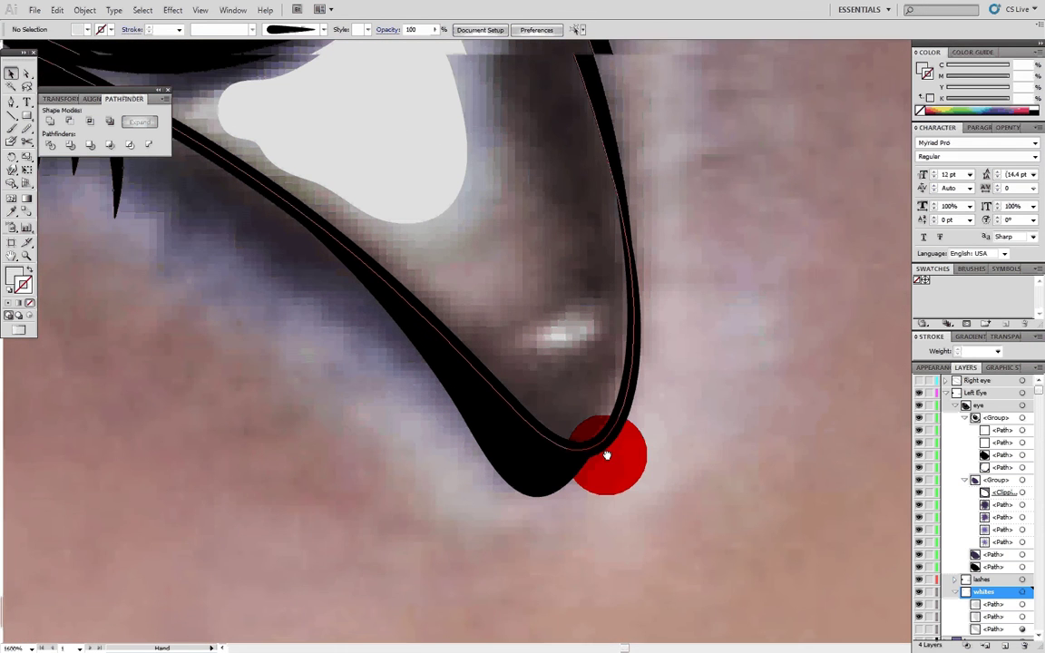
left_click_drag(607, 454, 601, 490)
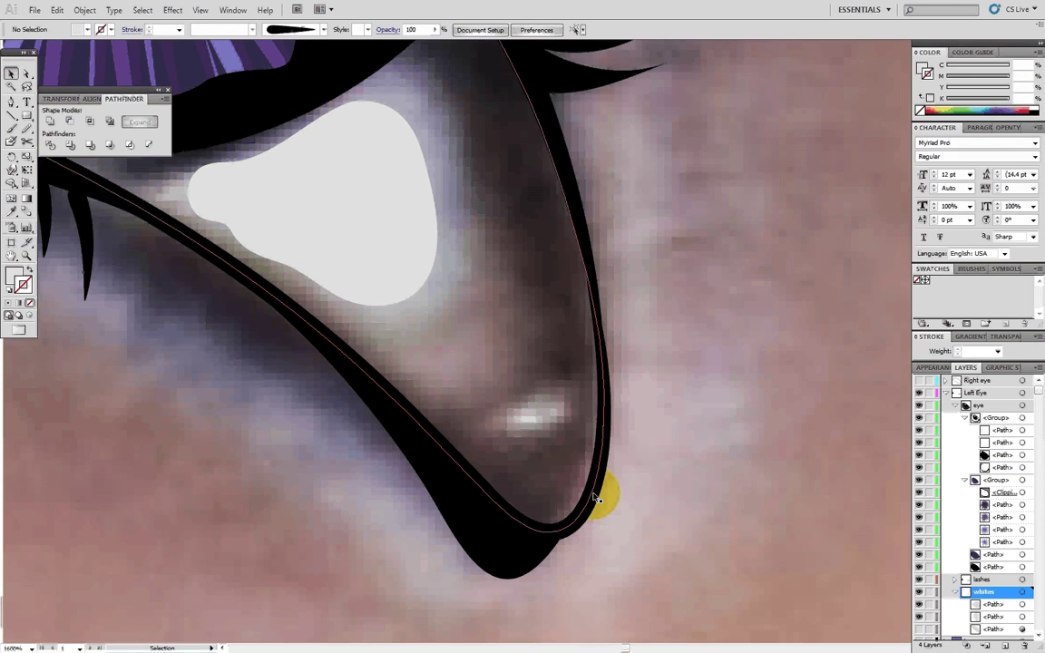
left_click(15, 143)
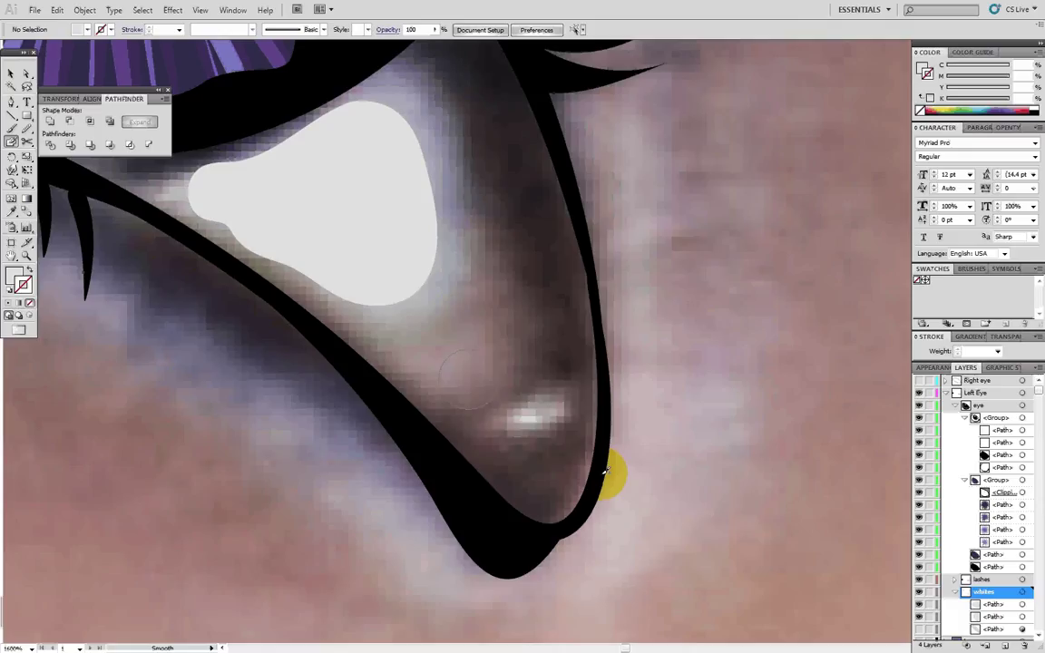
left_click(544, 413)
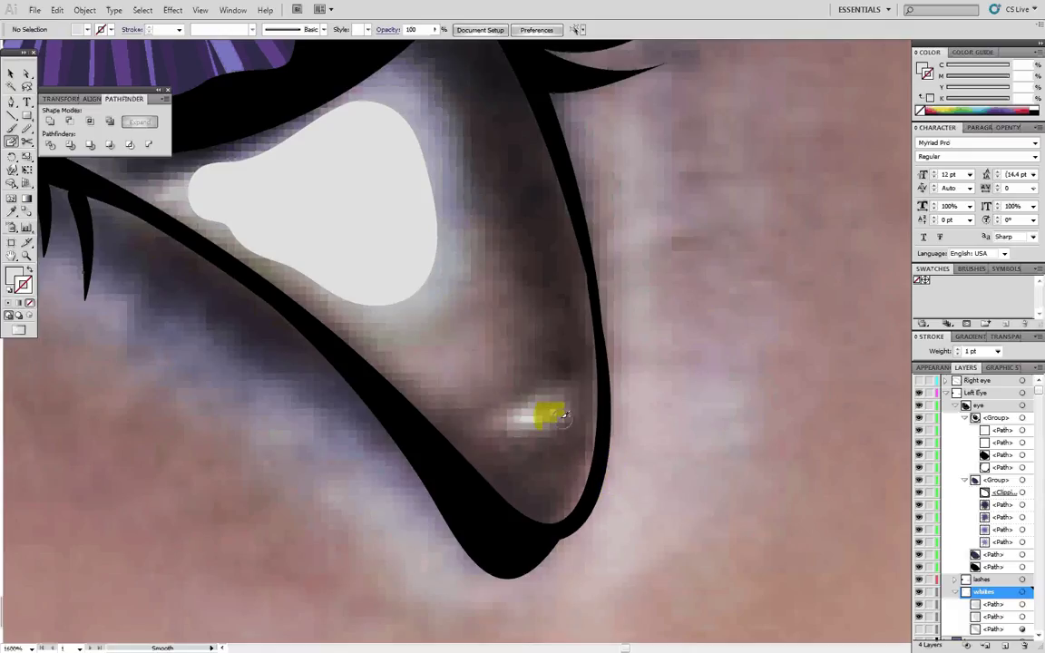
left_click_drag(559, 404, 505, 425)
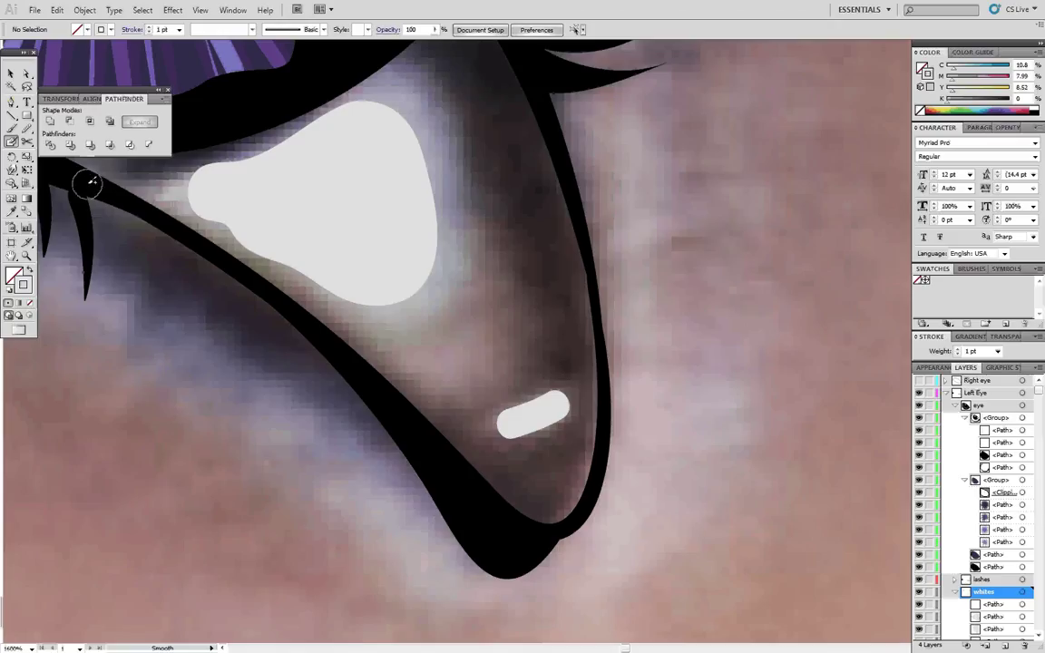
- Select the tear-duct highlight, smooth its ends and edges with the Smooth tool, and deselect it
left_click(20, 116)
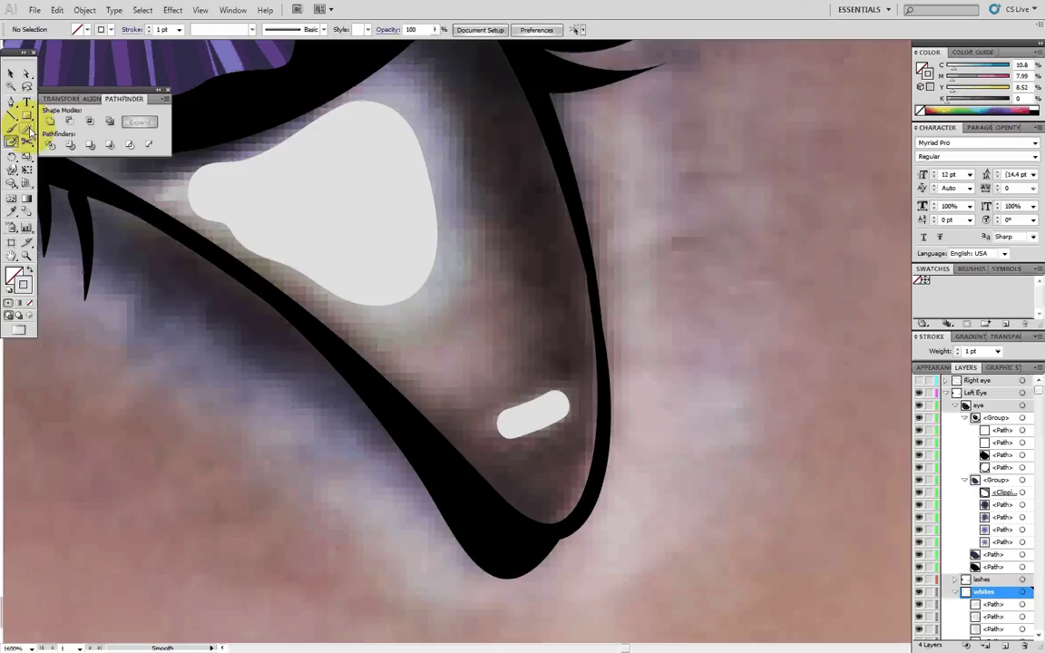
left_click(27, 129)
left_click_drag(510, 422, 535, 410)
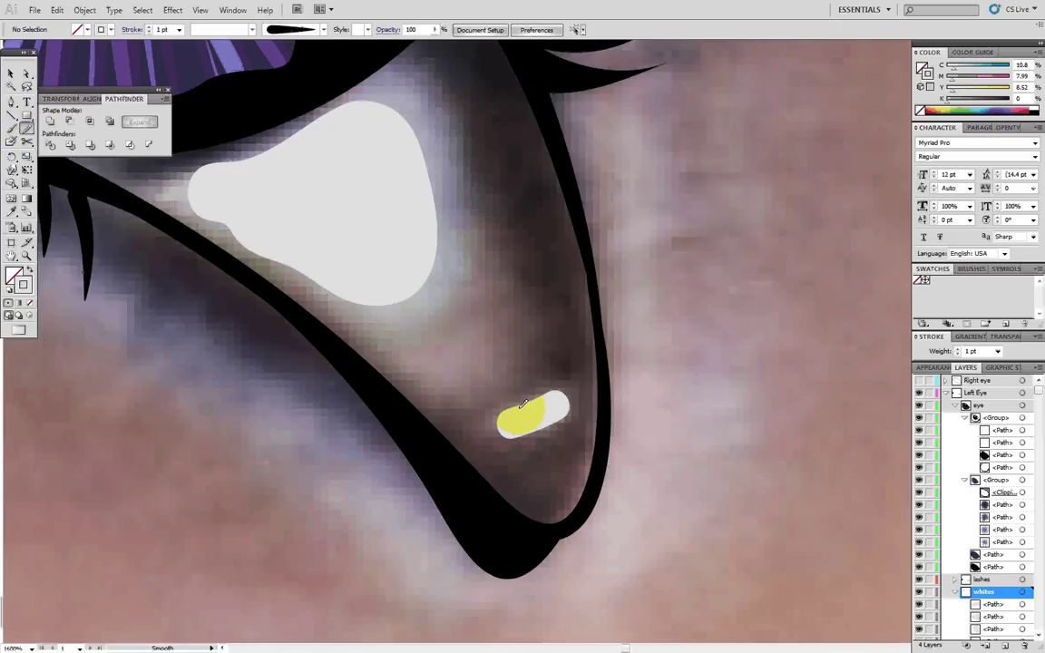
left_click(1022, 604)
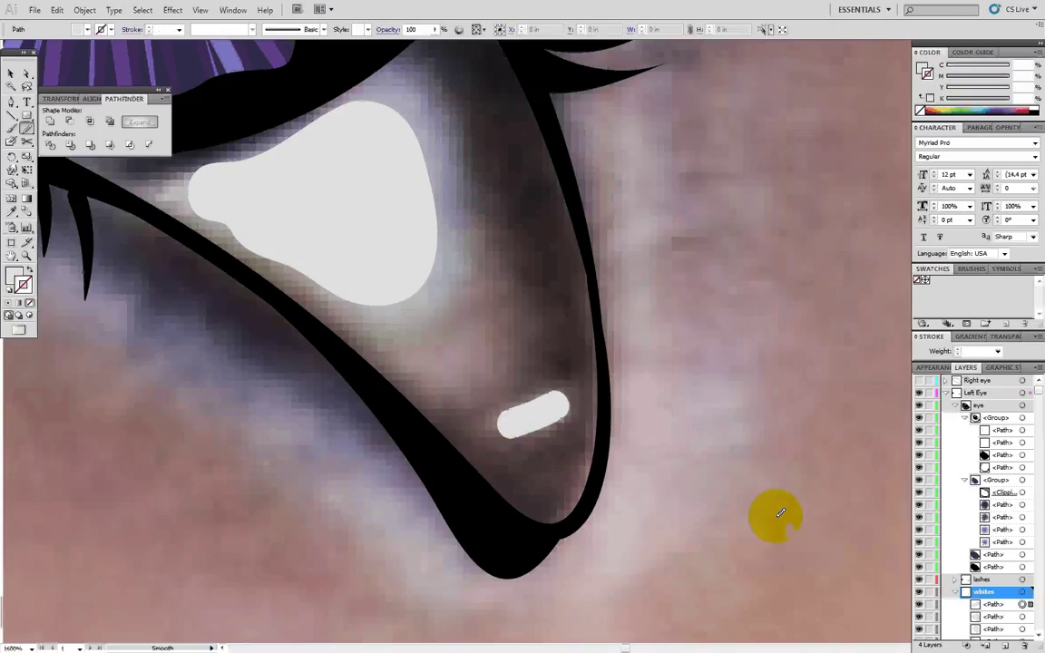
left_click_drag(506, 425, 540, 410)
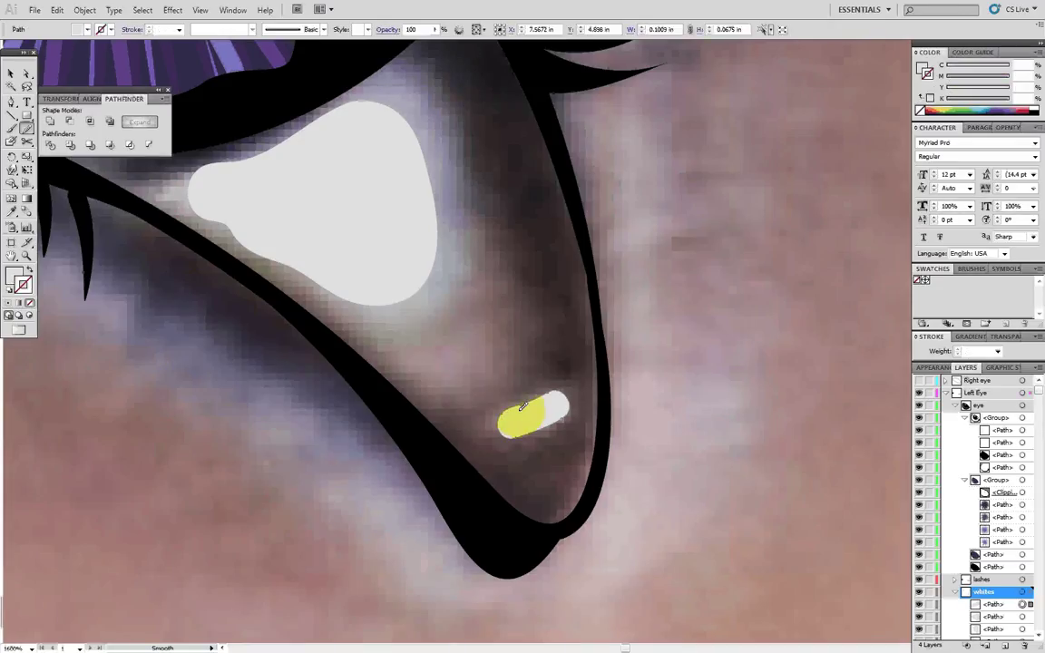
mouse_move(526, 431)
left_mouse_down()
mouse_move(568, 392)
mouse_move(526, 394)
mouse_move(558, 396)
left_mouse_up()
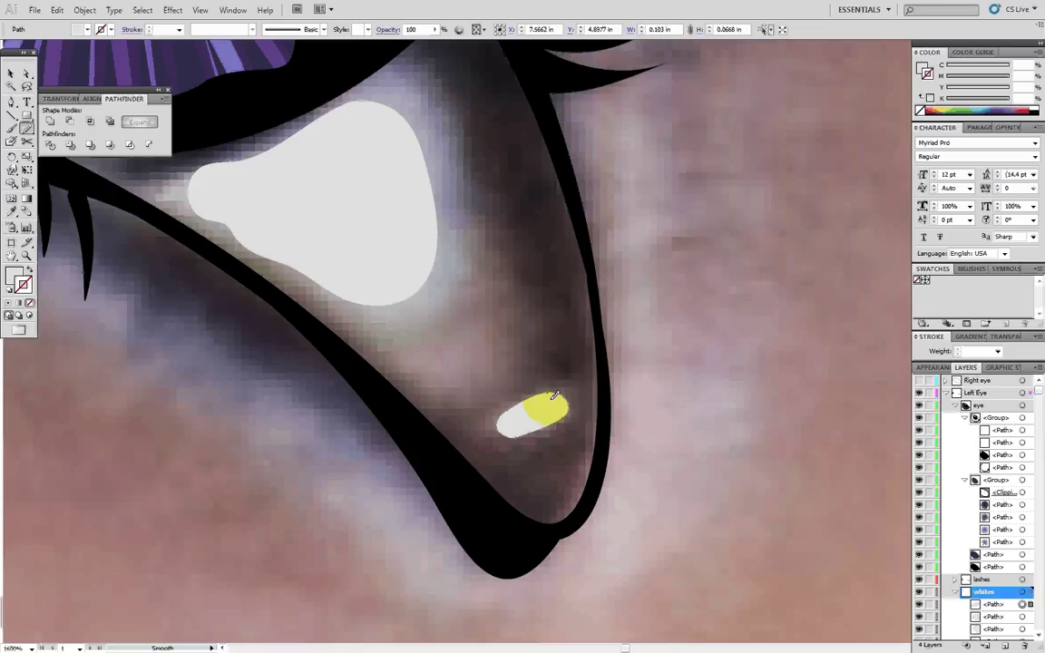
left_click_drag(518, 440, 574, 412)
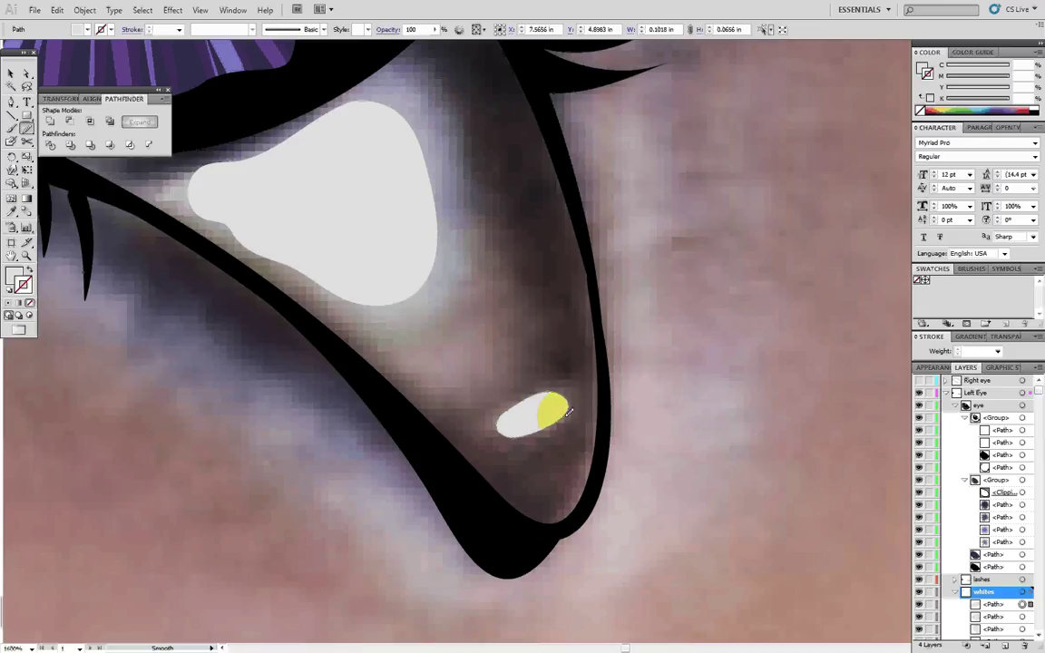
left_click(674, 408, "ctrl")
left_click(674, 411)
- Show the purple bg layer behind the left eye and expand the whites sublayer to list its paths
key("ctrl+0")
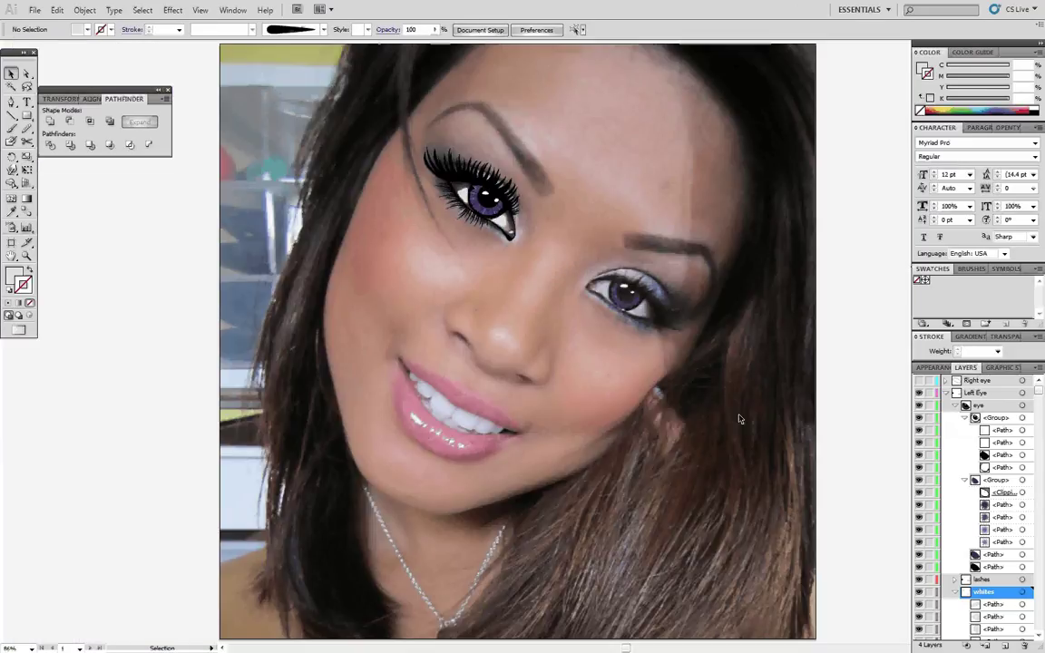
scroll(503, 223, "up", 1)
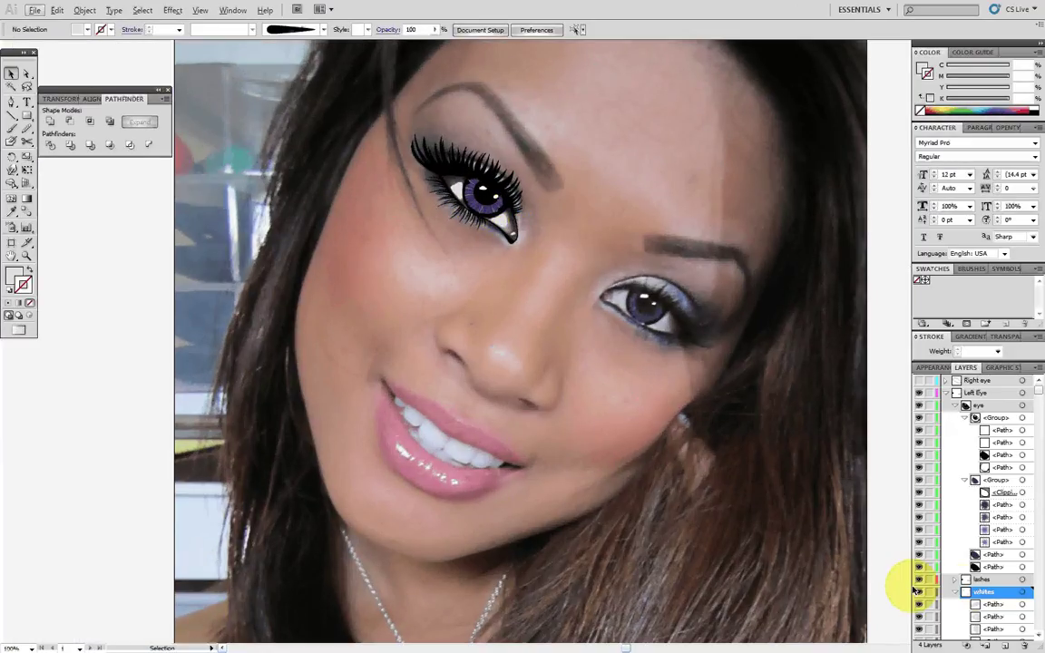
left_click(955, 591)
left_click(919, 604)
scroll(458, 217, "up", 10)
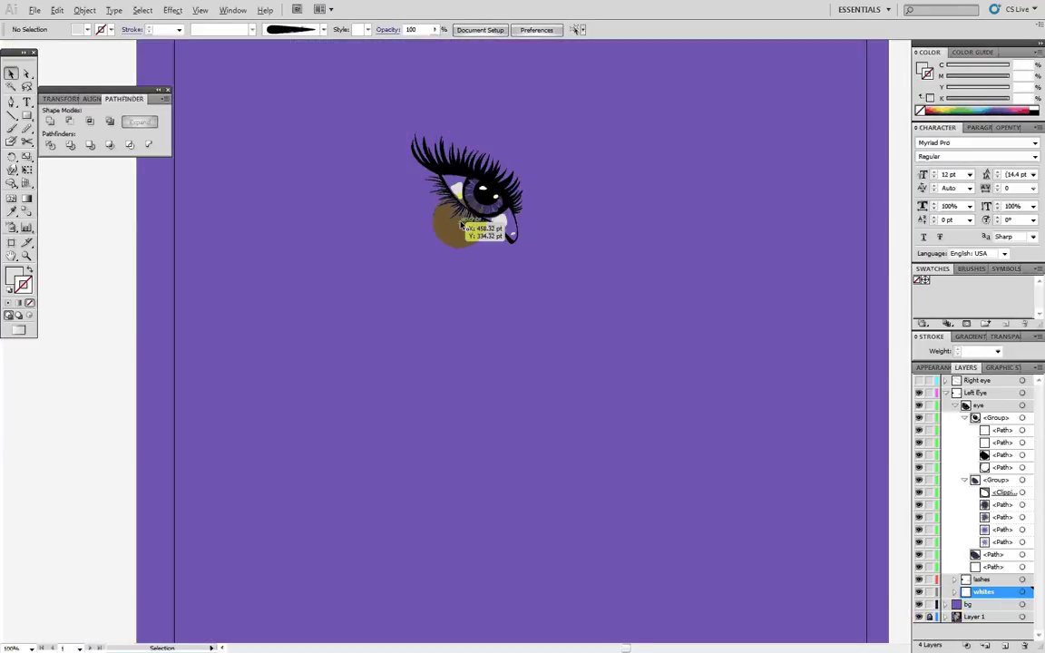
left_click(954, 591)
scroll(952, 603, "down", 1)
left_click_drag(646, 375, 746, 356)
- Set the fill of the tear-duct highlight to pure white and deselect it
left_click(1023, 572)
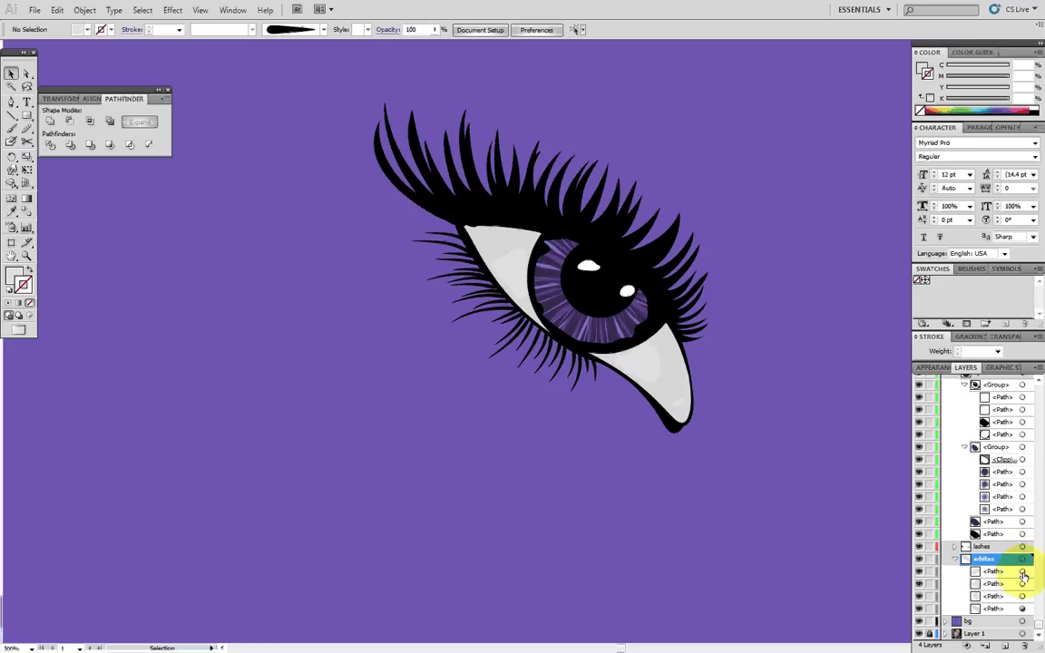
double_click(17, 277)
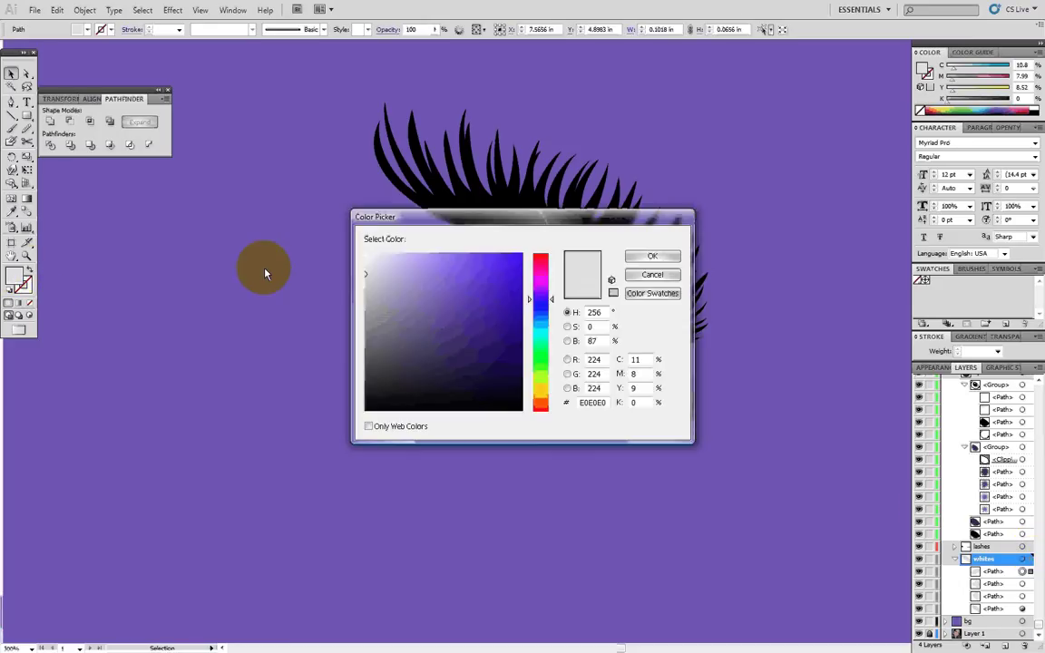
left_click_drag(370, 270, 361, 246)
left_click(658, 256)
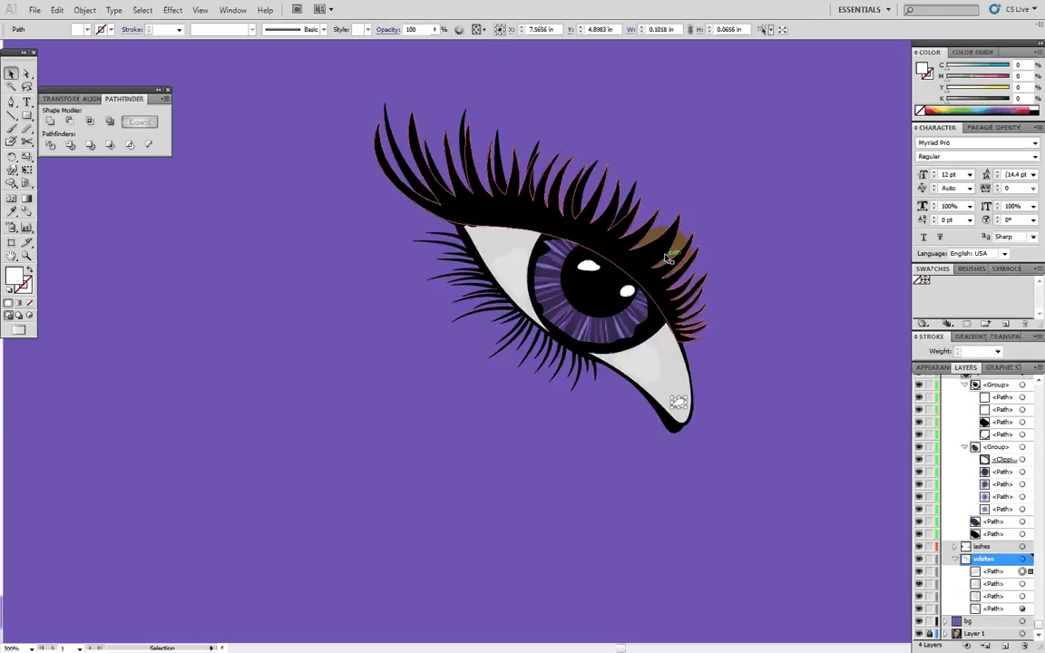
left_click(767, 388)
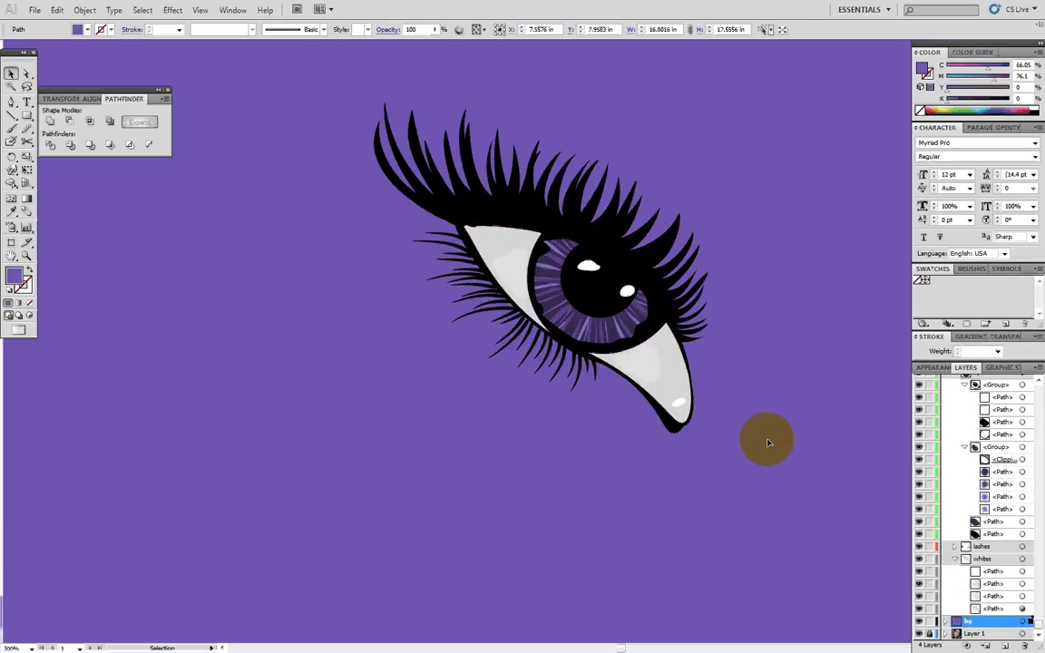
- Set the fill of the tear-duct highlight to the very light grey F4F4F4
left_click(685, 402)
double_click(15, 276)
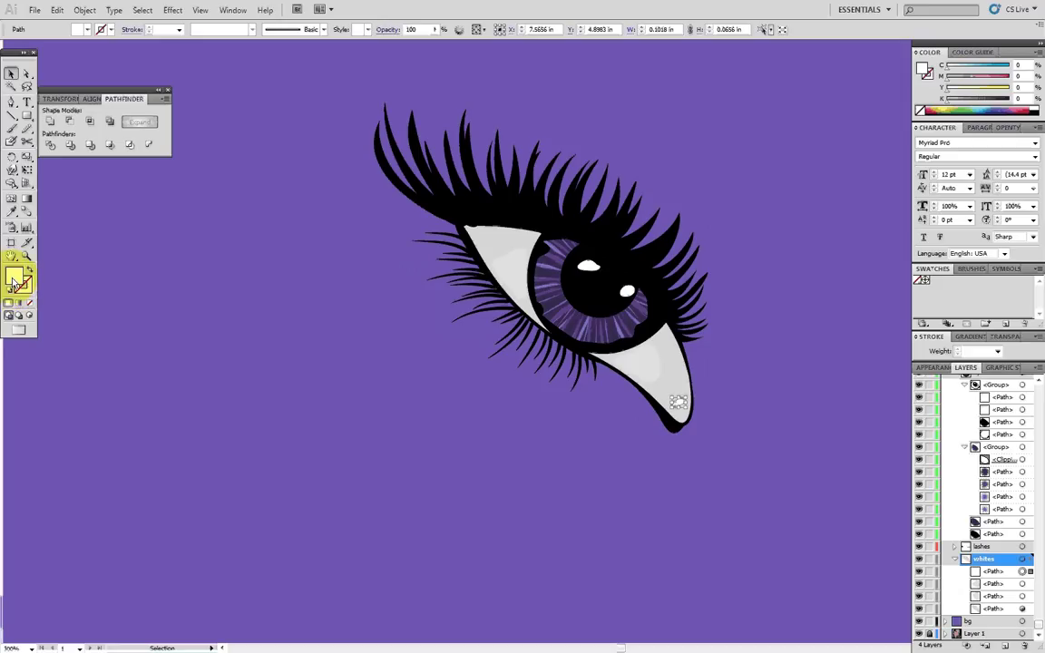
left_click(364, 259)
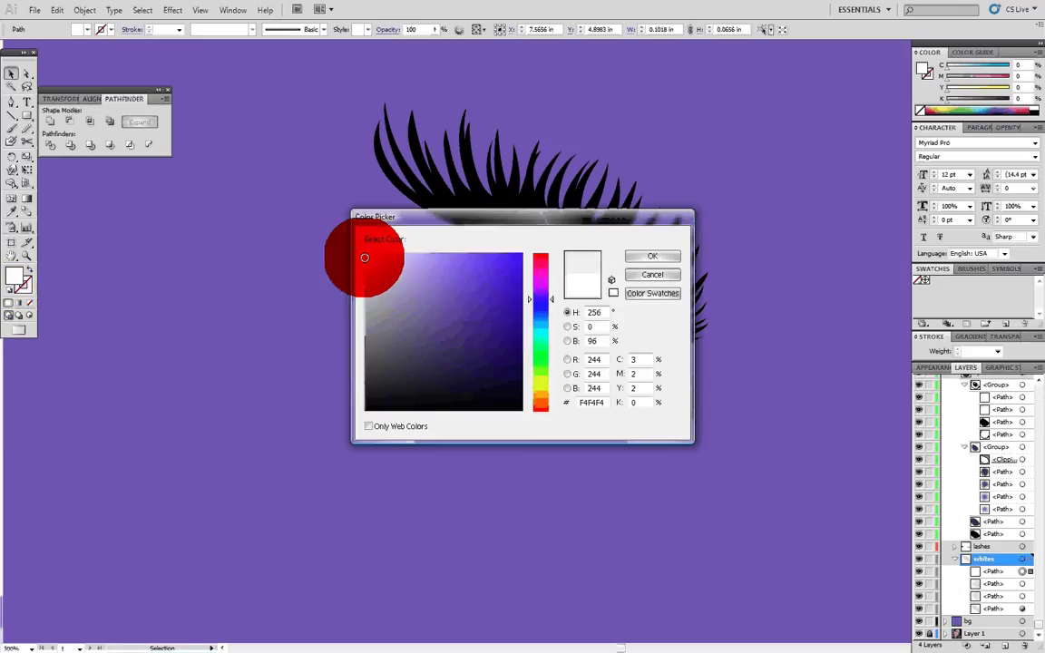
left_click(651, 260)
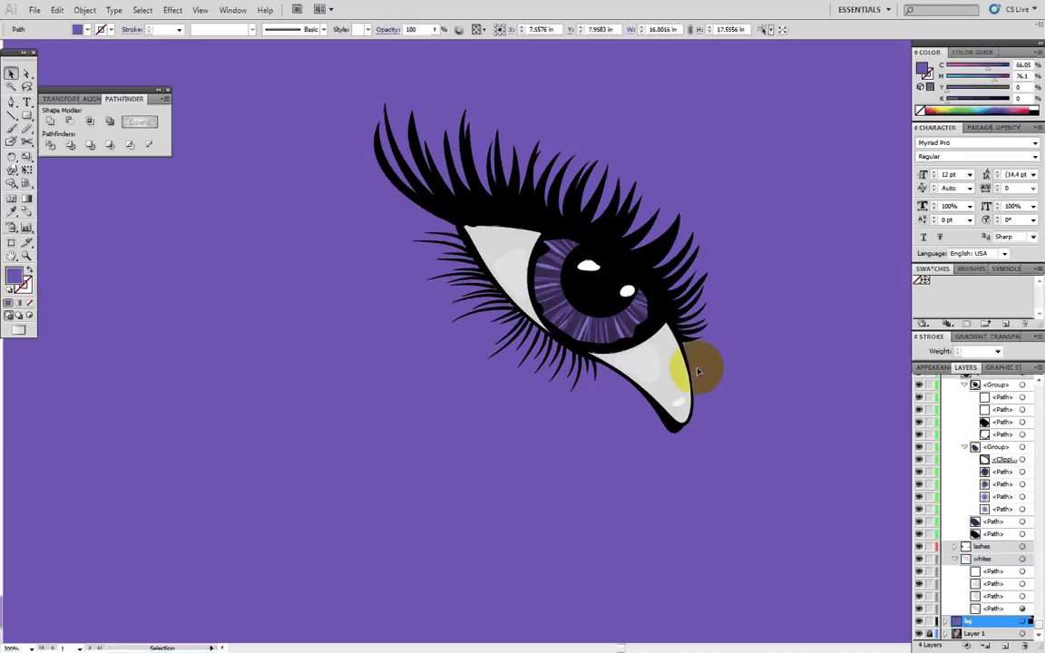
- Lighten the fill of the inner eye-white highlight to C 4.78, M 3.43, Y 3.43, K 0 and deselect it
left_click(640, 369)
left_click(646, 363)
double_click(14, 276)
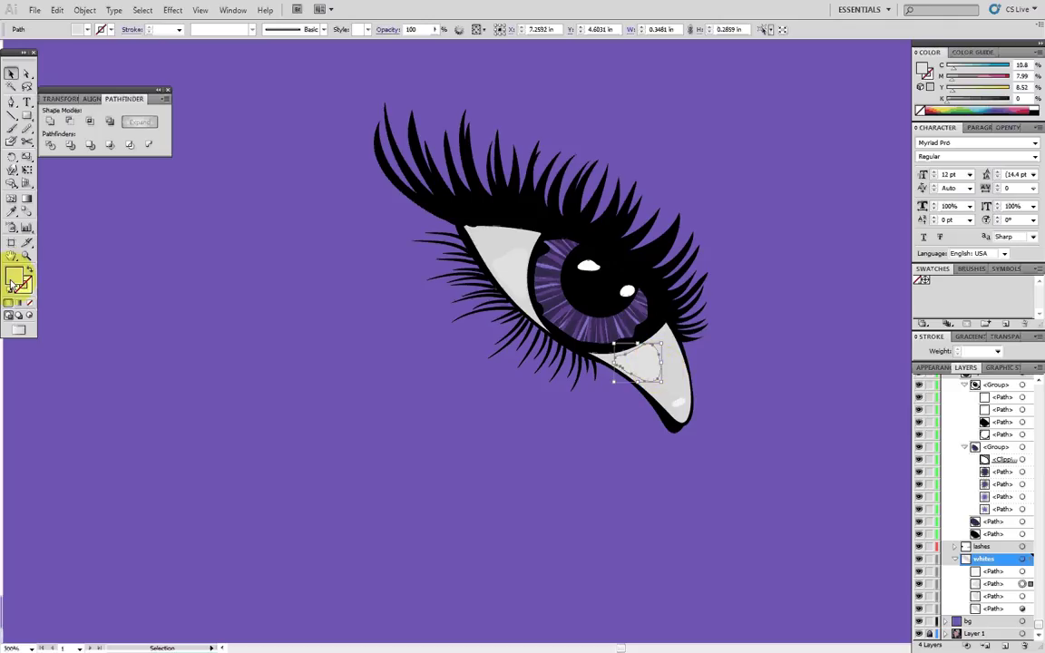
left_click_drag(367, 264, 362, 264)
left_click(652, 256)
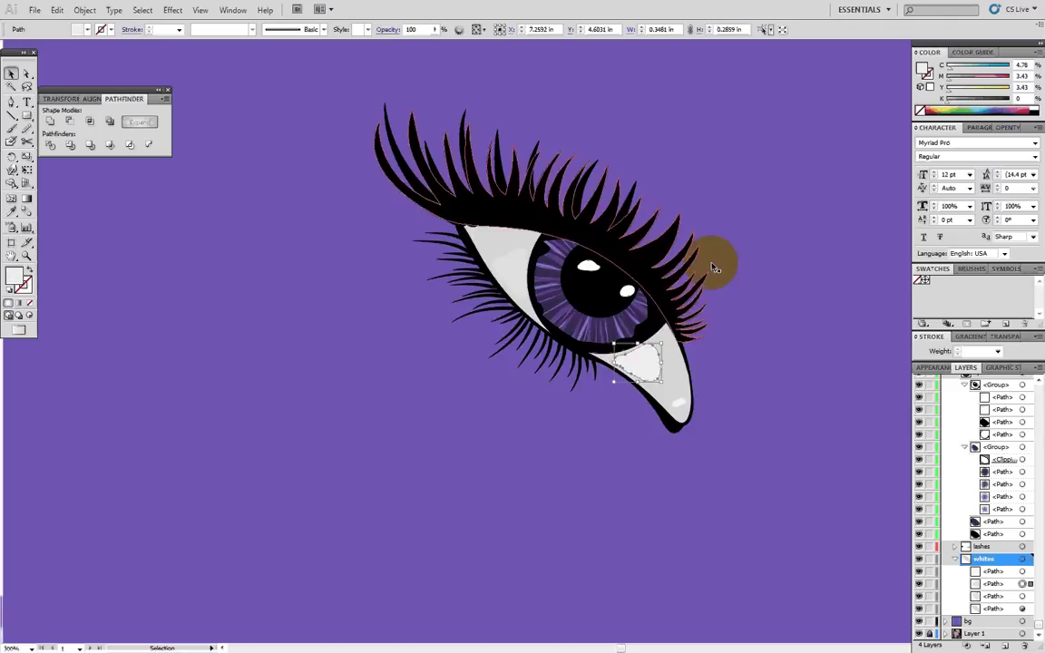
left_click(867, 301)
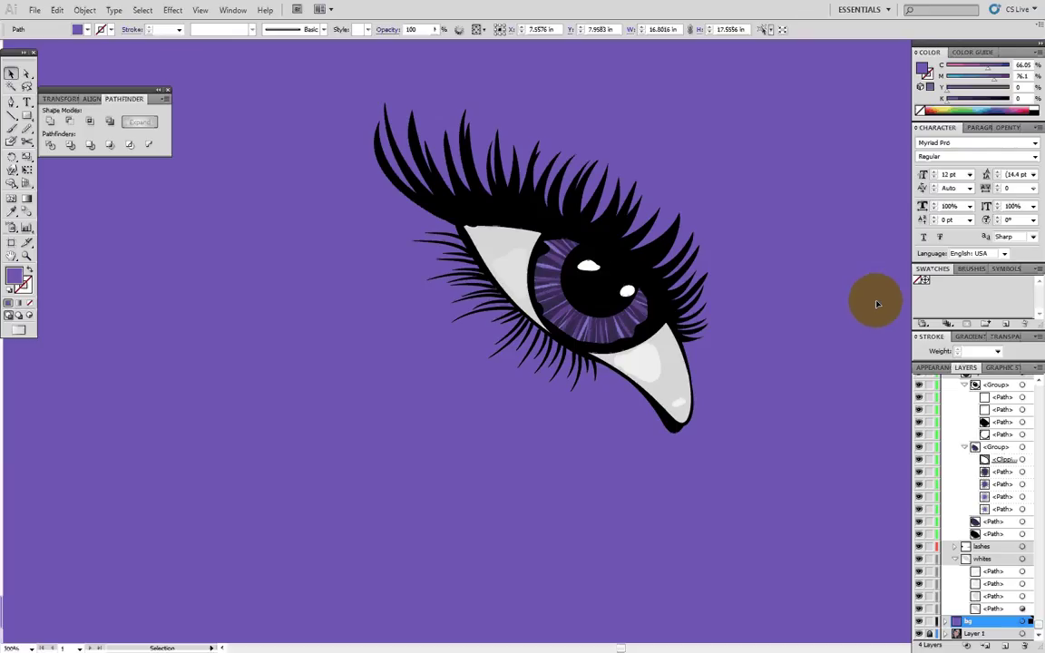
- Hide the bg layer to reveal the photo, and collapse the eye and whites sublayers
left_click(919, 622)
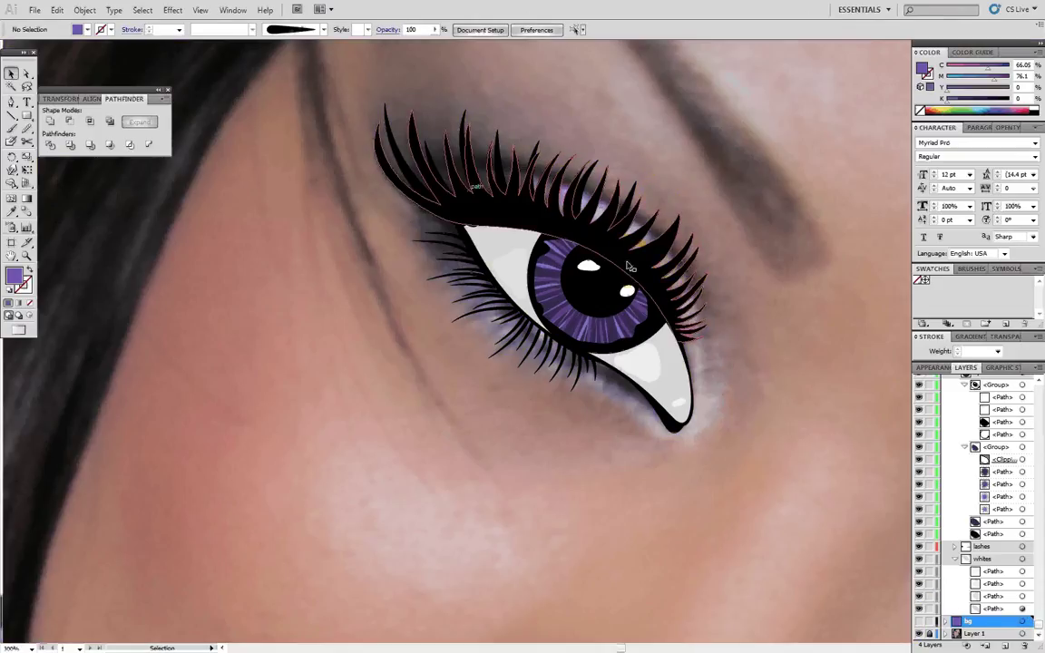
scroll(998, 521, "up", 1)
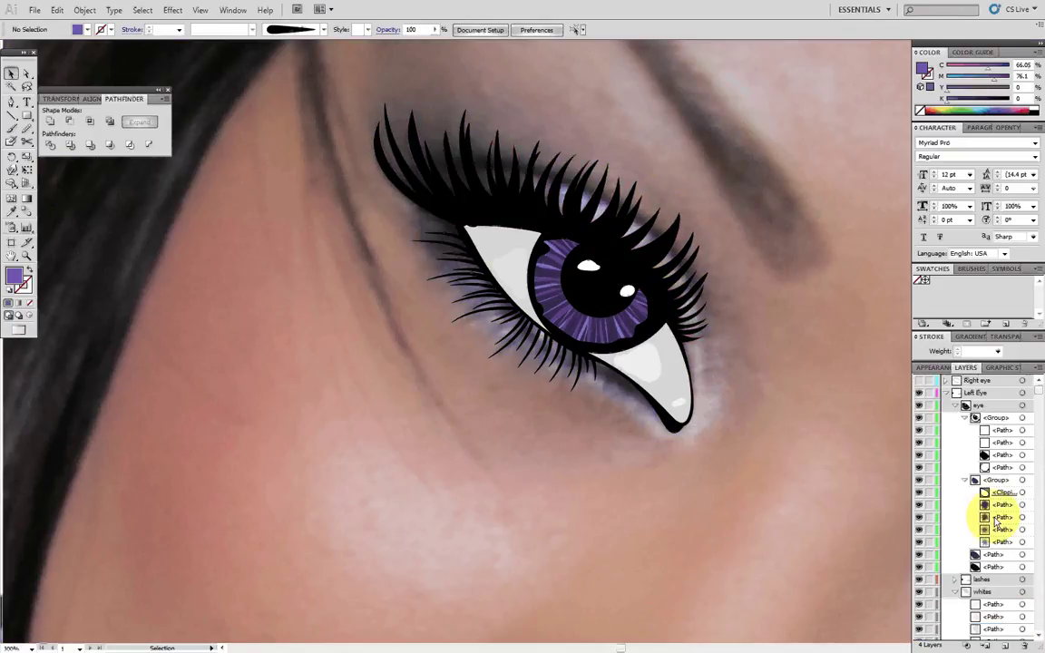
left_click(956, 405)
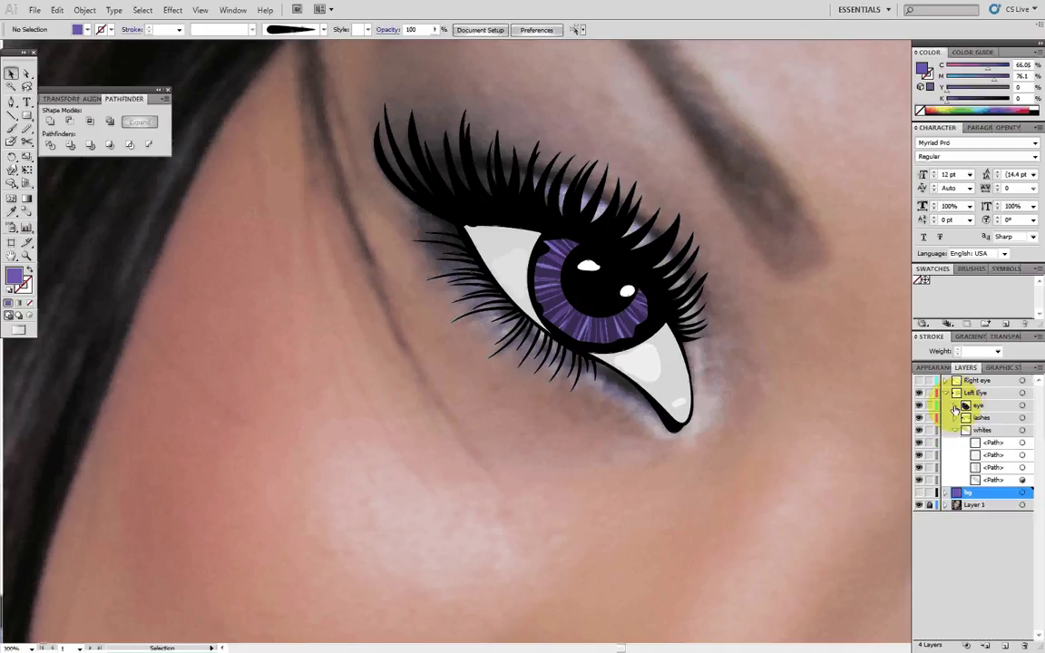
left_click(955, 430)
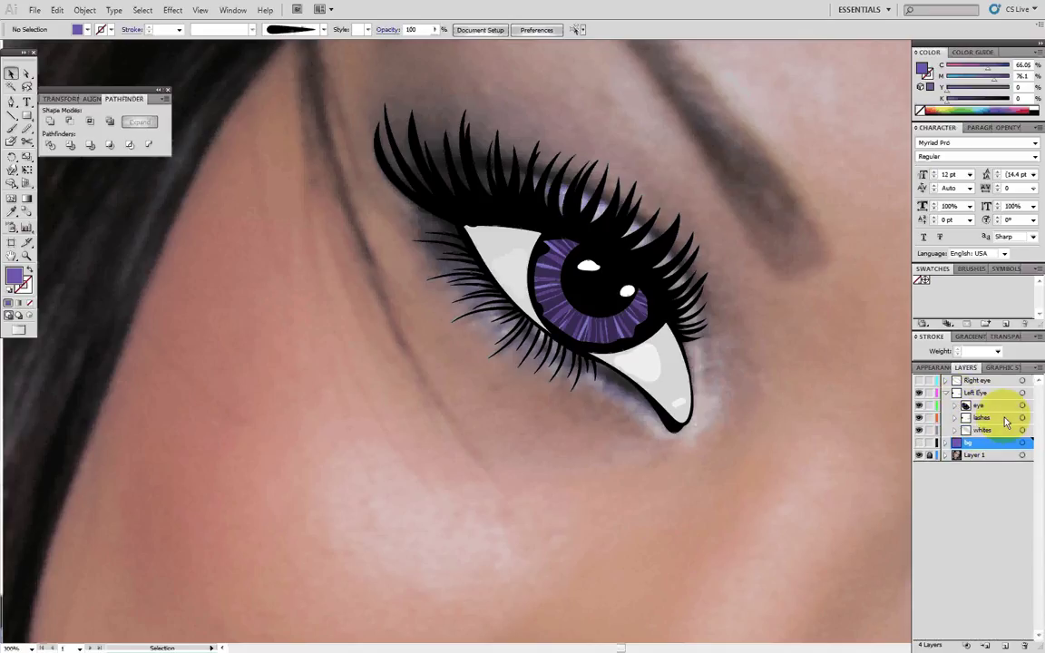
- Hide all upper and lower lash objects in the lashes sublayer, keeping only the eye outline group and path shown
left_click(1023, 417)
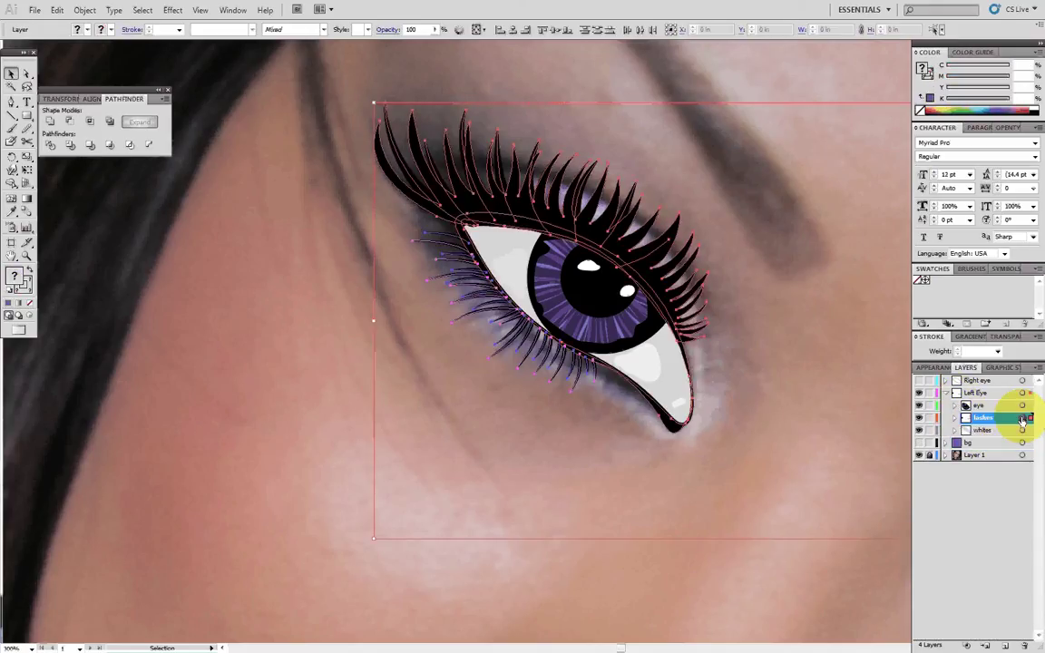
left_click(954, 419)
left_click_drag(919, 431, 921, 564)
left_click(921, 594)
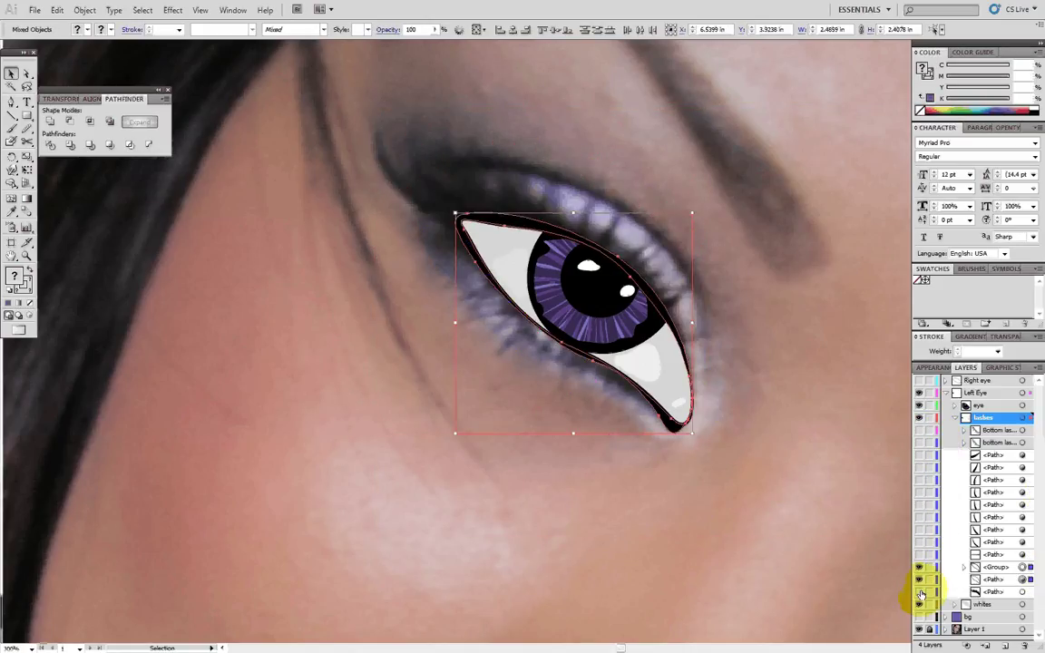
left_click(814, 429)
- Trace the upper eyelid crease above the left eye with the Pen tool, curving from the inner corner to the outer corner
scroll(663, 273, "up", 2)
left_click_drag(665, 275, 611, 410)
scroll(633, 423, "down", 2)
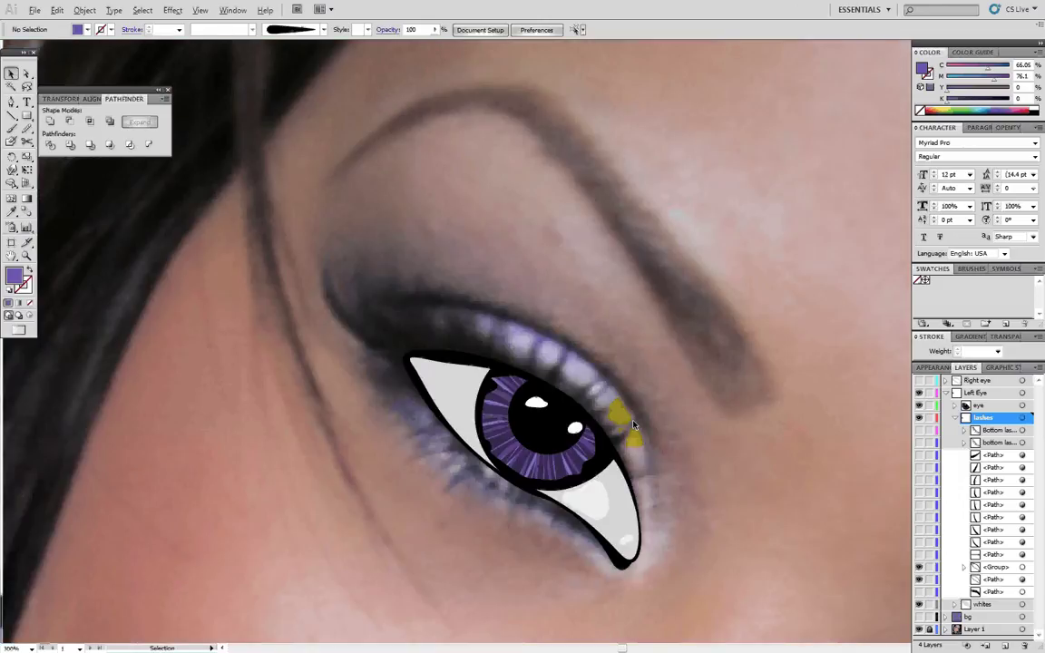
scroll(633, 425, "left", 2)
key("p")
left_click(751, 513)
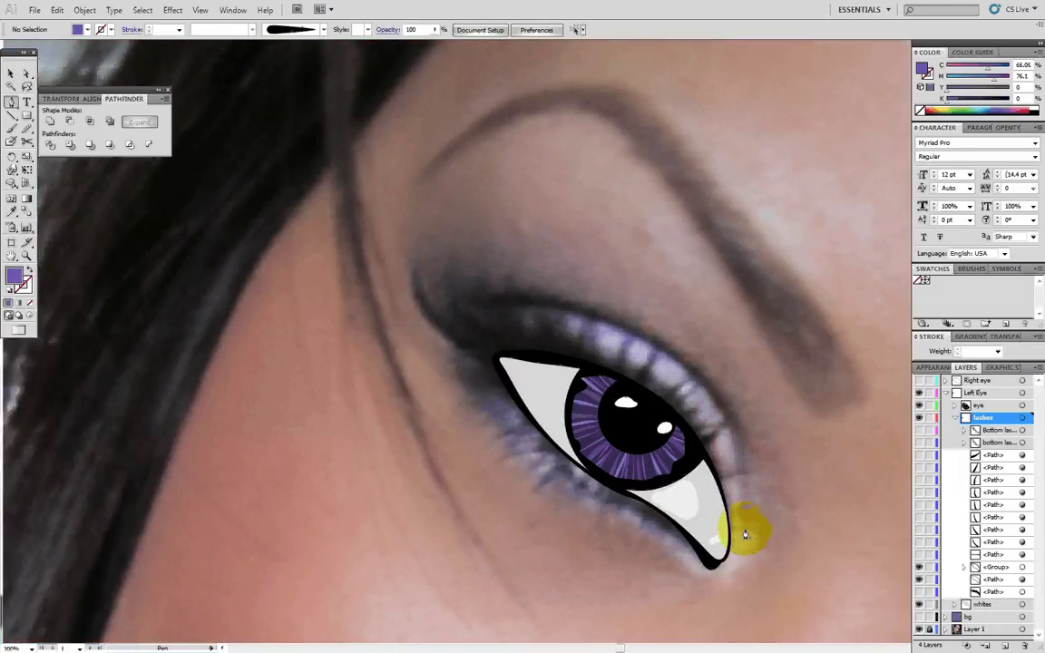
left_click_drag(743, 528, 743, 414)
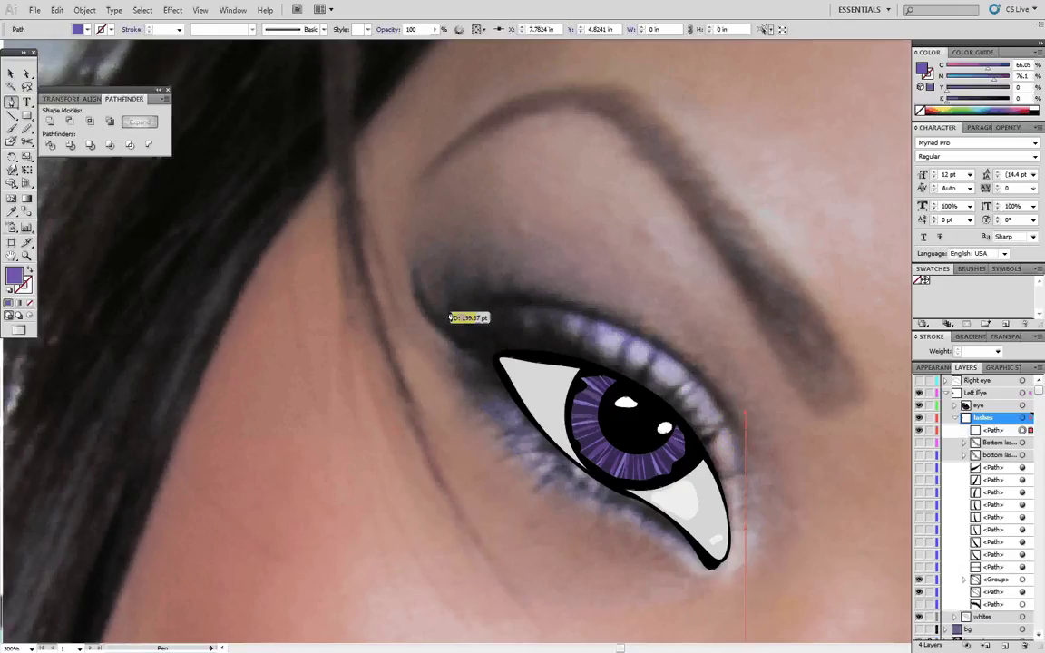
left_click_drag(454, 304, 249, 341)
left_click_drag(737, 388, 769, 417)
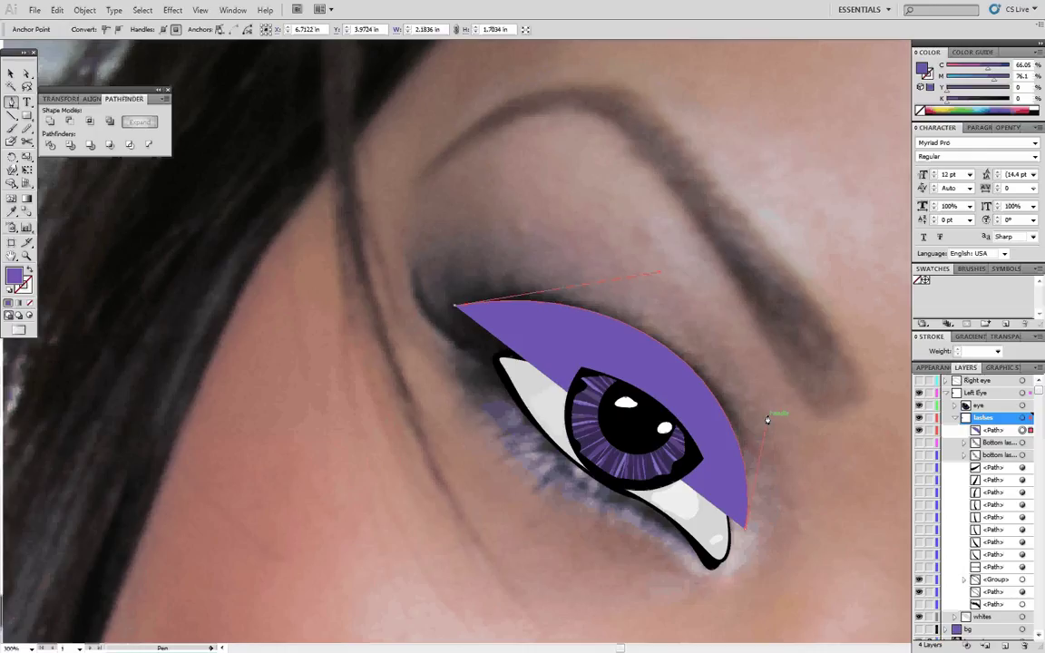
- Give the crease path no fill and the default black 1 pt stroke
left_click(12, 272)
left_click(10, 290)
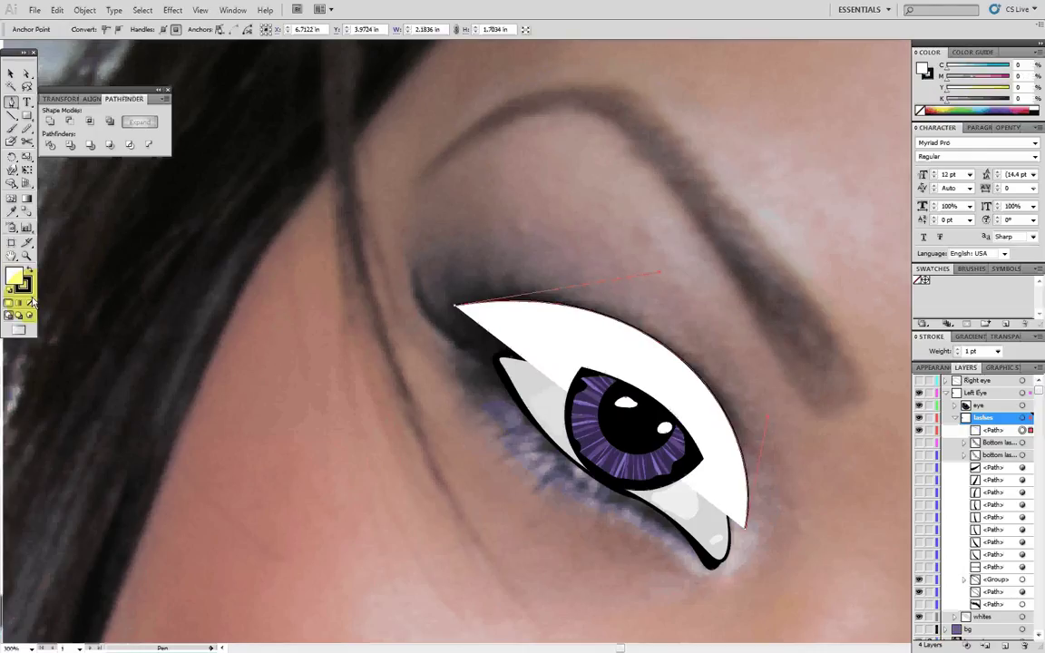
left_click(30, 303)
left_click(25, 287)
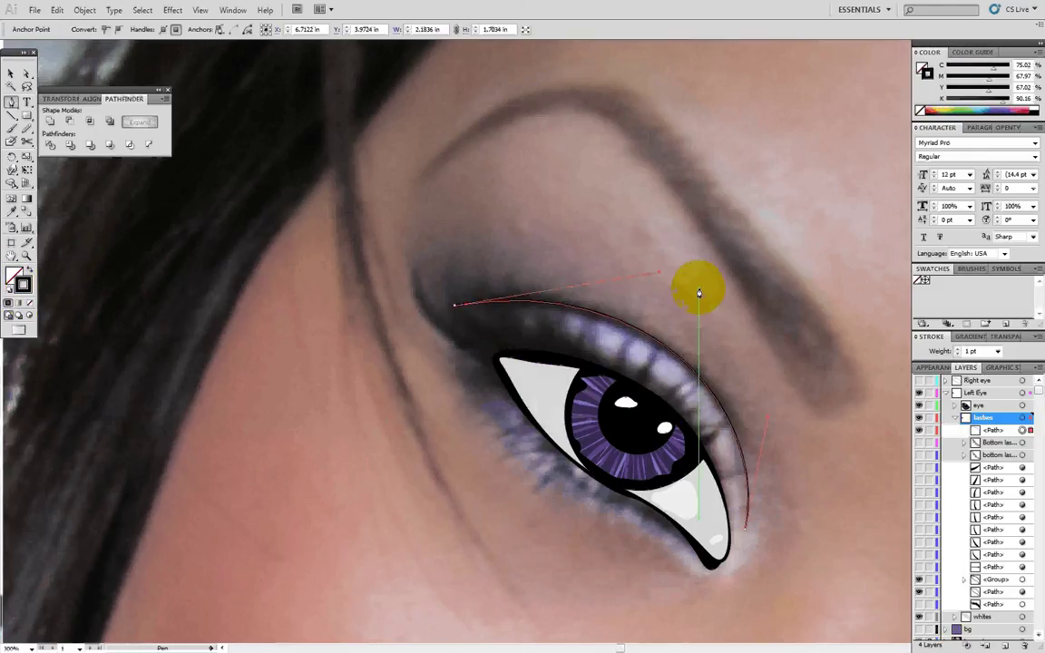
- Select the crease path and apply the tapered Art Brush 1 to its stroke
key("v")
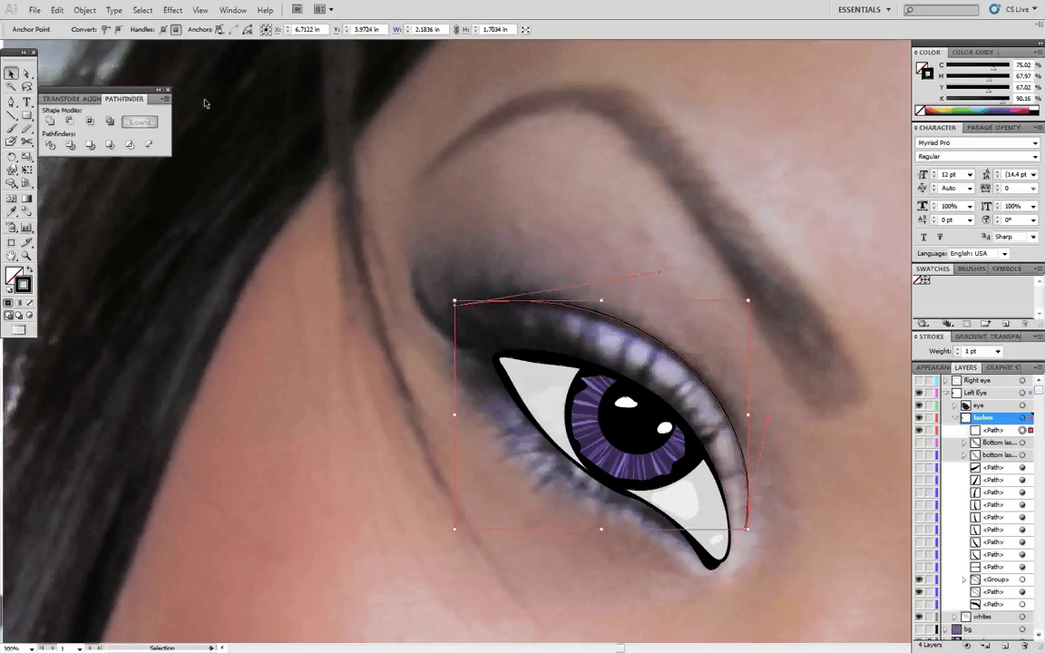
left_click(133, 98)
left_click(15, 157)
left_click(11, 142)
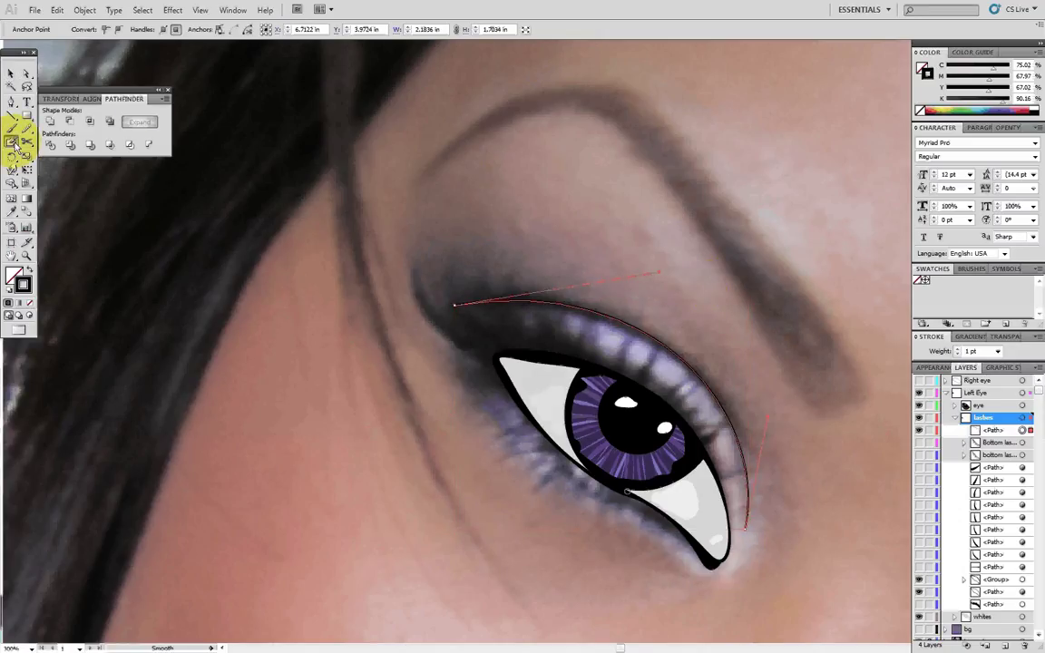
left_click(1022, 431)
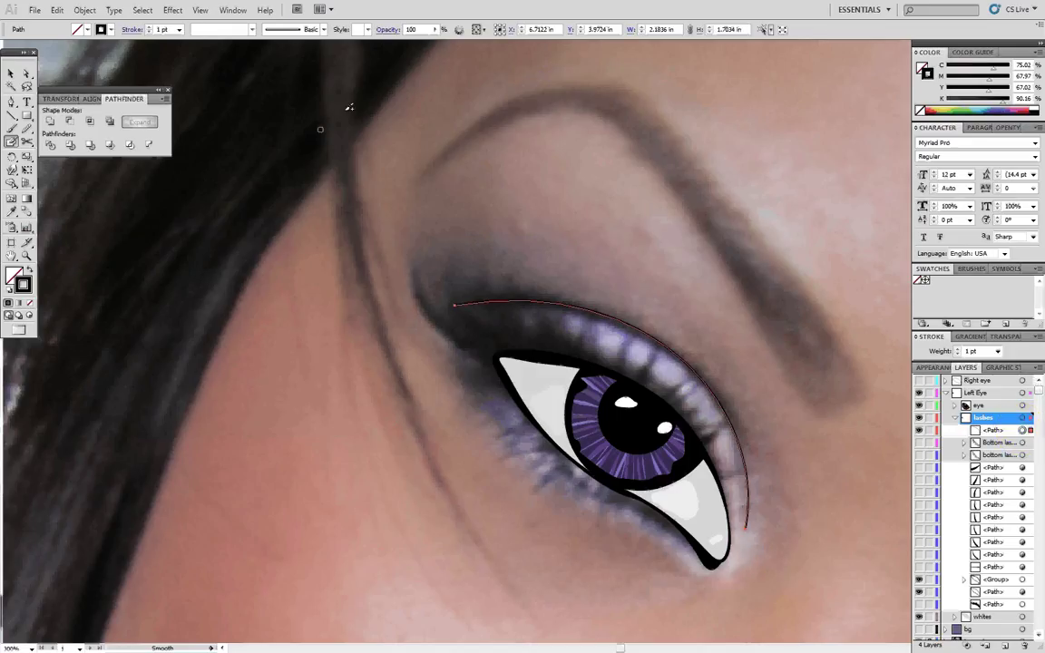
left_click(323, 29)
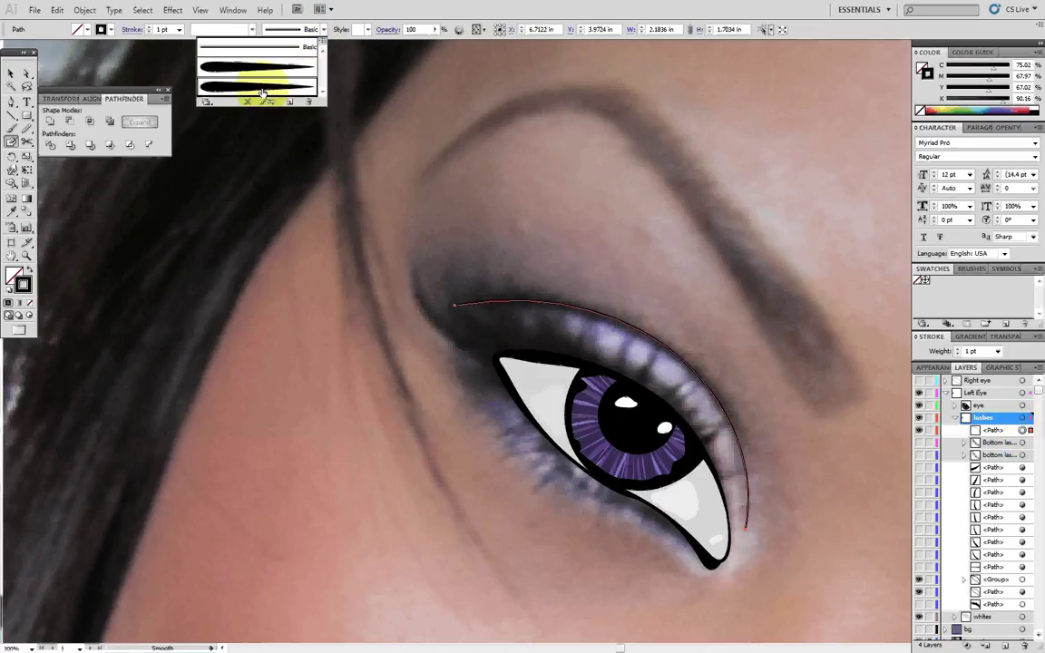
left_click(262, 71)
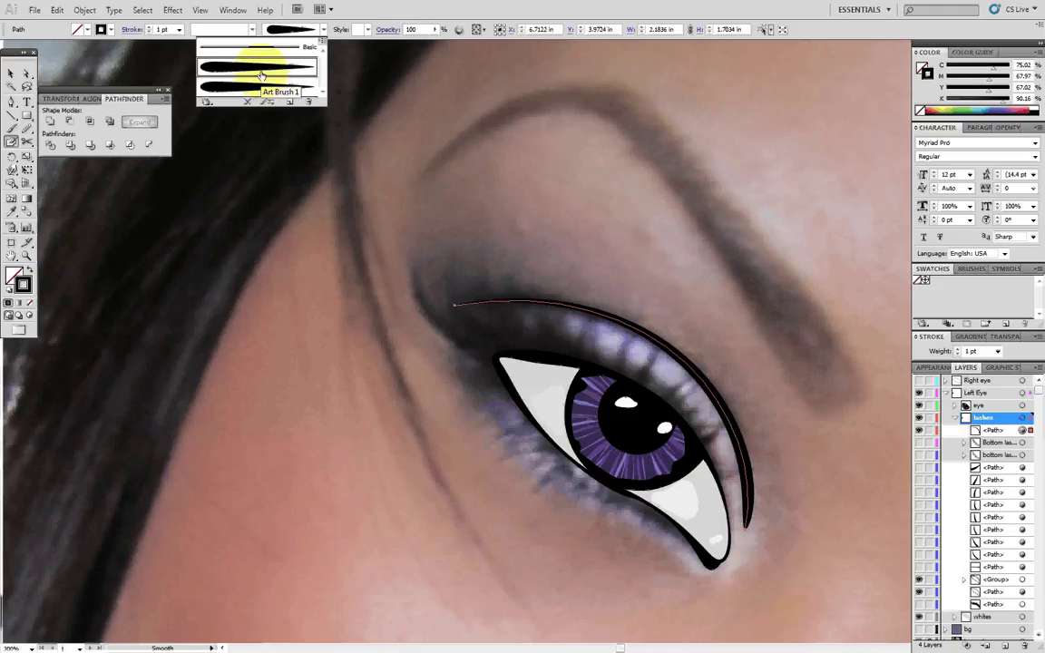
- Set the direction of Art Brush 1 to left-to-right and apply the change to the existing strokes
double_click(261, 71)
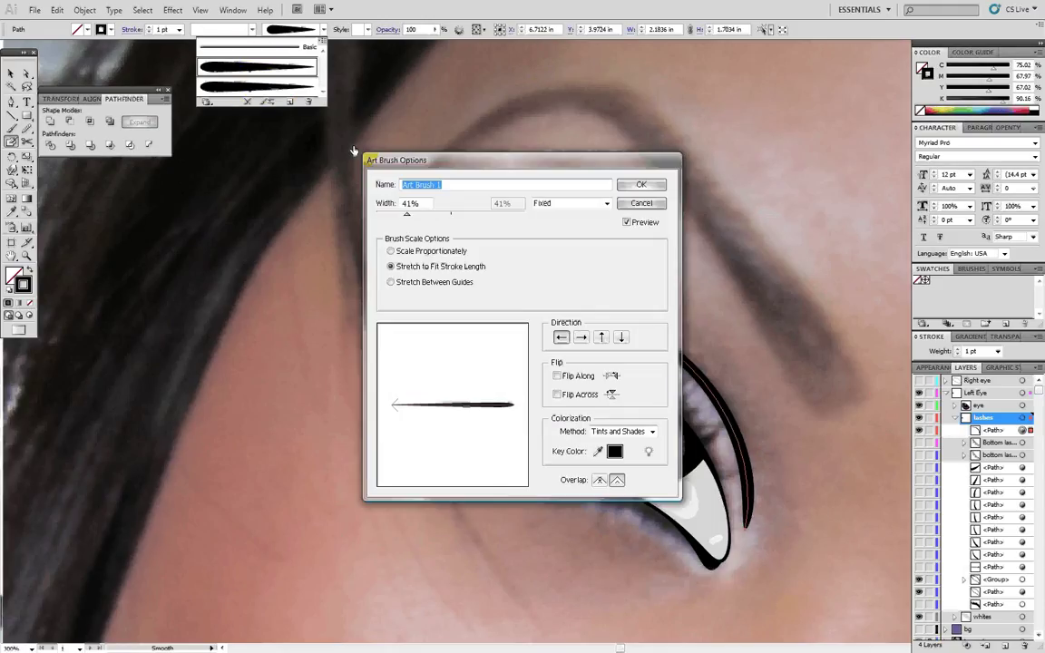
left_click(581, 336)
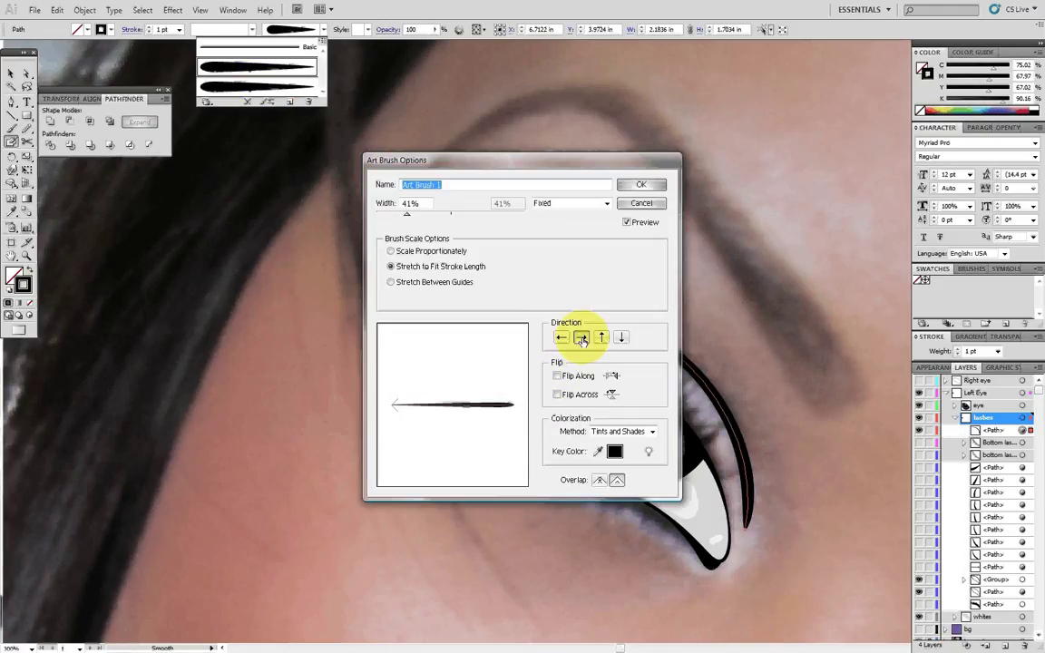
left_click(640, 185)
left_click(477, 352)
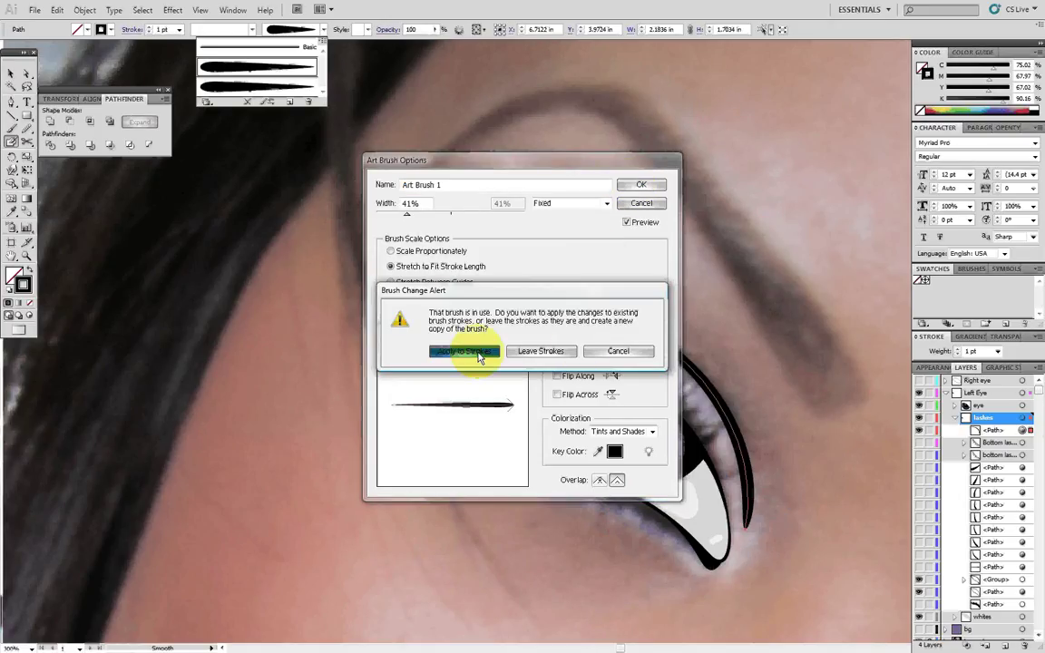
key("v")
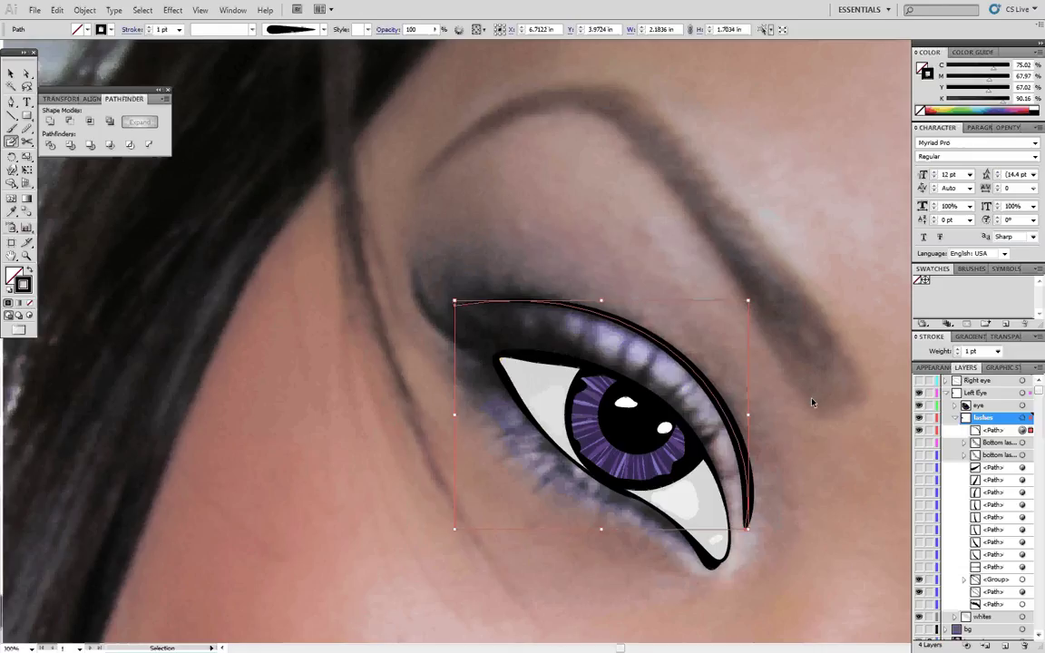
- Turn on Flip Along for Art Brush 1, apply it to the existing strokes, and deselect the crease line
left_click(287, 29)
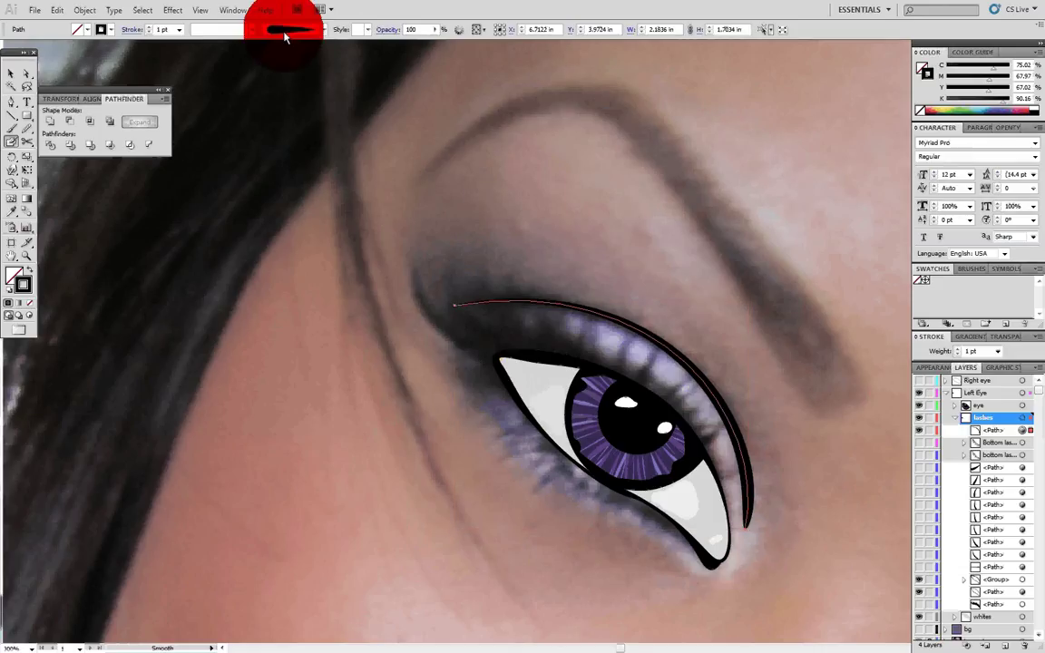
double_click(272, 69)
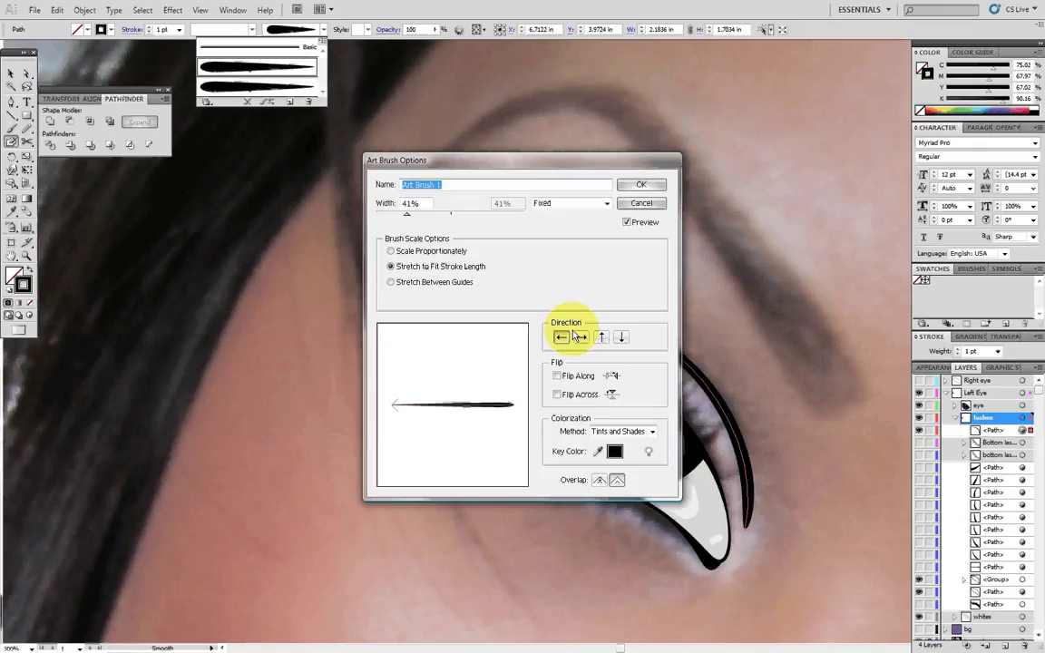
left_click(558, 378)
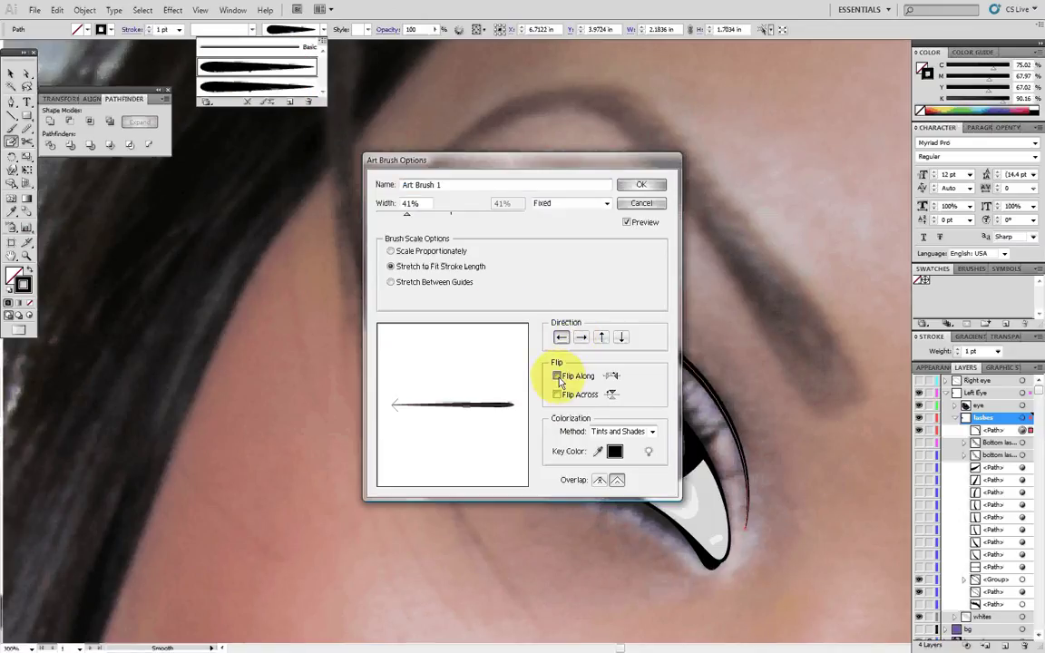
key("Return")
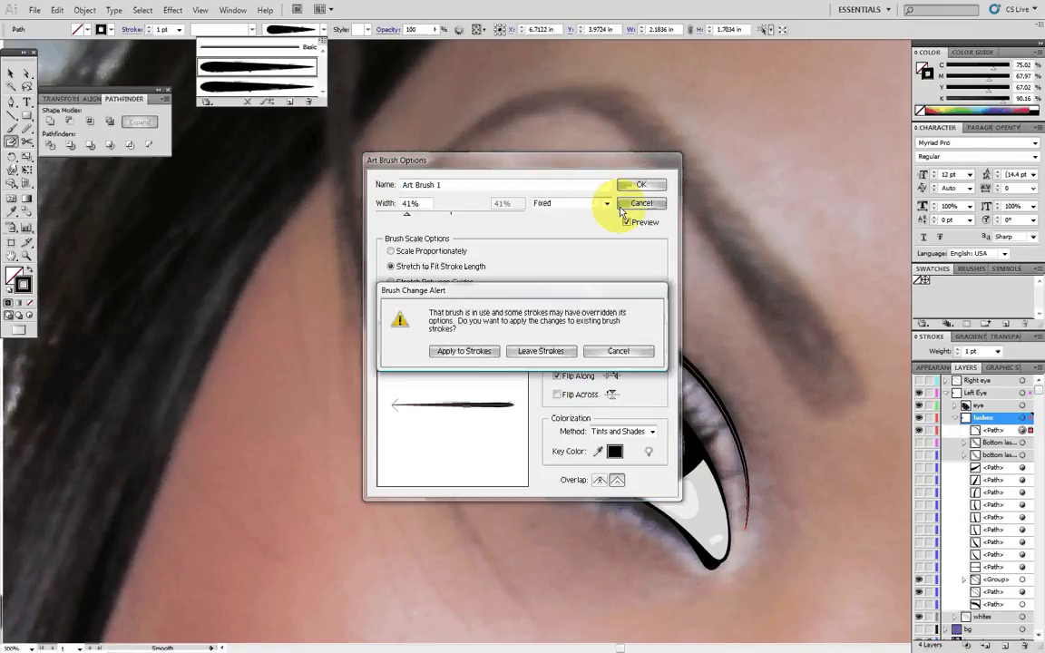
left_click(472, 353)
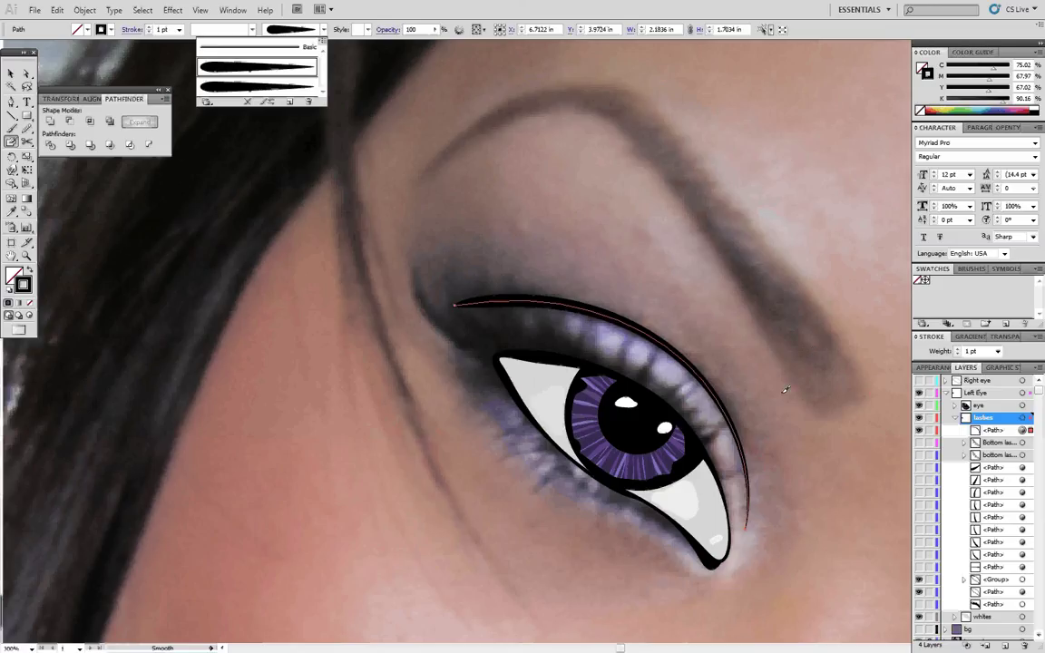
key("v")
left_click(807, 458)
left_click(660, 337)
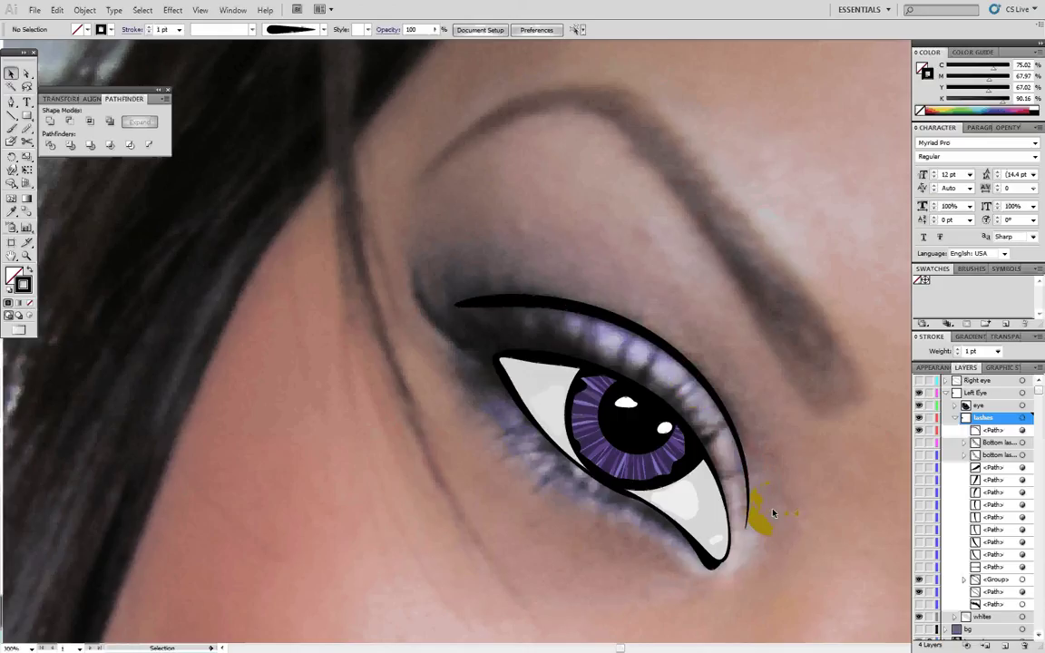
key("ctrl+z")
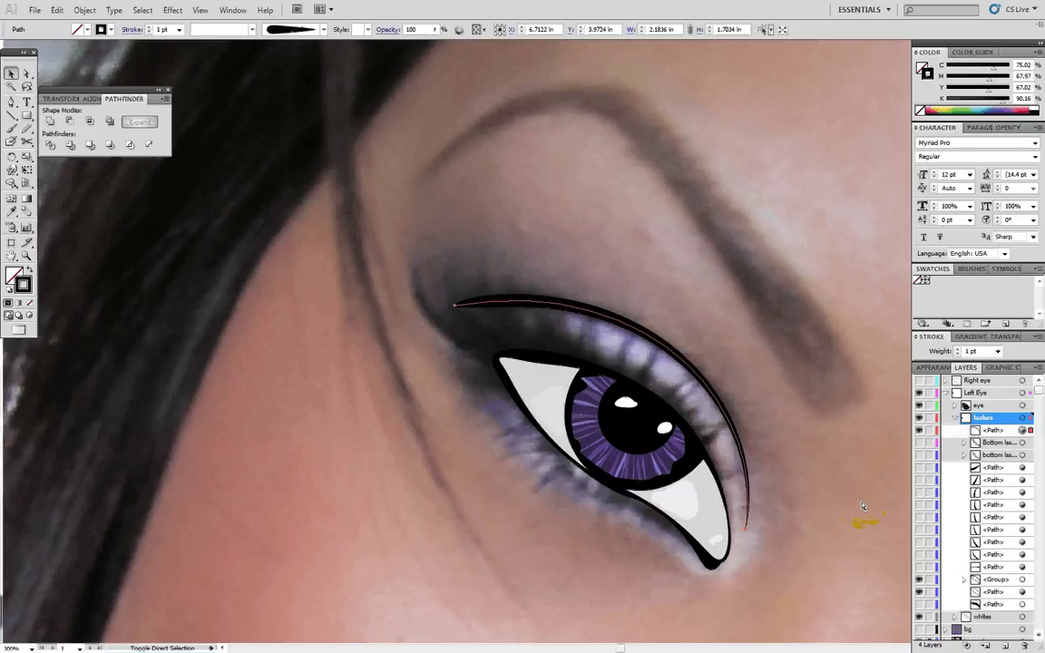
left_click(862, 506)
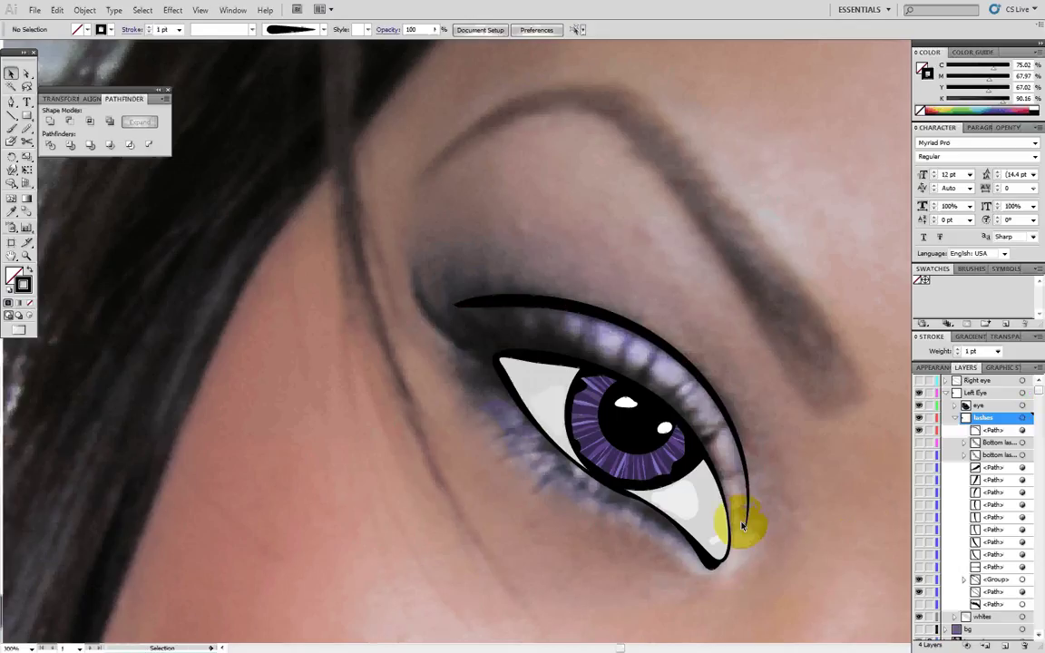
- Show all hidden upper and lower lash objects to check the crease line against the lashes
left_click(987, 426)
left_click_drag(919, 442, 924, 632)
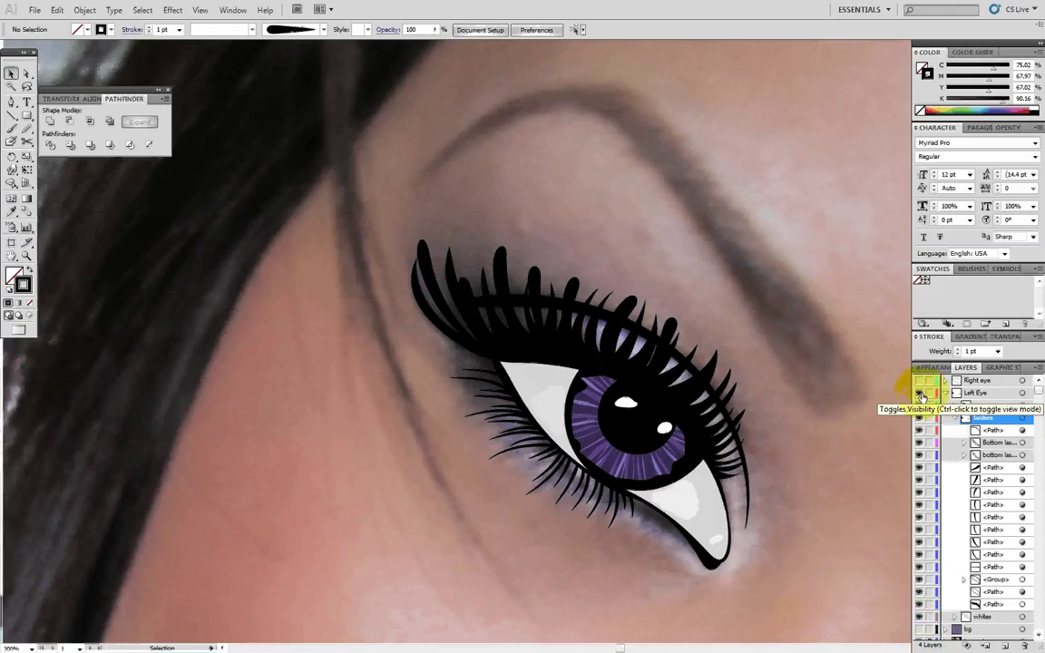
left_click(922, 396)
- Undo the lash visibility, brush and stroke changes, and delete the first crease path
key("ctrl+z")
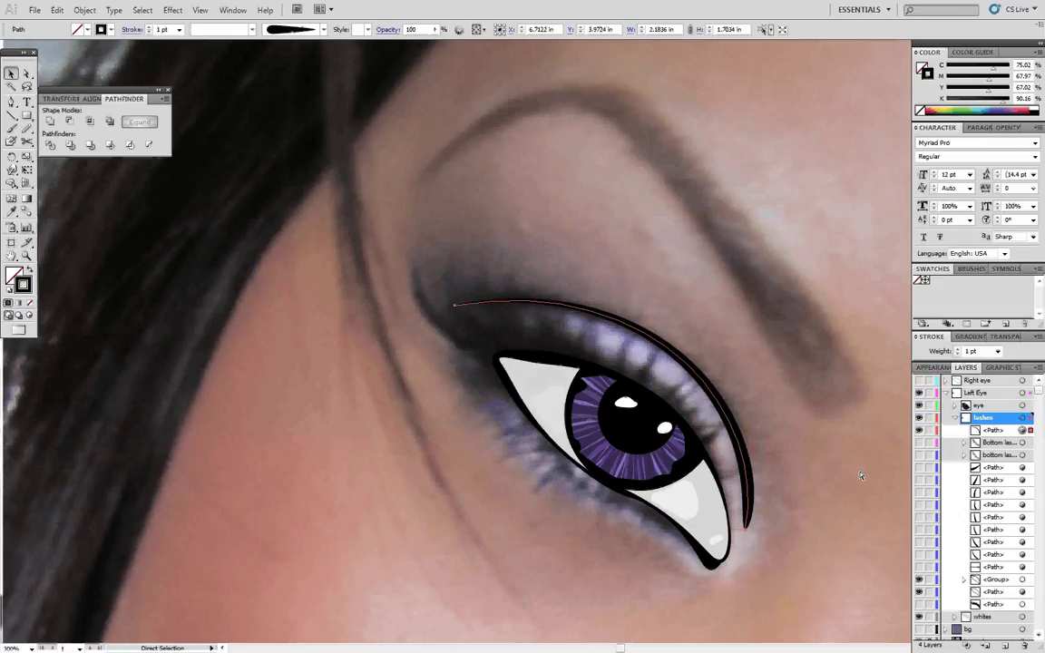
key("ctrl+z")
key("v")
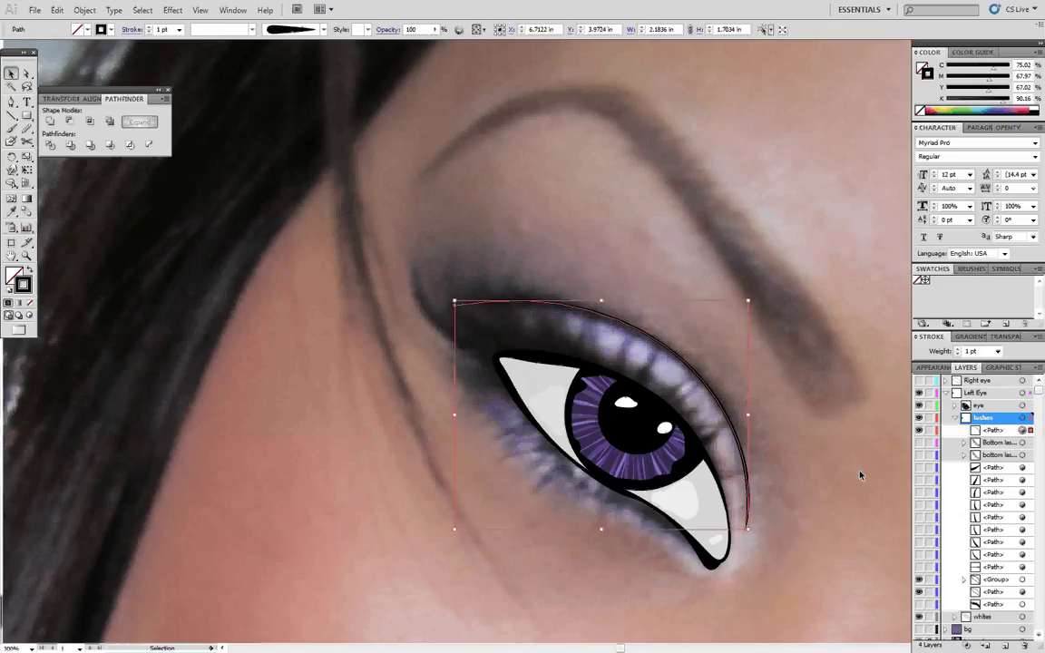
left_click(901, 488)
key("a")
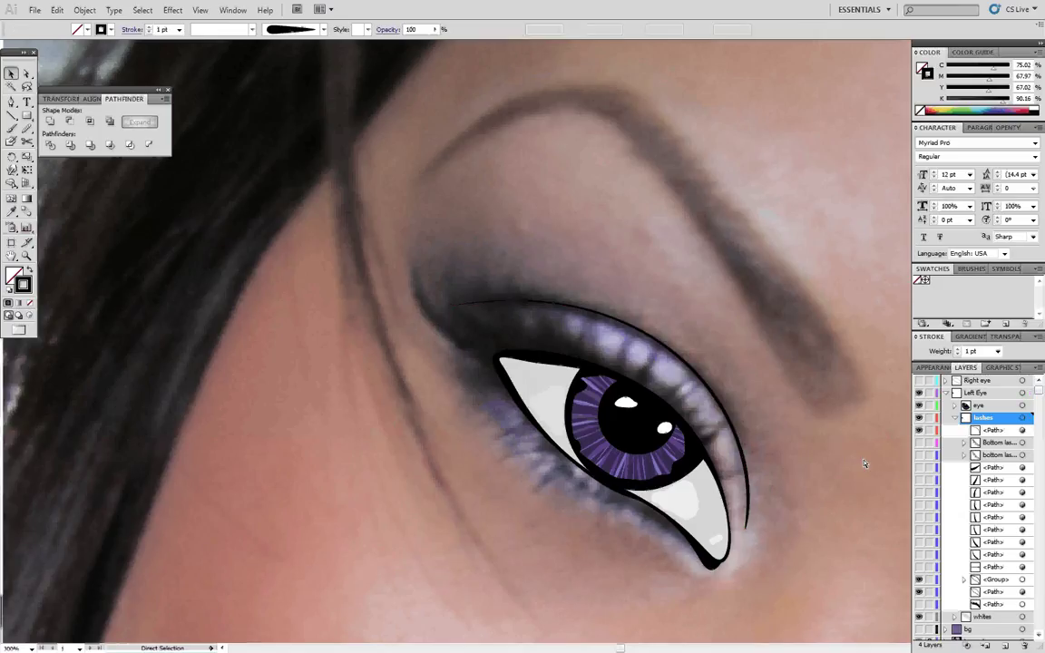
key("ctrl+z")
key("ctrl+z")
key("ctrl+z")
key("ctrl+z")
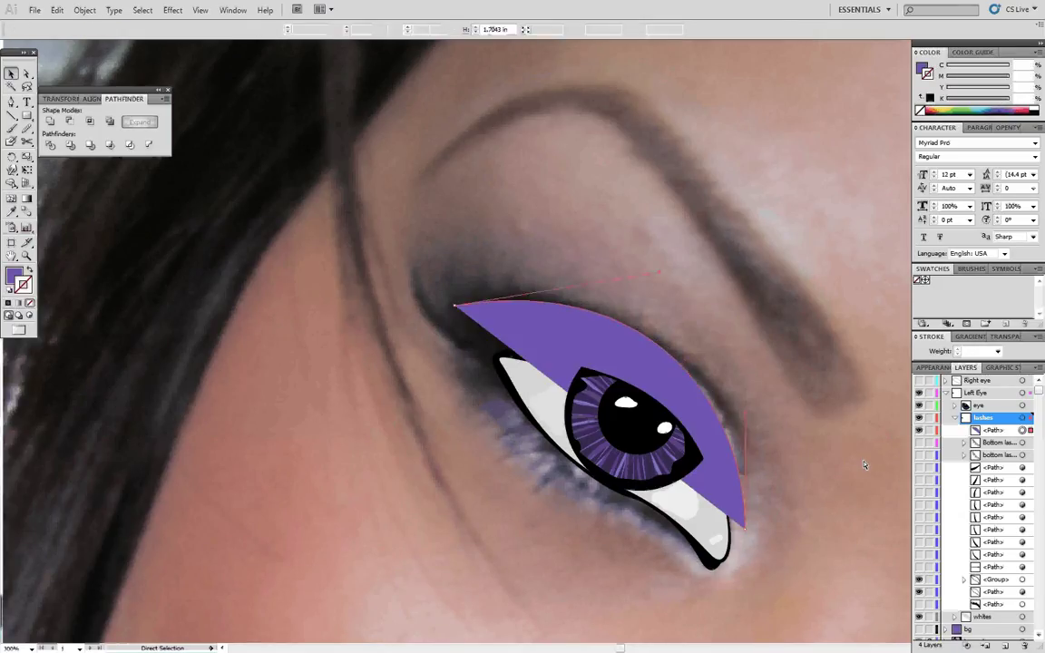
key("Delete")
key("v")
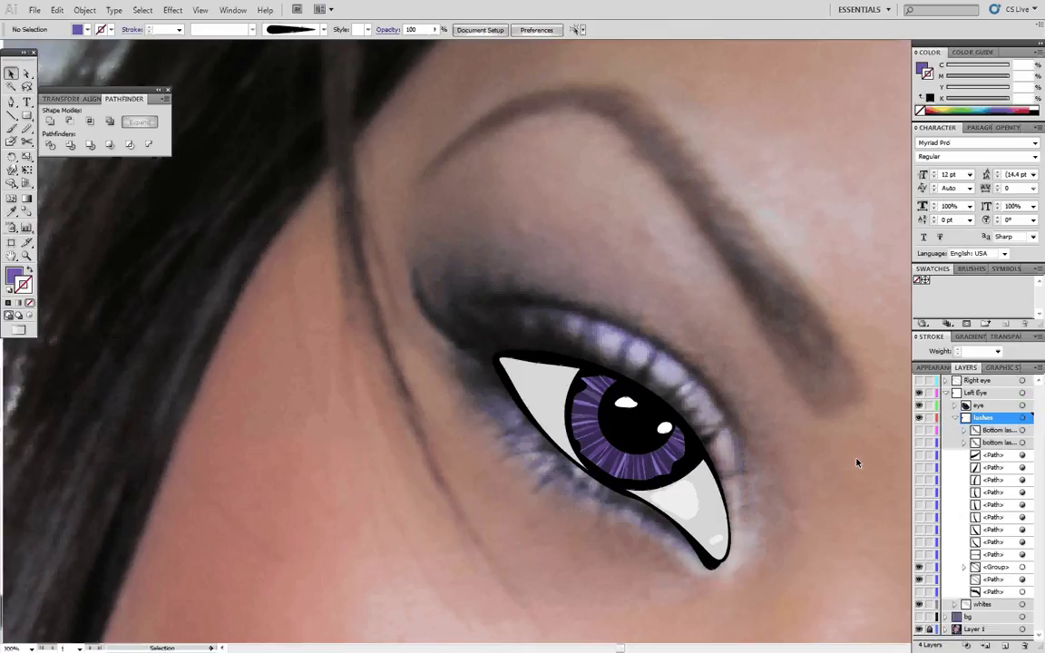
- Redraw the upper eyelid crease with the Pen tool as one curve from the outer corner to the inner corner
key("p")
left_click_drag(479, 304, 570, 288)
left_click_drag(748, 522, 723, 548)
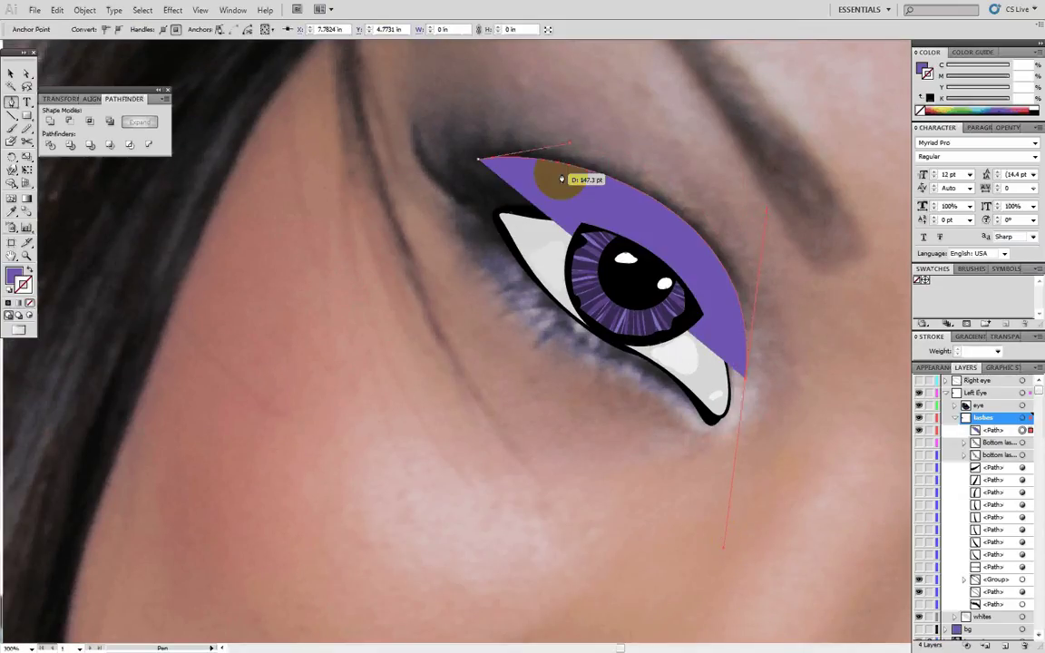
left_click_drag(562, 178, 563, 179)
- Set the redrawn crease path to no fill with the default black 1 pt stroke, and deselect it
left_click(8, 293)
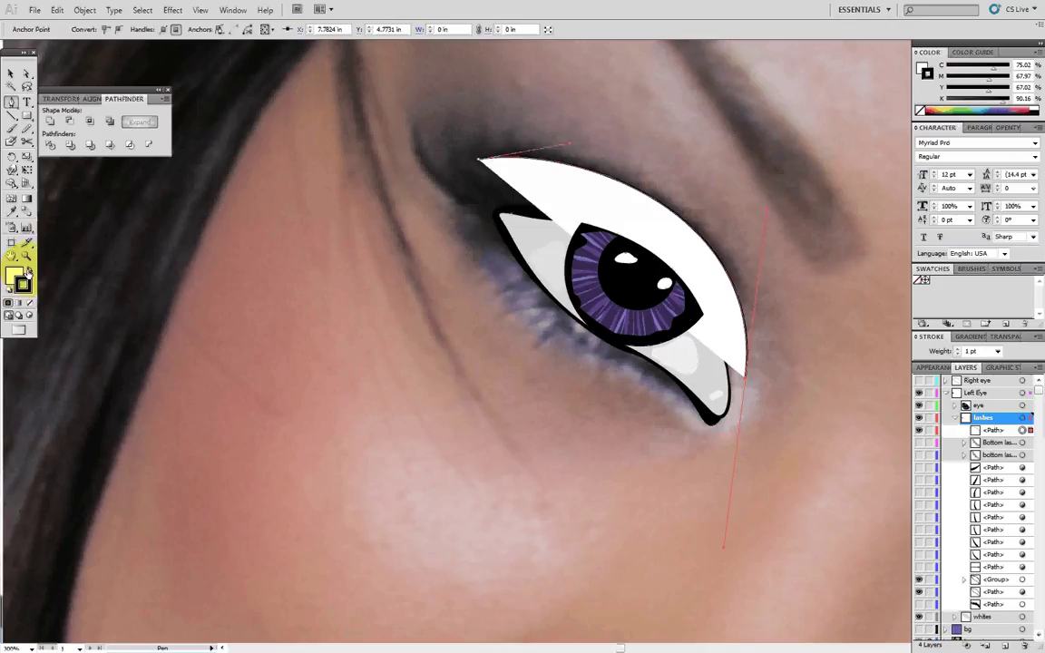
left_click(29, 303)
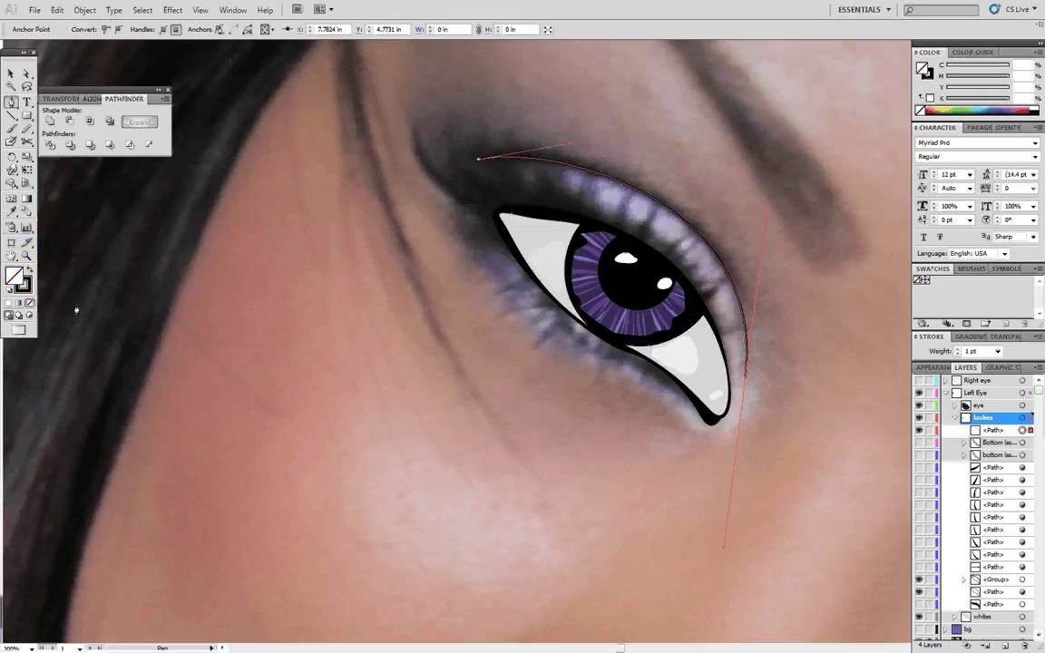
key("v")
left_click(264, 316)
left_click_drag(449, 282, 364, 326)
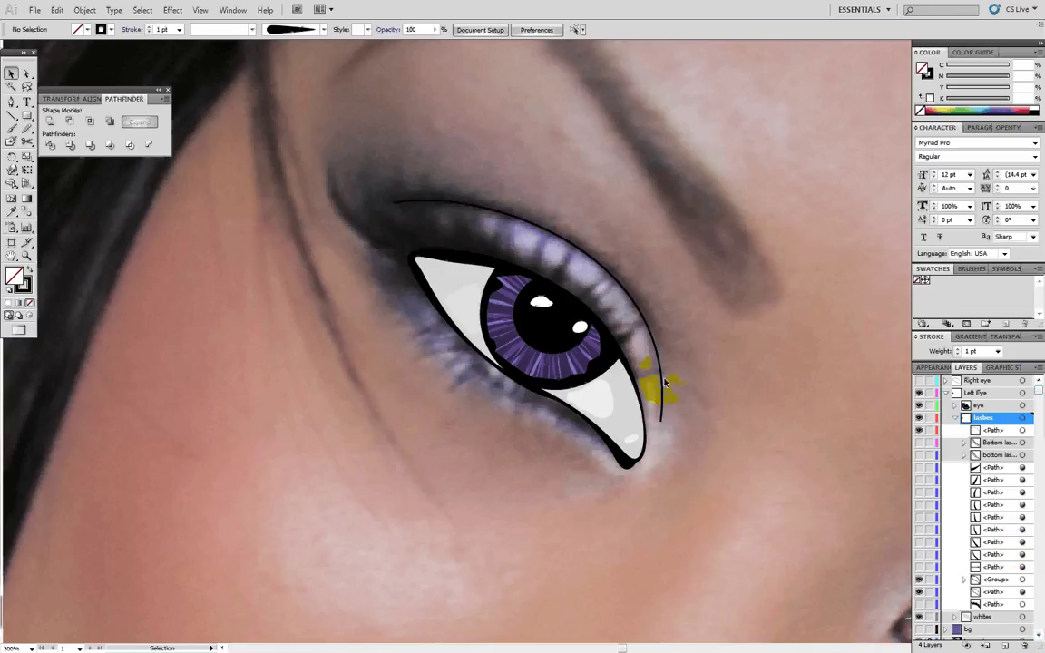
- Isolate the redrawn crease path and apply Art Brush 1 to its stroke
double_click(663, 383)
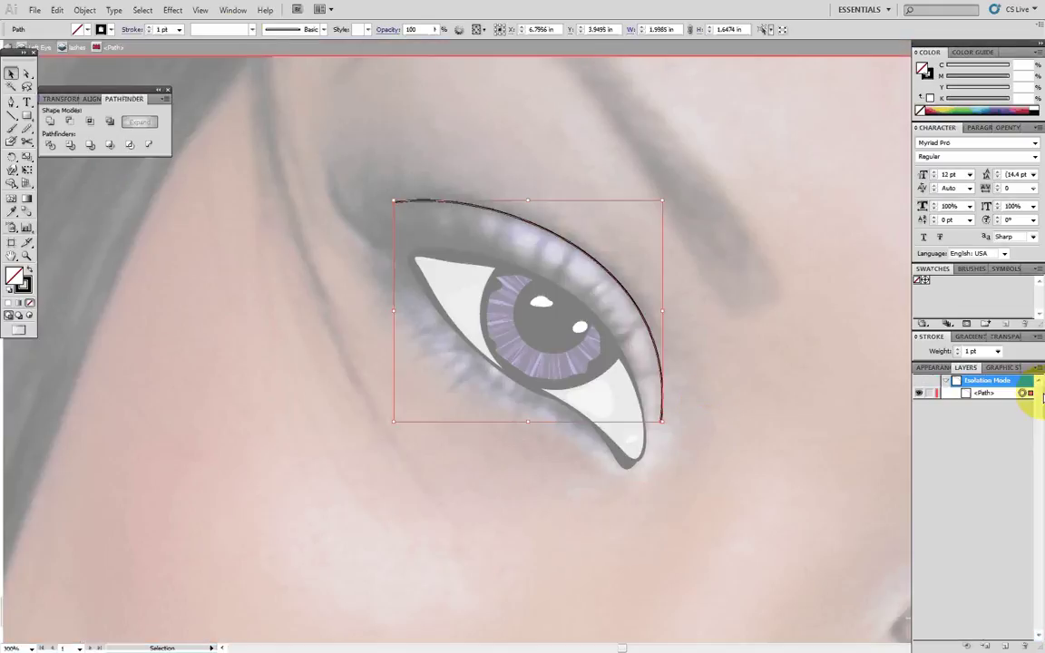
left_click(288, 30)
left_click(281, 70)
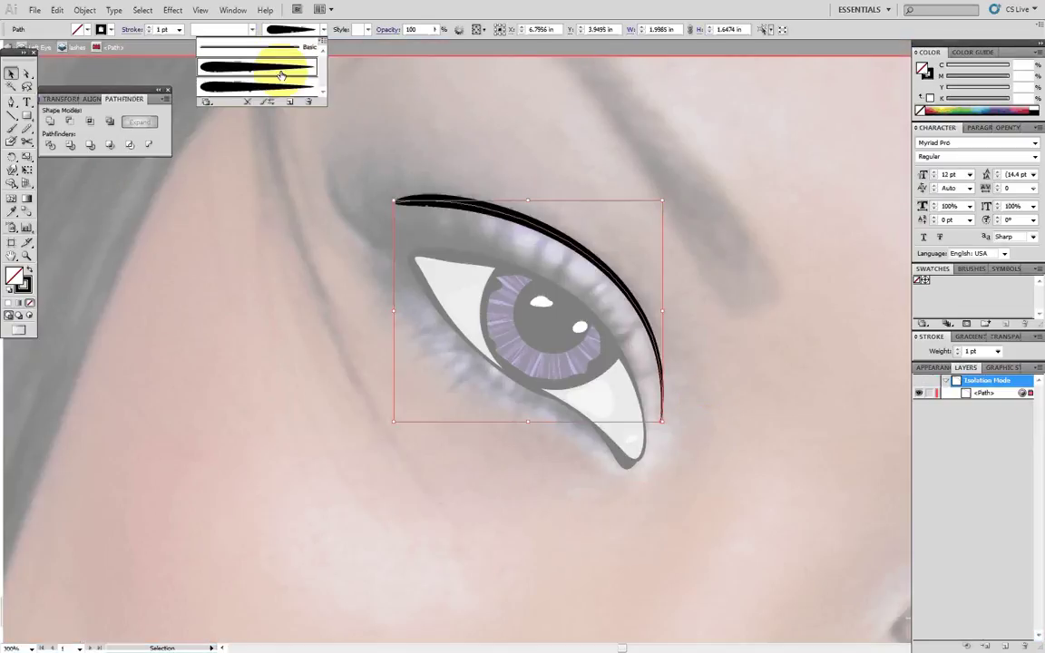
- Exit isolation mode, show all the hidden lash paths of the left eye, and check what the lashes sublayer contains
left_click(42, 49)
left_click(44, 50)
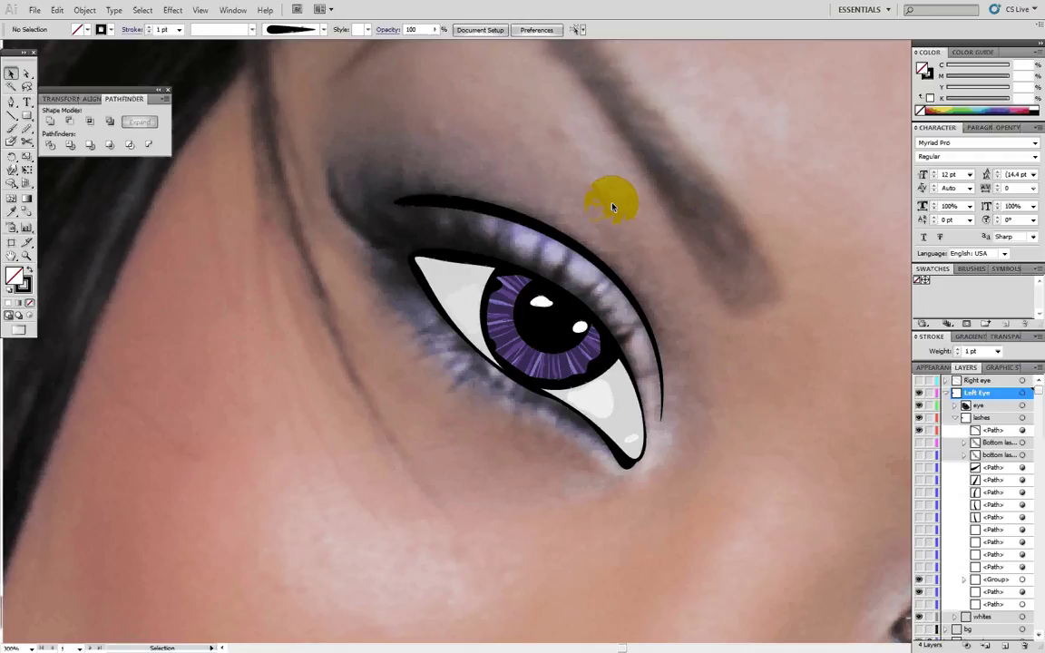
left_click_drag(919, 597, 921, 435)
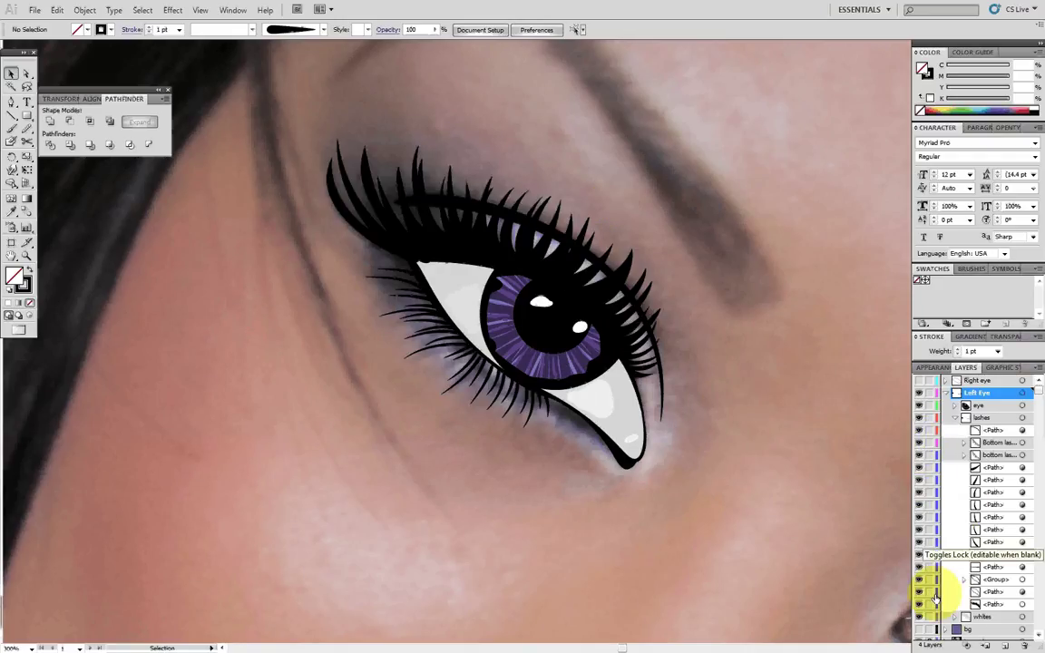
left_click_drag(655, 273, 655, 405)
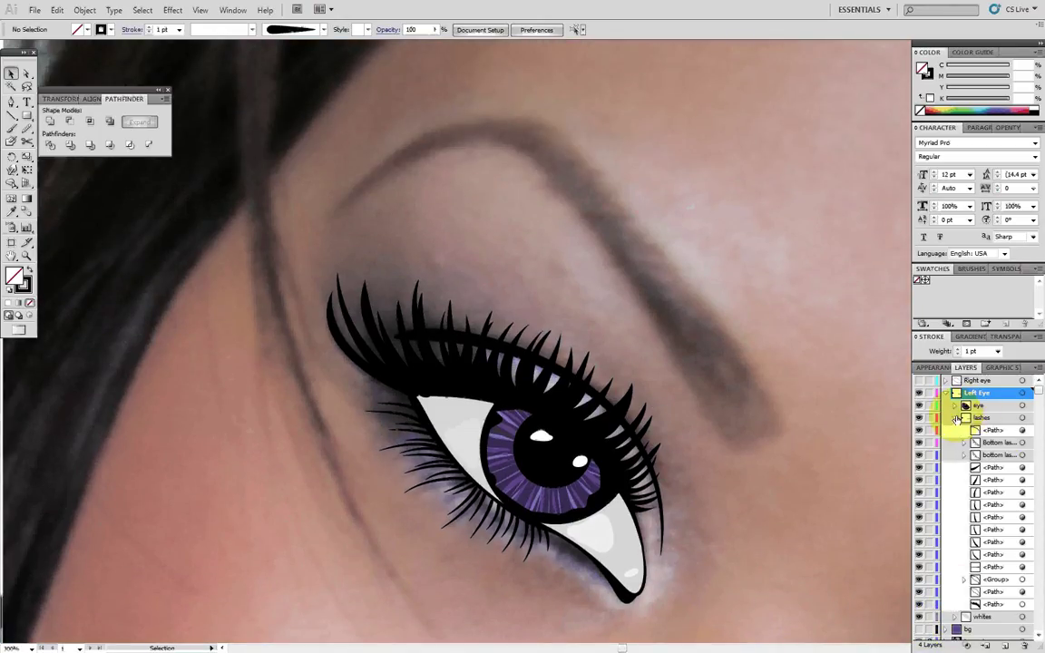
left_click(1034, 417)
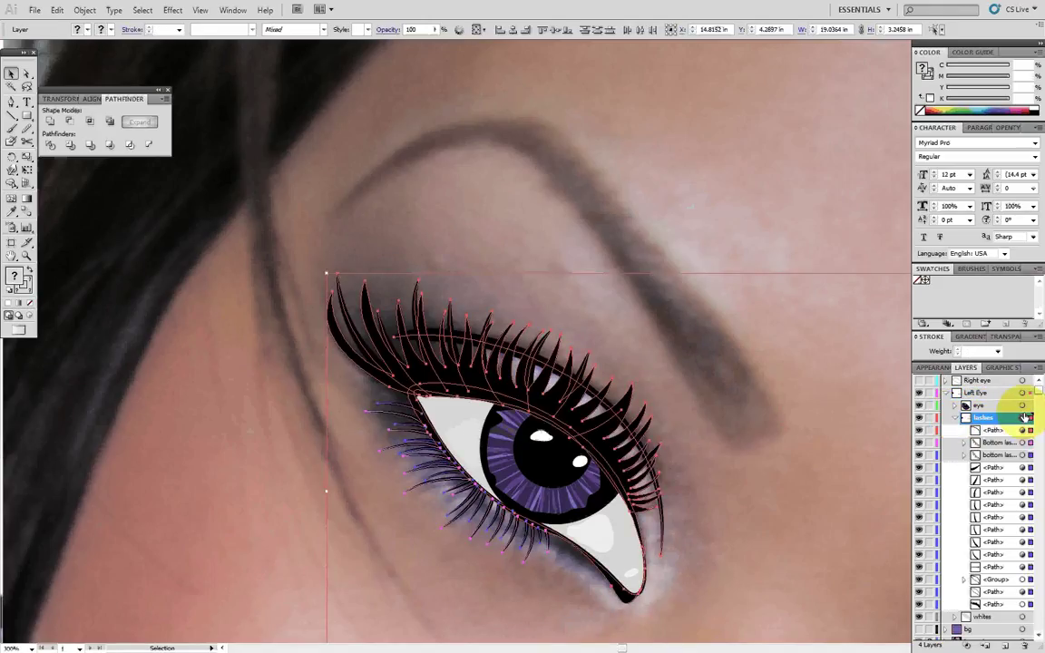
left_click(582, 284)
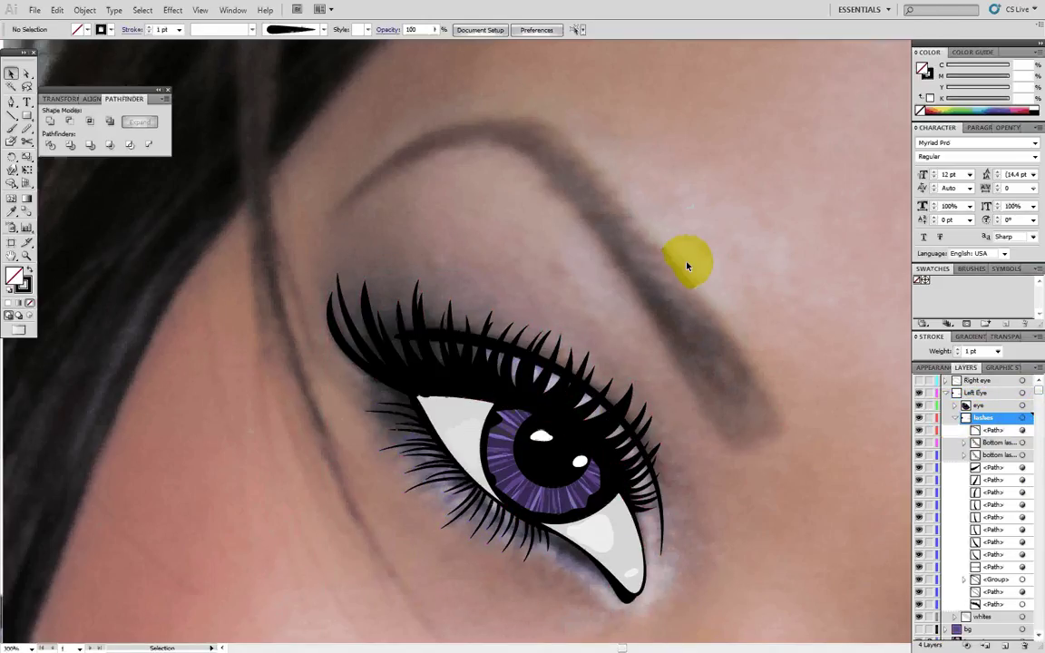
left_click(12, 141)
left_click(798, 386)
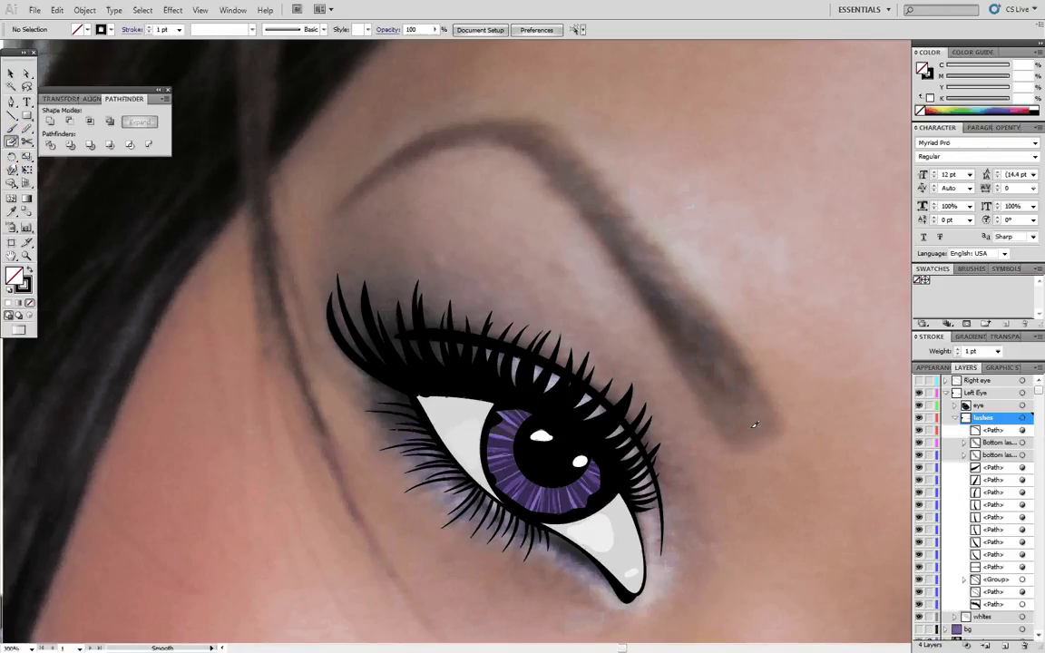
left_click_drag(730, 366, 562, 166)
- Start the eyebrow outline with the Pen tool, curving around the brow's blunt inner end
key("p")
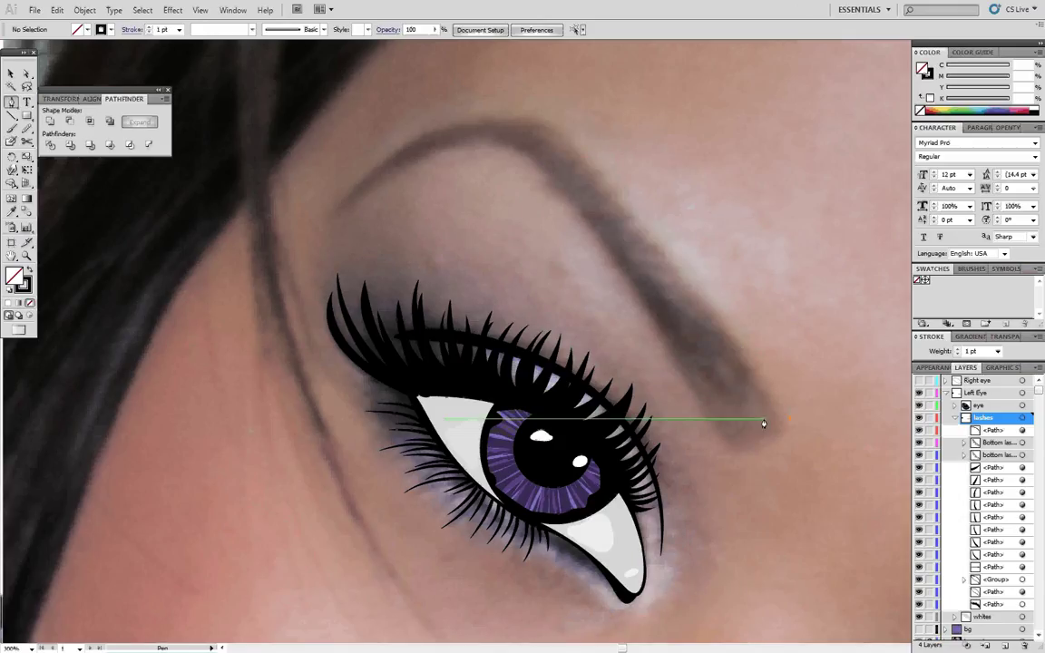
scroll(761, 455, "up", 2)
left_click_drag(740, 384, 688, 457)
scroll(647, 436, "down", 1)
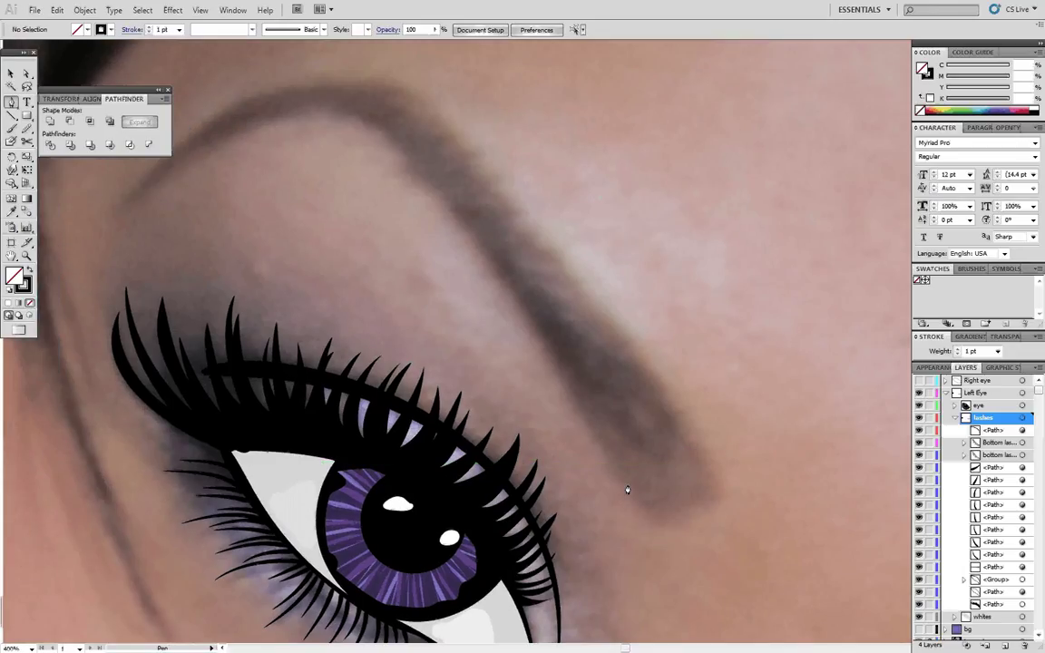
left_click_drag(656, 555, 674, 575)
left_click_drag(675, 576, 726, 496)
left_click(698, 452)
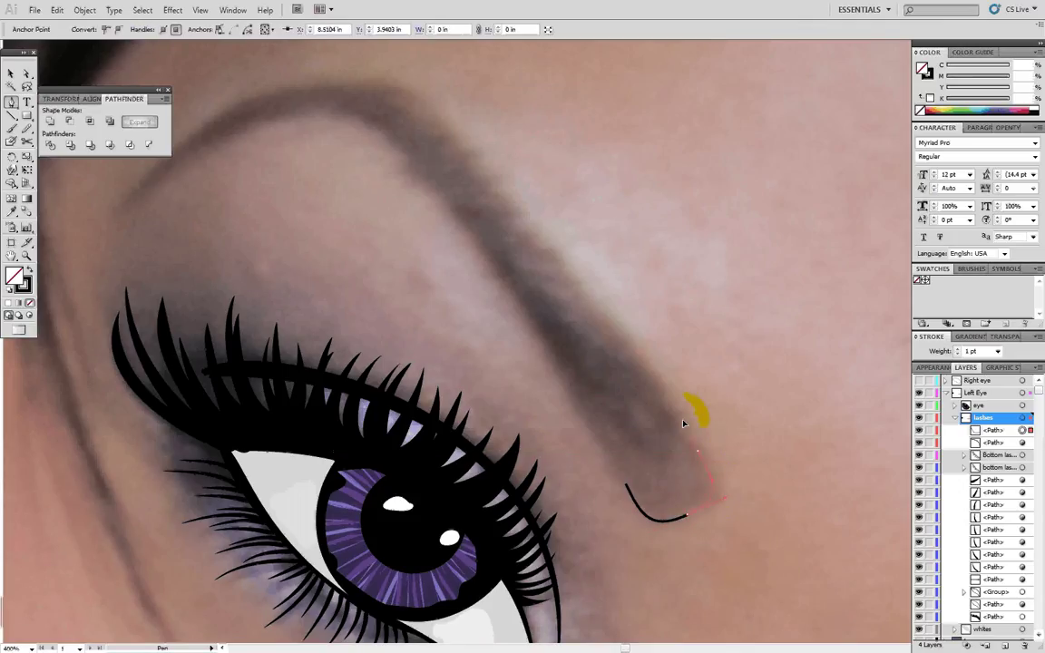
- Continue the outline along the brow's upper edge and over the arch to its pointed outer tip
left_click_drag(592, 345, 750, 410)
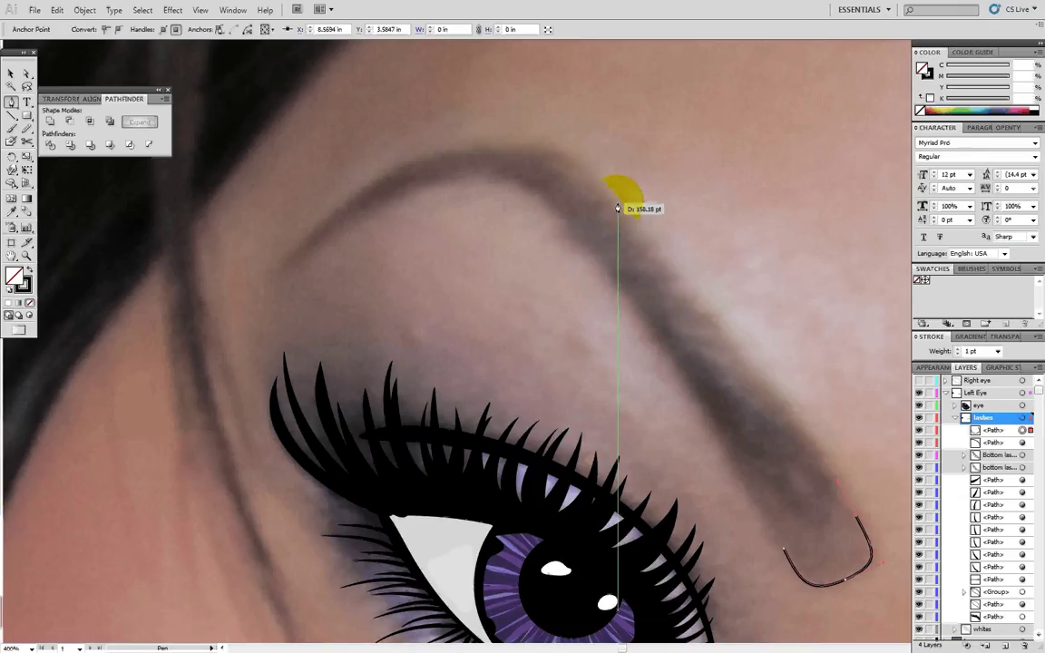
left_click_drag(617, 201, 563, 164)
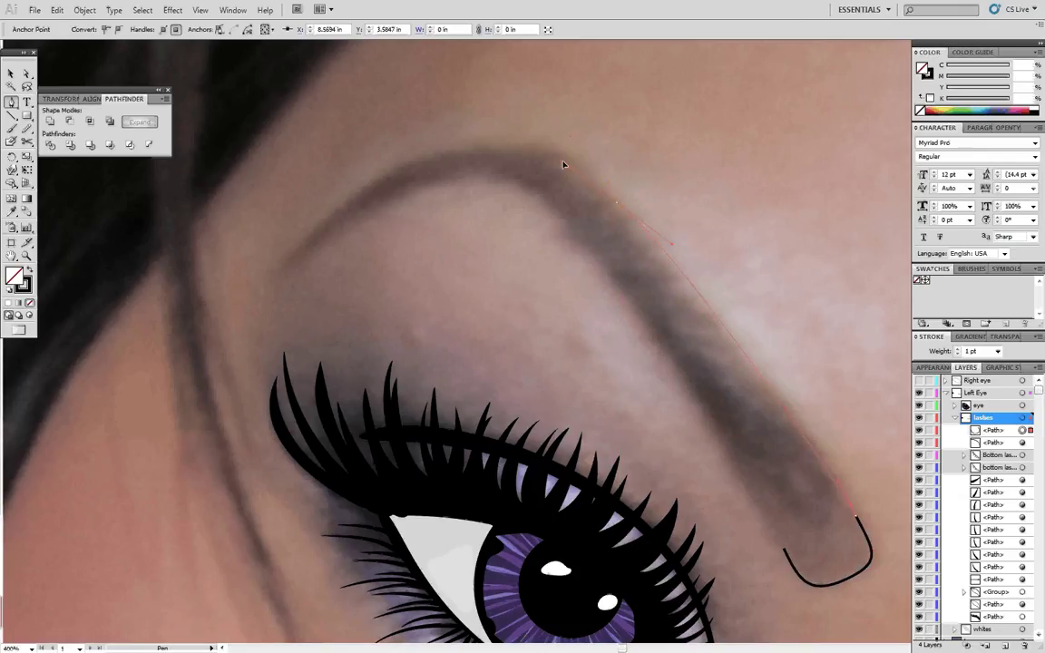
left_click_drag(408, 165, 291, 217)
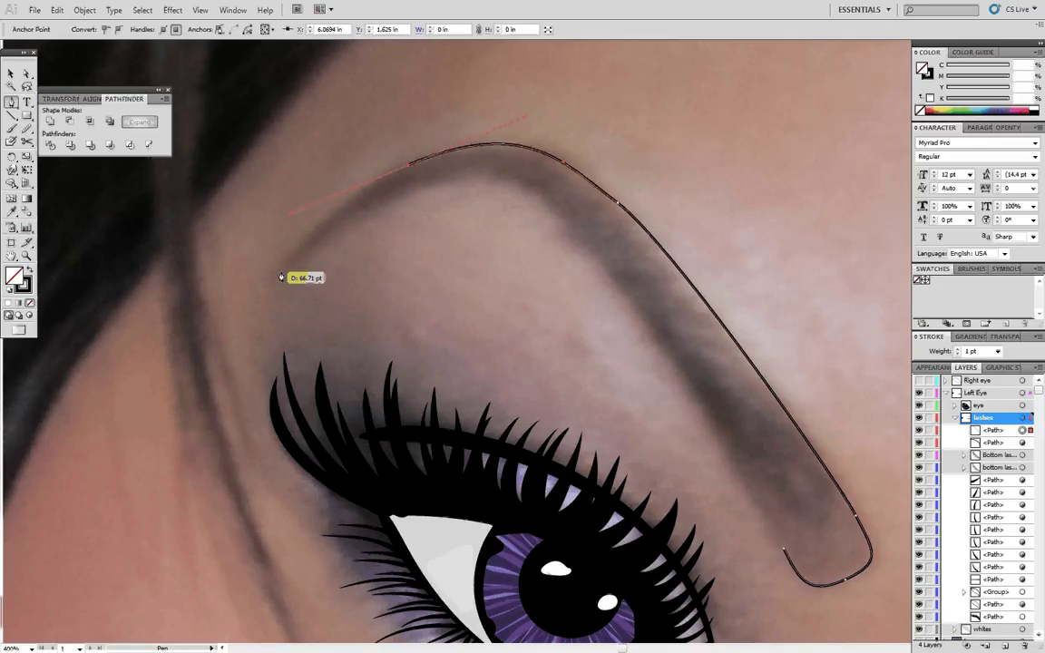
left_click_drag(285, 263, 253, 289)
left_click_drag(293, 215, 359, 186)
left_click_drag(307, 269, 323, 238)
- Trace the brow's lower edge back to the starting anchor to close the outline, and deselect it
left_click_drag(451, 181, 518, 176)
left_click_drag(601, 230, 513, 183)
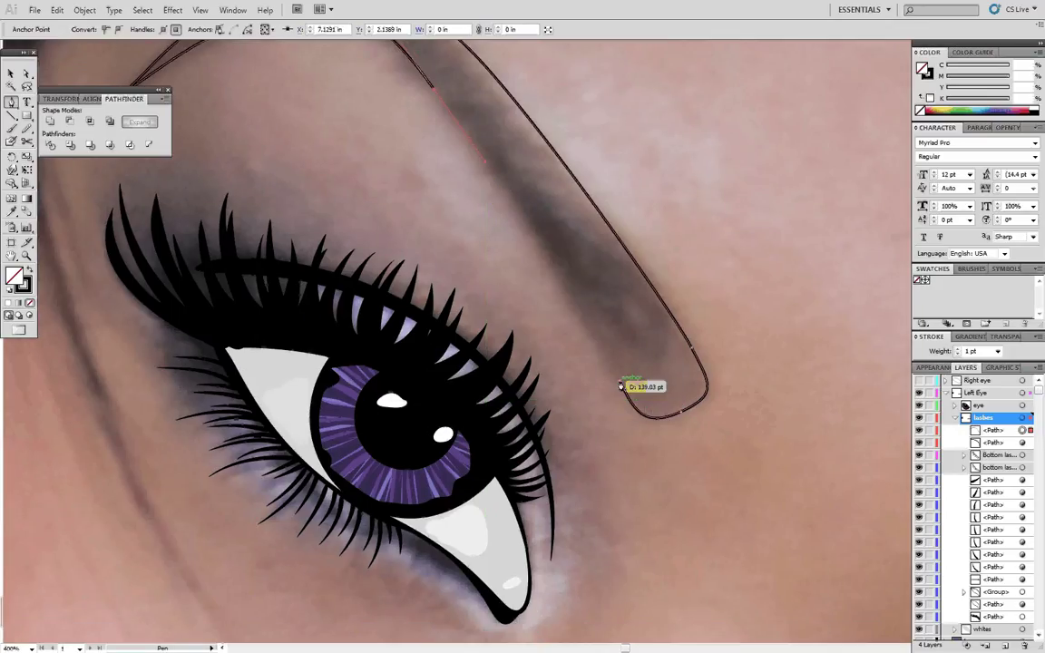
left_click_drag(620, 381, 641, 413)
left_click_drag(566, 199, 651, 391)
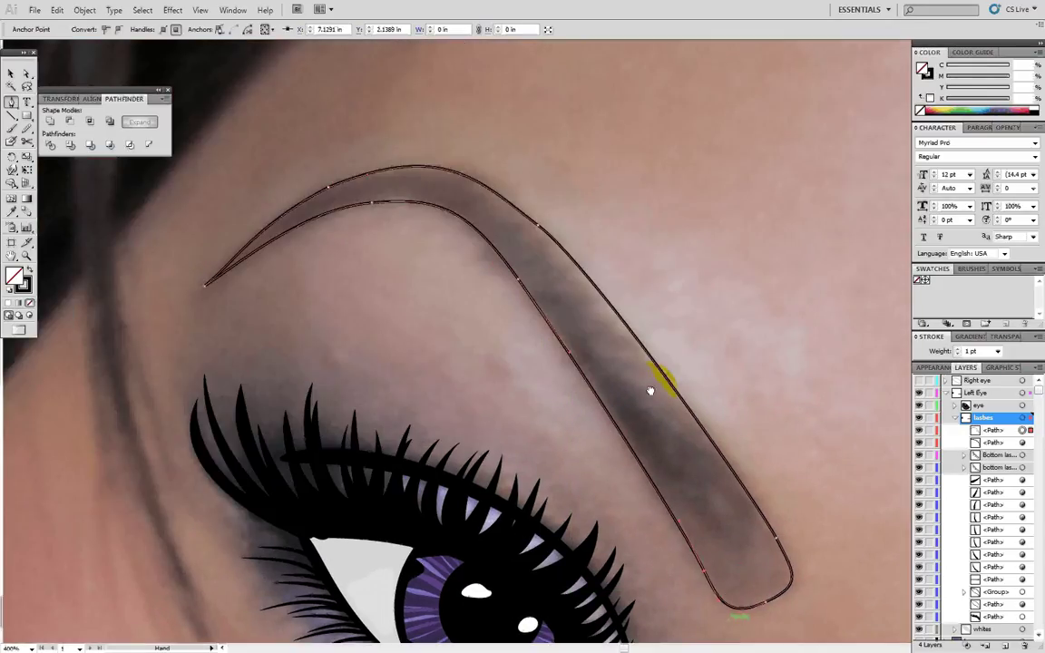
key("v")
left_click(718, 331)
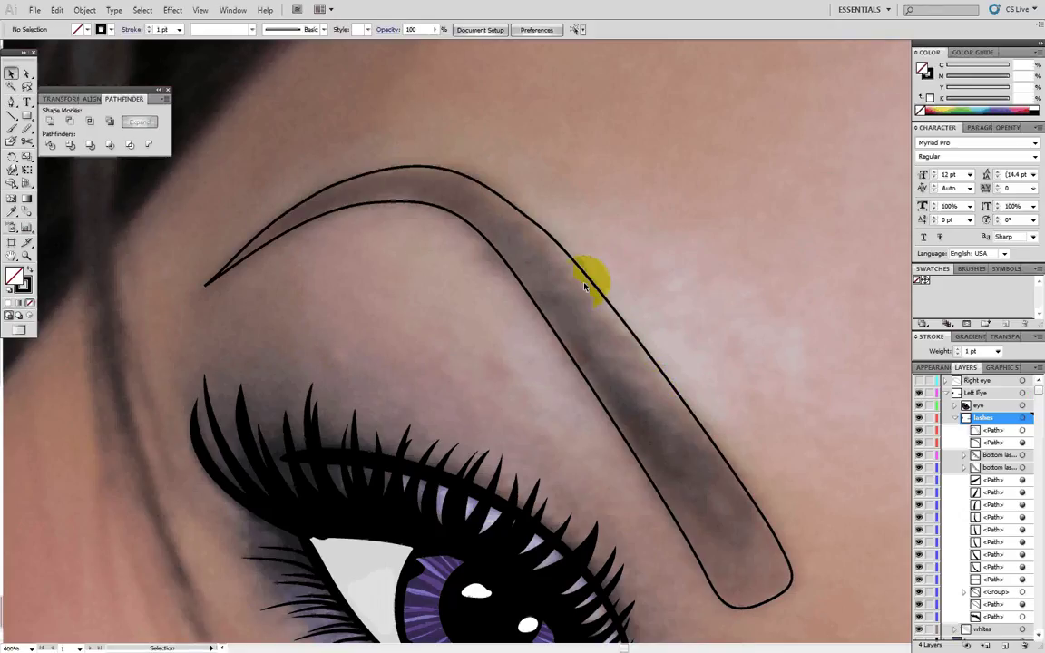
- Select the eyebrow outline and smooth its upper edge below the arch with the Smooth tool
left_click(585, 287)
left_click(27, 128)
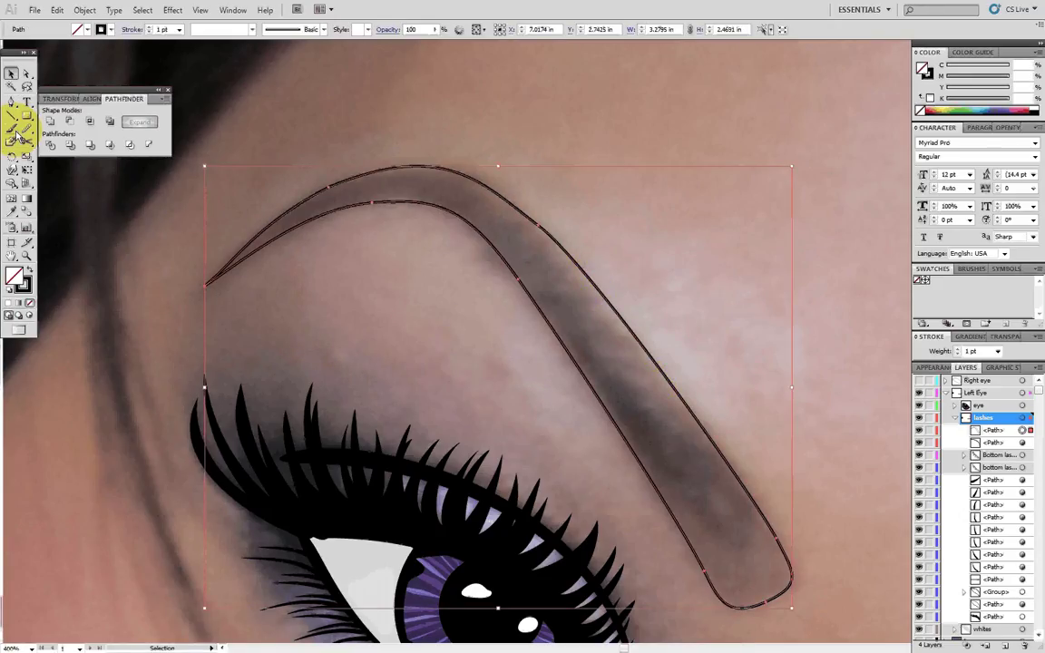
mouse_move(541, 214)
left_mouse_down()
mouse_move(640, 329)
mouse_move(652, 313)
left_mouse_up()
- Select the anchor points along the brow's upper edge with the Lasso tool and nudge them slightly downward
key("a")
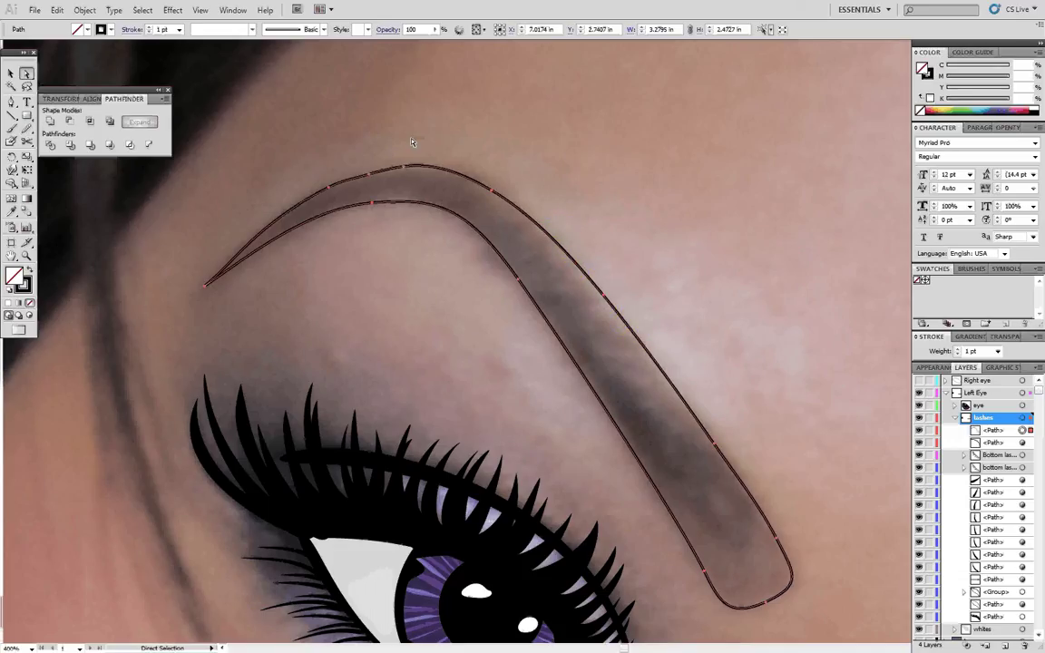
left_click(403, 168)
left_click_drag(9, 102, 28, 91)
left_click(27, 90)
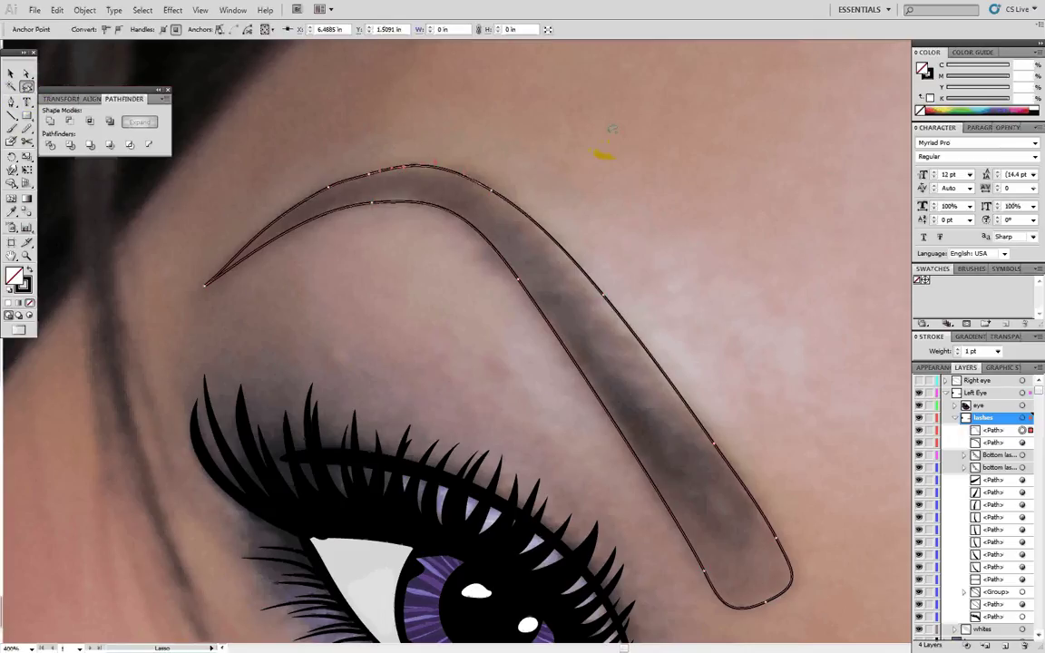
mouse_move(521, 168)
left_mouse_down()
mouse_move(361, 135)
mouse_move(372, 178)
mouse_move(512, 214)
mouse_move(602, 307)
mouse_move(667, 428)
mouse_move(748, 531)
mouse_move(793, 540)
mouse_move(646, 181)
left_mouse_up()
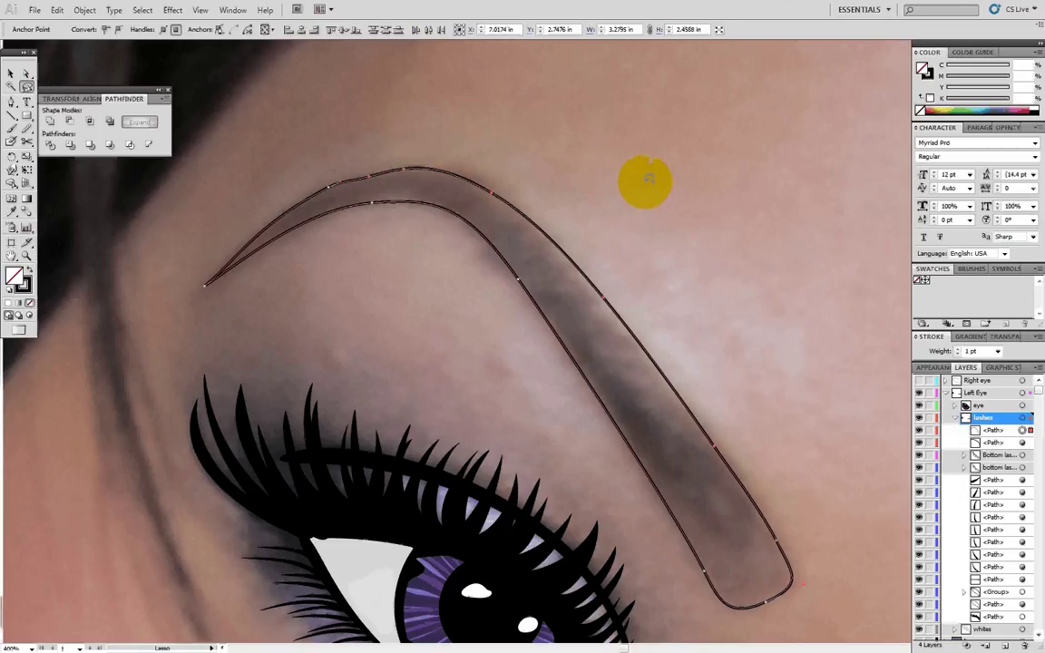
- Smooth the upper edge between the brow's outer tip and the arch with the Smooth tool, and deselect the path
left_click(30, 128)
mouse_move(252, 240)
left_mouse_down()
mouse_move(365, 178)
mouse_move(244, 226)
mouse_move(359, 178)
left_mouse_up()
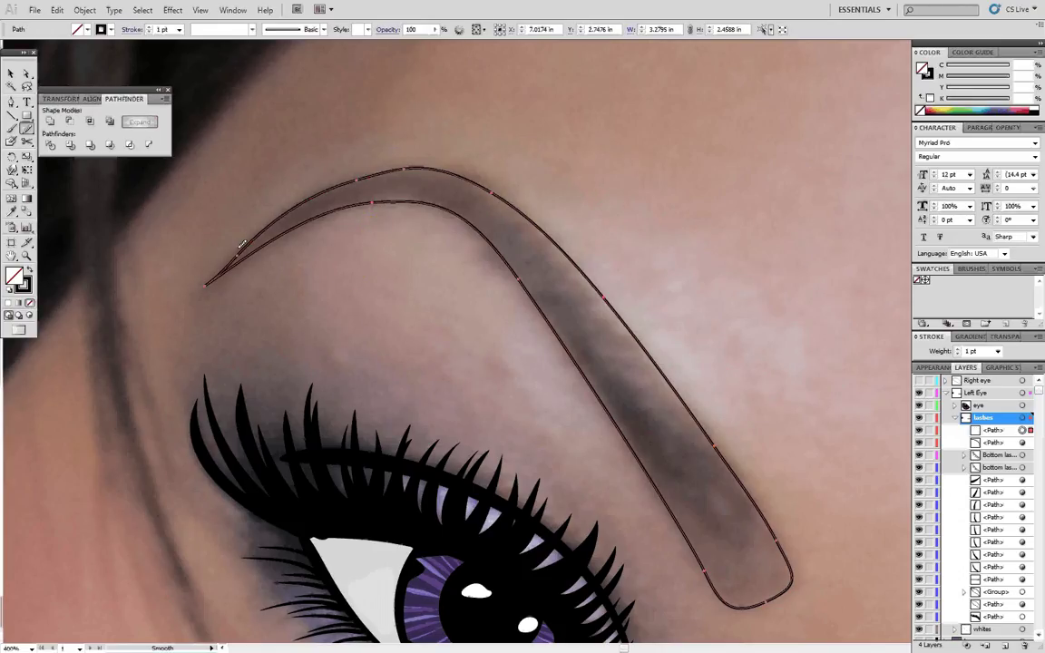
key("ctrl+z")
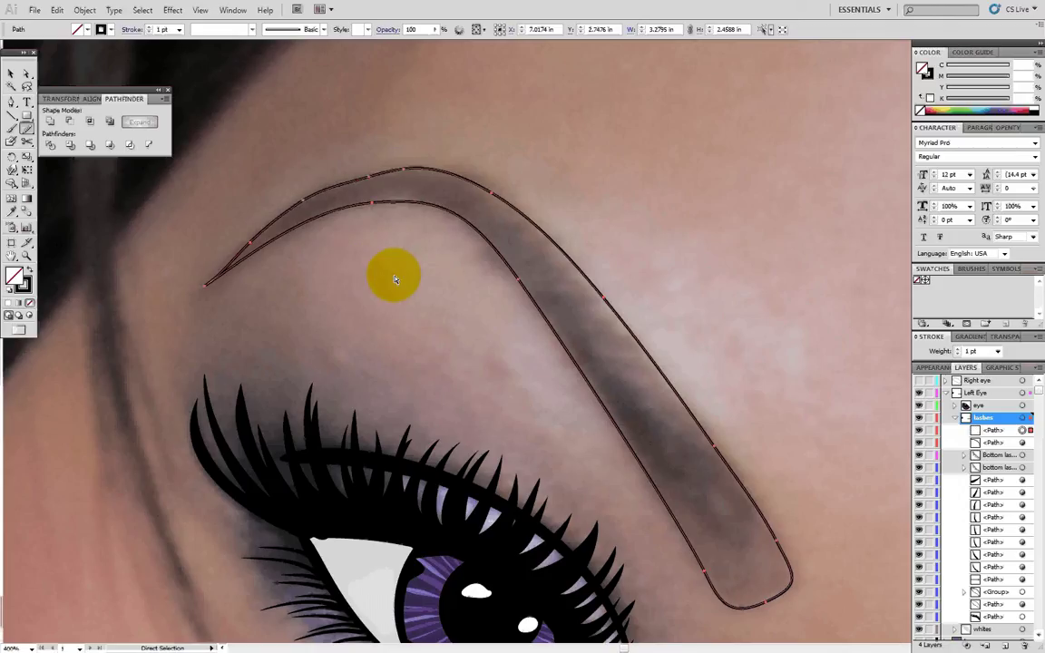
key("ctrl+shift+z")
key("ctrl+shift+z")
key("v")
left_click(387, 287)
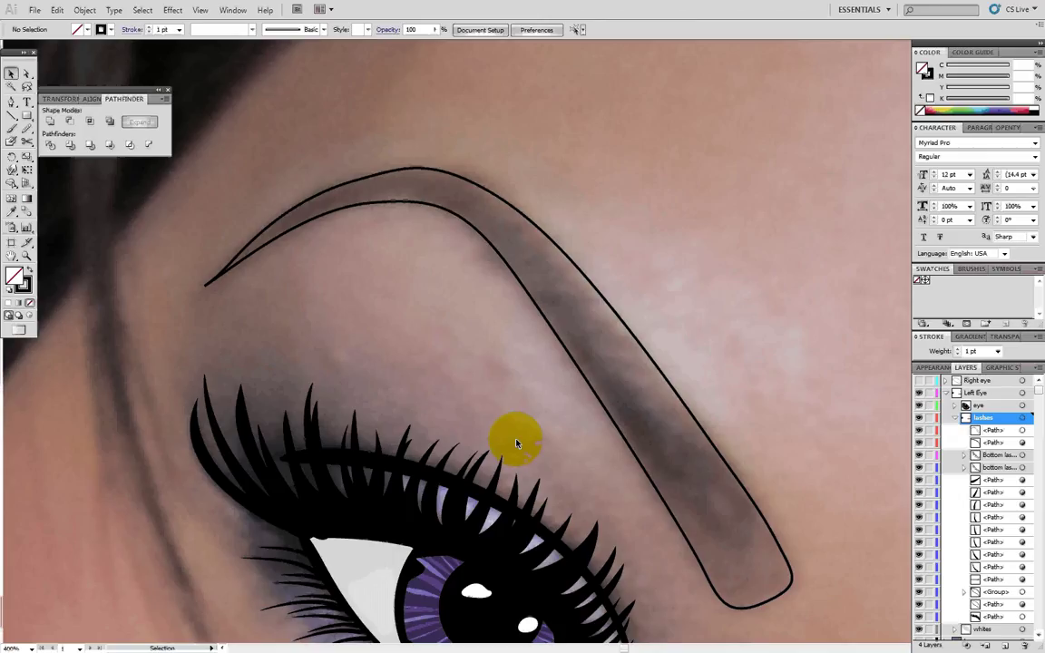
- Swap the eyebrow's fill and stroke so it has a black fill and no stroke, and deselect it
left_click(272, 241)
left_click(28, 269)
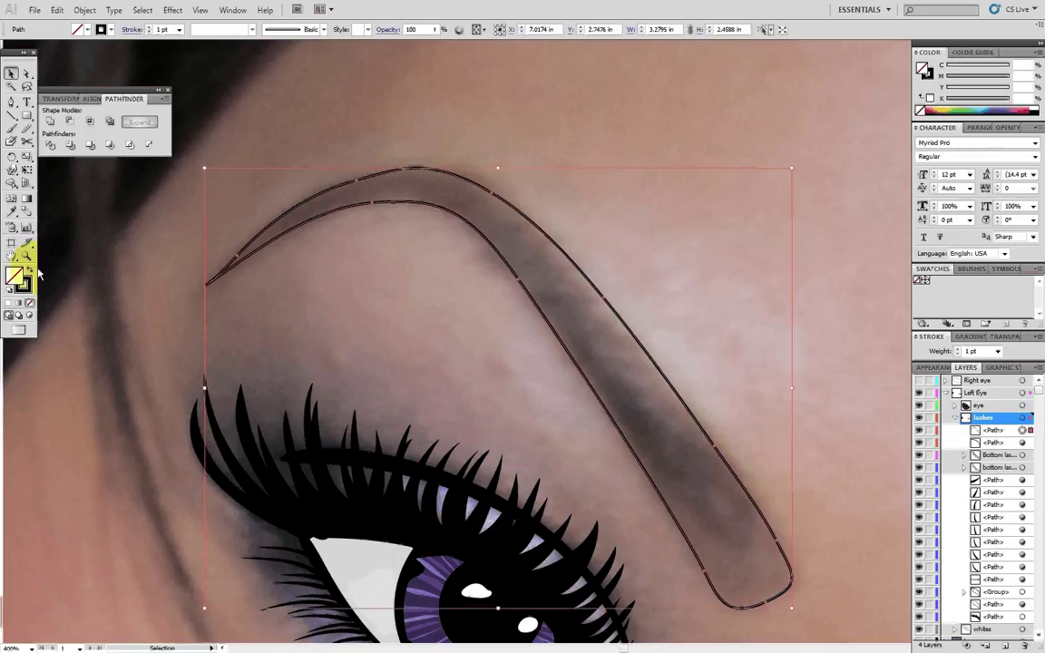
left_click(389, 297)
- Show the purple bg layer to hide the photo behind the artwork
scroll(425, 341, "down", 1)
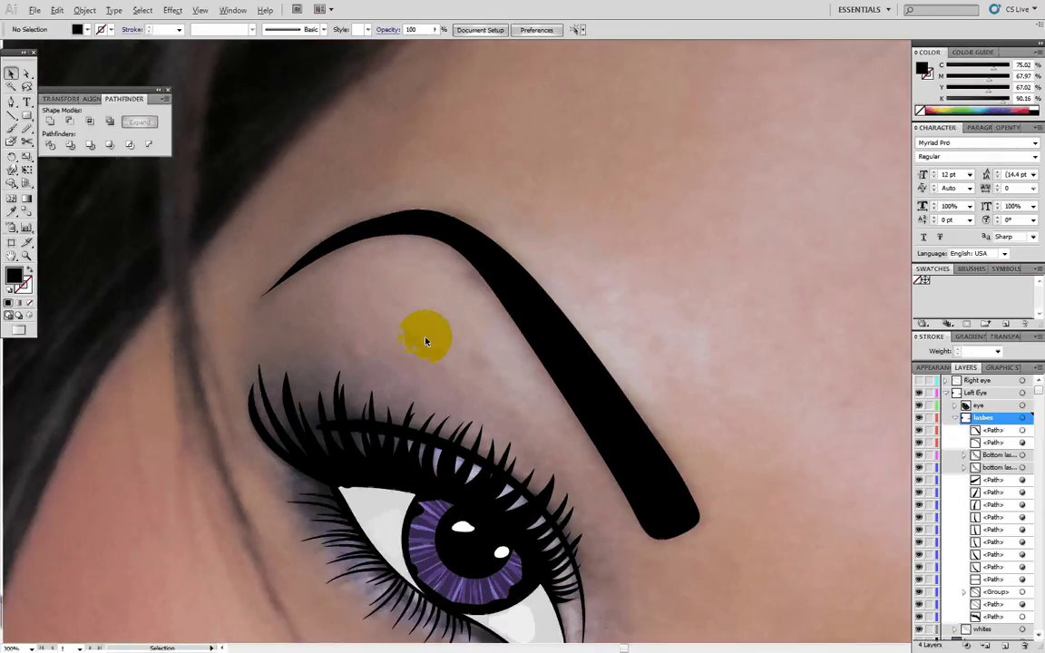
scroll(927, 626, "down", 1)
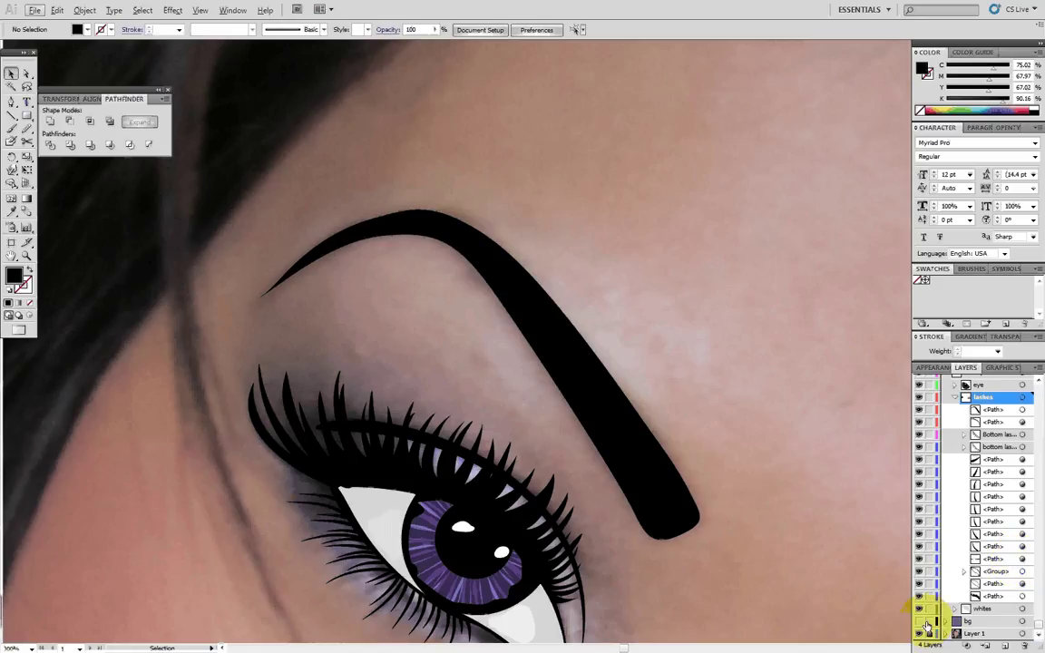
left_click(925, 629)
- Smooth the eyebrow's upper edge between the arch and the outer tip with repeated Smooth tool strokes, and deselect the brow
scroll(276, 270, "up", 3)
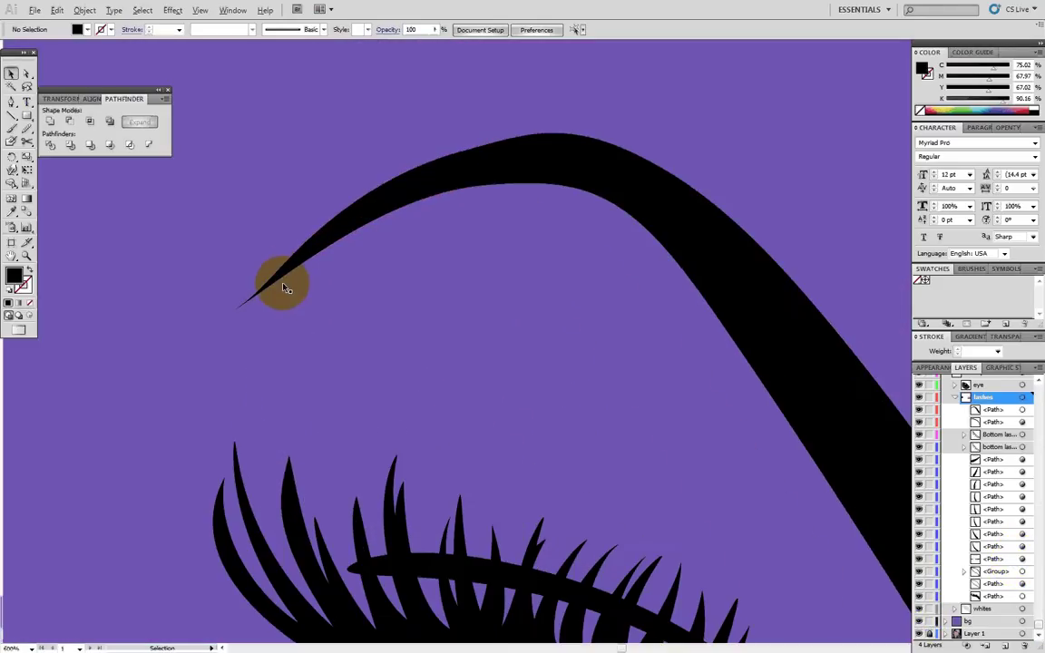
left_click_drag(505, 248, 609, 311)
scroll(580, 261, "up", 2)
left_click(600, 222)
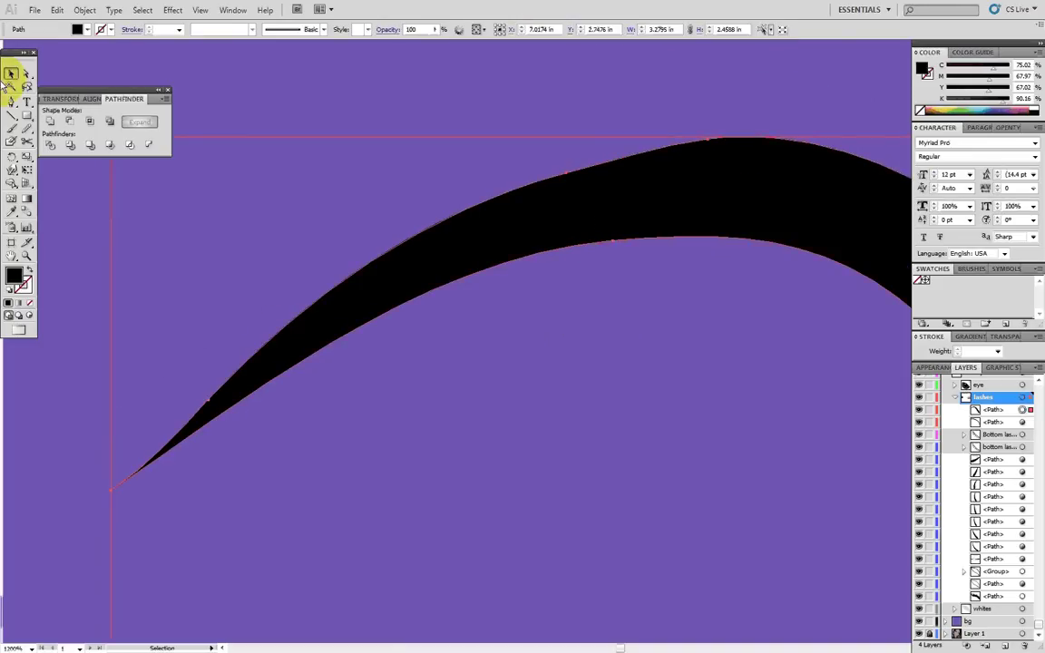
left_click(24, 129)
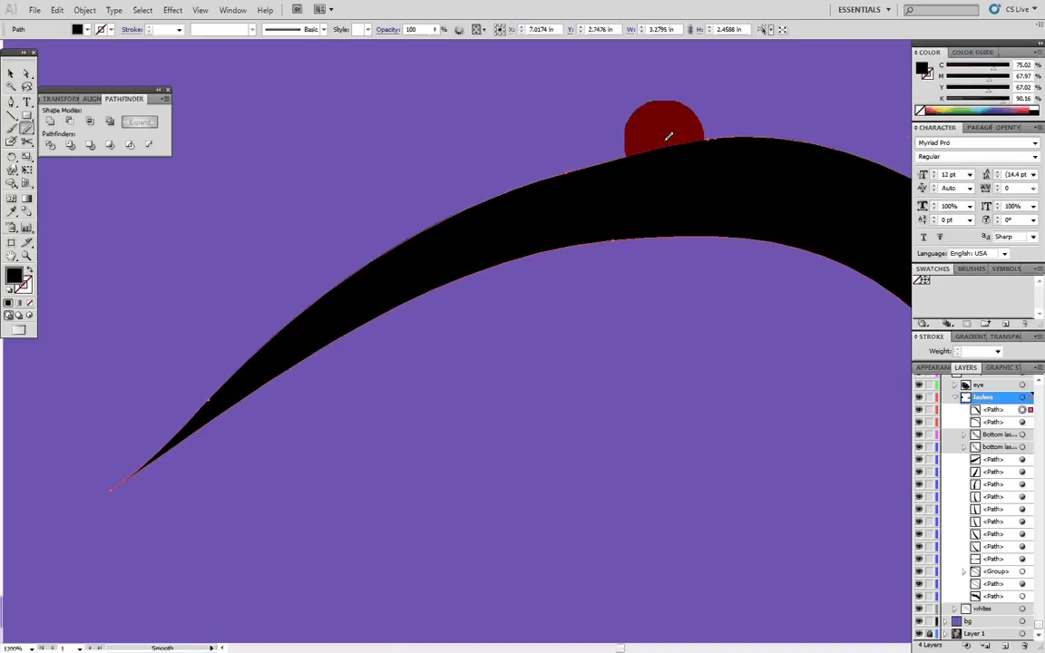
left_click_drag(667, 139, 496, 188)
mouse_move(684, 161)
left_mouse_down()
mouse_move(653, 143)
mouse_move(399, 222)
left_mouse_up()
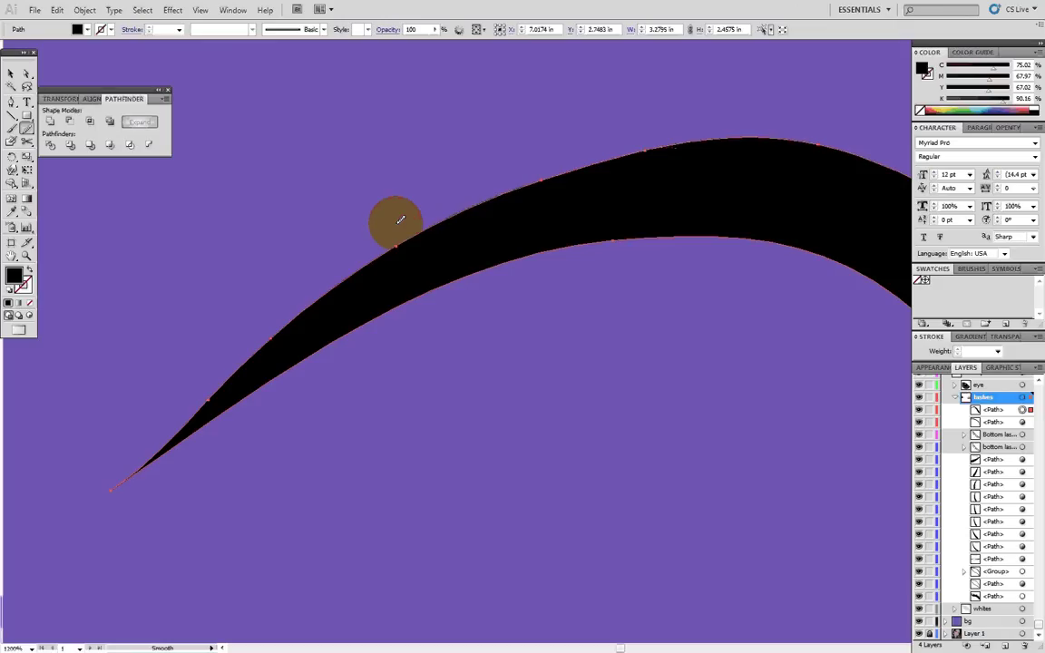
mouse_move(634, 140)
left_mouse_down()
mouse_move(625, 156)
mouse_move(367, 273)
left_mouse_up()
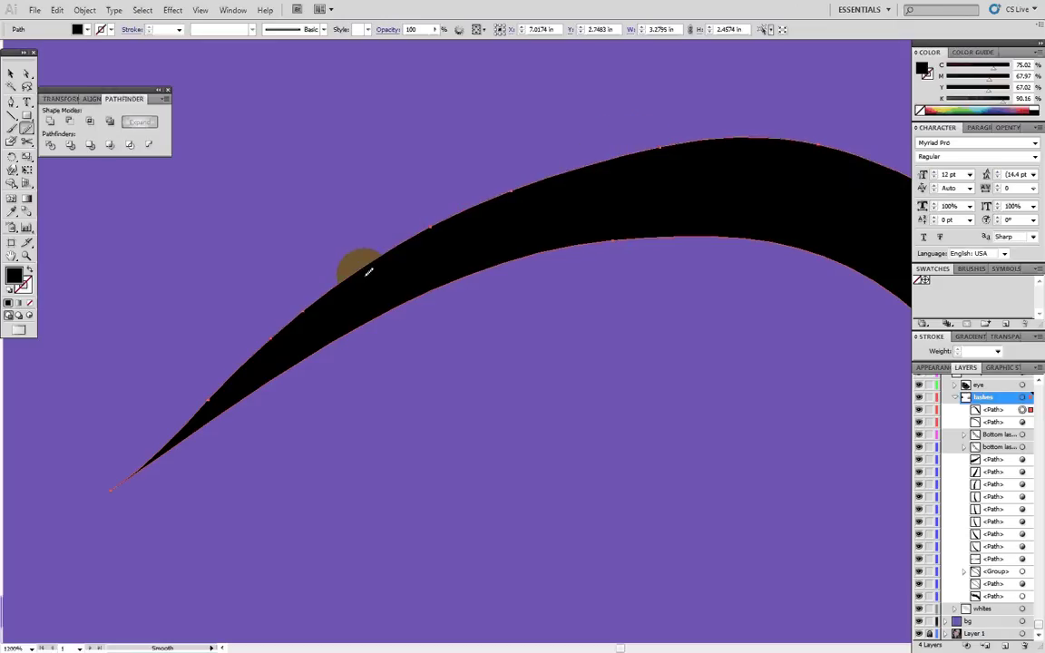
key("v")
left_click(794, 470)
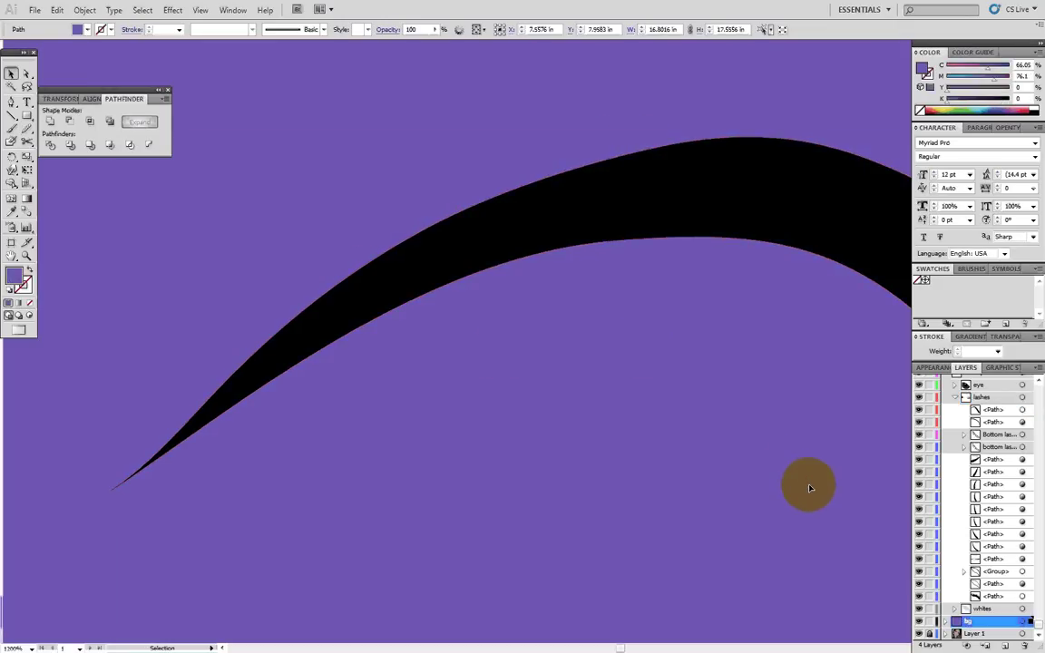
- Delete the extra anchor point at the eyebrow's outer tip with the Pen tool, and deselect the brow
left_click(372, 306)
scroll(104, 518, "up", 2)
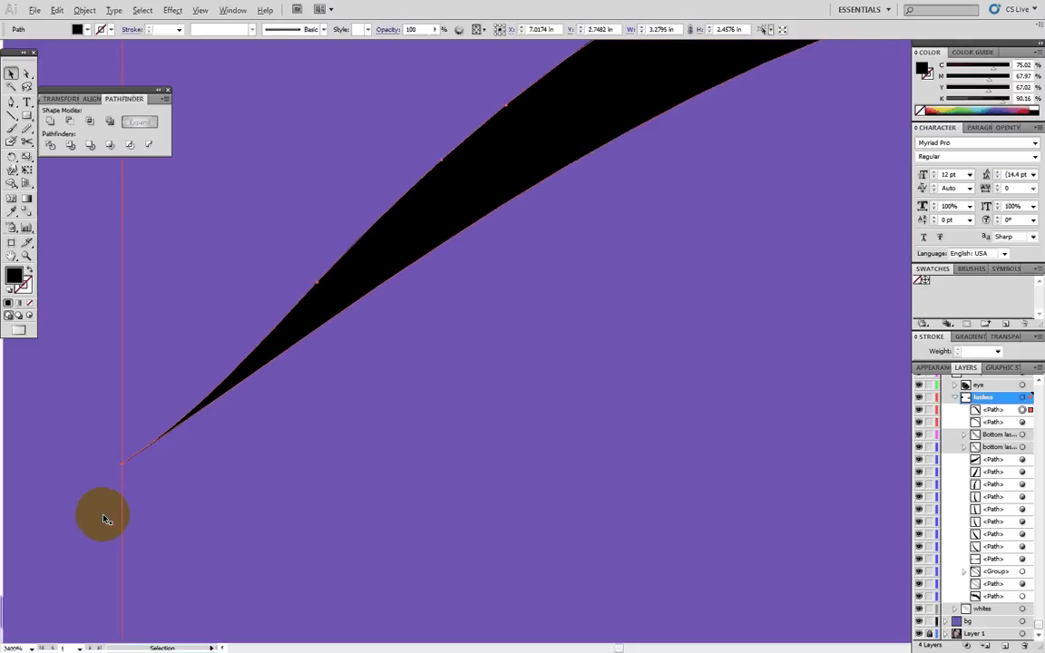
left_click_drag(236, 441, 366, 411, "space")
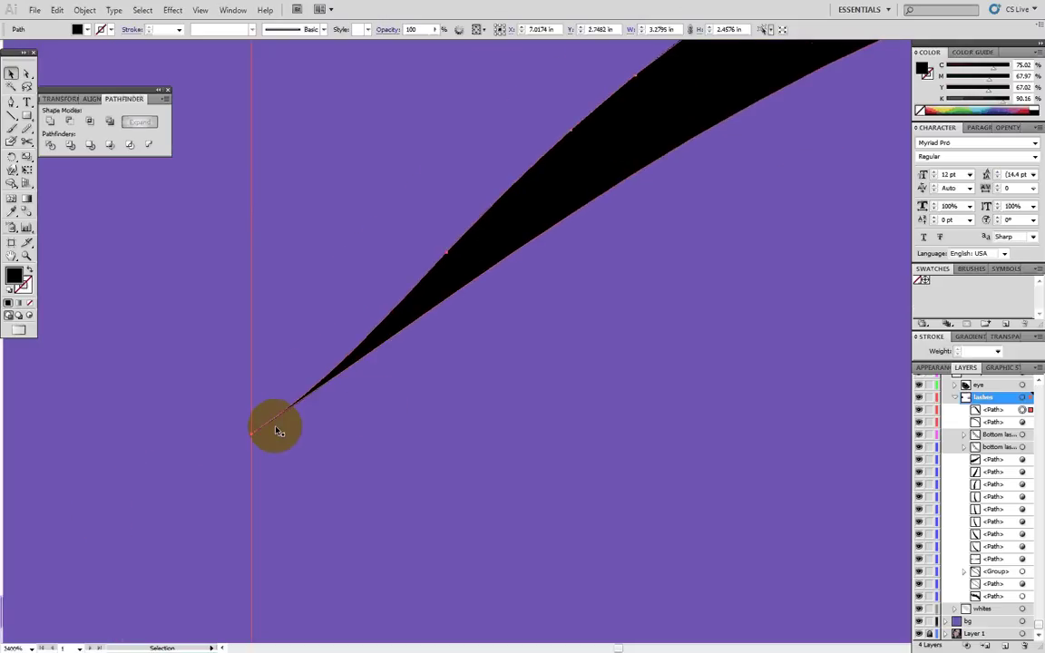
key("p")
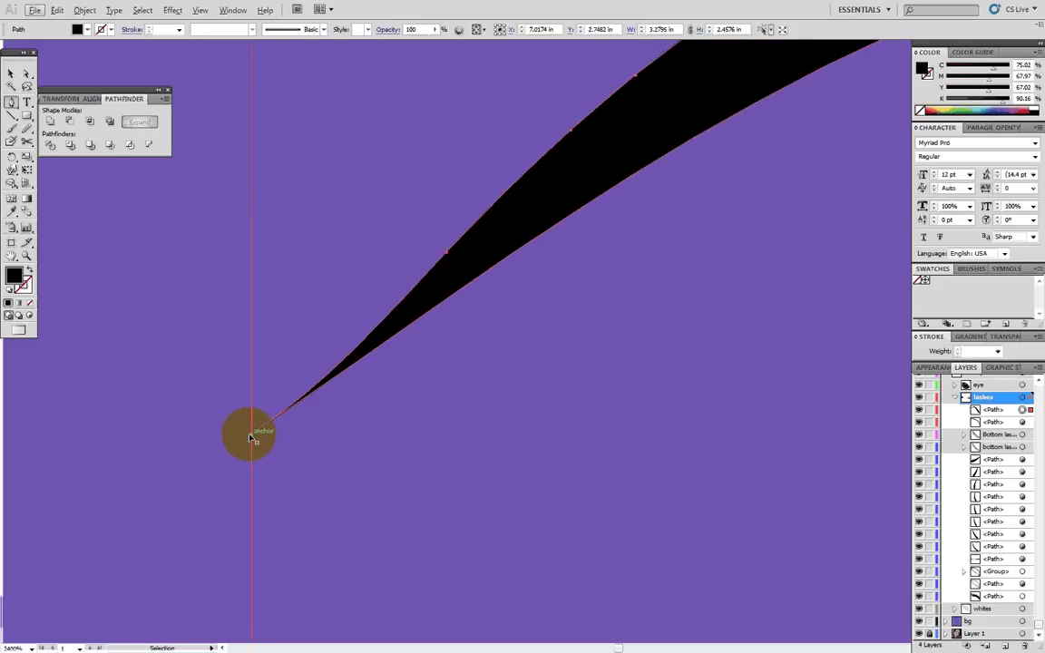
left_click(252, 438)
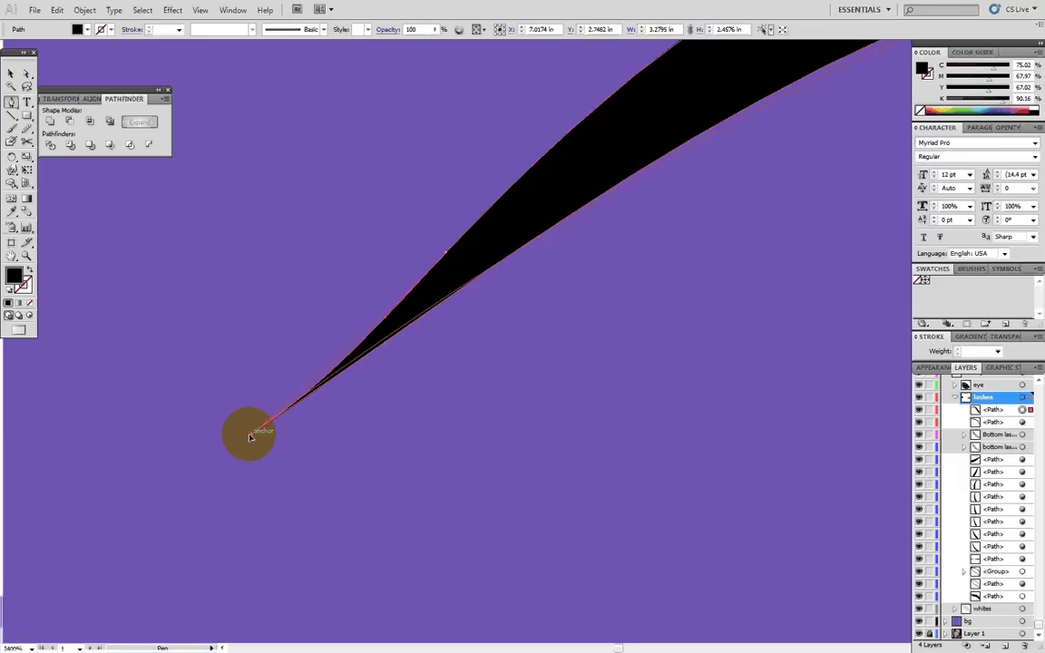
key("v")
left_click(499, 429)
scroll(504, 427, "down", 8)
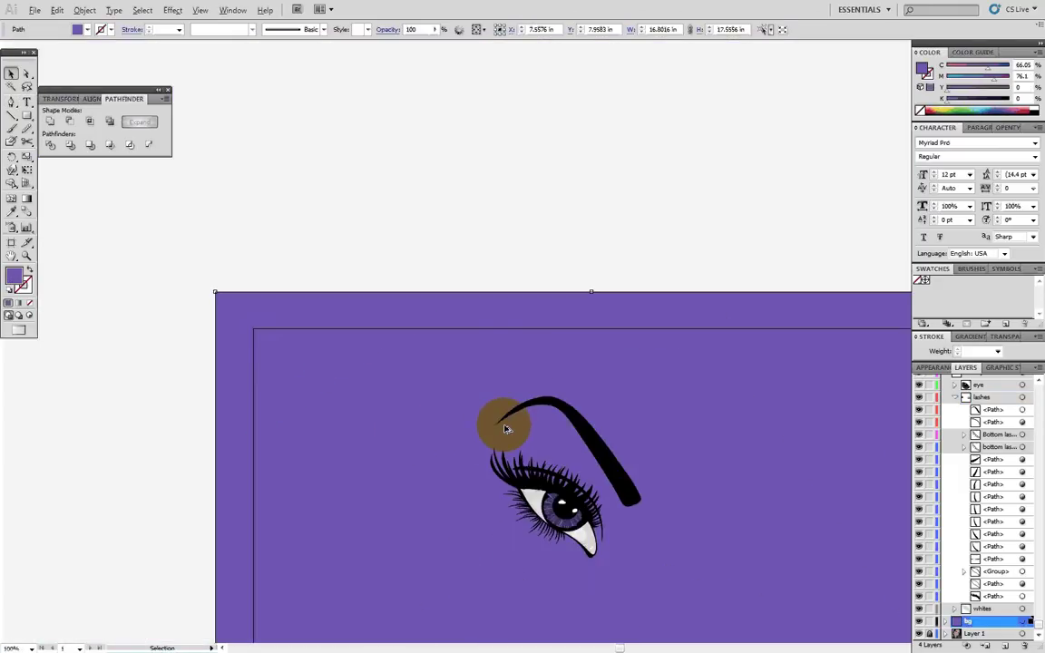
- Delete the anchor point on the eyebrow's upper edge nearest the outer tip with the Pen tool, and deselect the brow
scroll(507, 430, "up", 9)
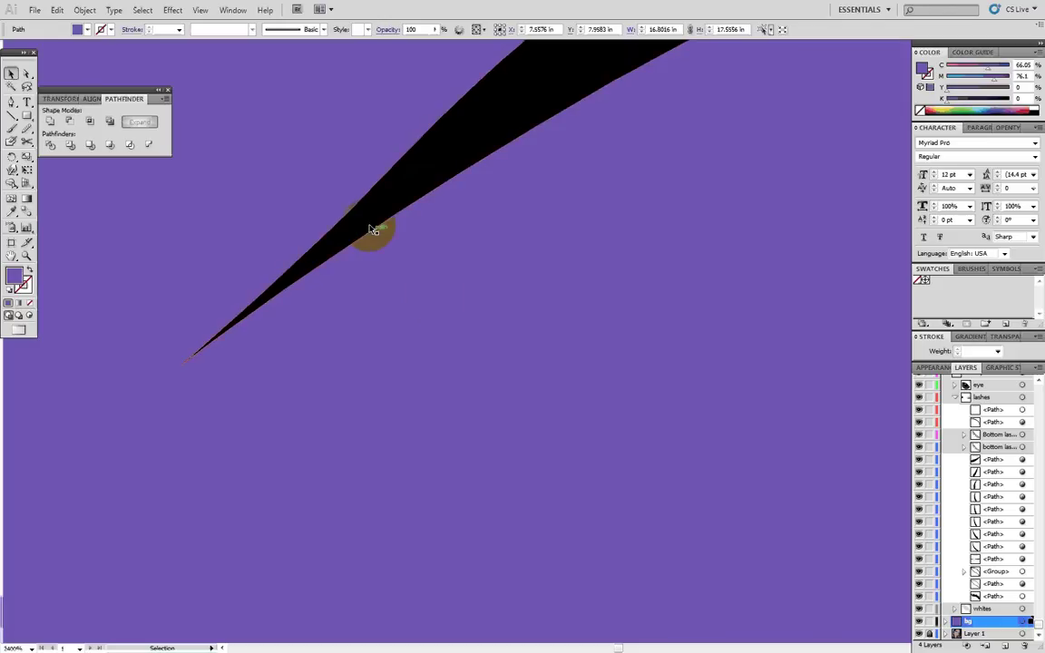
left_click(367, 221)
left_click_drag(425, 229, 540, 350)
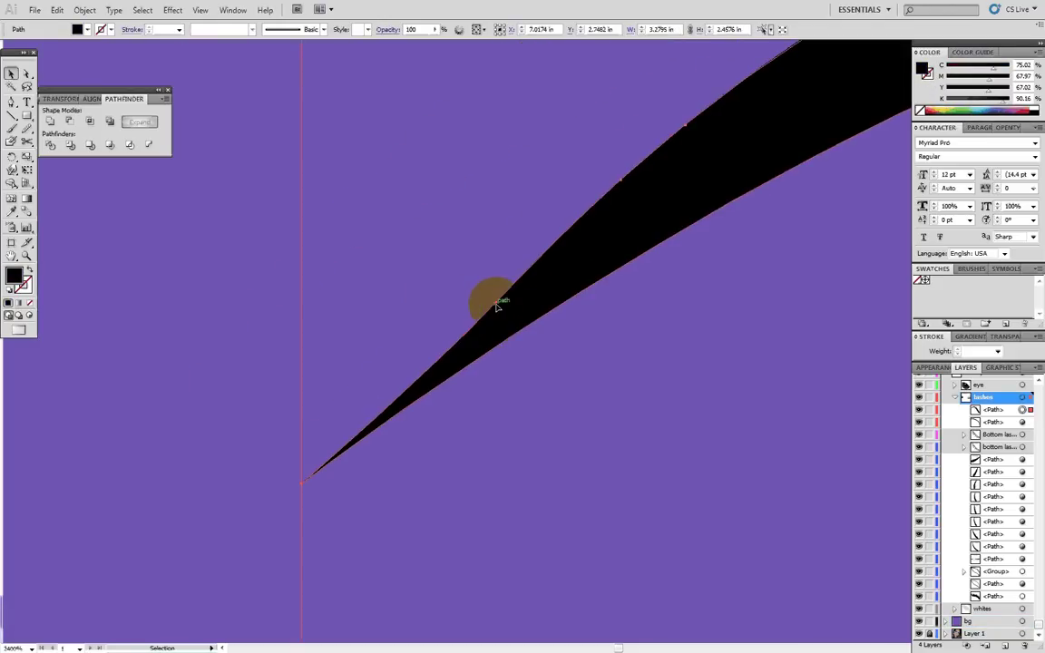
left_click_drag(496, 307, 497, 308)
key("p")
left_click(496, 306)
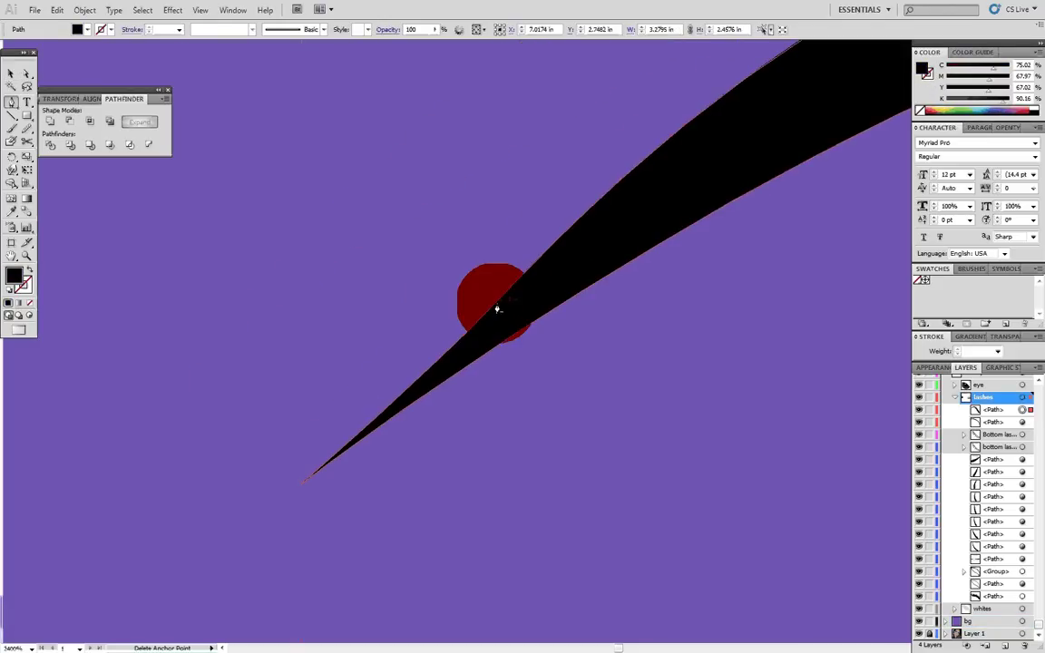
key("v")
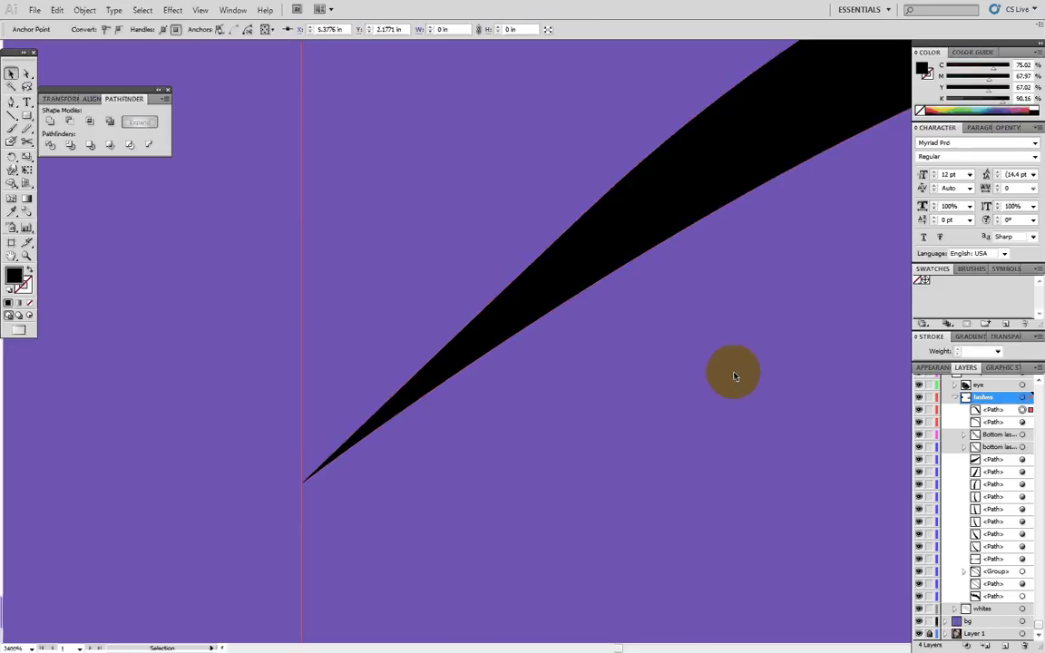
left_click(737, 372)
scroll(737, 372, "down", 5)
scroll(788, 431, "down", 5)
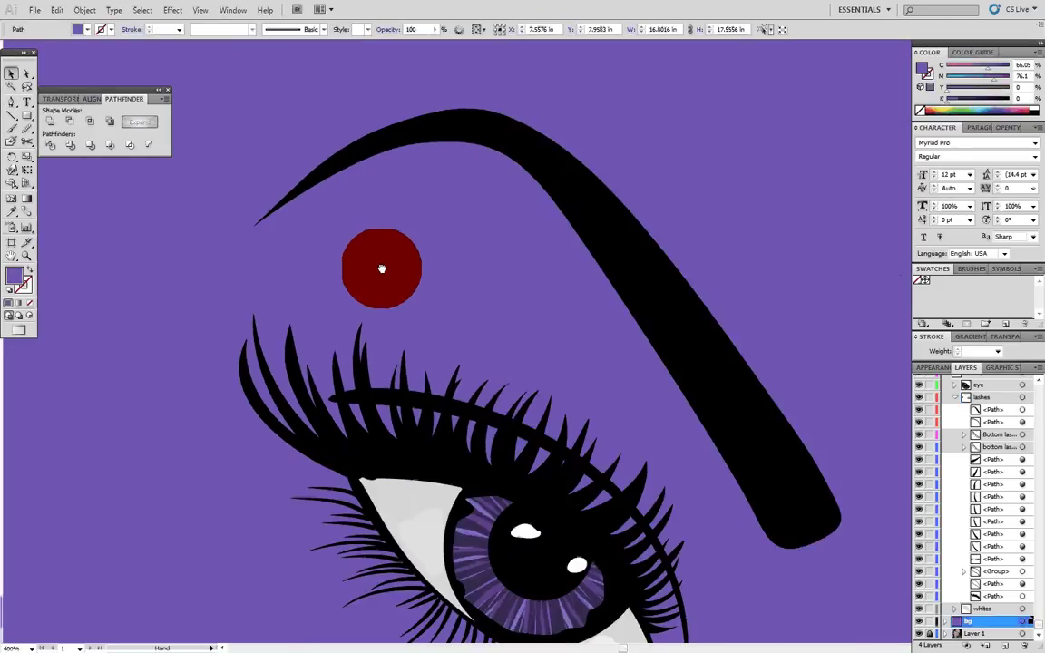
left_click_drag(658, 347, 707, 296)
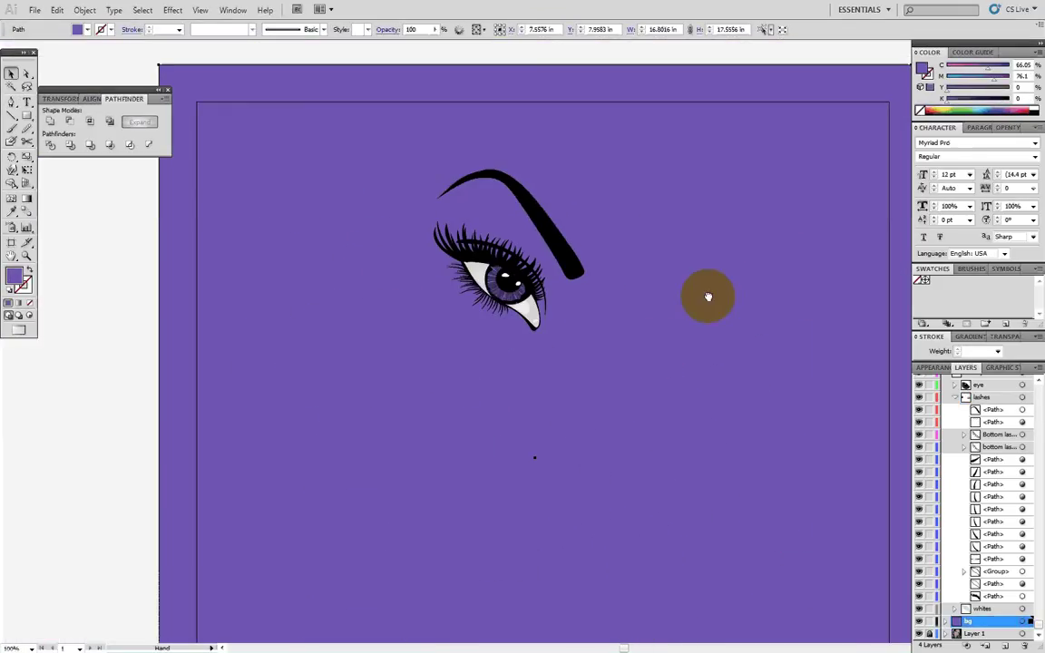
left_click_drag(386, 133, 568, 251)
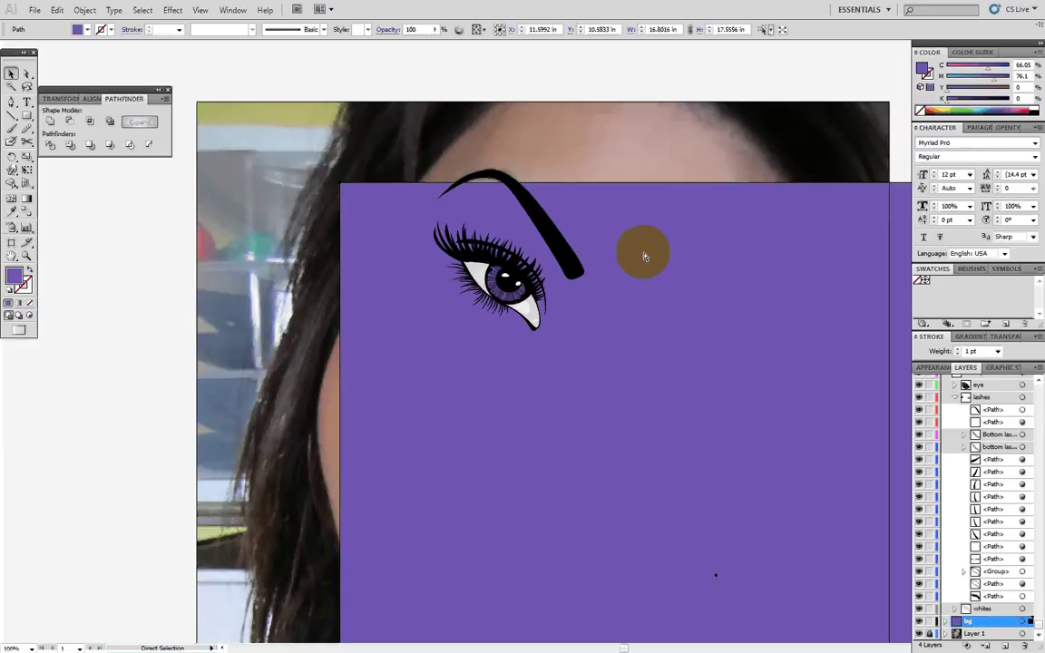
key("ctrl+z")
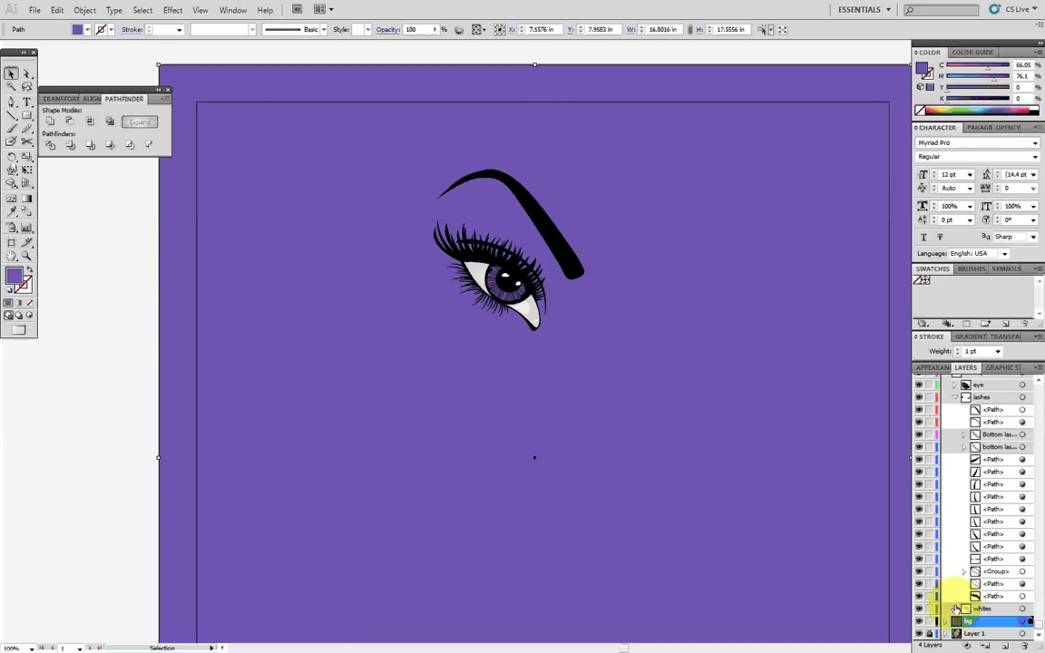
- Select all the artwork on the eye, lashes and whites sublayers of the Left Eye layer
left_click(956, 397)
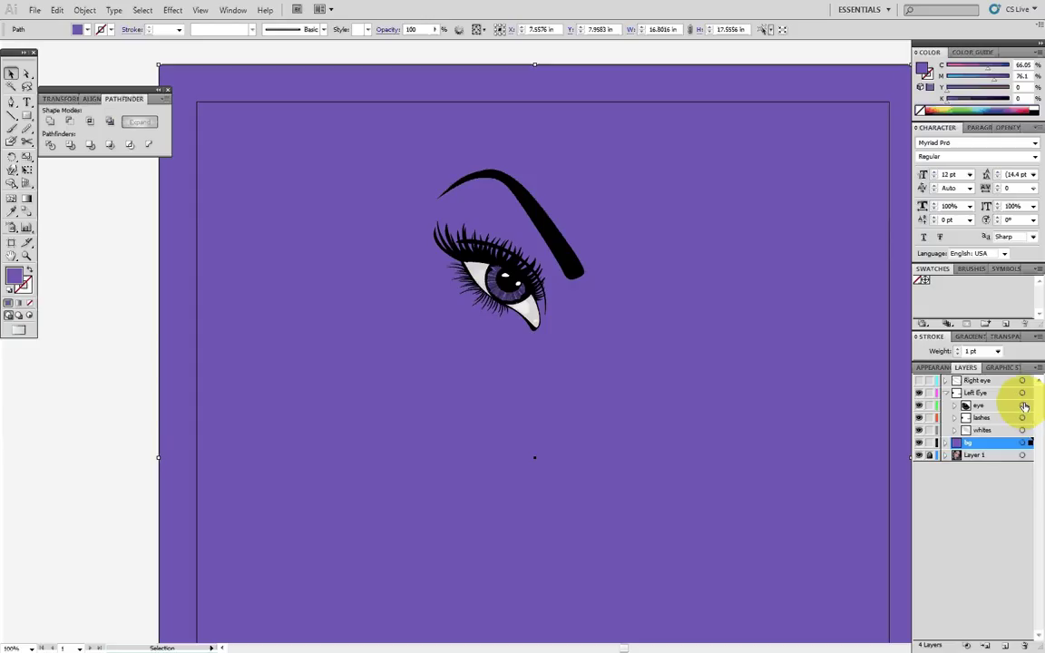
left_click(1022, 405)
left_click(1022, 417, "shift")
left_click(1023, 430, "shift")
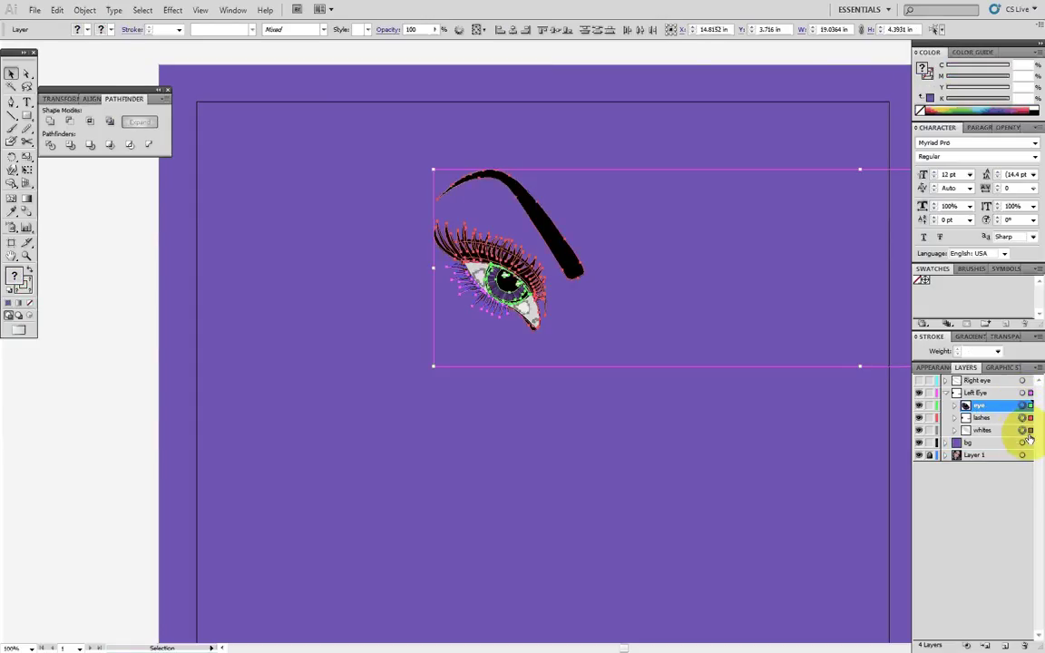
key("a")
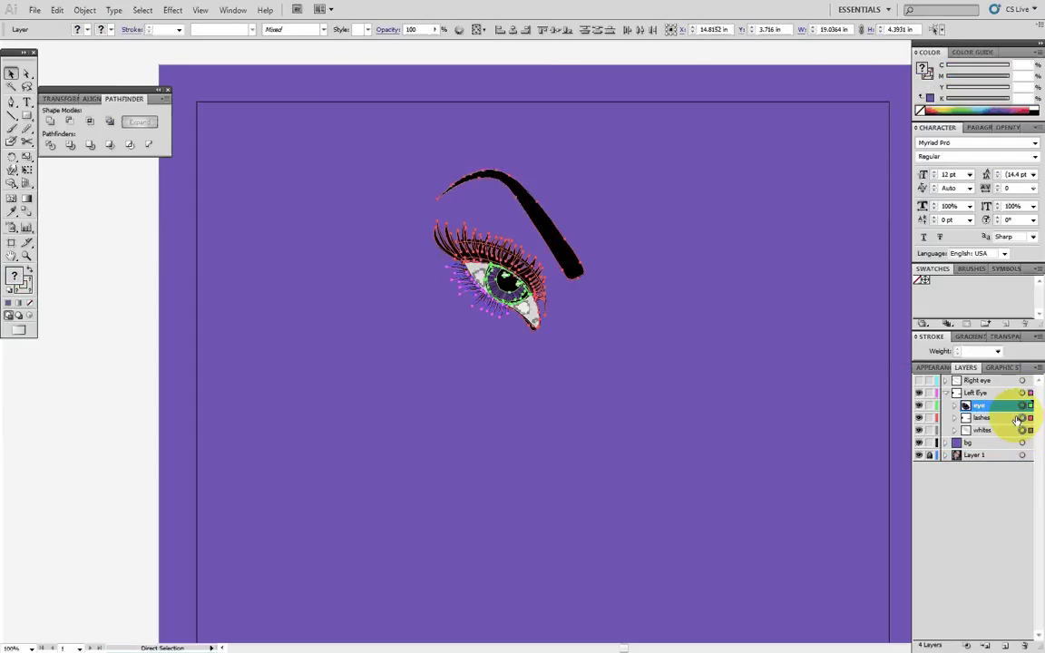
- Find the stray brush-stroke path just above the group in the lashes sublayer and delete it
left_click(955, 418)
scroll(980, 544, "down", 1)
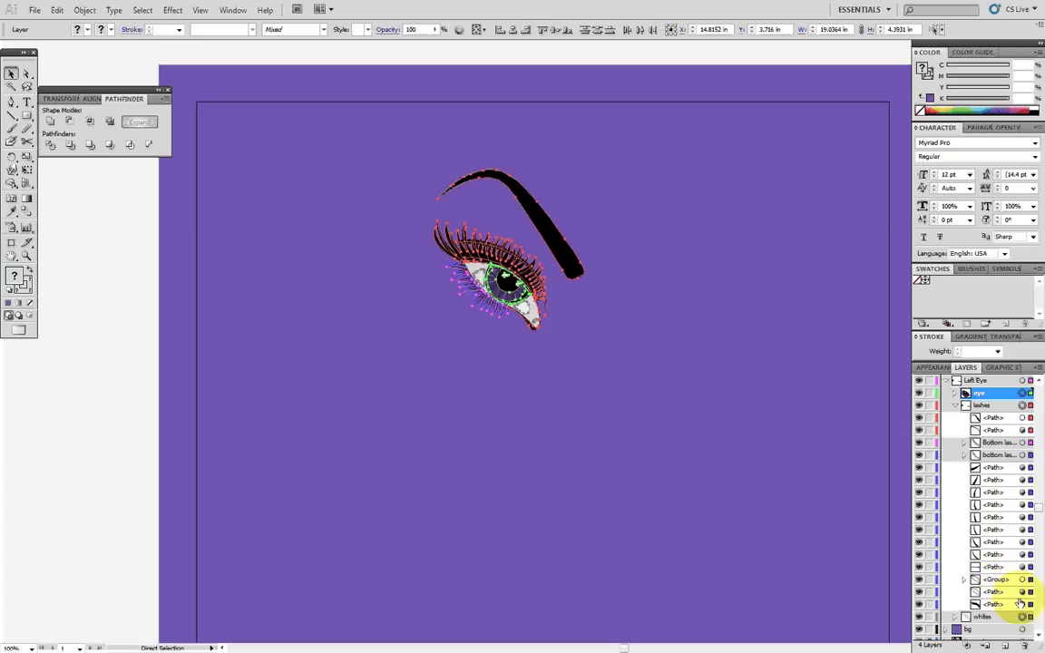
left_click(1022, 567)
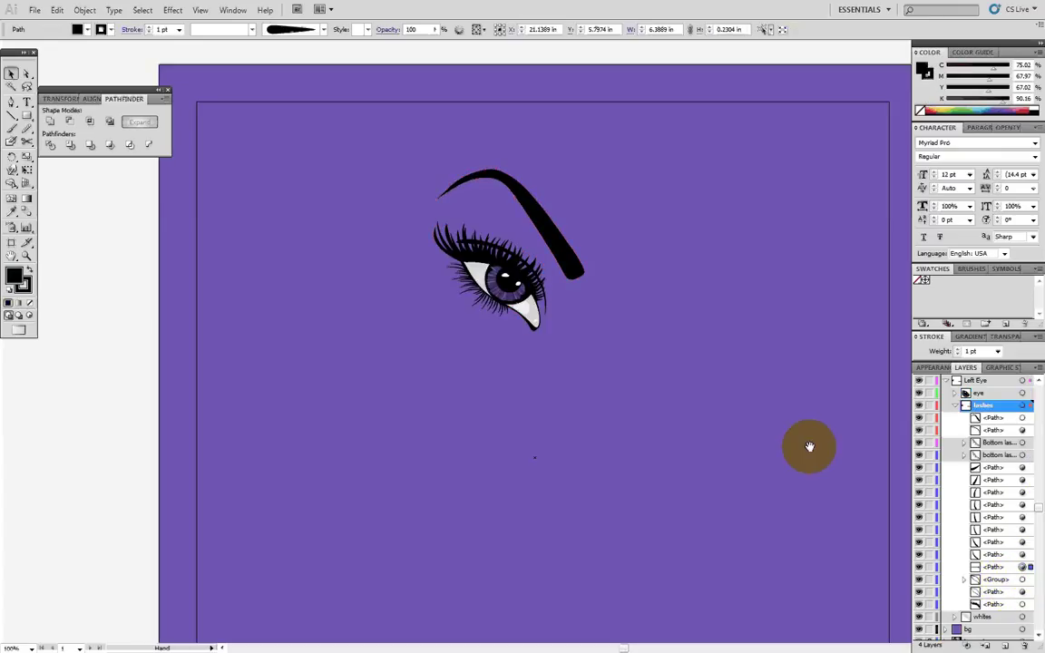
left_click_drag(810, 443, 365, 426)
key("Delete")
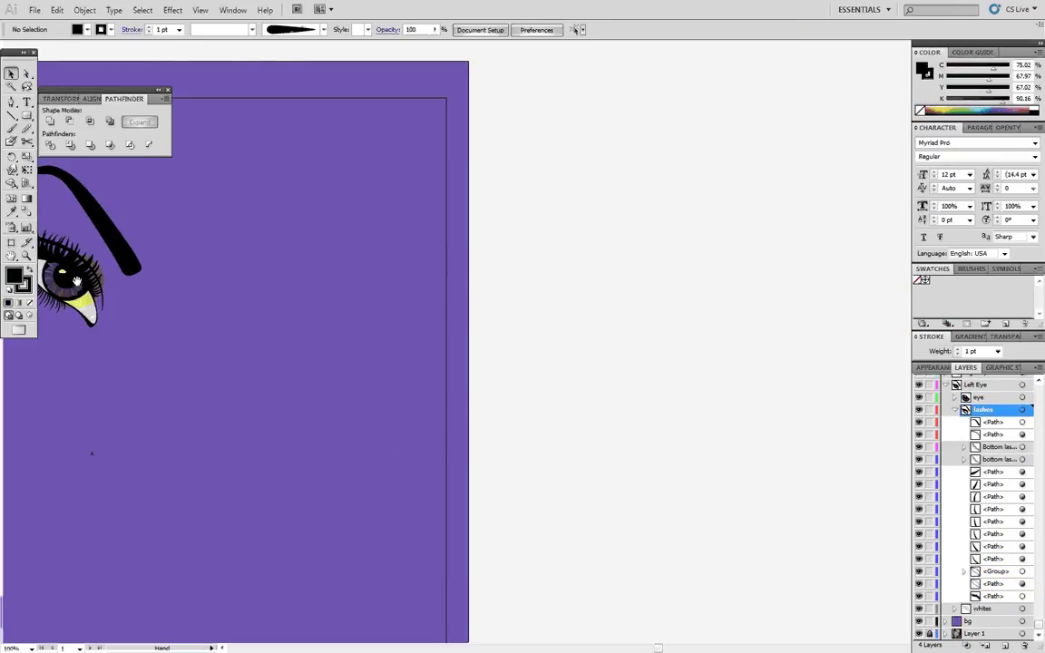
- Select the contents of the eye, lashes and whites sublayers together, rotate them counterclockwise by about 38°, and deselect them
left_click_drag(86, 263, 634, 281)
left_click(955, 410)
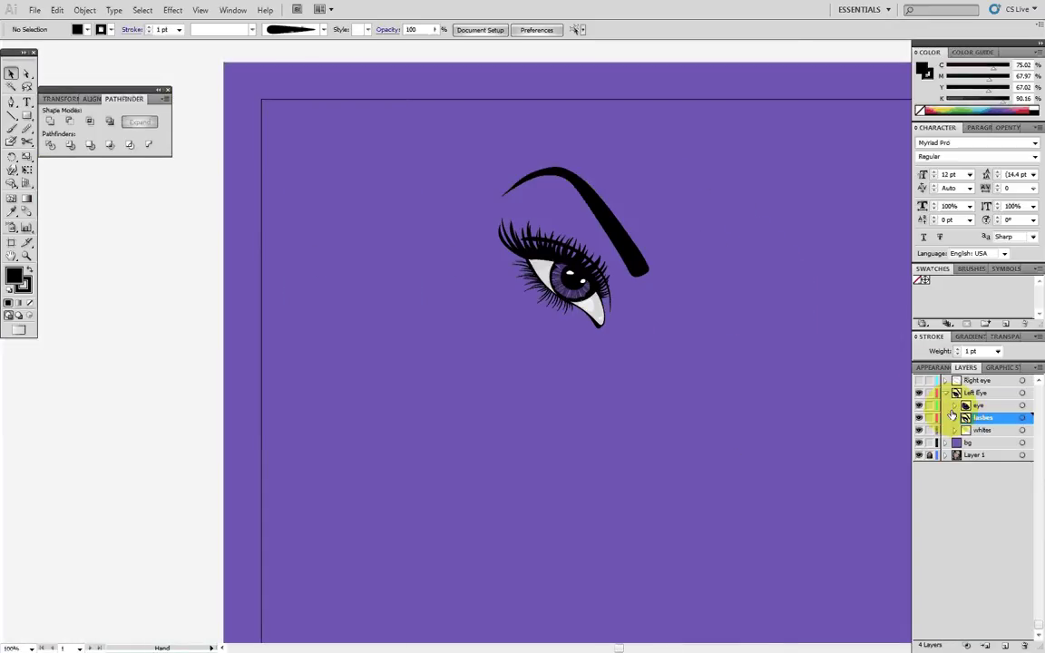
left_click(1023, 405)
left_click(1022, 419, "shift")
left_click(1023, 430, "shift")
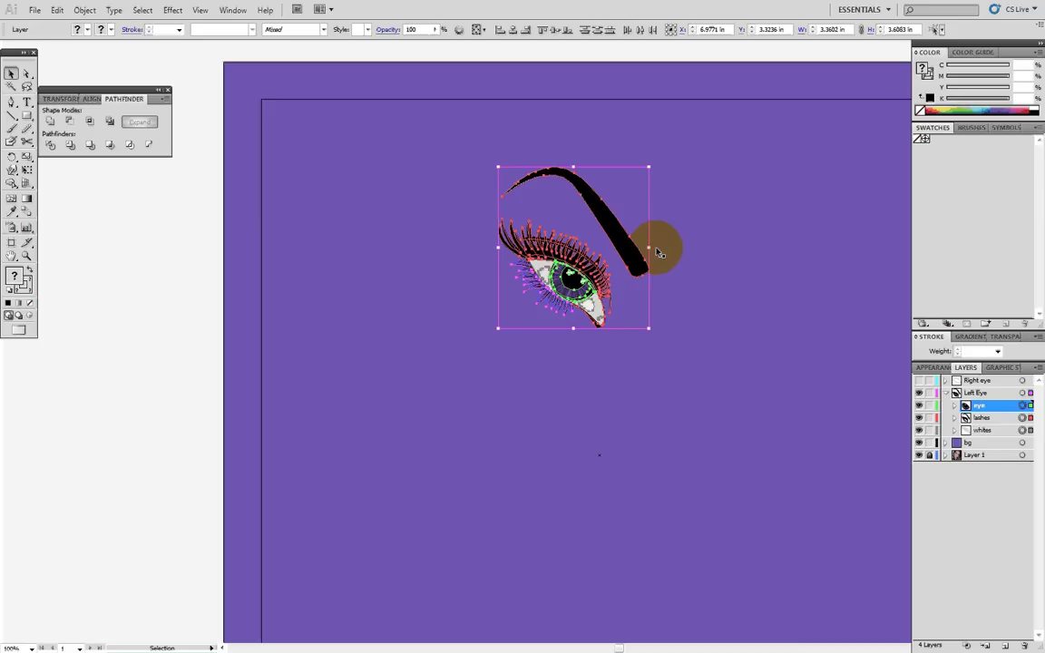
left_click_drag(660, 245, 655, 177)
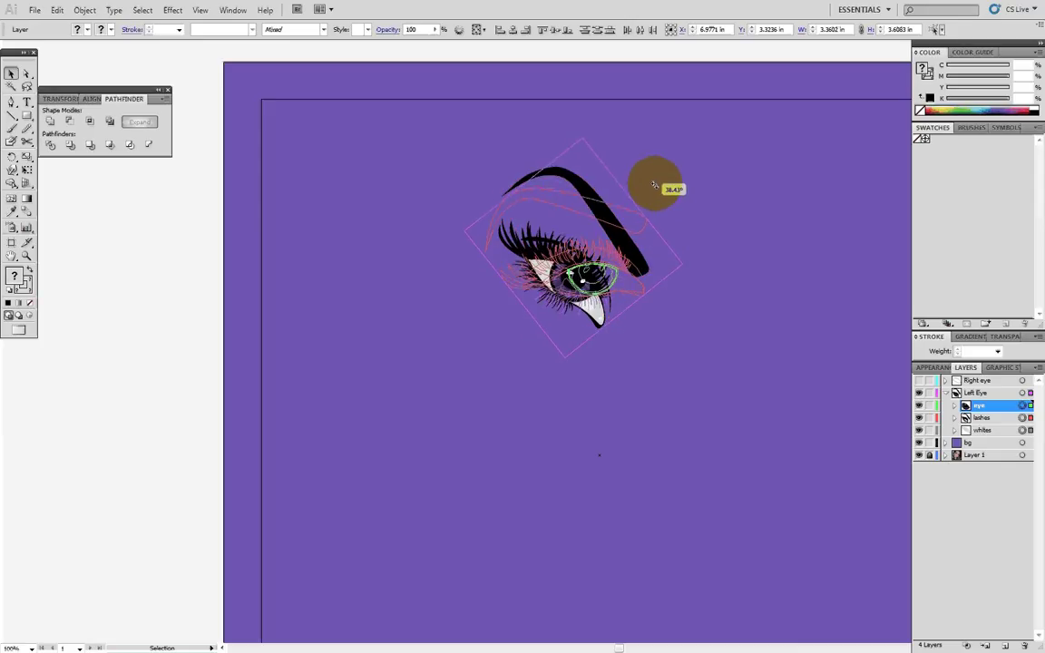
key("ctrl+z")
left_click(795, 378)
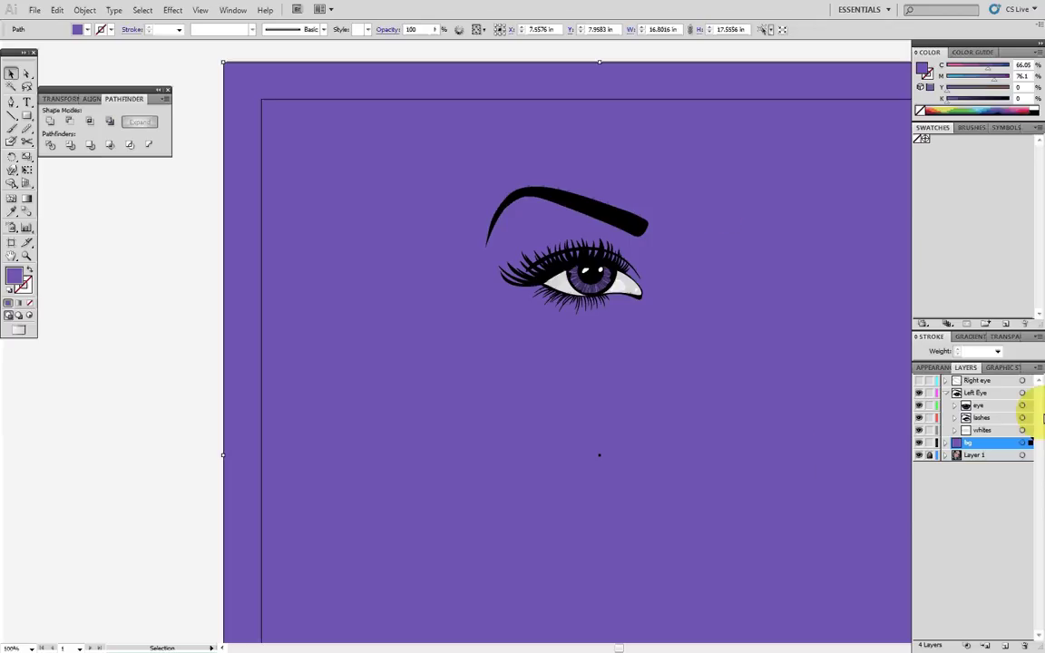
- Hide the Layer 1 photo, shrink the purple bg rectangle to about 4.99 × 5.21 in around the eye and brow, and deselect it
left_click(945, 442)
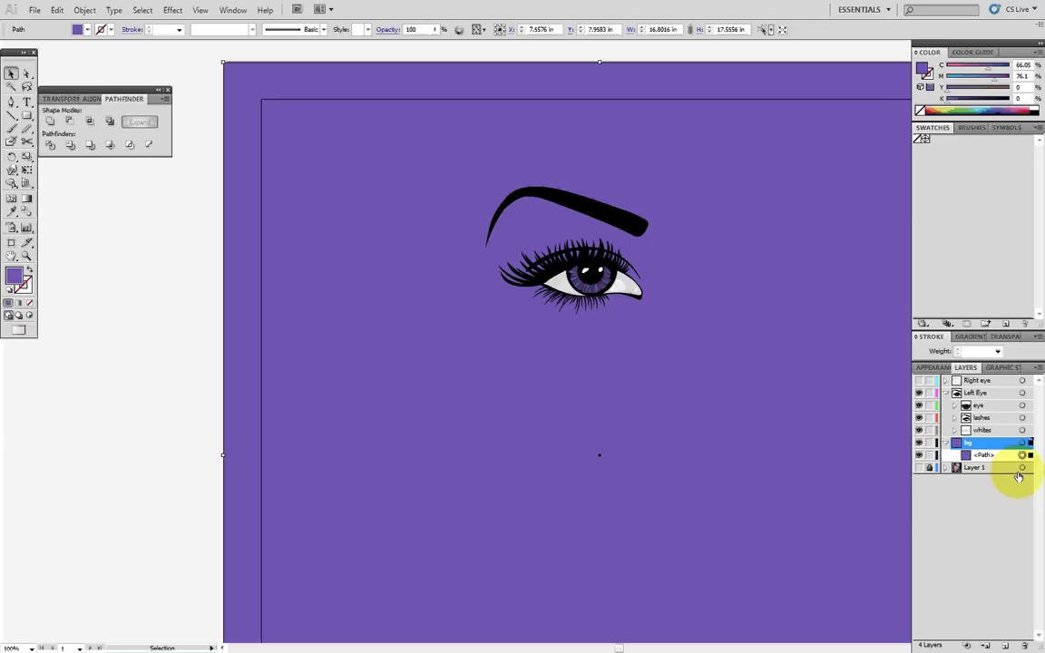
left_click(1020, 455)
scroll(724, 439, "down", 5)
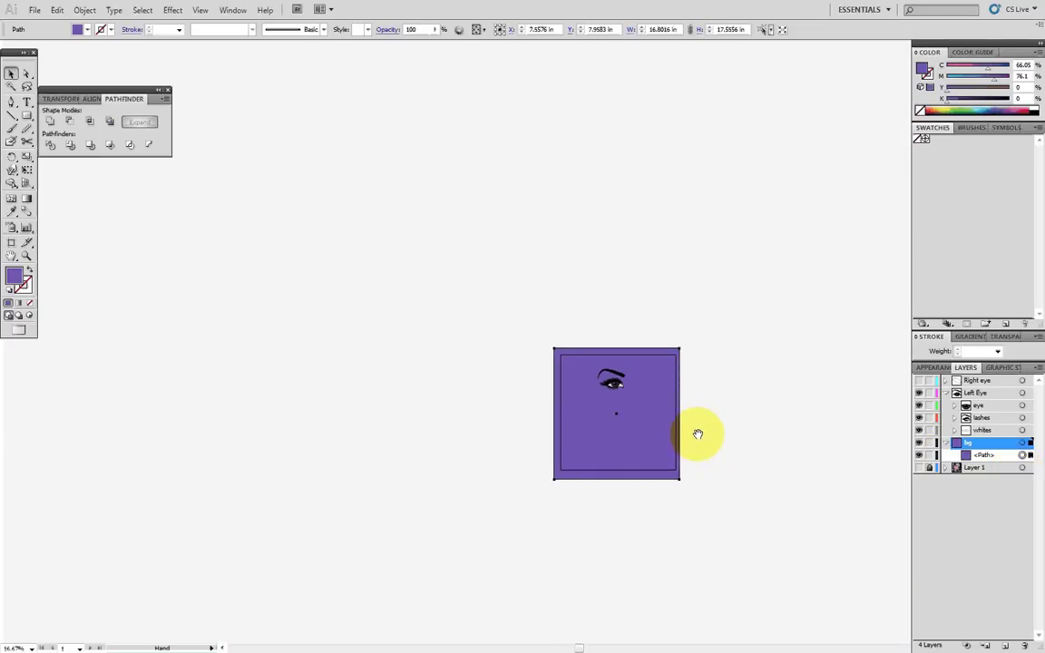
left_click_drag(677, 479, 606, 391)
key("ctrl+plus")
key("ctrl+plus")
key("ctrl+plus")
key("ctrl+plus")
key("ctrl+plus")
left_click_drag(481, 352, 714, 468)
left_click(817, 427)
scroll(813, 428, "up", 1)
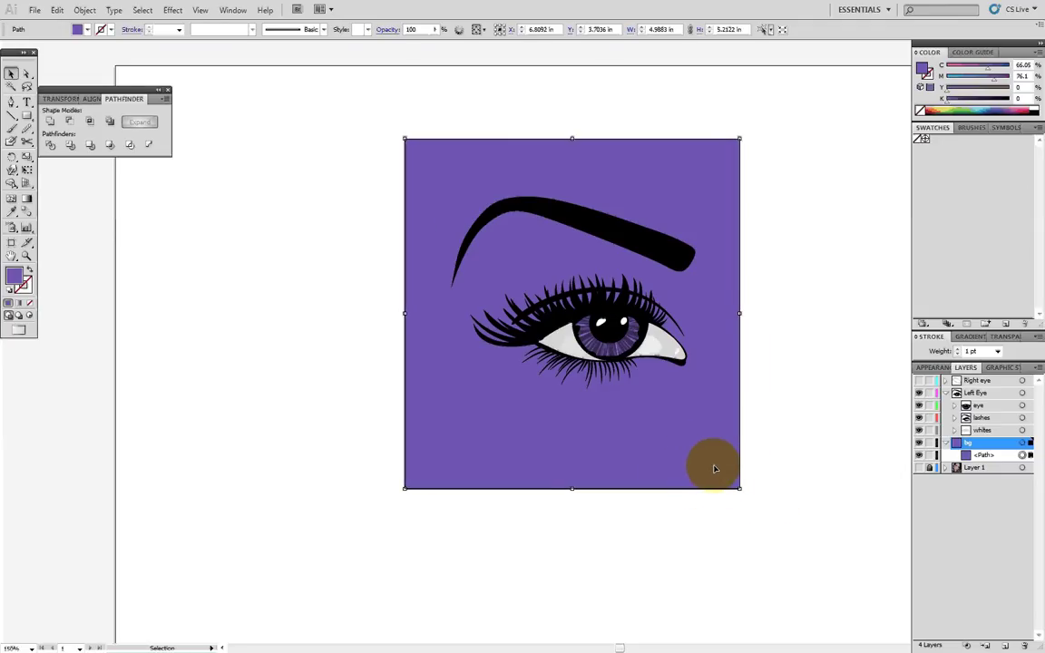
left_click(881, 438)
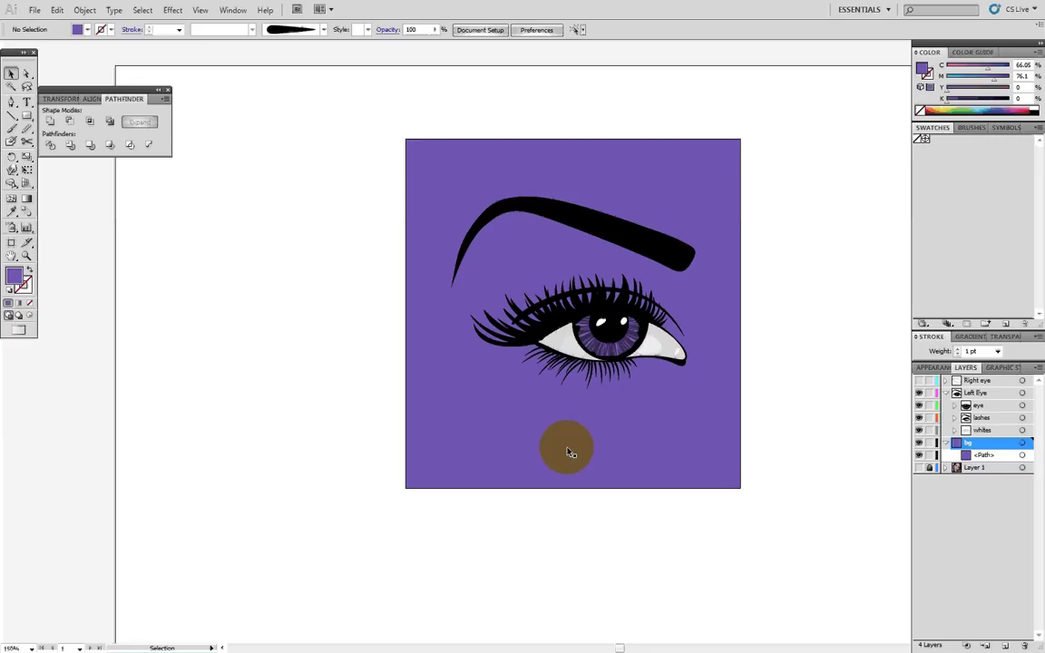
key("super")
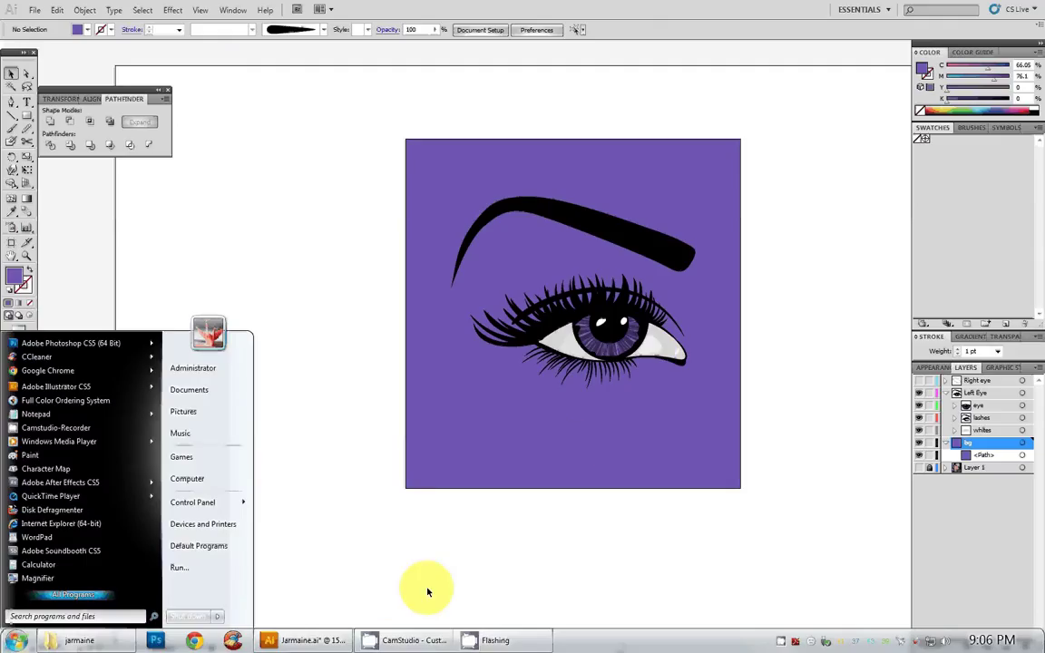
left_click(399, 641)
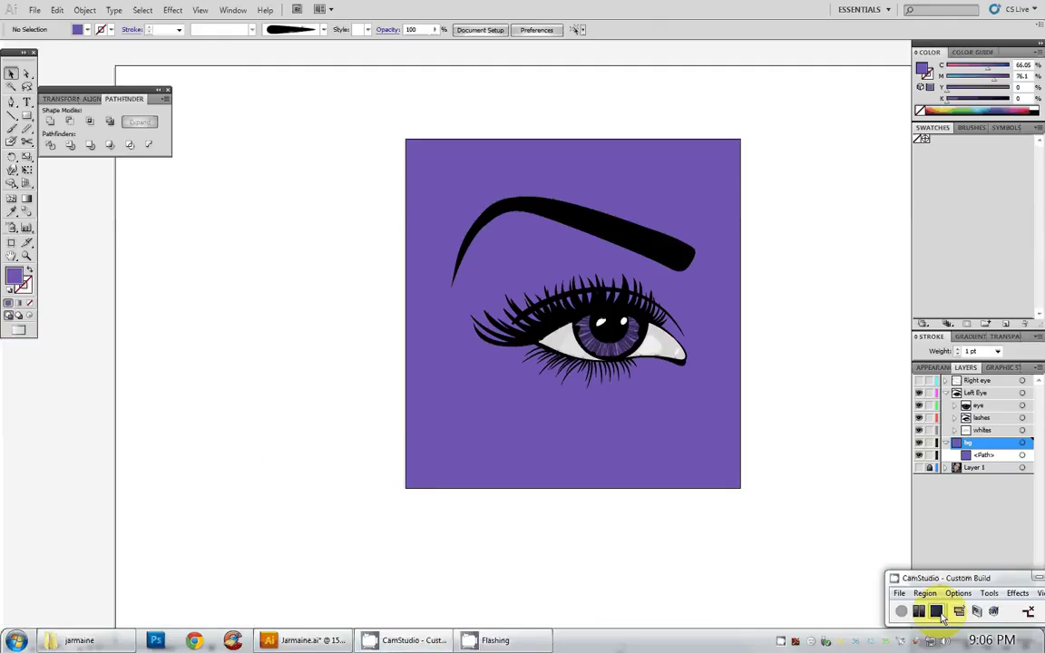